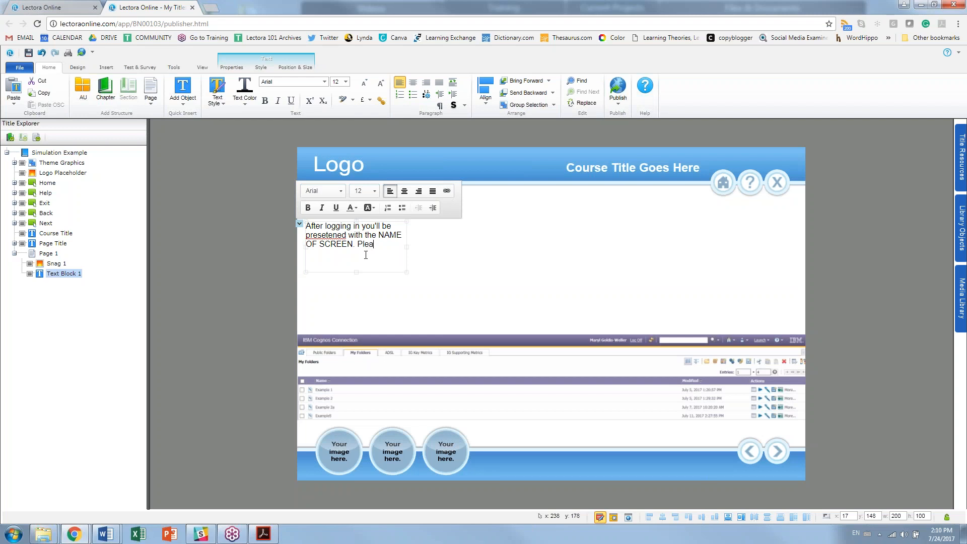
Step: Complete the sentence so it reads 'Please select the available icons in order to learn more.'
text(select a)
key(BackSpace)
text(the available icons in order to learn more.)
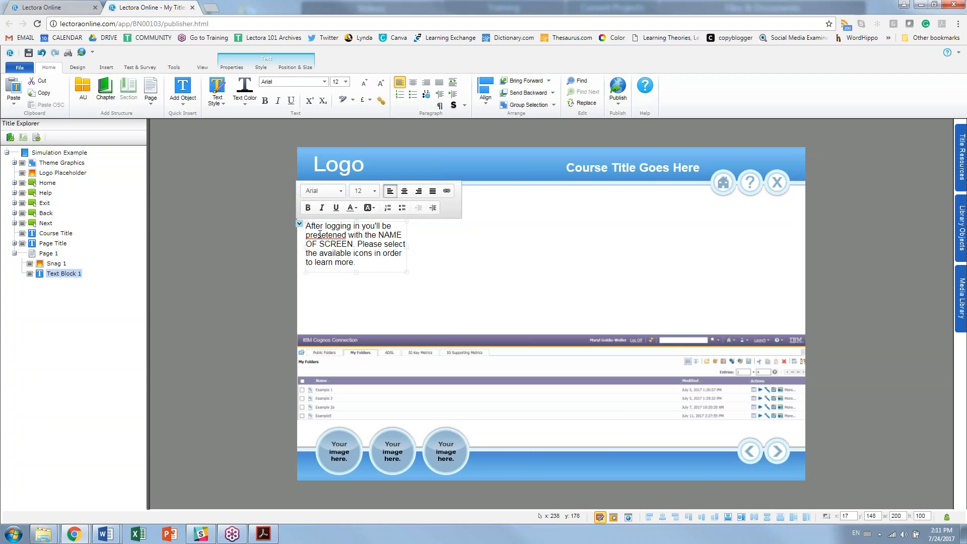
Step: Correct 'presetened' to 'presented' and widen the text block so the sentence fits one line
drag(320, 235, 306, 235)
right_click(318, 233)
click(310, 235)
drag(322, 235, 346, 234)
text(en)
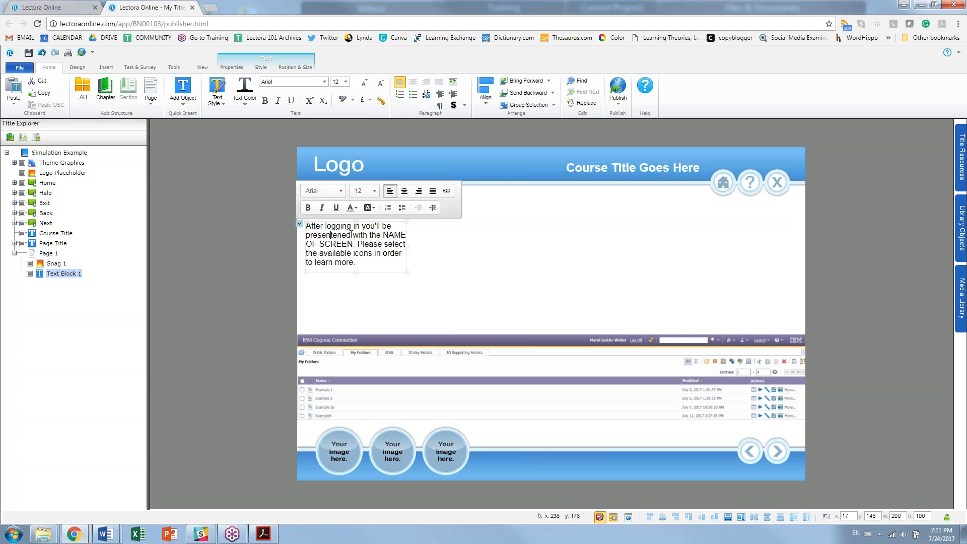
key(BackSpace)
key(BackSpace)
click(417, 256)
click(377, 250)
drag(439, 247, 746, 261)
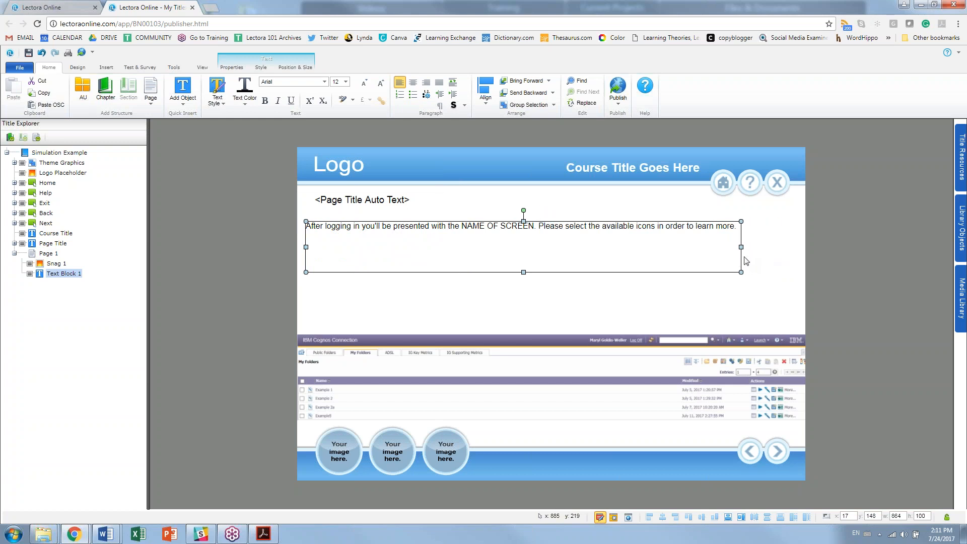
Step: Shrink the instruction block to one line, move the screenshot up beneath it, and replace 'icons' with 'tabs'
drag(523, 272, 523, 238)
drag(467, 352, 466, 259)
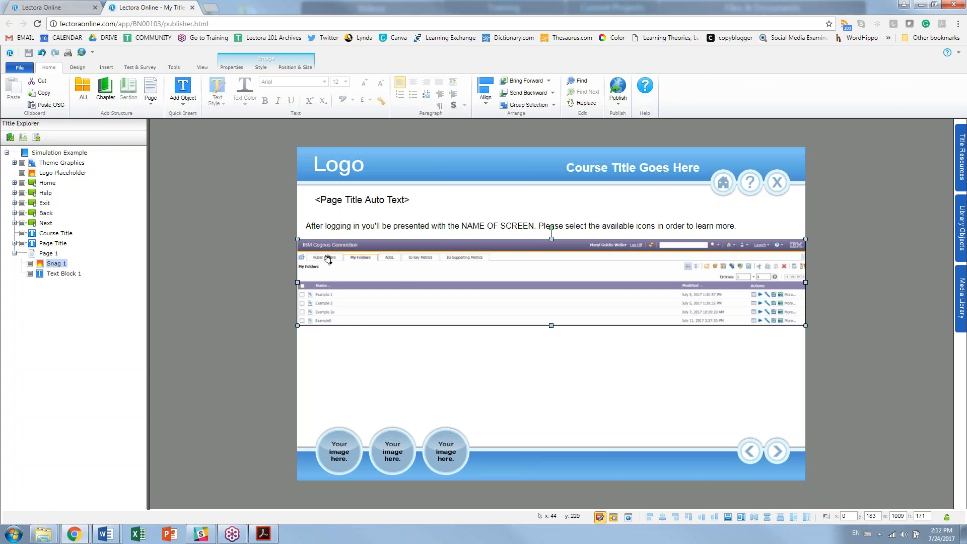
double_click(646, 228)
drag(655, 226, 641, 226)
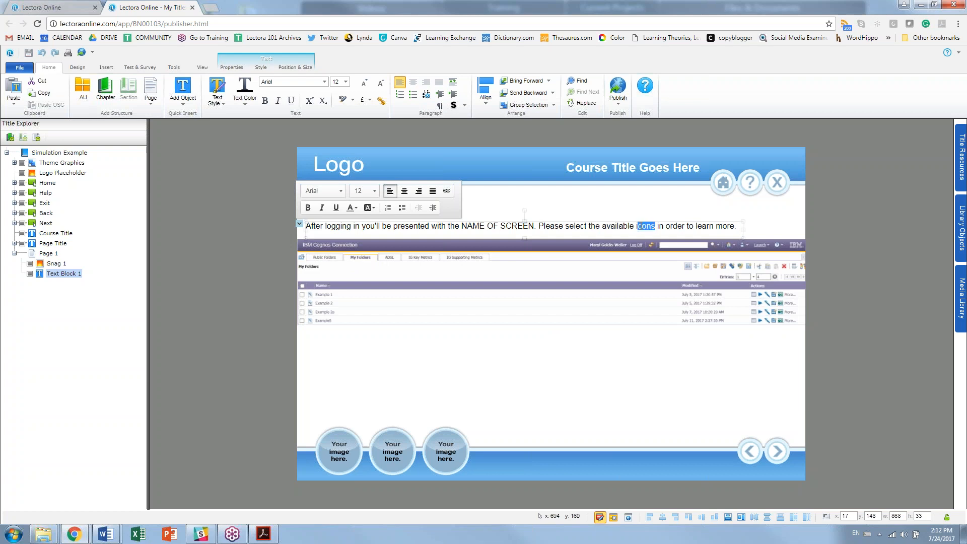
text(tab)
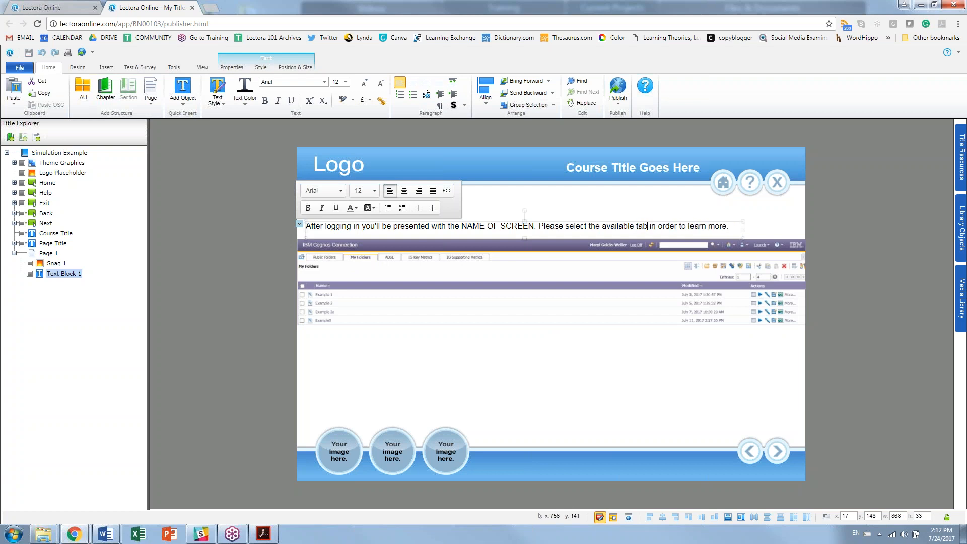
text(s)
Step: Duplicate the instruction text block and move the copy below the screenshot
click(664, 213)
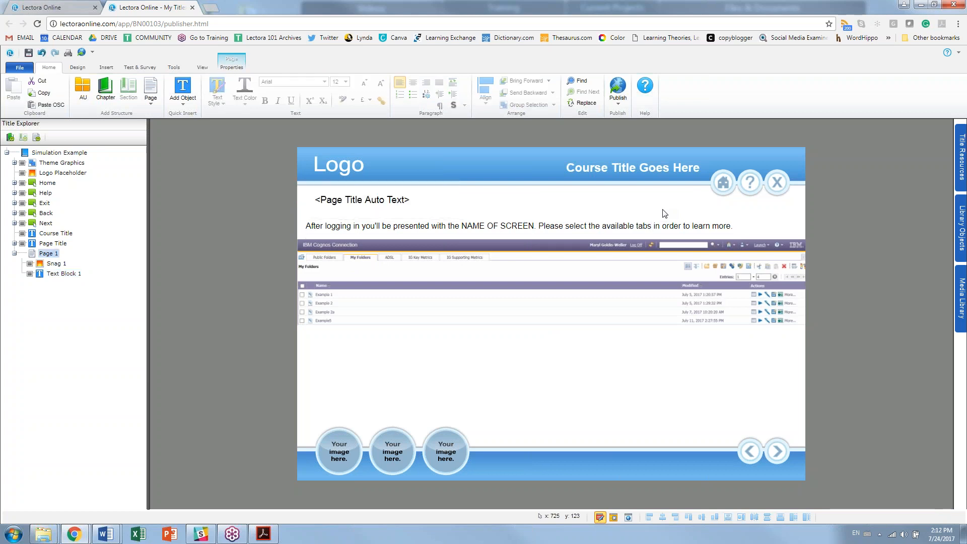
click(585, 228)
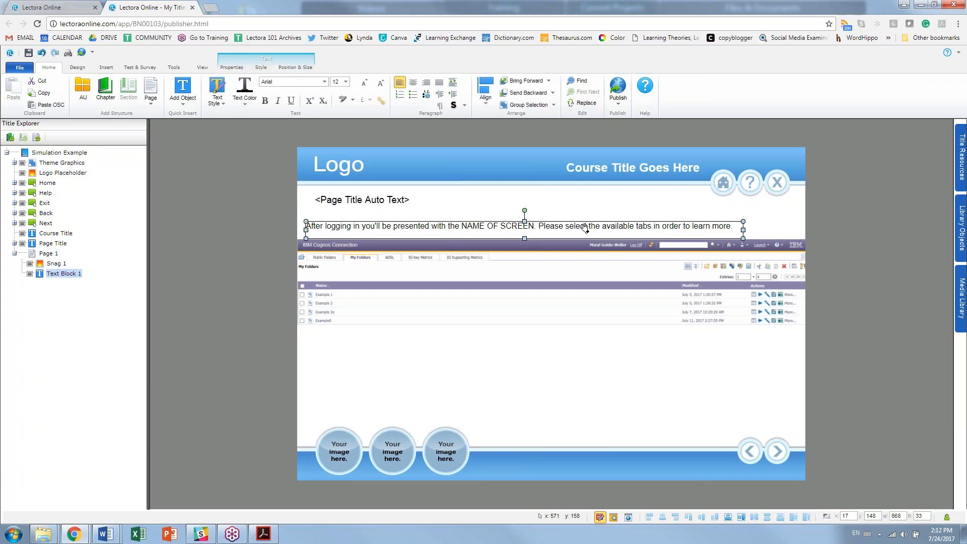
key(ctrl+c)
key(ctrl+v)
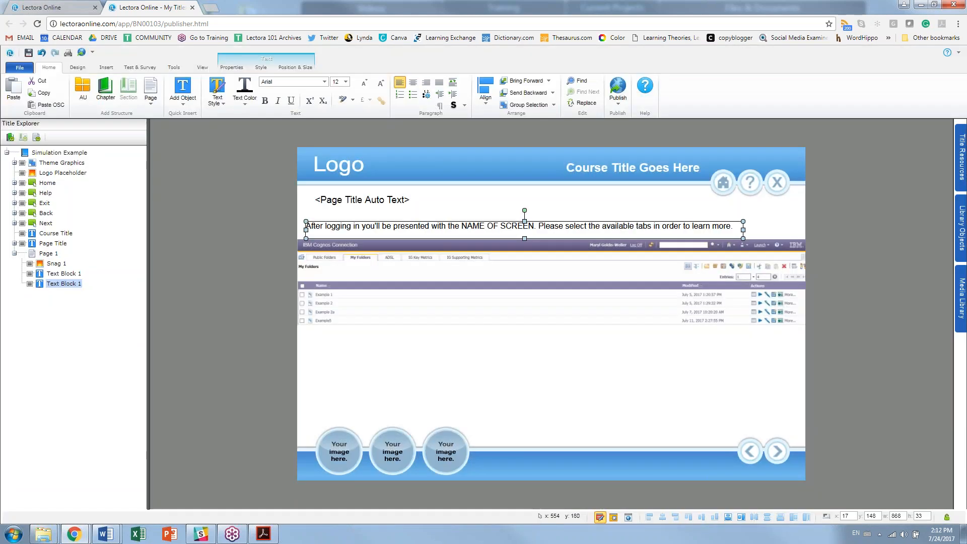
drag(564, 228, 588, 388)
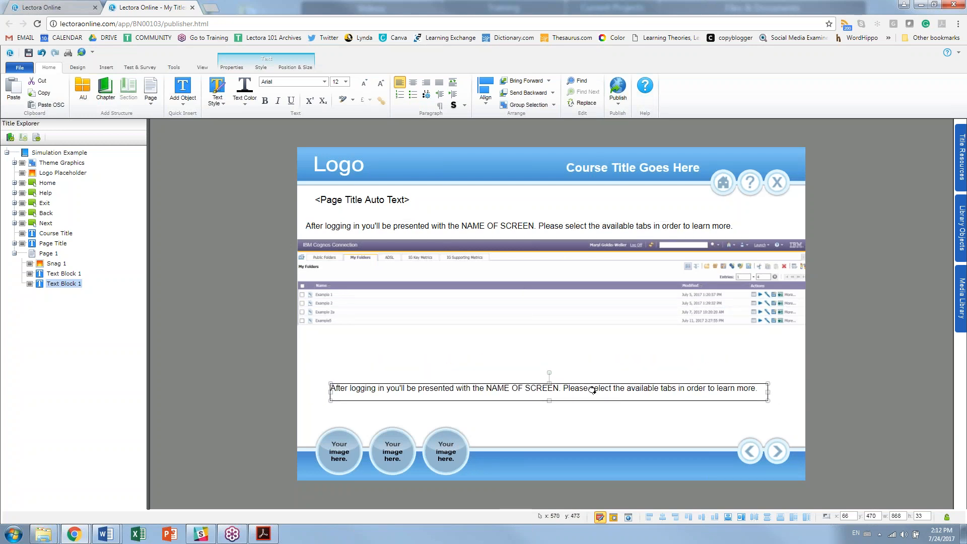
Step: Replace the copy's text with 'Please note there should be five (5) tabs available' plus a contact e-mail line
double_click(756, 392)
drag(761, 389, 329, 389)
key(BackSpace)
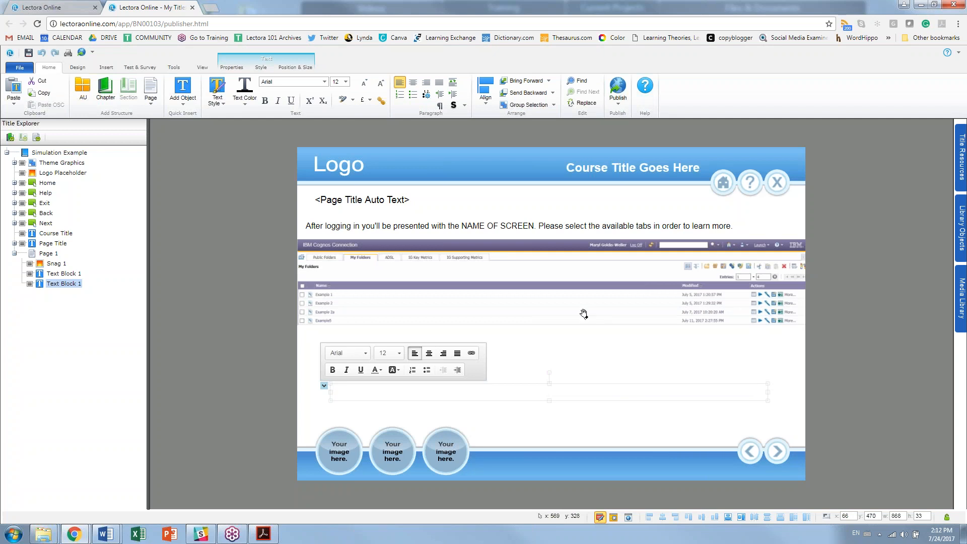
text(Please note there should be a)
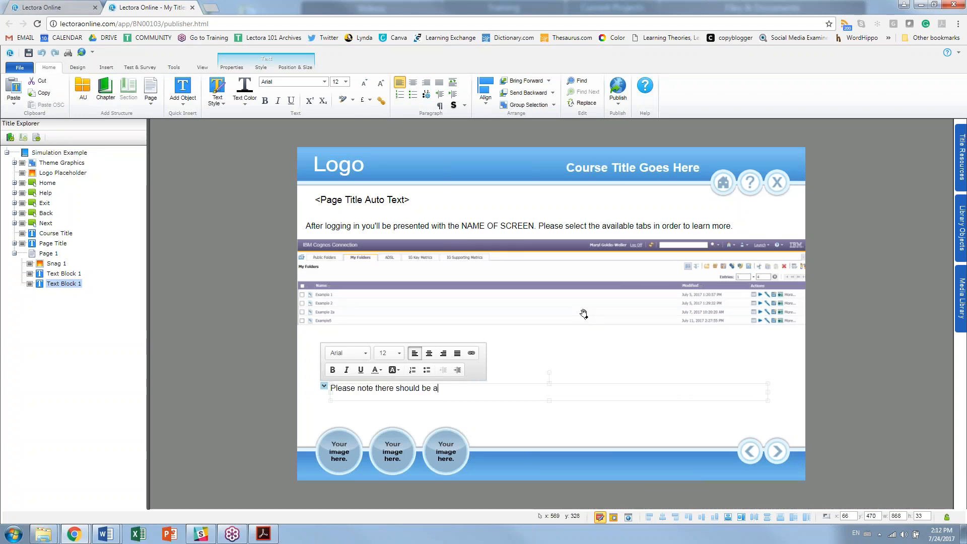
key(BackSpace)
text(5)
key(BackSpace)
text(five (5))
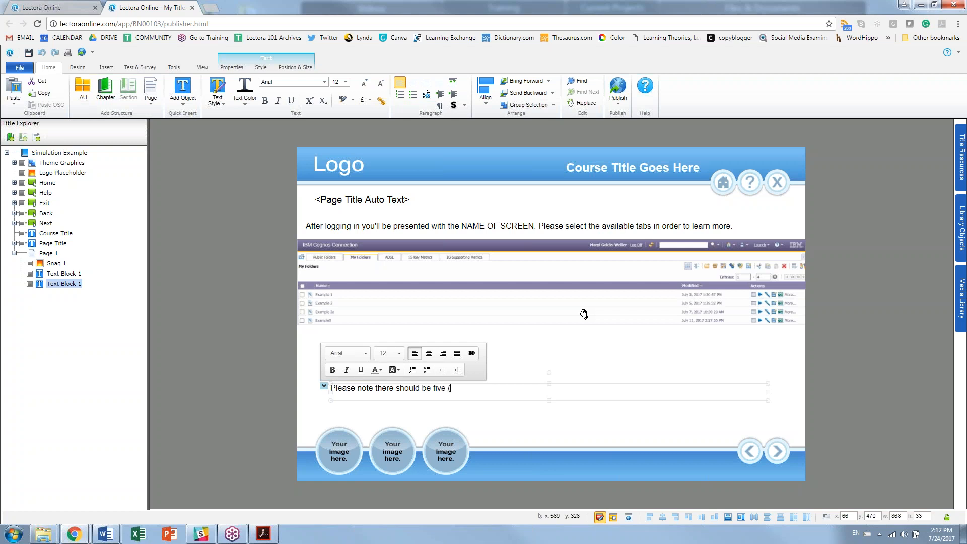
text( tabs availalbe)
key(BackSpace)
key(BackSpace)
key(BackSpace)
key(BackSpace)
key(BackSpace)
text(able)
text(.  If you do not see the )
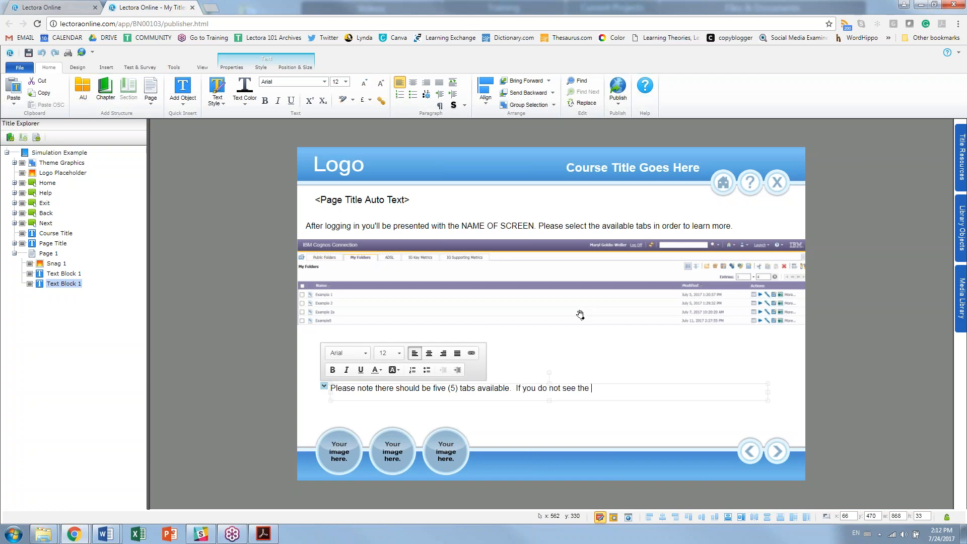
text(ones shown on the screen pl)
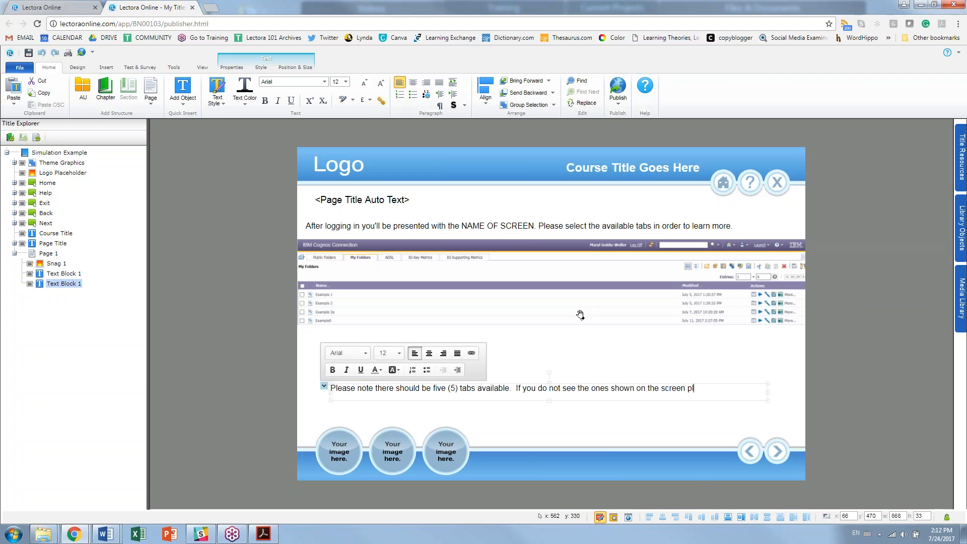
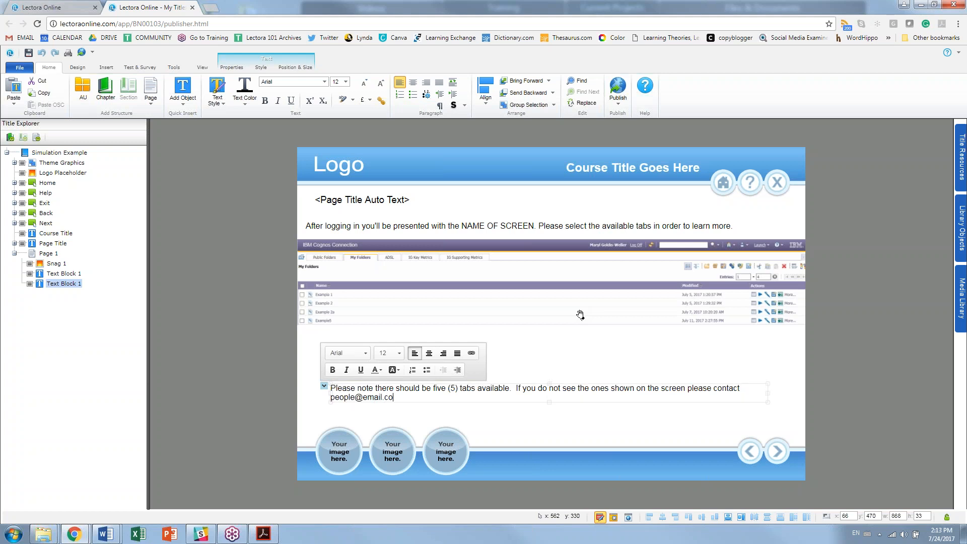
Step: Italicize the note paragraph and set its text colour to blue
drag(403, 398, 334, 397)
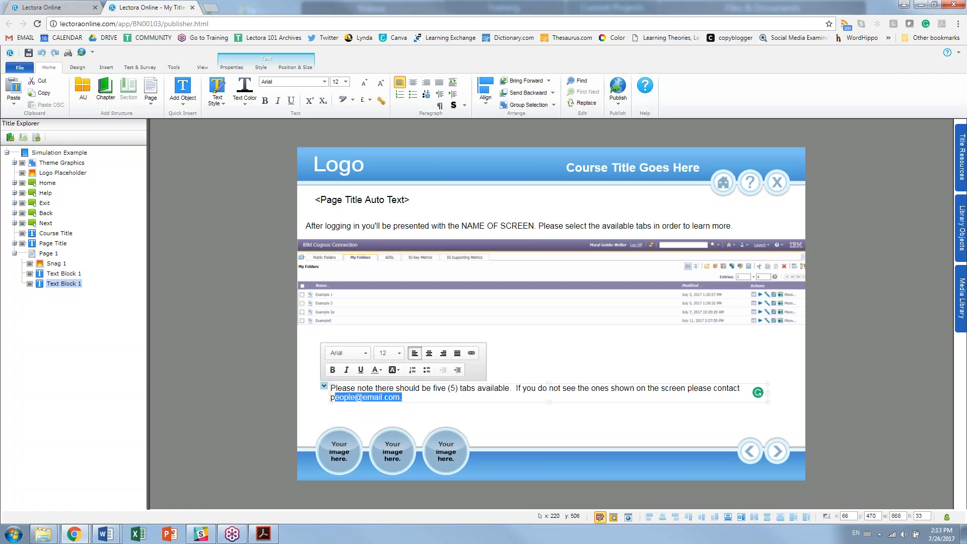
triple_click(326, 389)
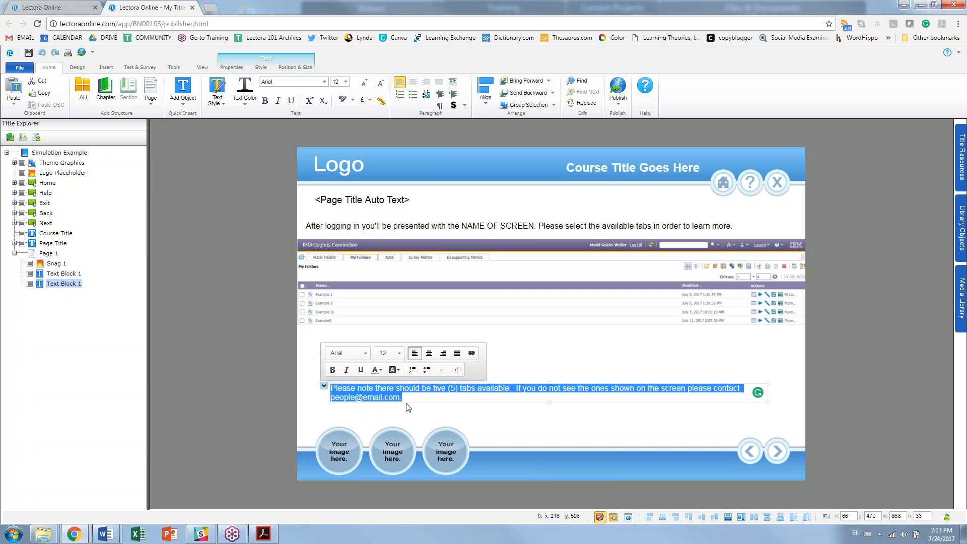
click(346, 370)
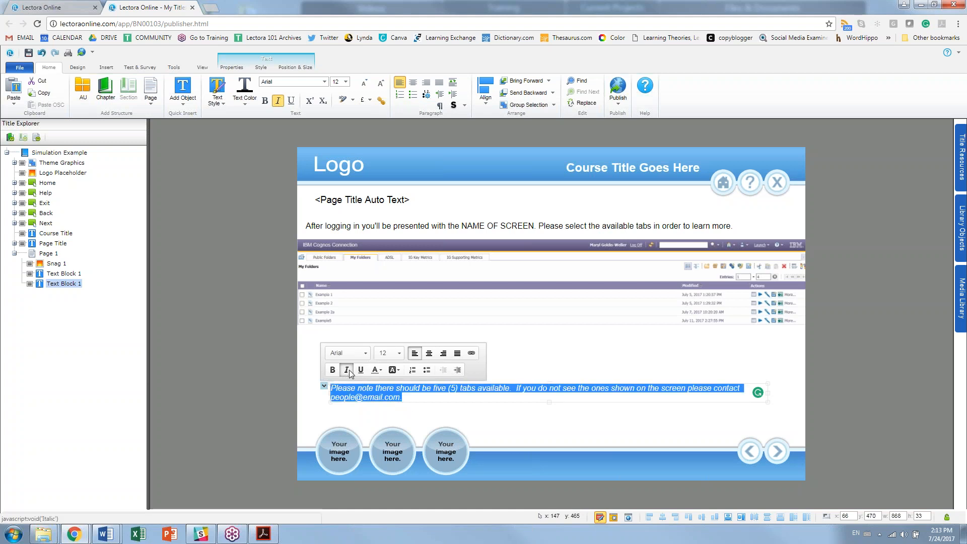
click(381, 371)
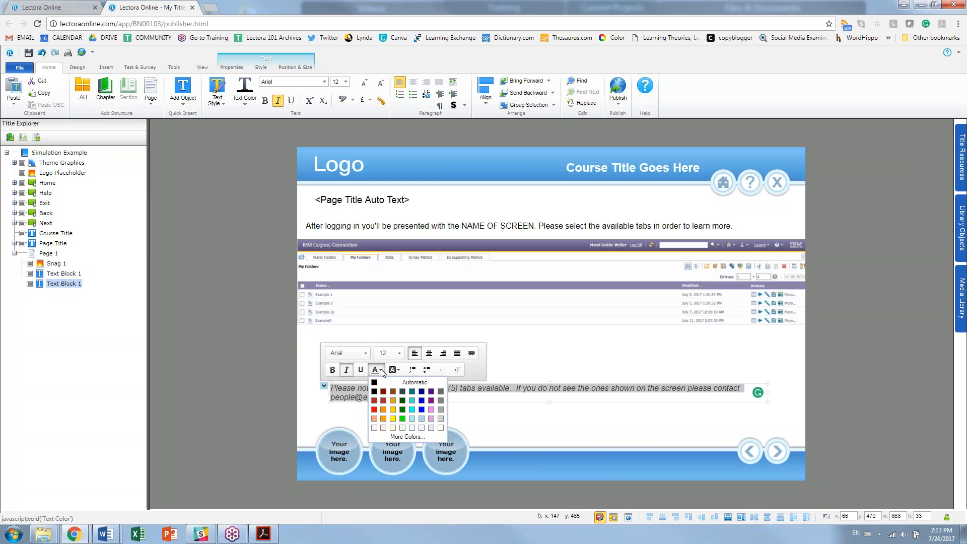
click(432, 396)
drag(406, 397, 314, 385)
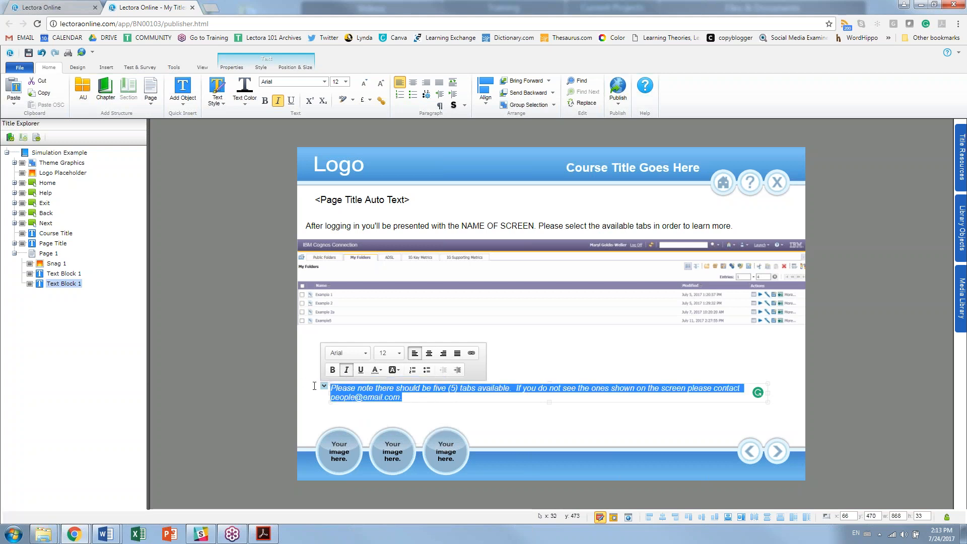
click(217, 99)
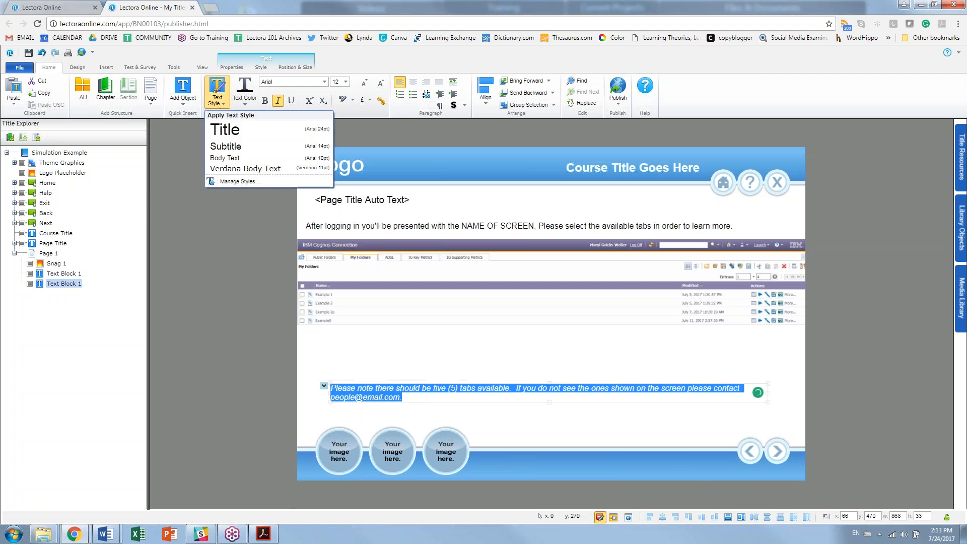
click(245, 103)
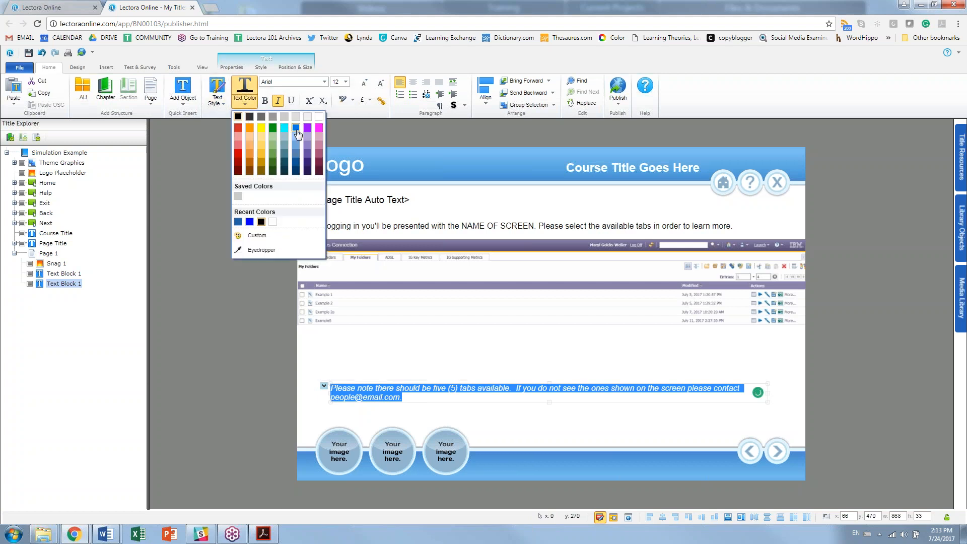
click(297, 132)
Step: Give the note paragraph a blue background
drag(411, 401, 330, 387)
click(244, 101)
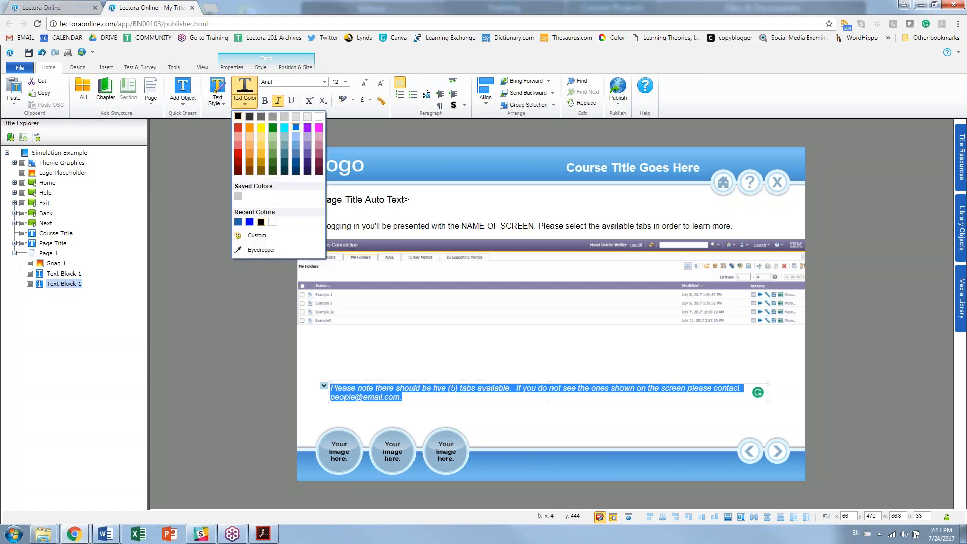
click(294, 128)
drag(425, 401, 404, 400)
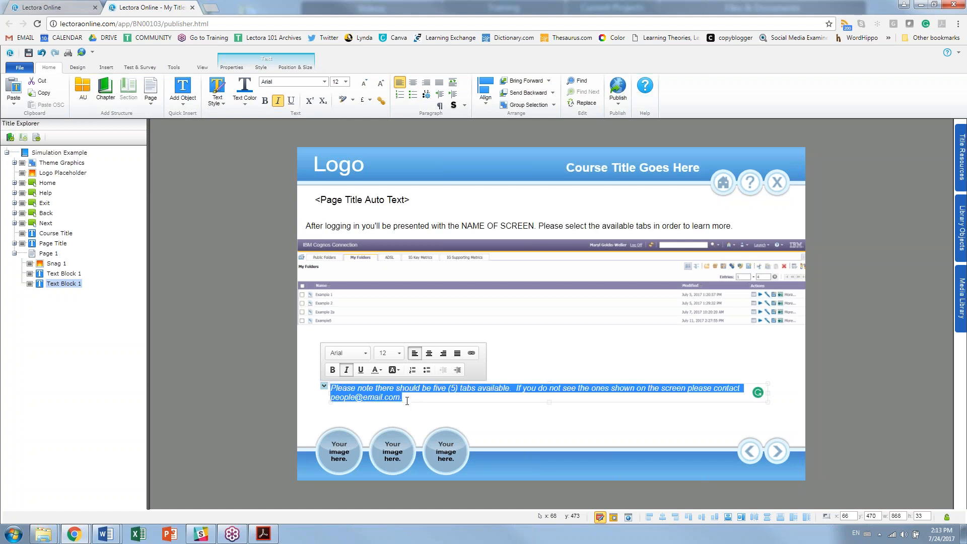
click(400, 372)
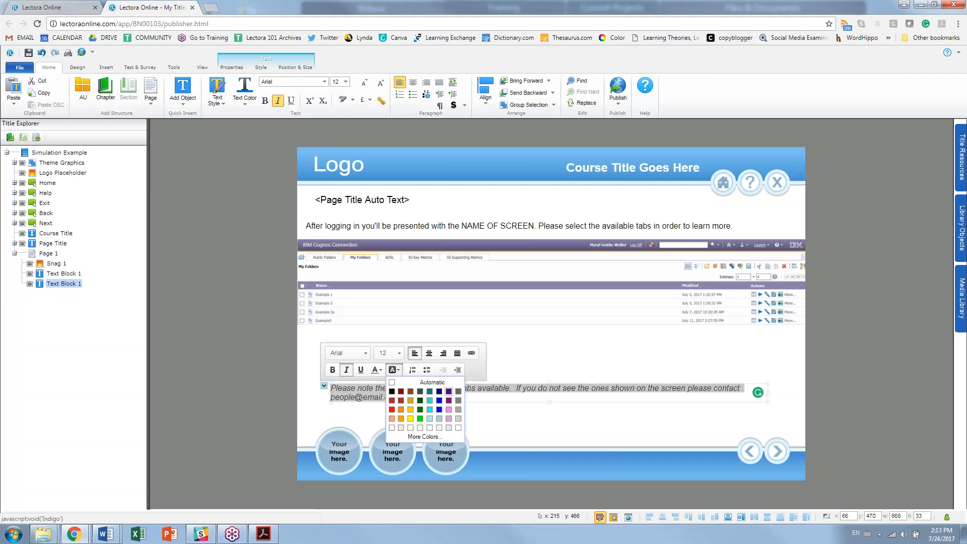
click(440, 412)
click(423, 412)
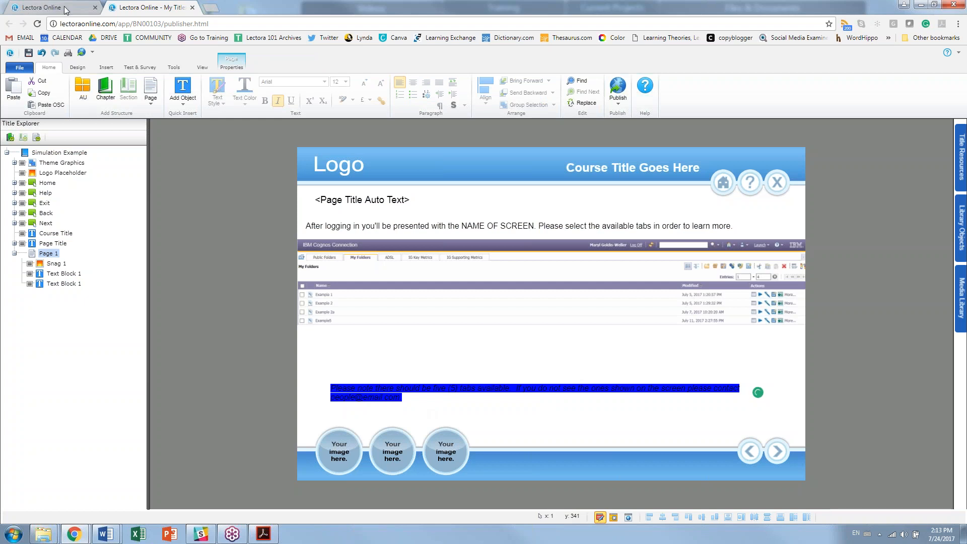
Step: Restore the note's italic text and reset its text colour to automatic
click(346, 395)
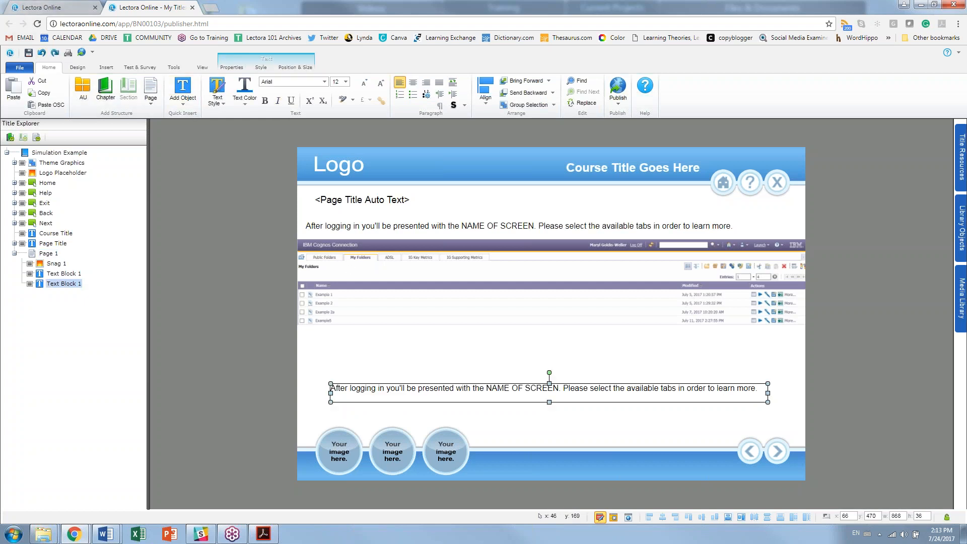
click(56, 53)
double_click(344, 388)
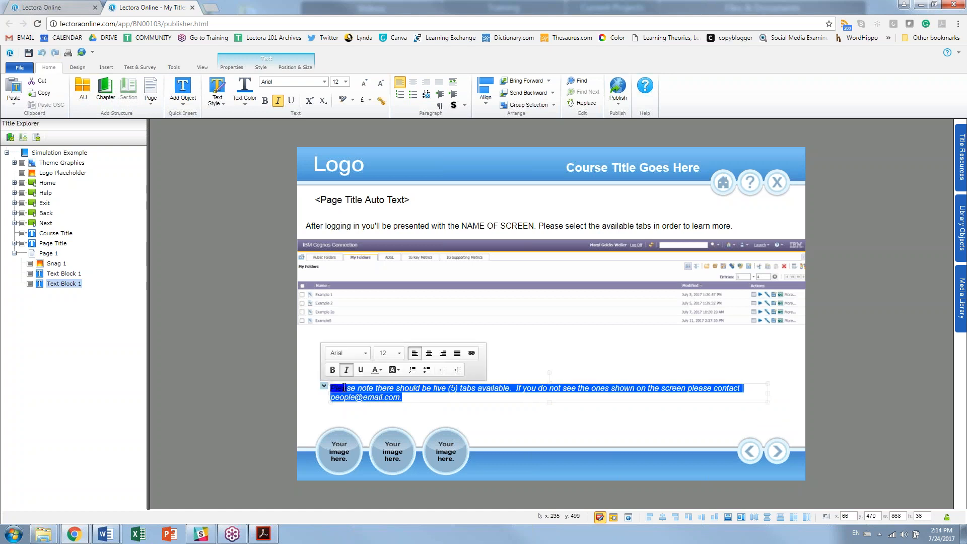
click(379, 371)
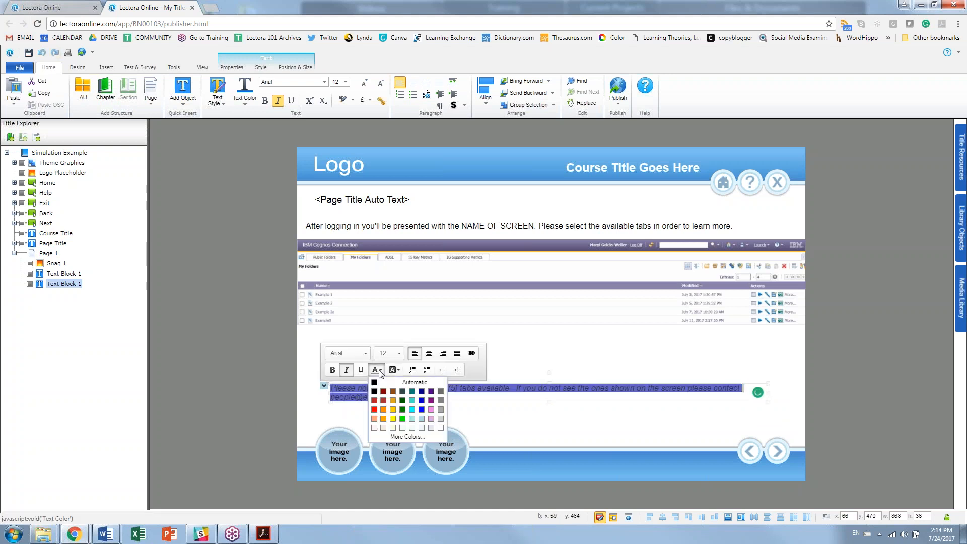
click(413, 382)
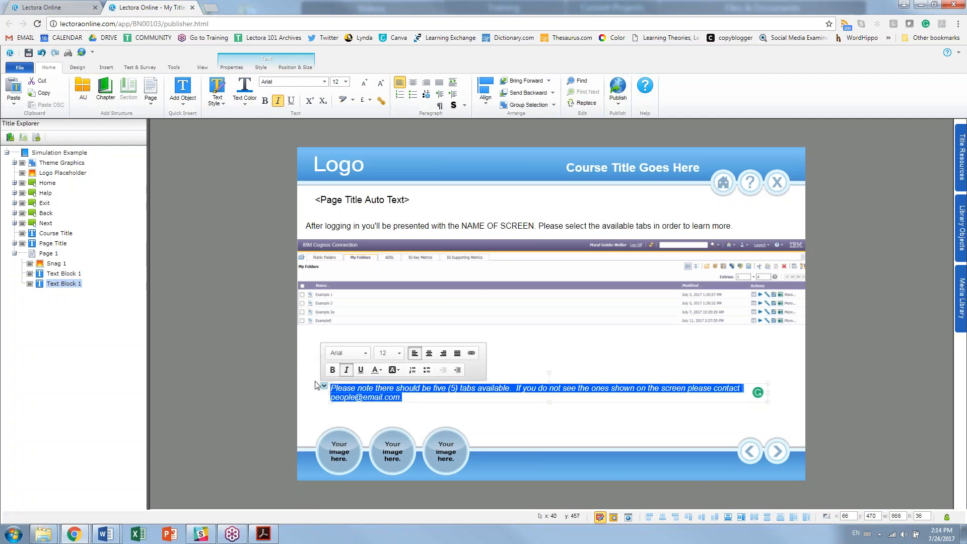
click(244, 94)
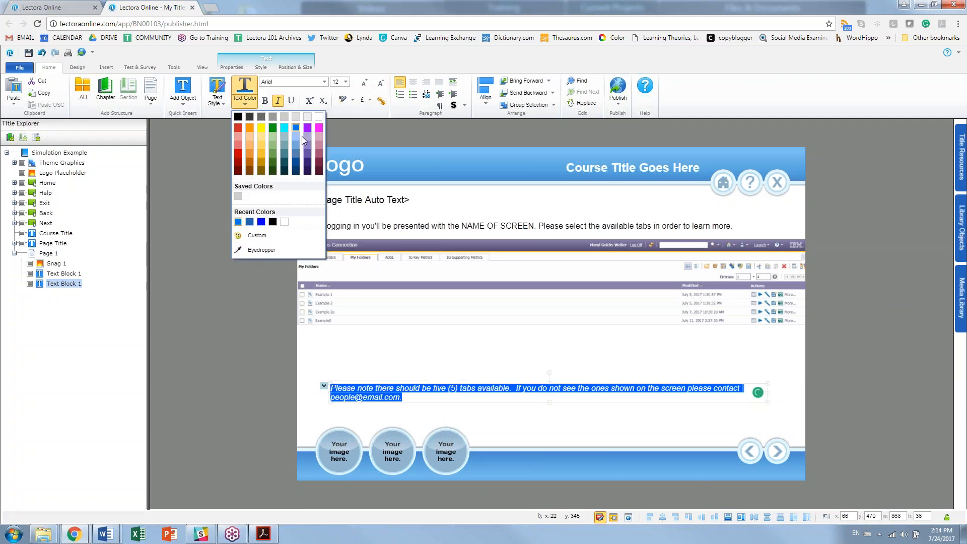
click(319, 121)
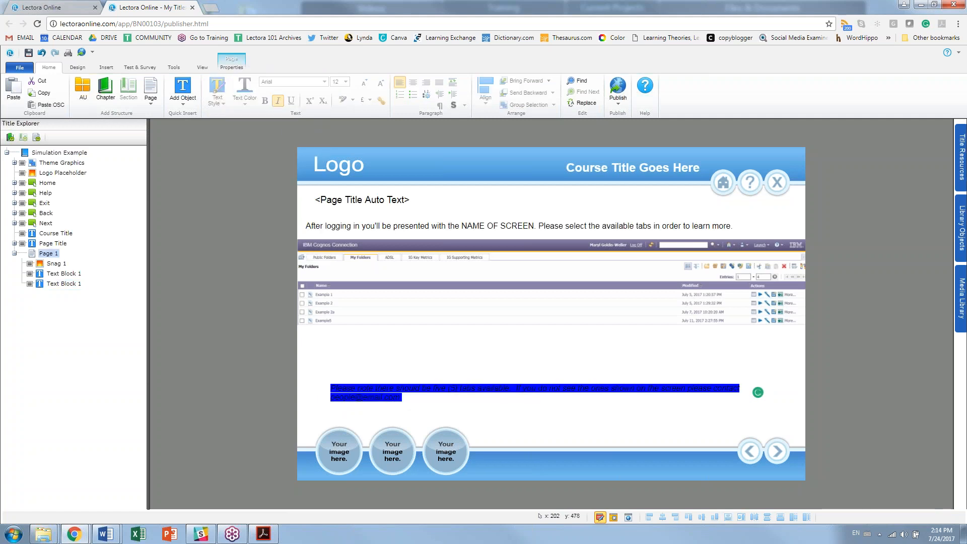
Step: Copy the note text block, then delete the duplicate block below the screenshot
click(405, 391)
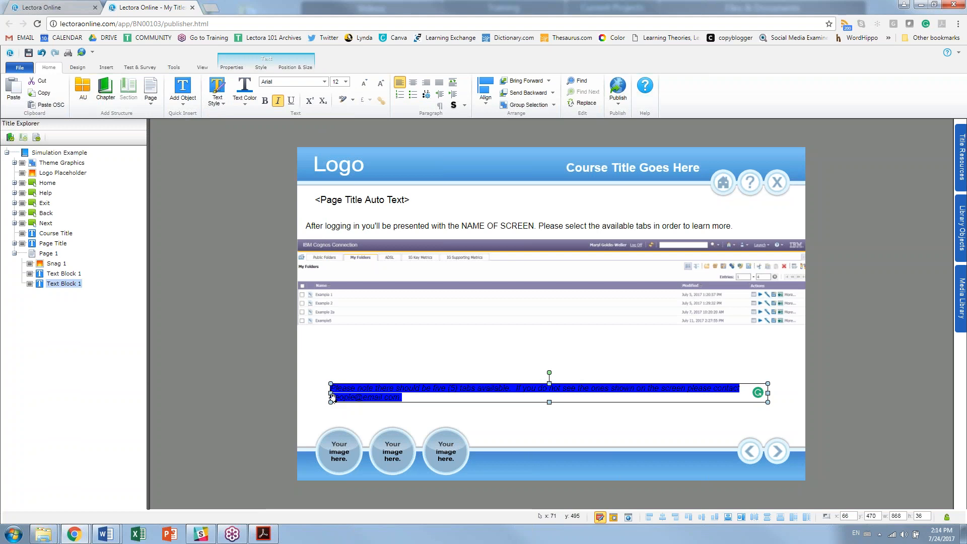
key(ctrl+c)
double_click(327, 393)
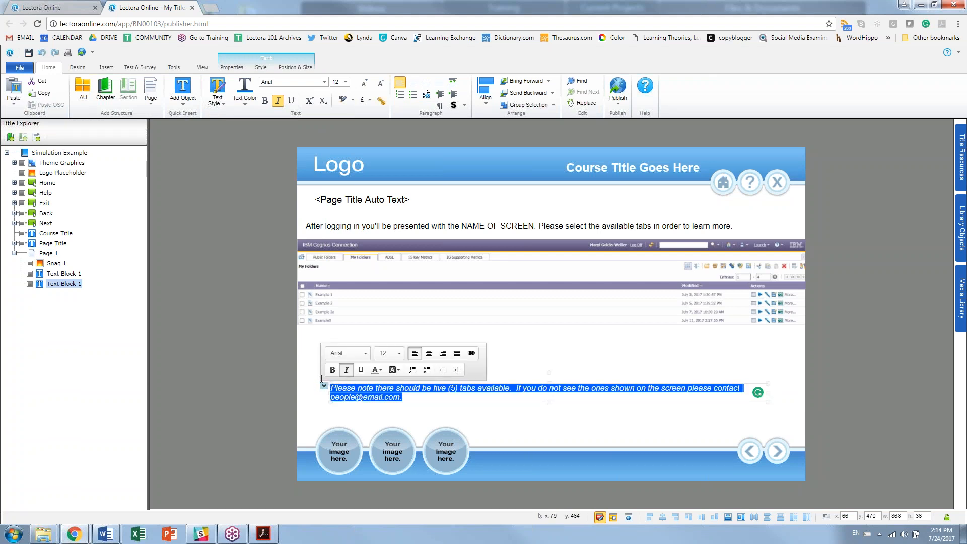
key(Escape)
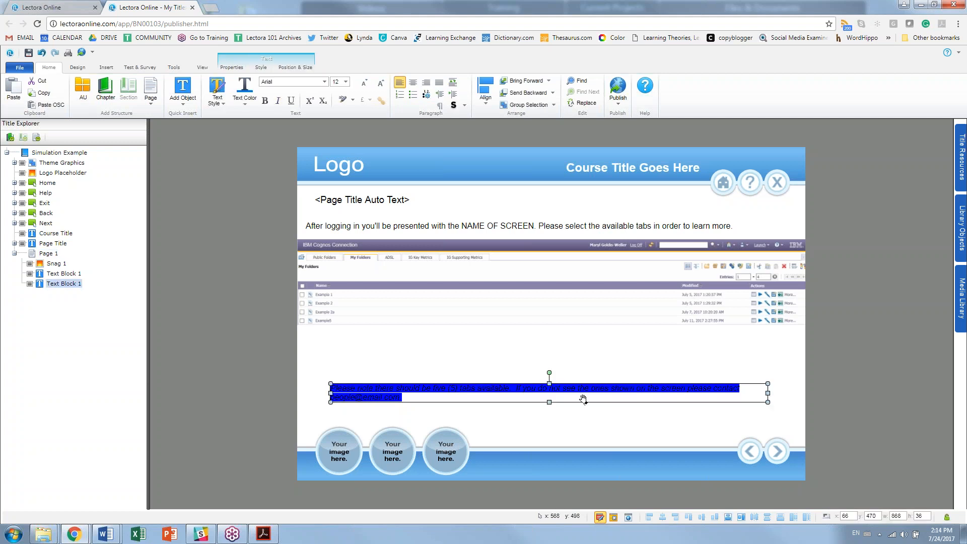
key(Delete)
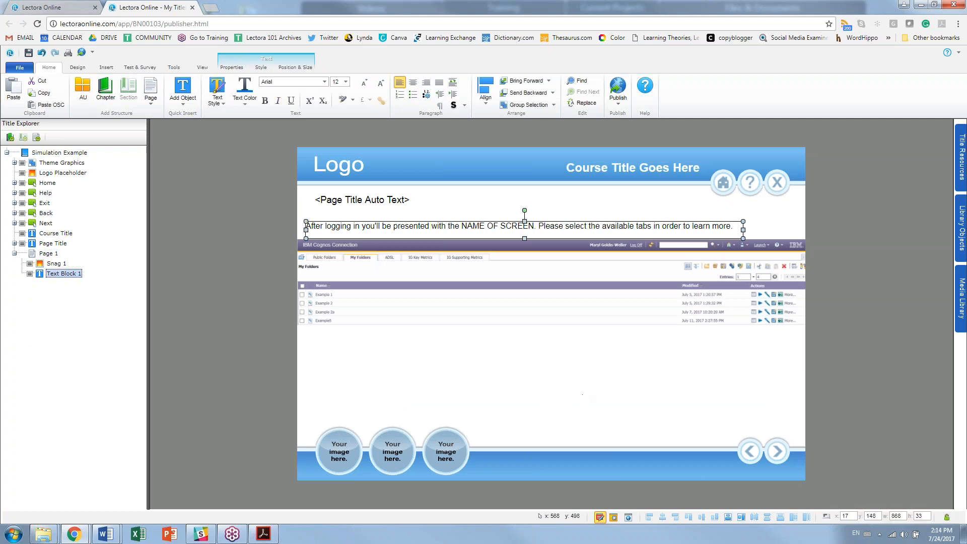
Step: Insert a new text block near the page bottom and paste the tabs note as plain text
click(106, 67)
click(13, 90)
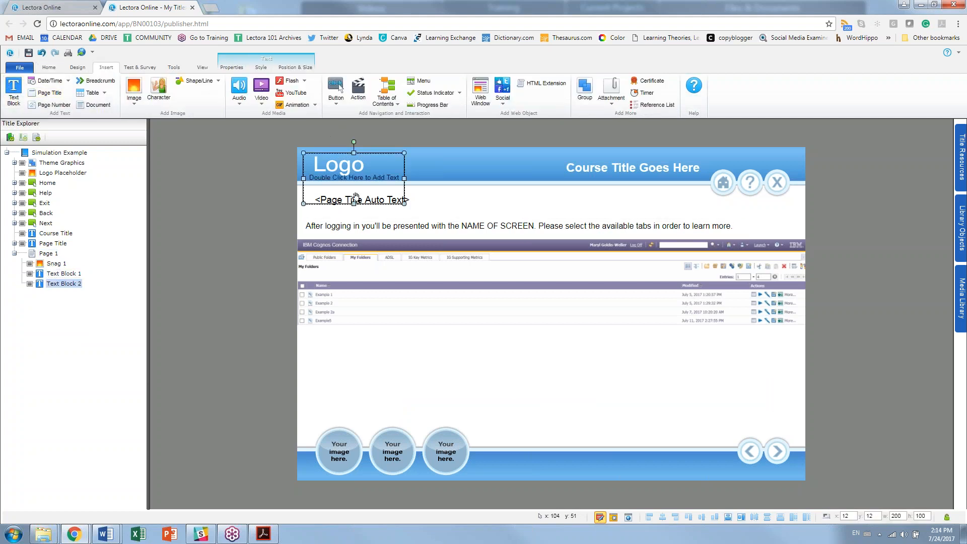
drag(357, 198, 498, 429)
double_click(494, 402)
key(ctrl+v)
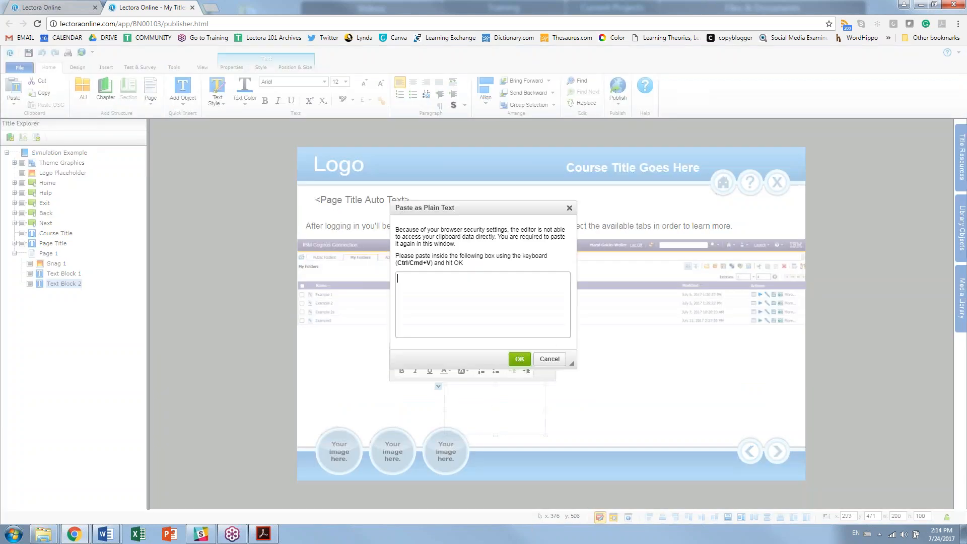
key(ctrl+v)
click(519, 359)
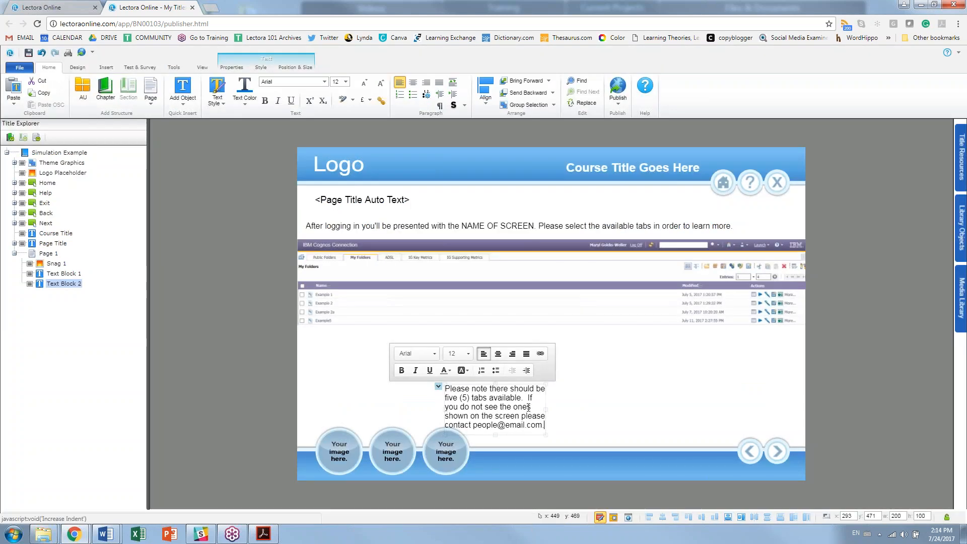
key(Escape)
Step: Widen and shorten the note block so it spans two lines just beneath the screenshot
drag(546, 410, 790, 409)
drag(434, 410, 496, 425)
drag(642, 435, 545, 408)
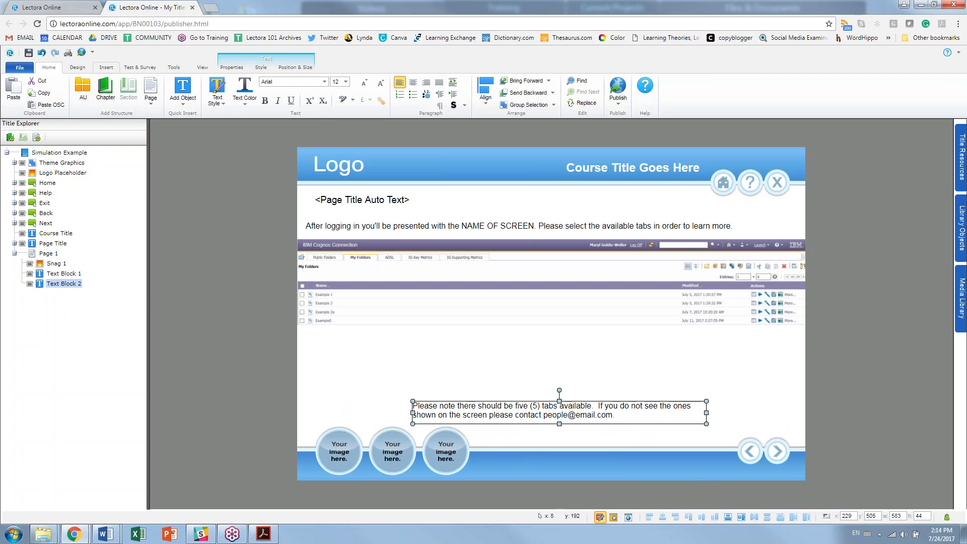
click(107, 67)
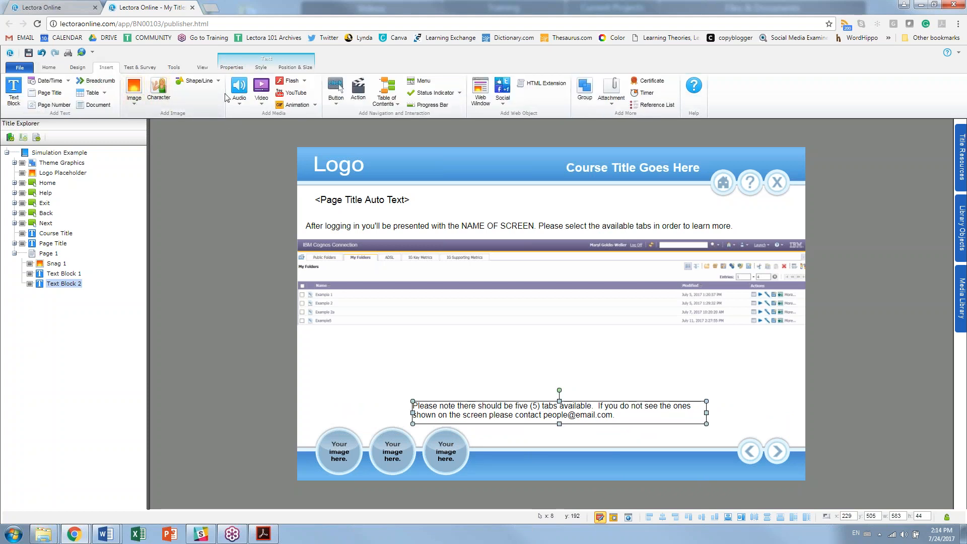
Step: Open the stock button gallery and compare the Blue and Black button sets
click(336, 93)
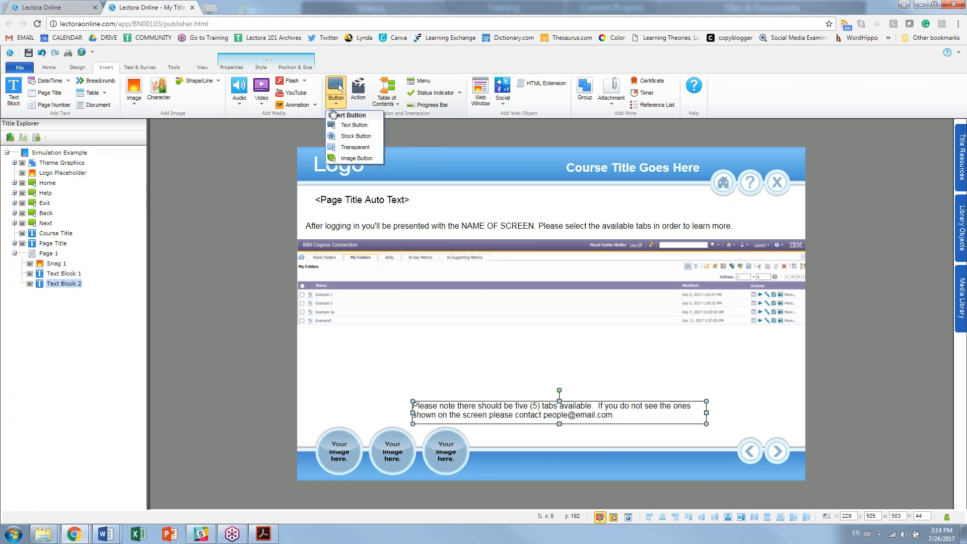
click(358, 135)
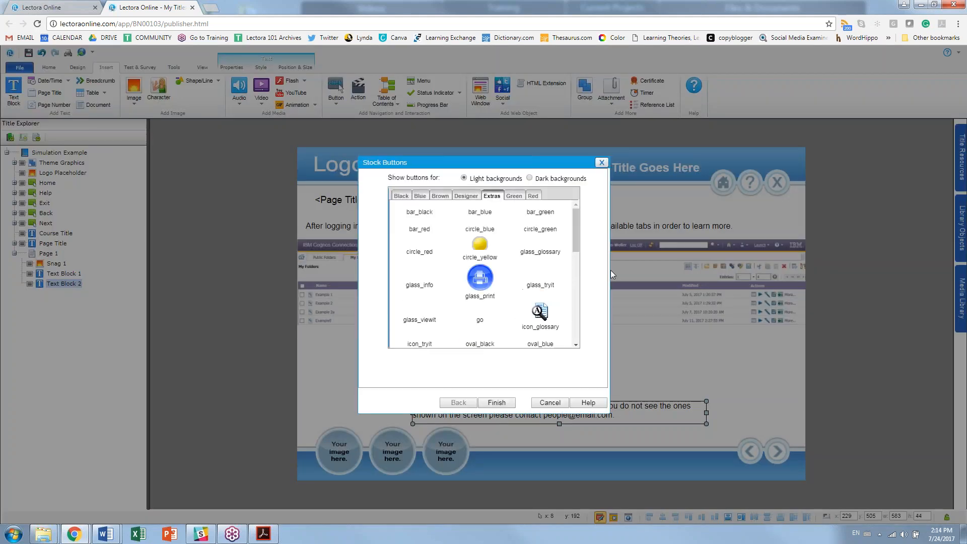
click(421, 198)
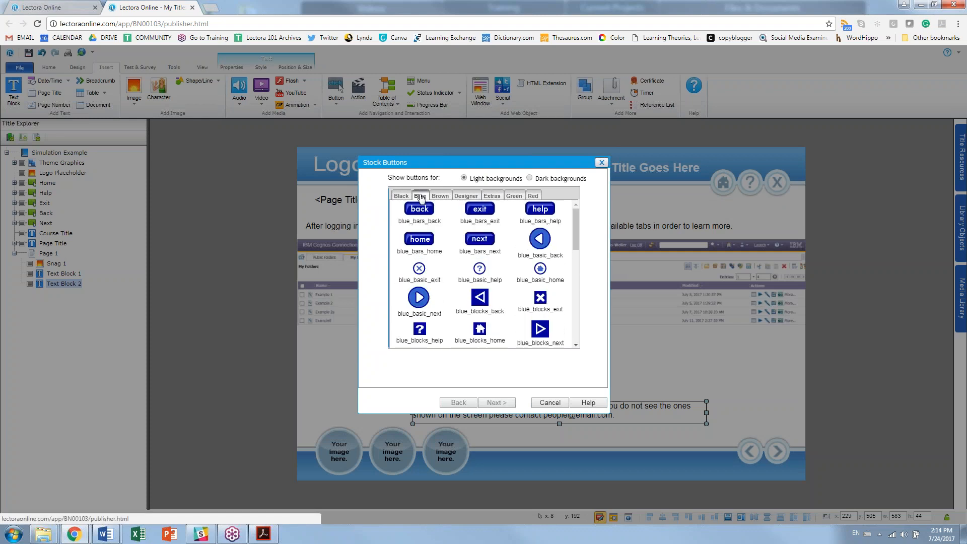
drag(575, 229, 566, 337)
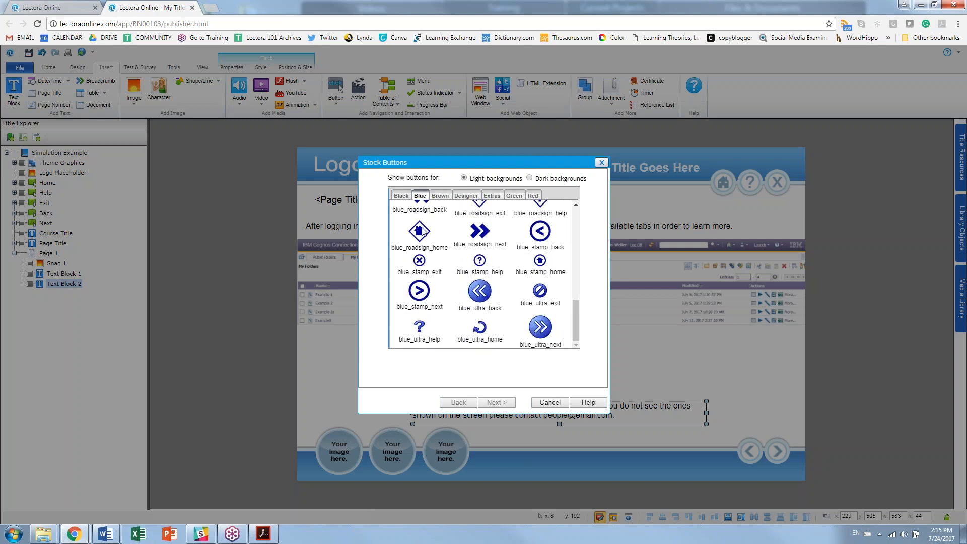
click(401, 196)
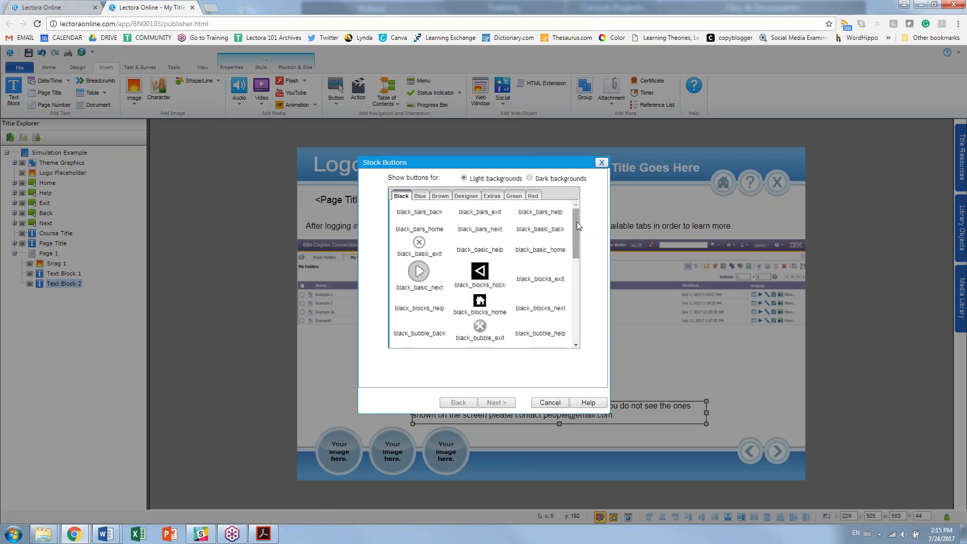
drag(578, 227, 566, 268)
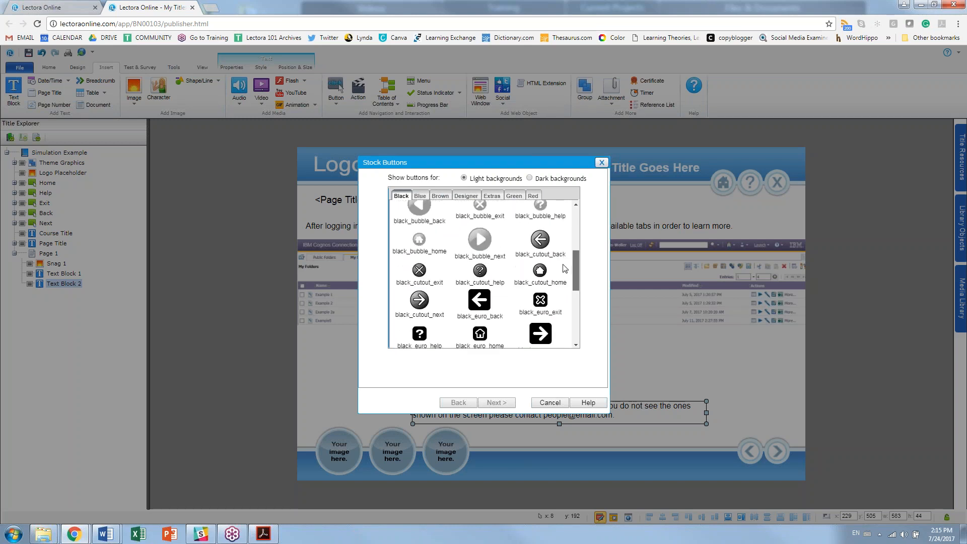
click(480, 272)
drag(577, 269, 576, 229)
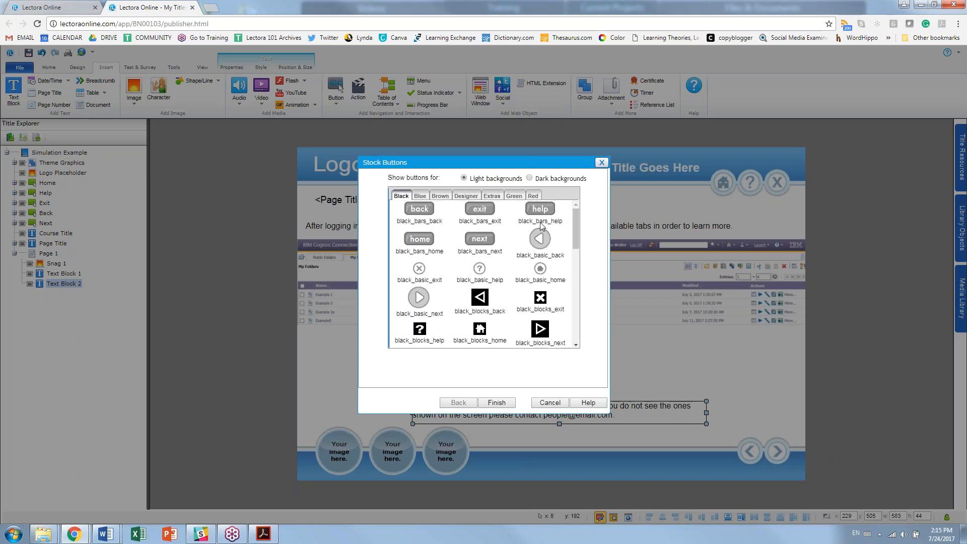
Step: After checking the Designer set, insert the blue_basic_help button from the Blue set
click(420, 196)
scroll(544, 225, down, 10)
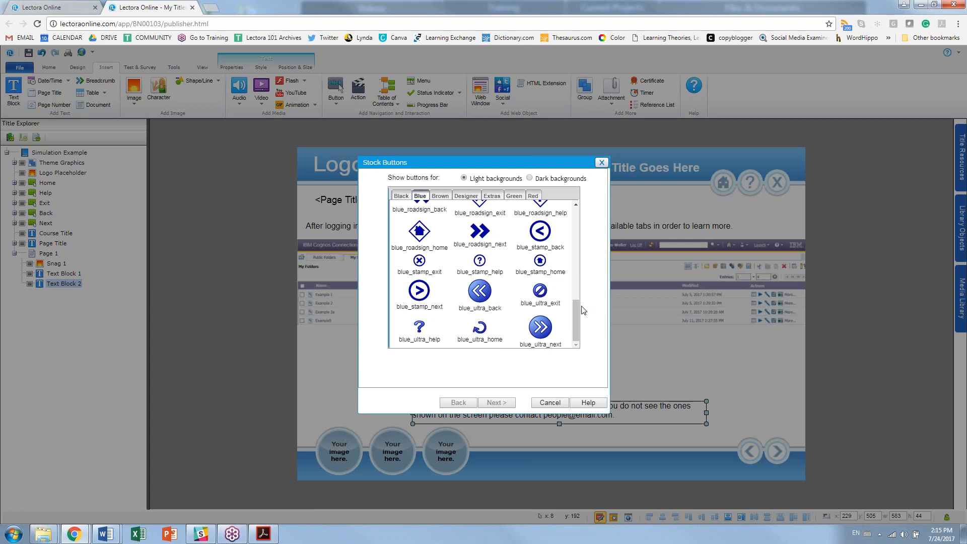
drag(578, 307, 571, 213)
click(466, 196)
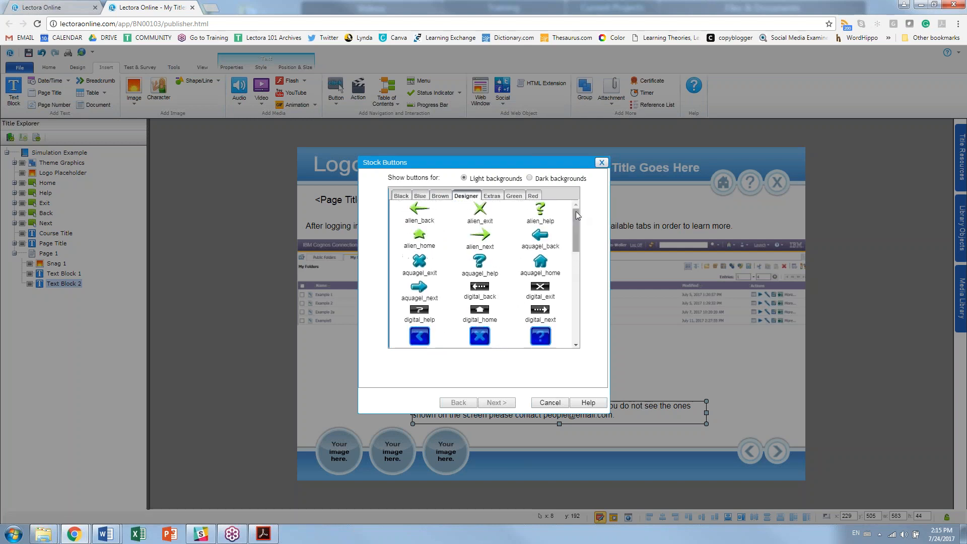
drag(574, 218, 575, 318)
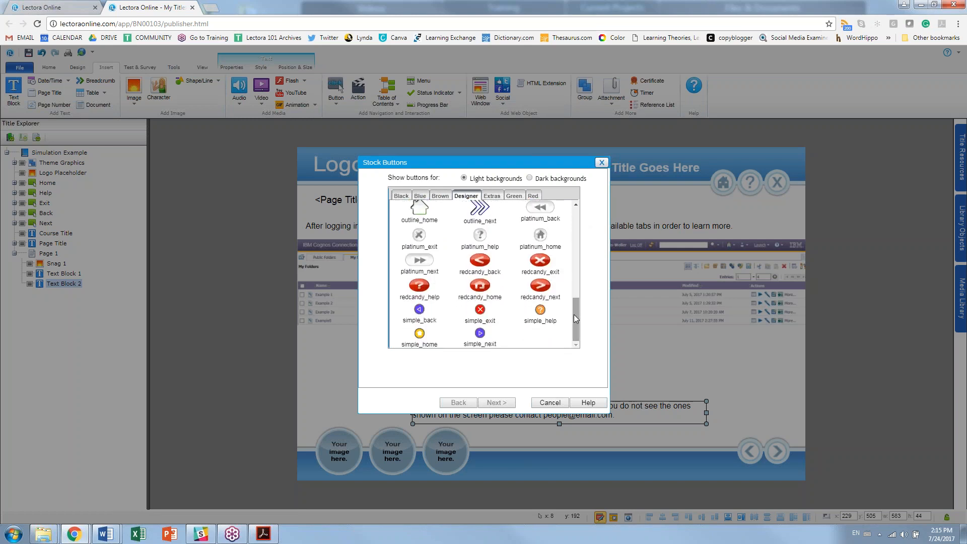
click(428, 199)
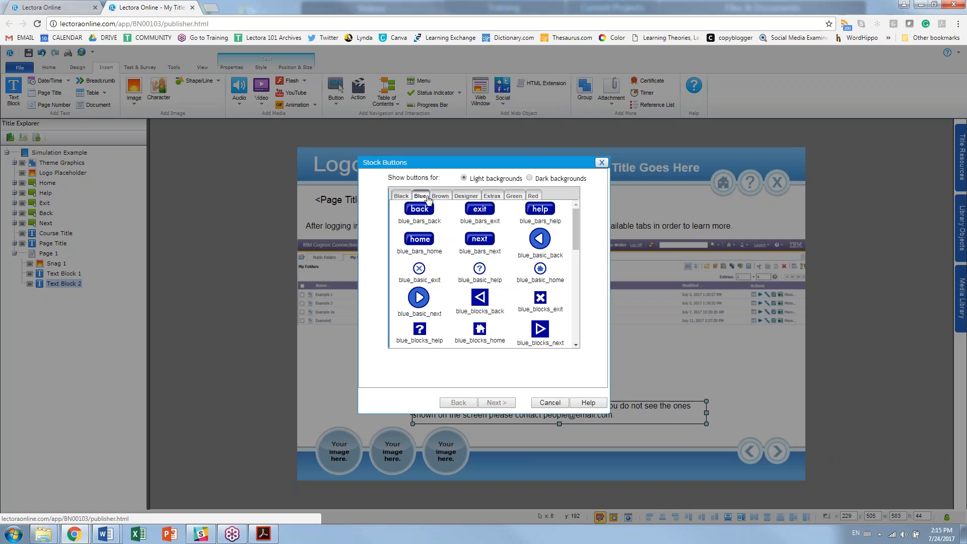
click(479, 275)
click(496, 403)
Step: Place the help button just left of the tabs note's first line, nudged down 1 px
drag(481, 315, 404, 410)
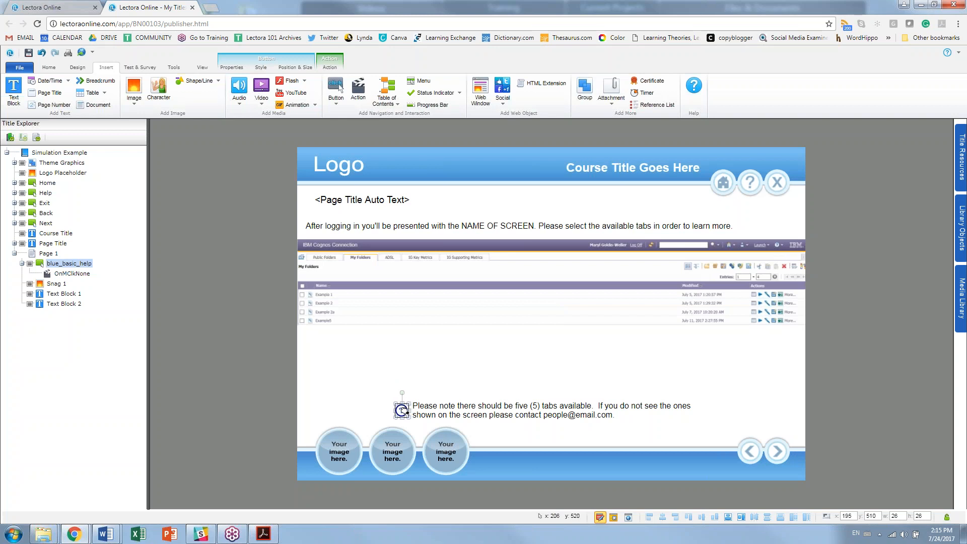
key(Down)
click(340, 389)
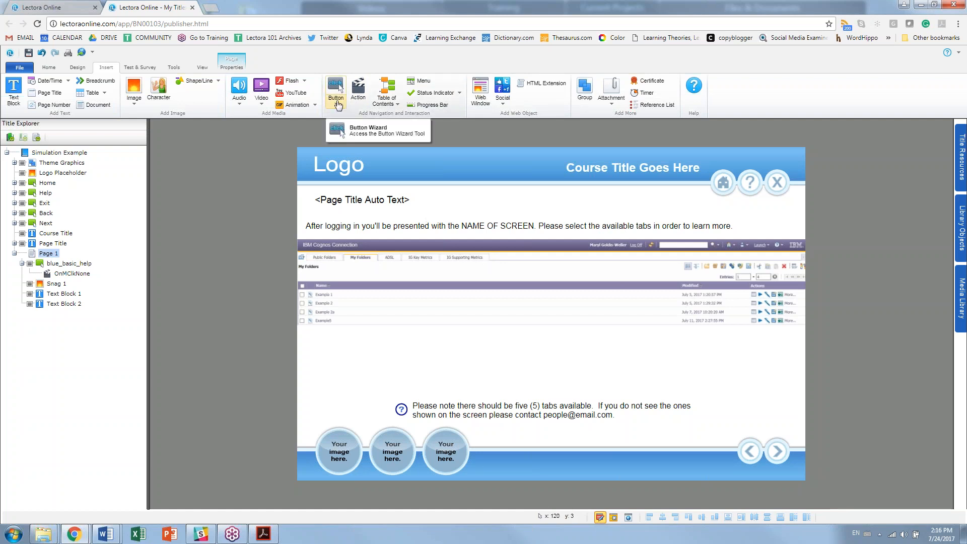
click(338, 105)
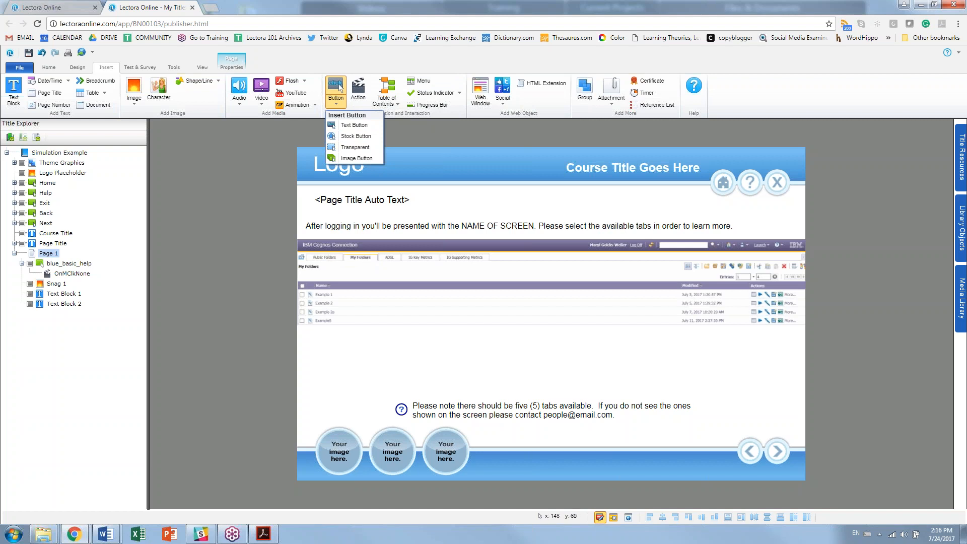
Step: Add a transparent button over the screenshot's folders tab
click(372, 151)
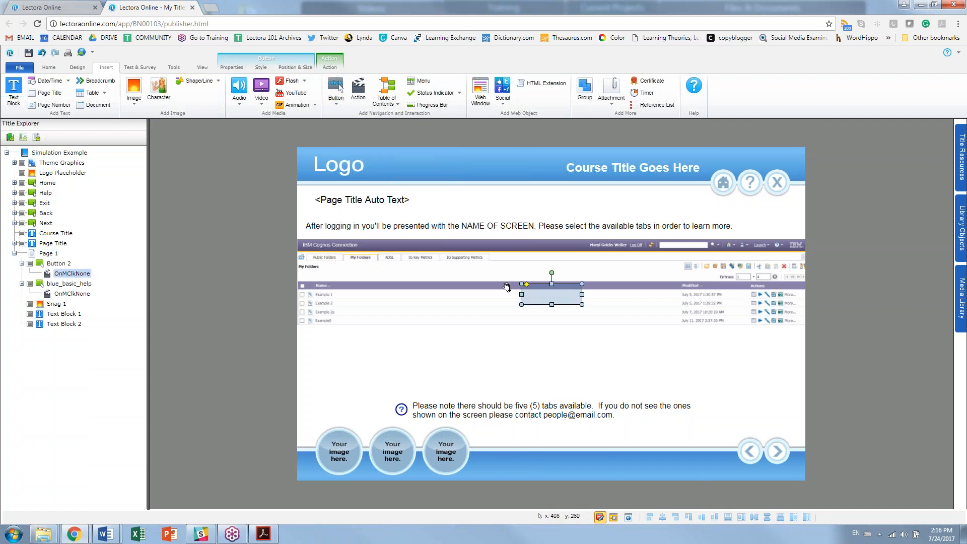
drag(552, 298, 344, 263)
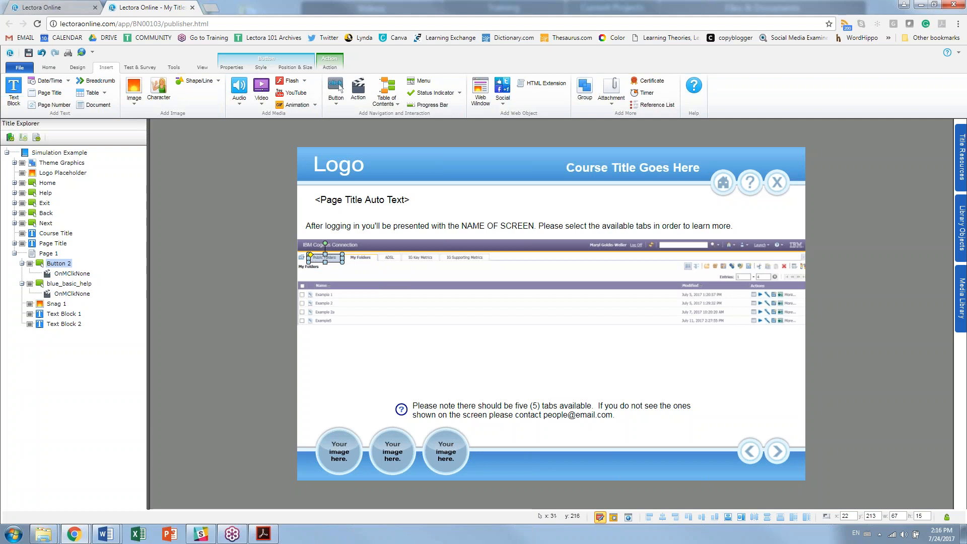
click(261, 67)
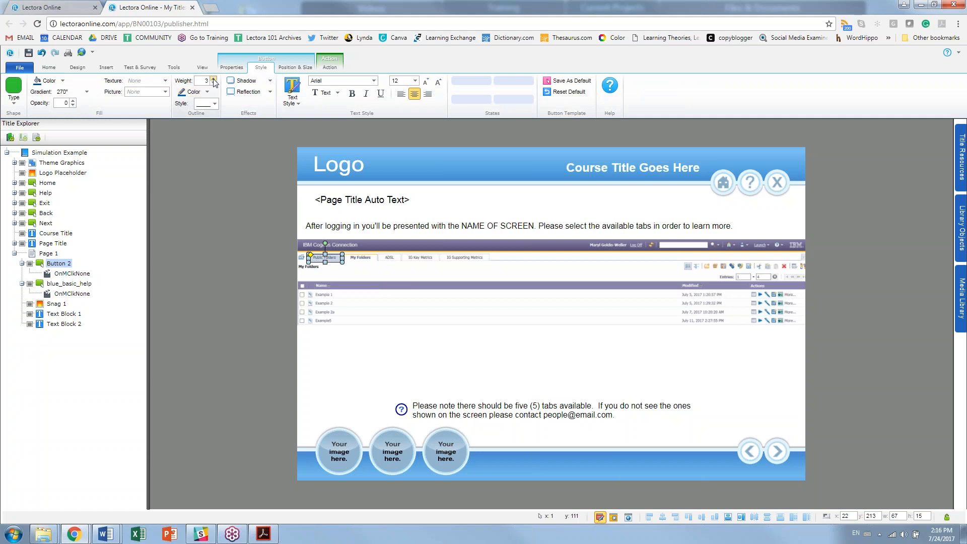
click(384, 386)
click(327, 259)
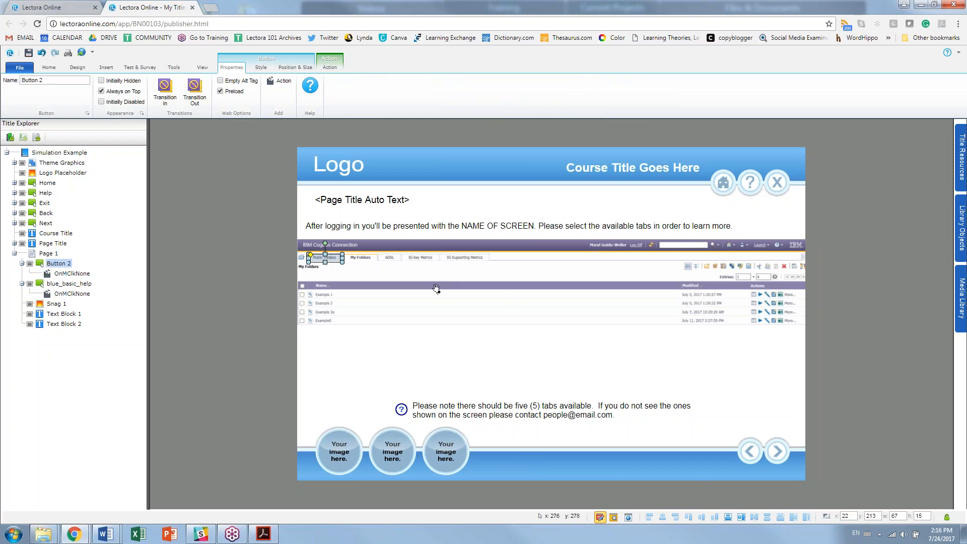
Step: Rename Button 2 to 'Public Folders' in the title outline and paste a duplicate of it
click(70, 264)
click(66, 265)
text(Ou)
text(blic Fo)
text(lders)
key(Return)
key(ctrl+v)
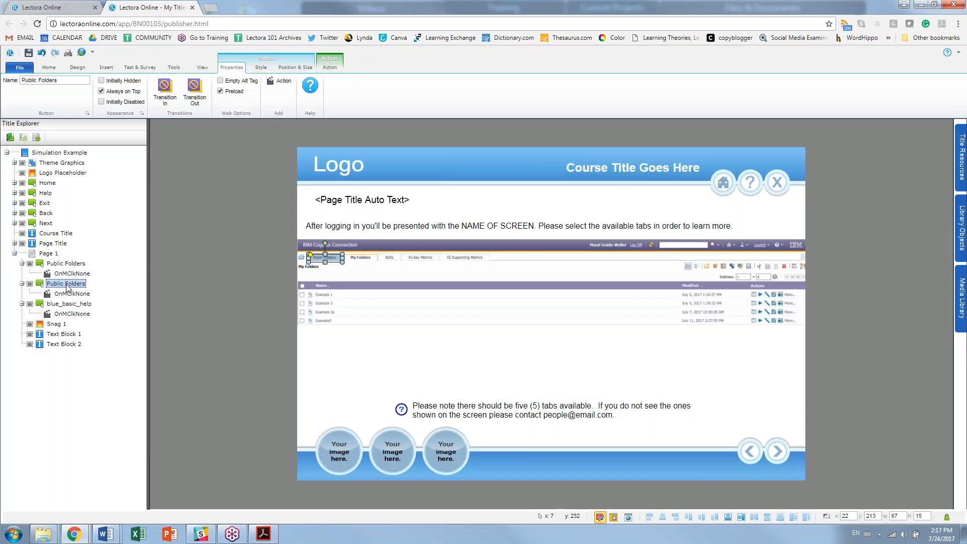
Step: Rename the duplicate button 'My Folders' and nudge it onto its tab
click(63, 284)
key(Return)
click(64, 286)
click(65, 285)
key(BackSpace)
key(BackSpace)
key(BackSpace)
key(BackSpace)
key(BackSpace)
key(BackSpace)
key(BackSpace)
text(My)
key(Return)
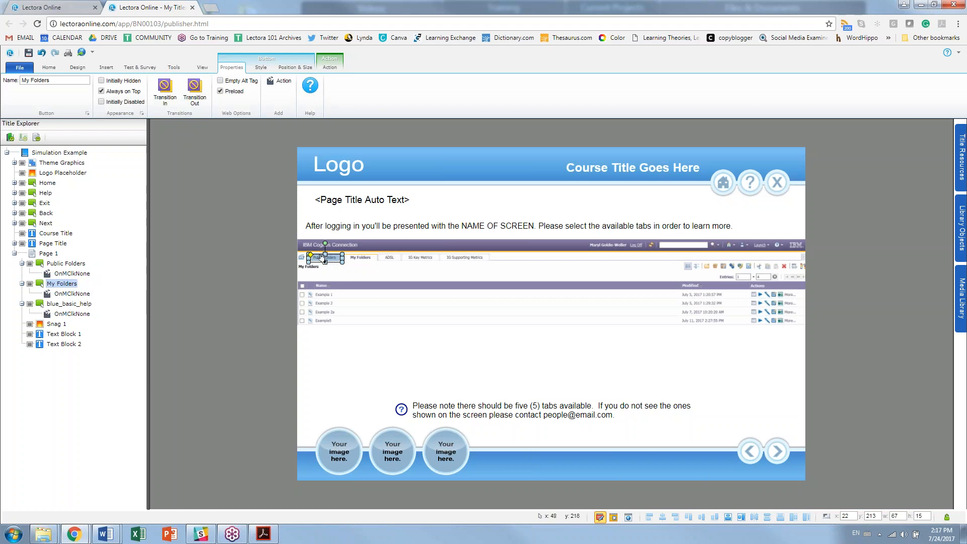
key(Right)
key(Right)
key(Right)
key(Right)
key(Right)
key(Right)
key(Right)
key(Right)
key(Right)
key(Right)
key(Right)
key(Right)
key(Right)
key(Right)
key(Right)
key(Right)
key(Right)
key(Right)
key(Right)
key(Right)
key(Right)
key(Right)
key(Right)
key(Right)
key(Right)
key(Right)
key(Right)
key(Right)
key(Right)
key(Right)
key(Right)
key(Right)
key(Right)
key(Right)
key(Right)
key(Right)
key(Right)
key(Right)
key(Right)
key(Right)
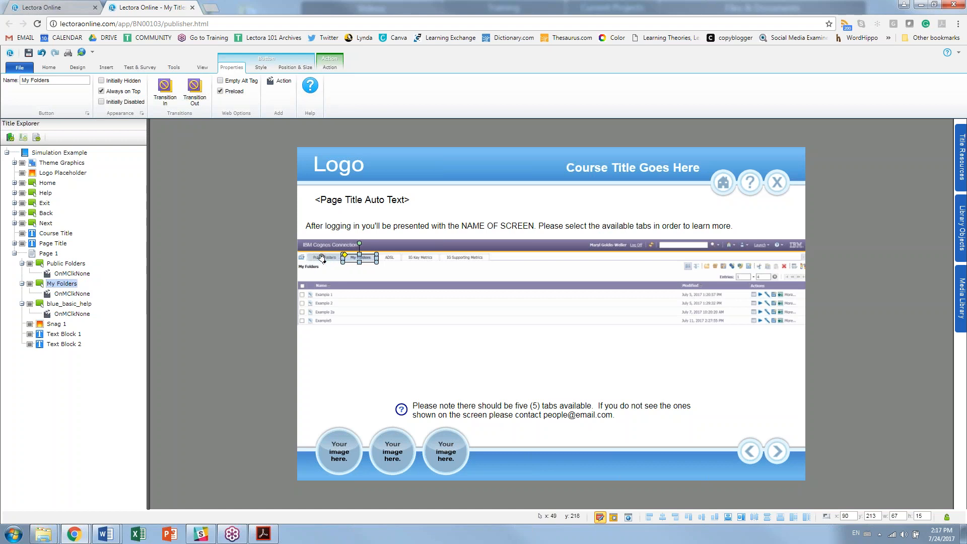
key(Left)
Step: Duplicate My Folders as an 'ADSL' button, shifted right and narrowed to fit its tab
click(41, 280)
key(ctrl+c)
key(ctrl+v)
click(64, 303)
text(ADSL)
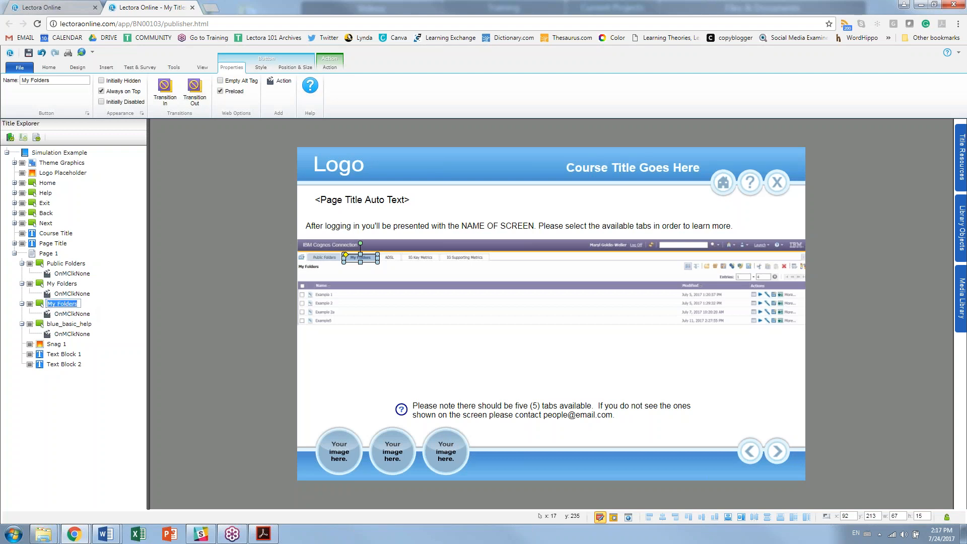
key(Return)
click(361, 258)
key(Right)
key(Right)
key(Right)
key(Right)
key(Right)
key(Right)
key(Right)
key(Right)
key(Right)
key(Right)
key(Right)
key(Right)
key(Right)
key(Right)
key(Right)
key(Right)
key(Right)
key(Right)
key(Right)
key(Right)
key(Right)
key(Right)
key(Right)
key(Right)
key(Right)
key(Right)
key(Right)
key(Right)
key(Right)
key(Right)
key(Right)
key(Right)
key(Right)
key(Right)
key(Right)
key(Right)
key(Right)
key(Right)
key(Right)
key(Right)
key(Right)
key(Right)
key(Right)
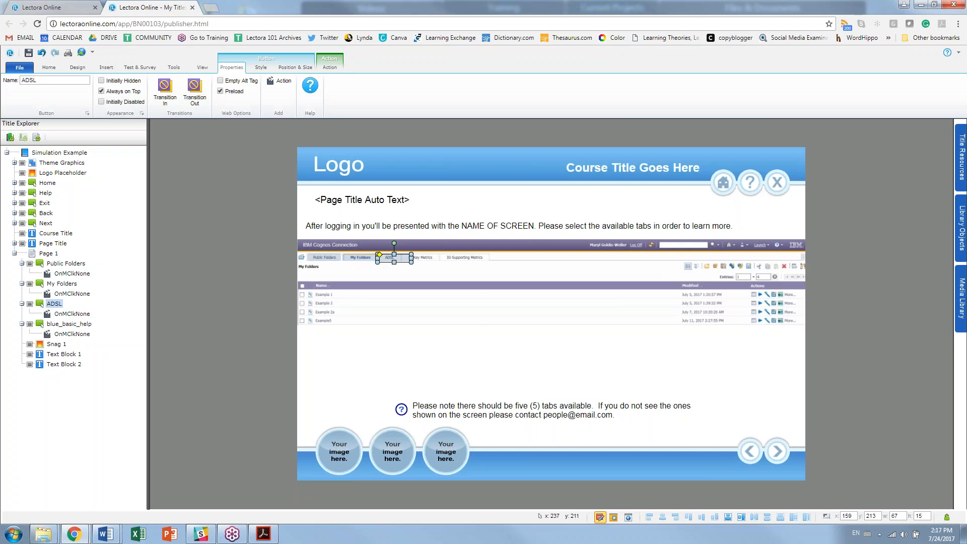
drag(410, 258, 402, 258)
Step: Duplicate the ADSL button as 'IG' and nudge it right over its tab
key(ctrl+c)
key(ctrl+v)
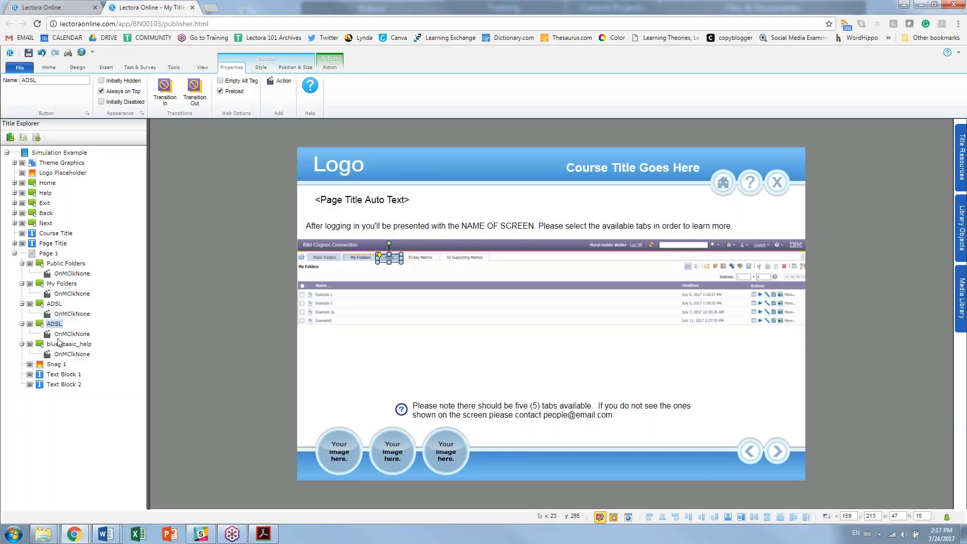
click(57, 325)
text(IG)
key(Return)
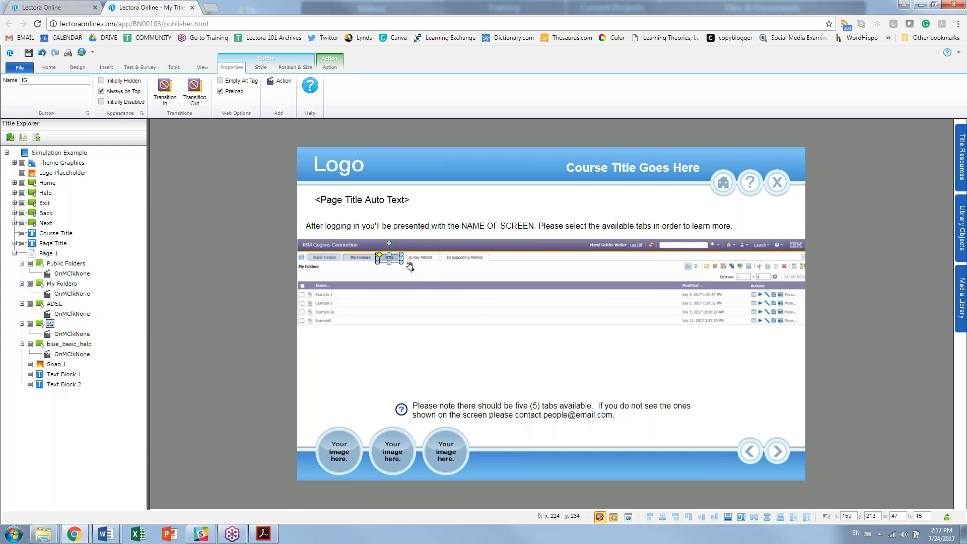
key(Right)
key(Right)
key(Right)
key(Right)
key(Right)
key(Right)
key(Right)
key(Right)
key(Right)
key(Right)
key(Right)
key(Right)
key(Right)
key(Right)
key(Right)
key(Right)
key(Right)
key(Right)
key(Right)
key(Right)
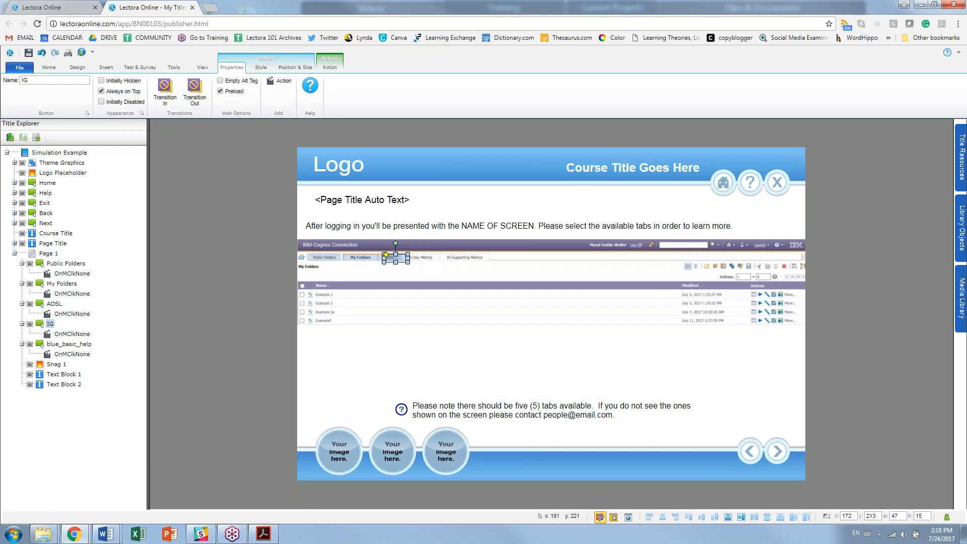
key(Right)
key(Right)
key(Right)
key(Right)
key(Right)
key(Right)
key(Right)
key(Right)
key(Right)
key(Right)
key(Right)
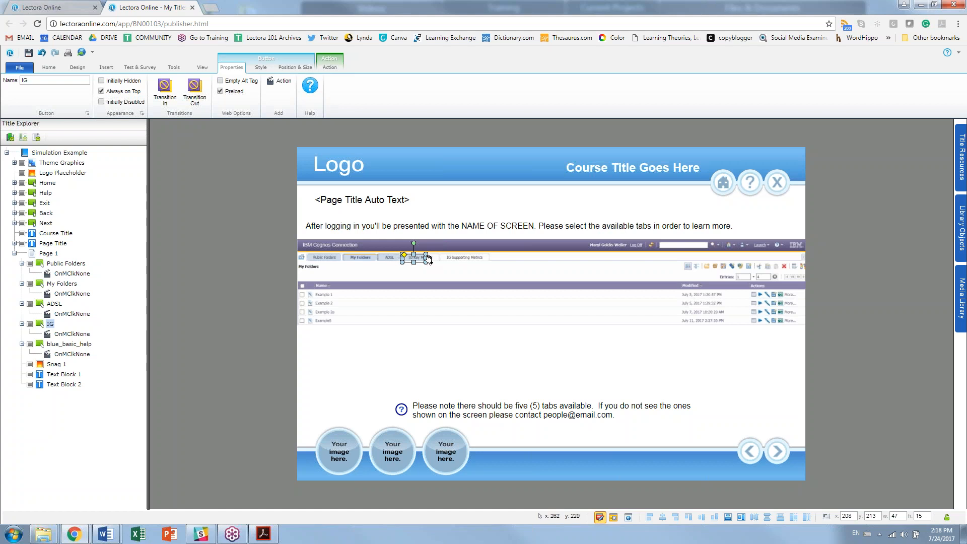
Step: Widen the IG button over the IG Key Metrics tab and rename it IG Key
drag(428, 258, 403, 259)
click(51, 325)
text(Key)
key(Return)
Step: Duplicate IG Key as 'IG Supporting', nudge it right and widen it over its tab
key(ctrl+c)
key(ctrl+v)
click(57, 345)
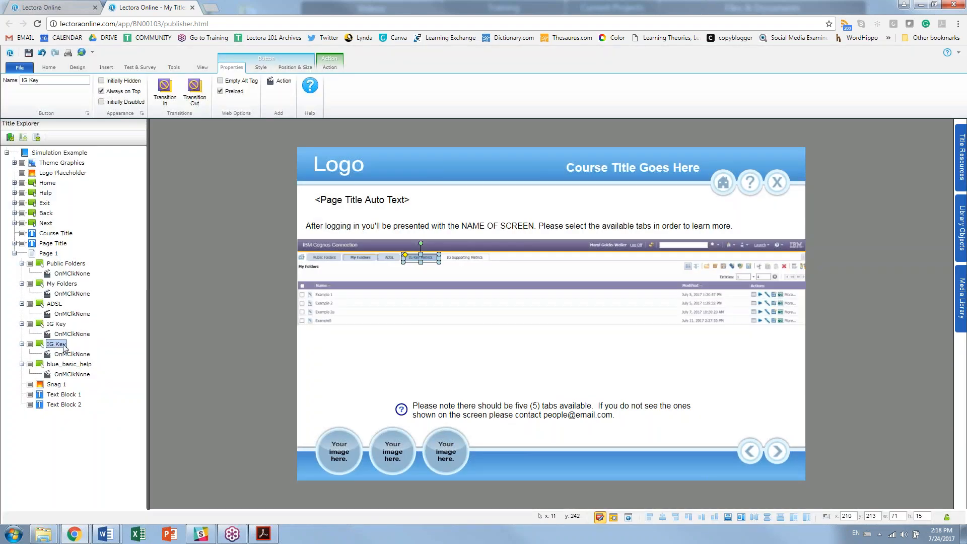
click(57, 345)
double_click(57, 345)
text(Supporting)
key(Return)
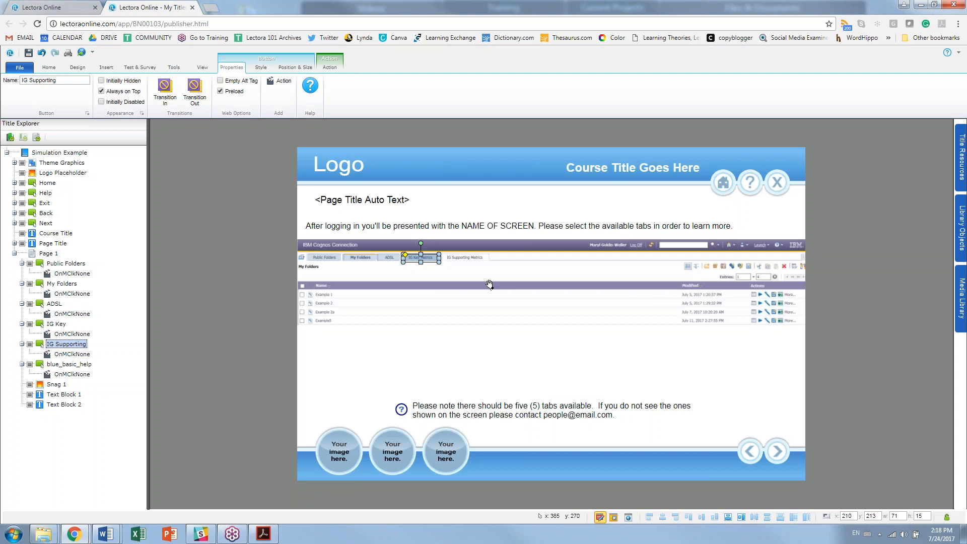
key(Right)
key(Right)
key(Right)
key(Right)
key(Right)
key(Right)
key(Right)
key(Right)
key(Right)
key(Right)
key(Right)
key(Right)
key(Right)
key(Right)
key(Right)
key(Right)
key(Right)
key(Right)
key(Right)
key(Right)
key(Right)
key(Right)
key(Right)
key(Right)
key(Right)
key(Right)
key(Right)
key(Right)
key(Right)
key(Right)
key(Right)
key(Right)
key(Right)
key(Right)
key(Right)
key(Right)
key(Right)
key(Right)
key(Right)
key(Right)
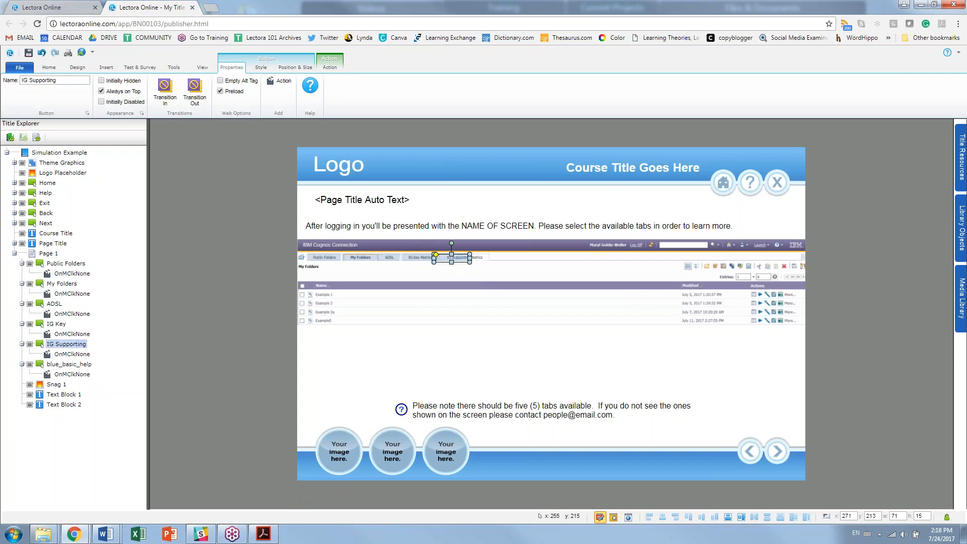
key(Right)
key(Right)
key(Right)
key(Right)
key(Right)
key(Right)
key(Right)
key(Right)
key(Right)
key(Right)
key(Right)
drag(477, 258, 491, 258)
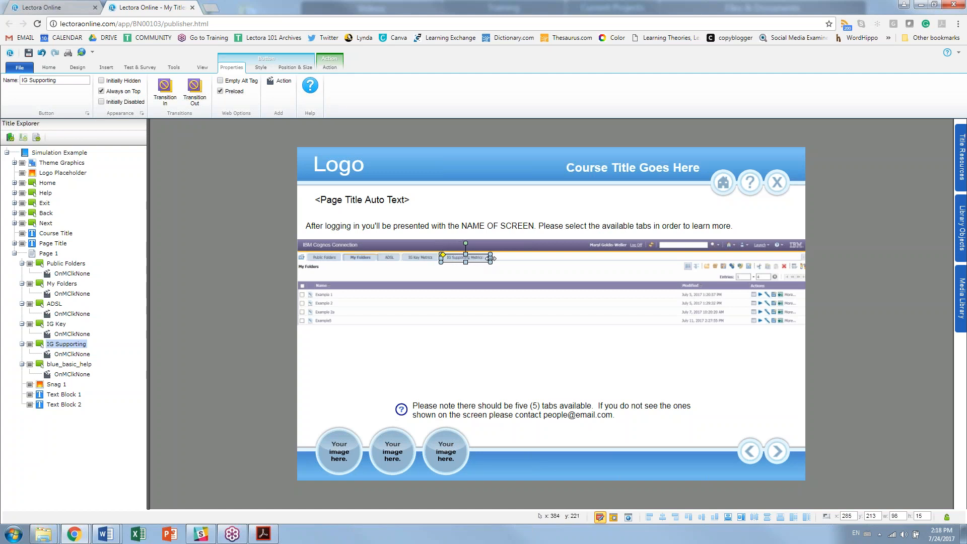
Step: Check the My Folders button, then deselect it by selecting the page
click(366, 257)
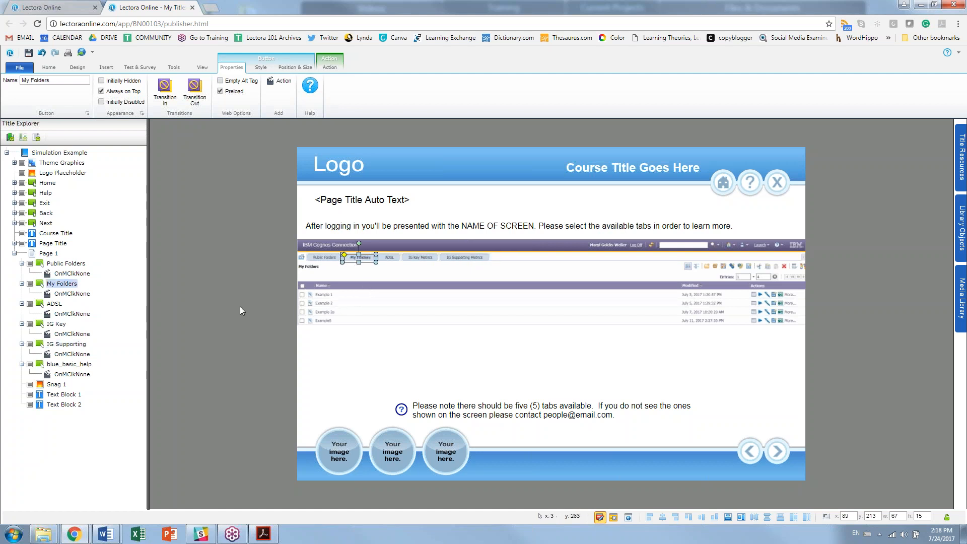
key(Escape)
click(354, 257)
click(221, 299)
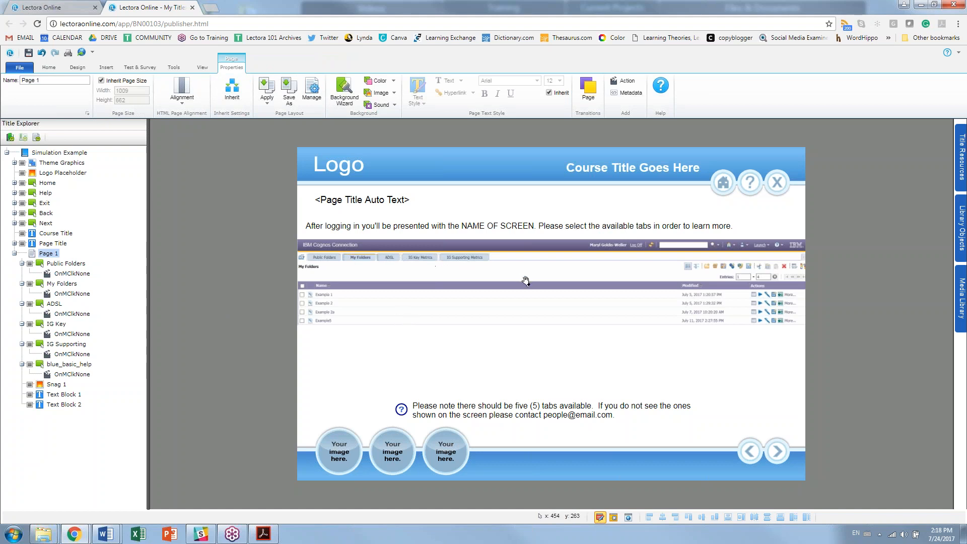
Step: Inspect the Snag 1 screenshot image, then open a new blank Chrome tab
click(525, 281)
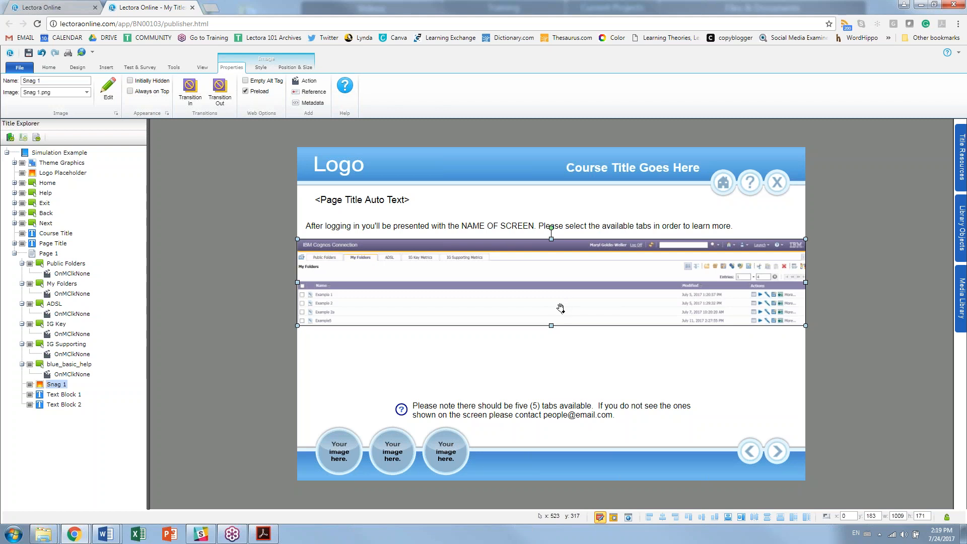
click(256, 332)
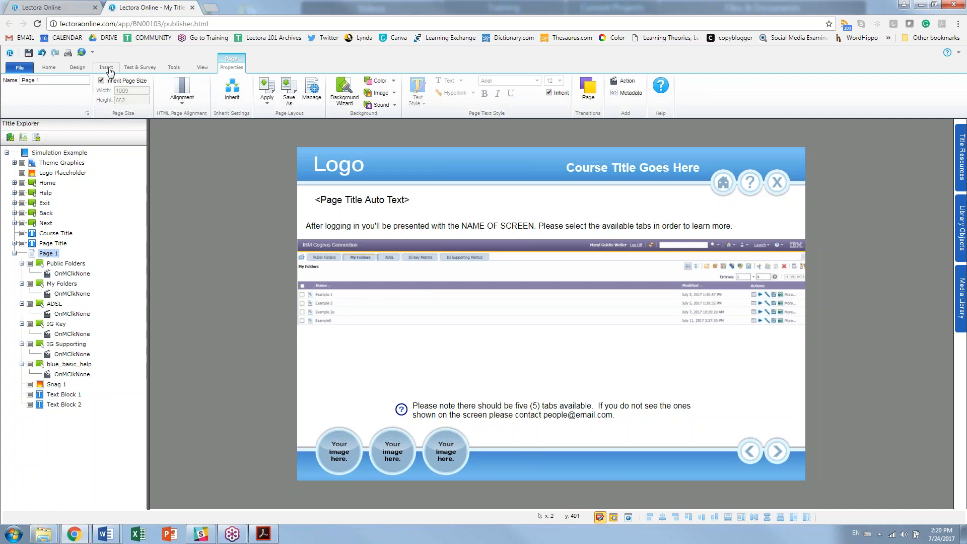
click(216, 7)
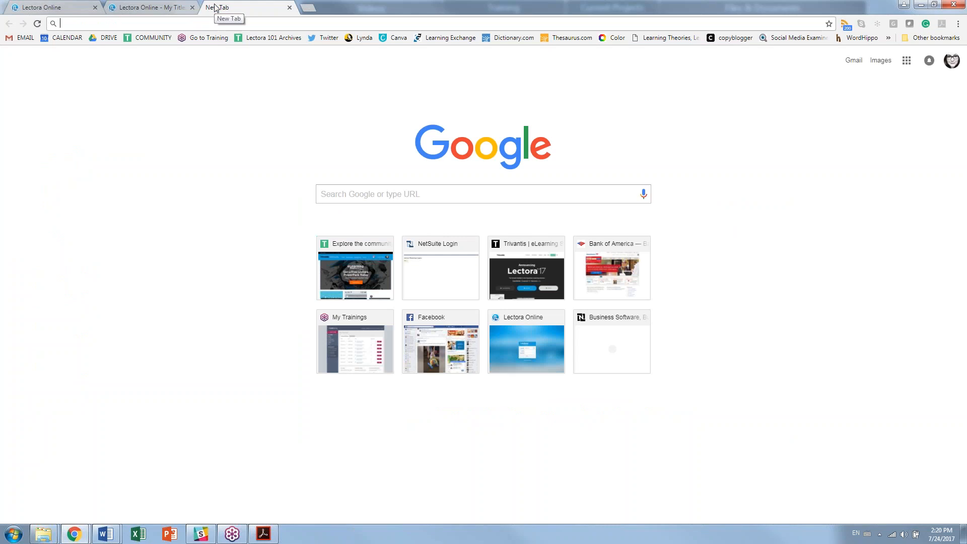
Step: Search freepik.com for 'magnifying glass' graphics, then return to the Lectora Online tab
text(freepik.com)
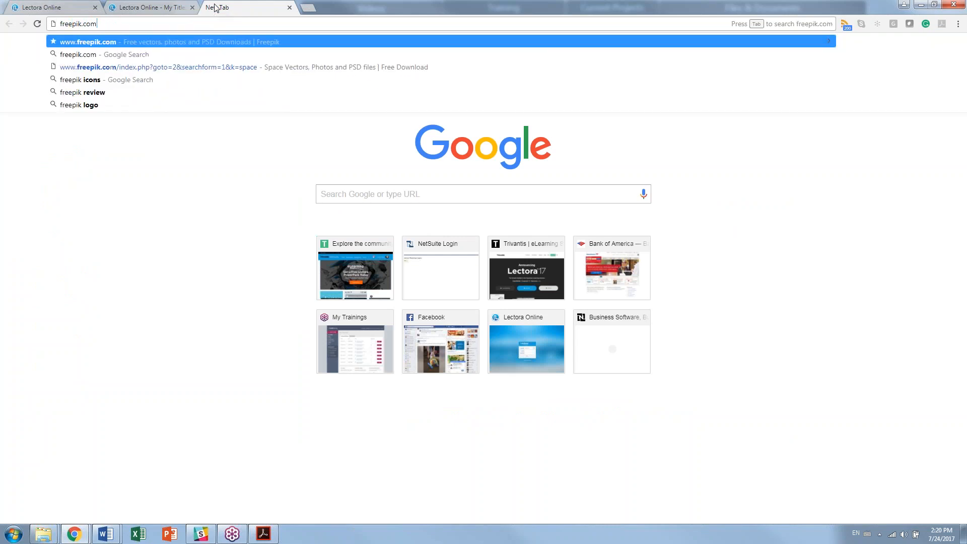
key(Return)
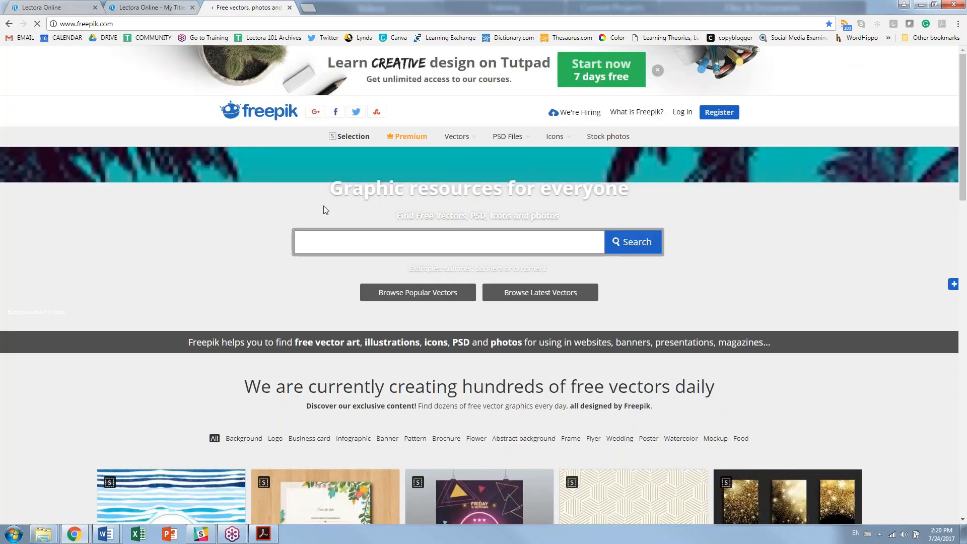
text(magi)
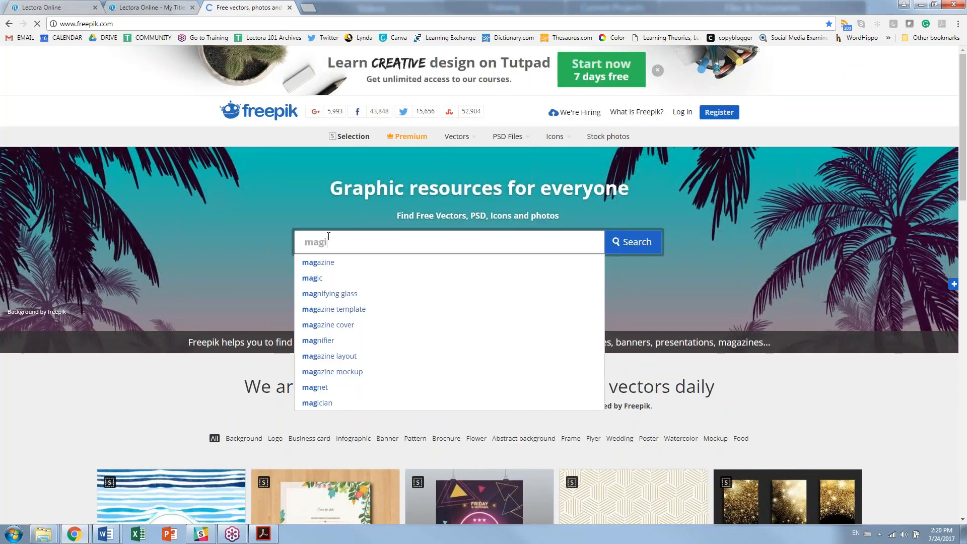
key(BackSpace)
text(nify)
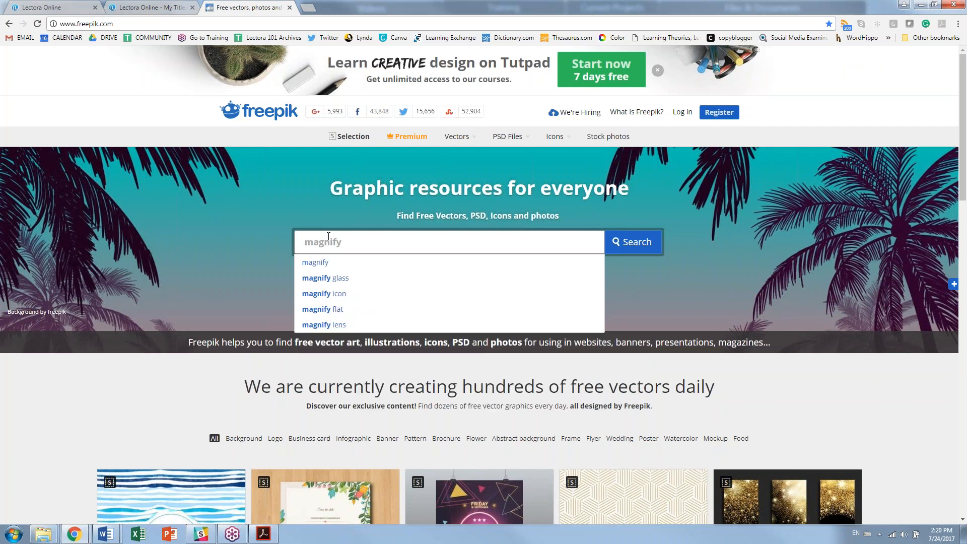
text(ing gla)
key(BackSpace)
key(BackSpace)
text(lass)
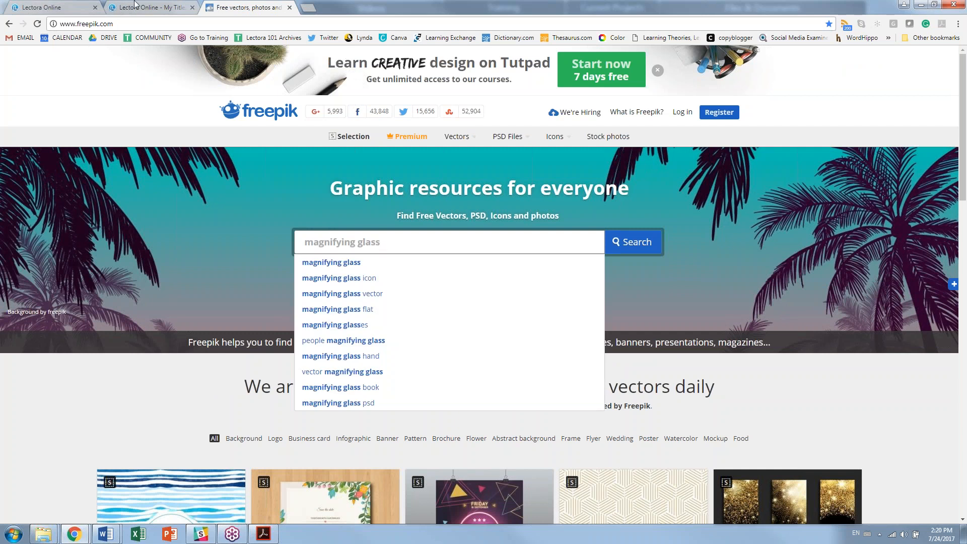
key(Return)
click(135, 6)
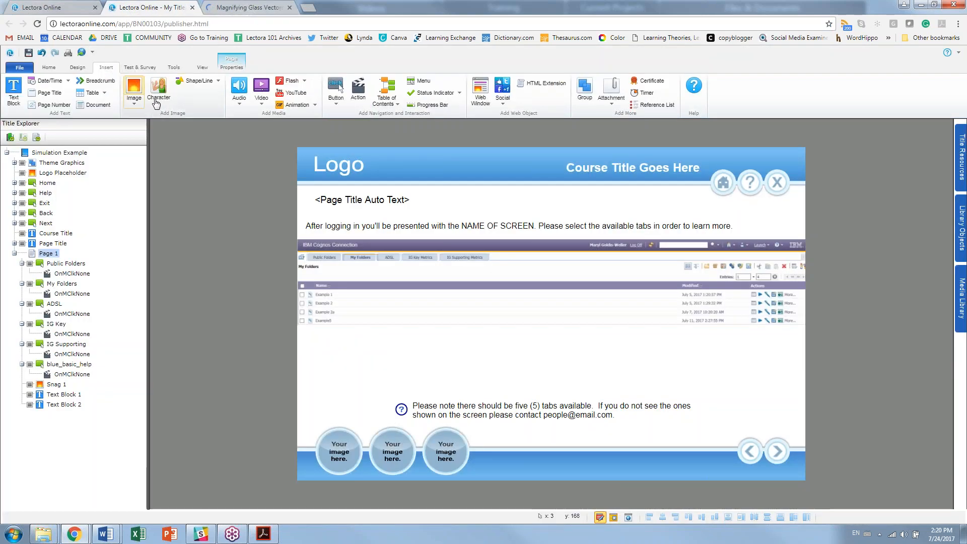
Step: Open the Media Library for a new image and search it for 'magnify'
click(134, 107)
click(143, 135)
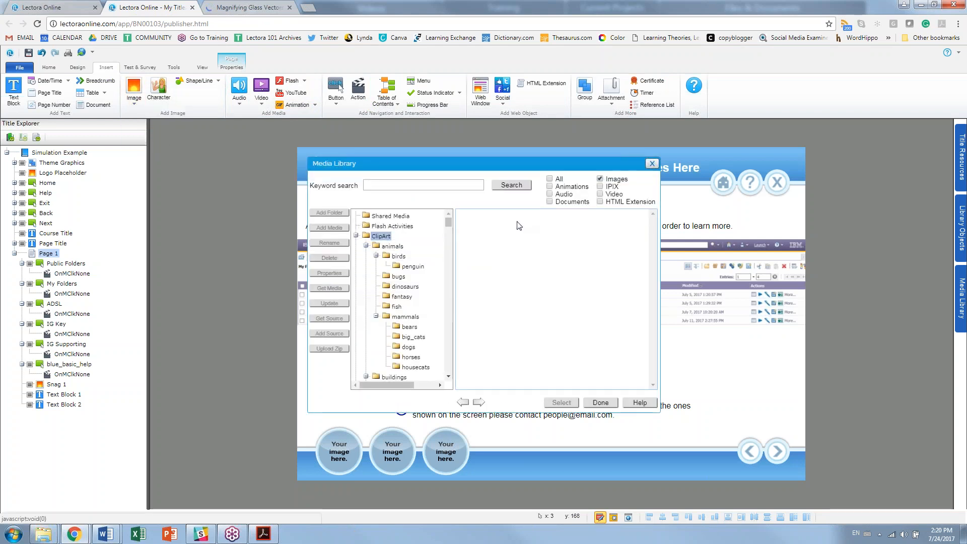
click(388, 185)
text(magnify)
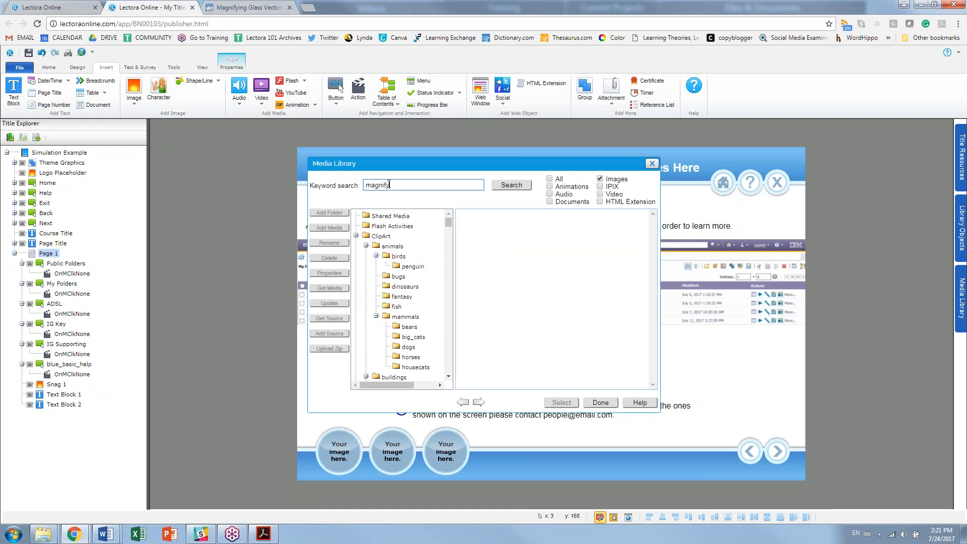
click(494, 185)
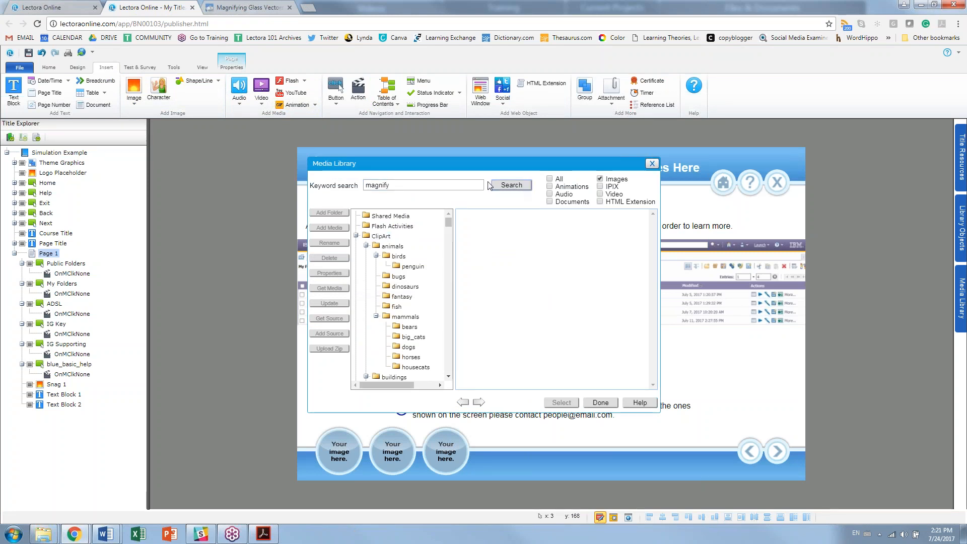
Step: Browse to the ClipArt office folder and pick lens_lente_francesco_ro_r.gif
click(367, 246)
click(367, 255)
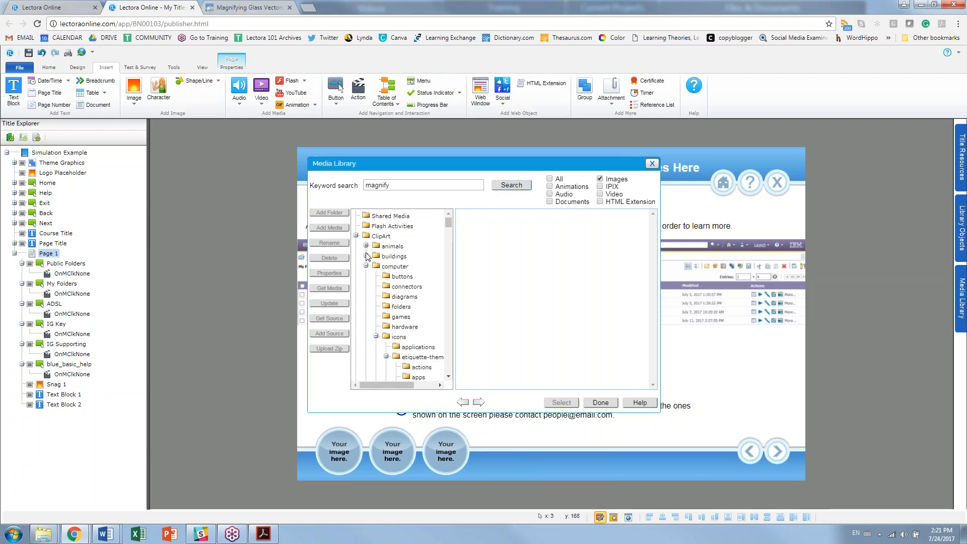
click(392, 267)
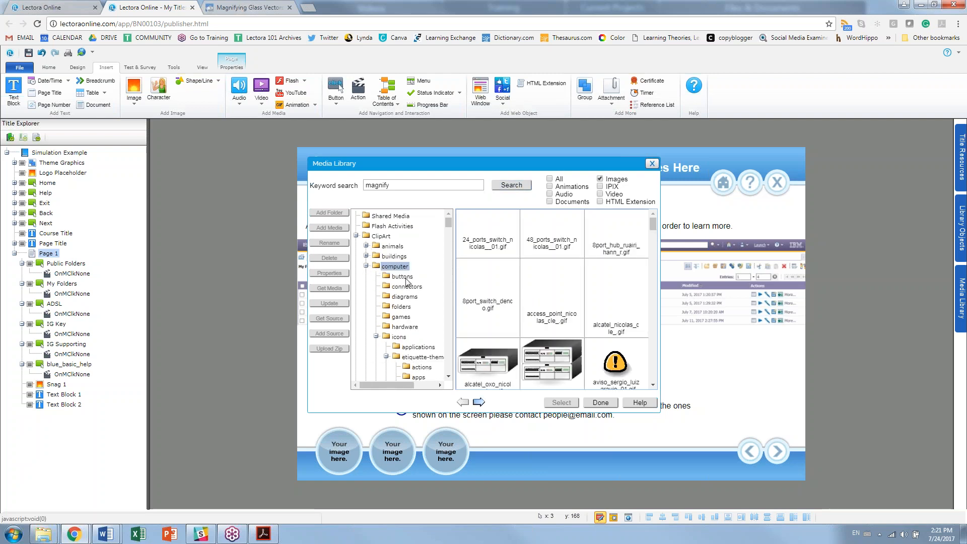
click(366, 265)
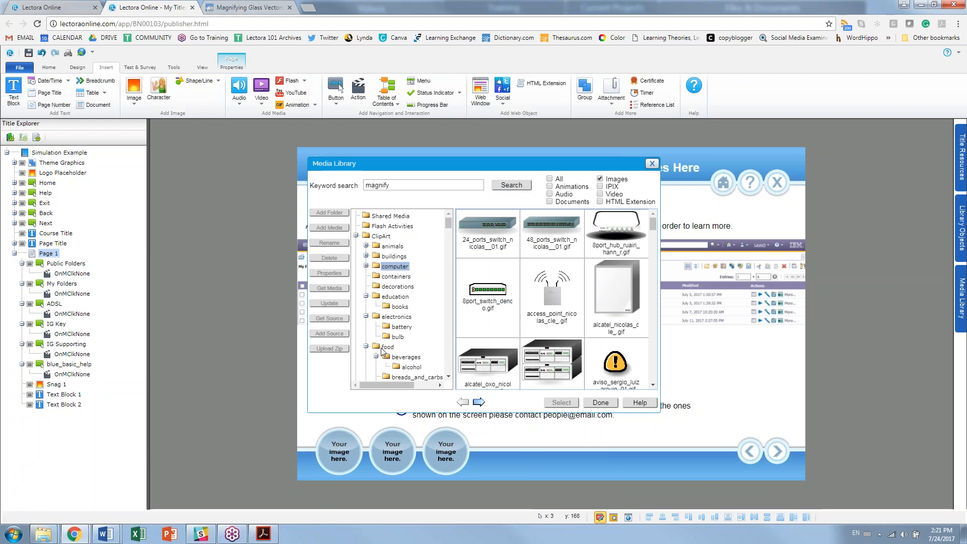
click(366, 346)
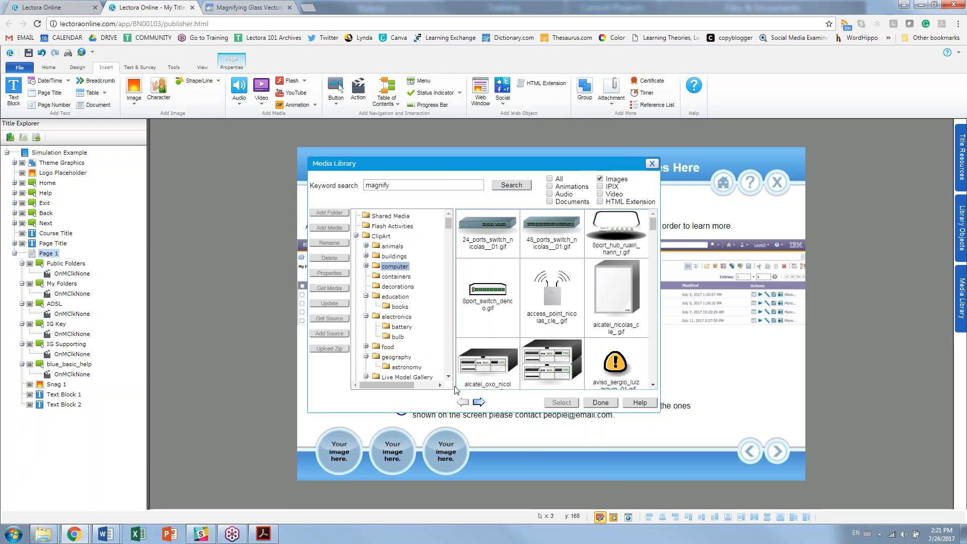
scroll(448, 379, down, 4)
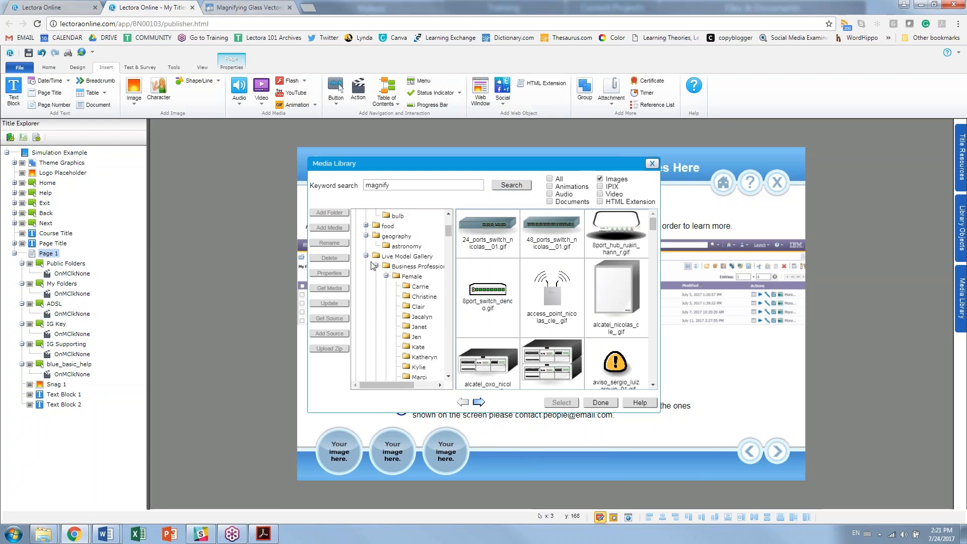
click(367, 256)
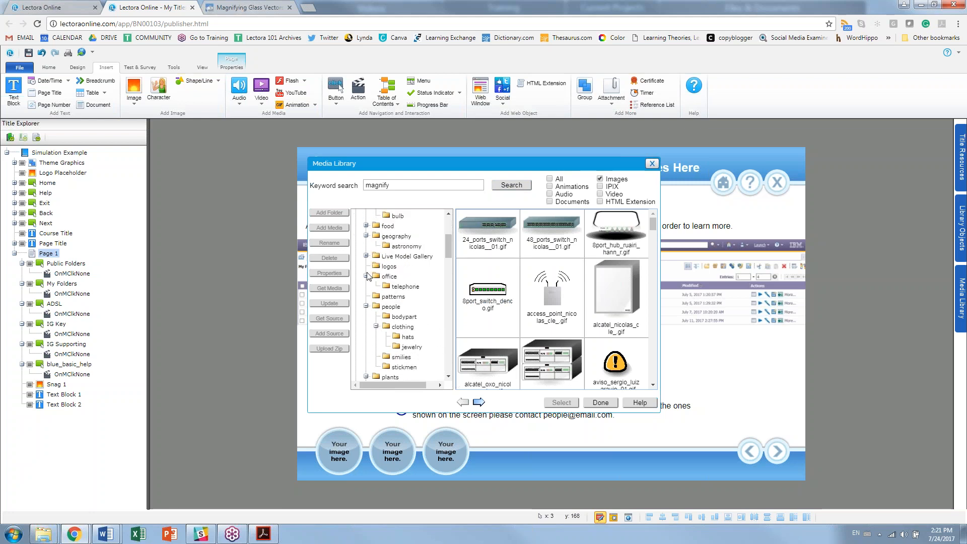
click(386, 278)
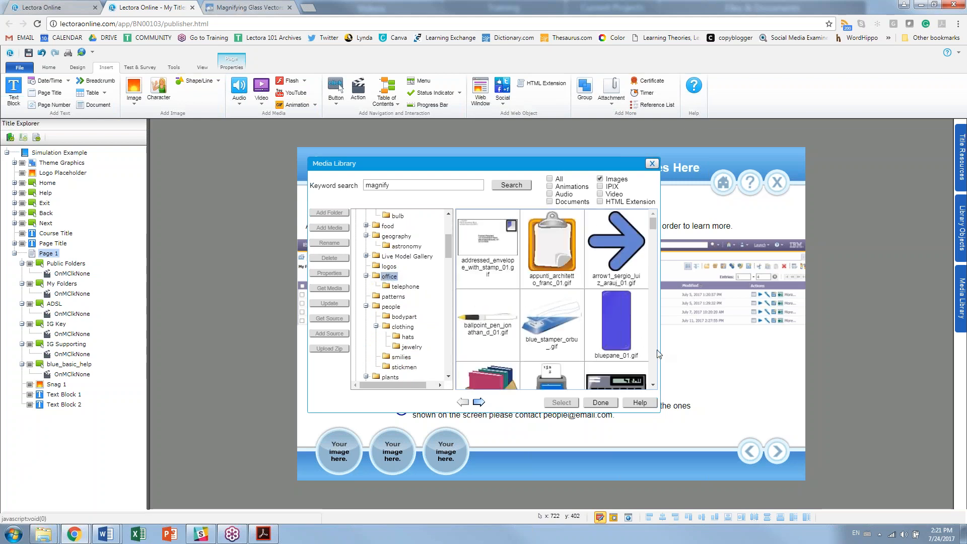
scroll(650, 343, down, 5)
scroll(657, 355, down, 8)
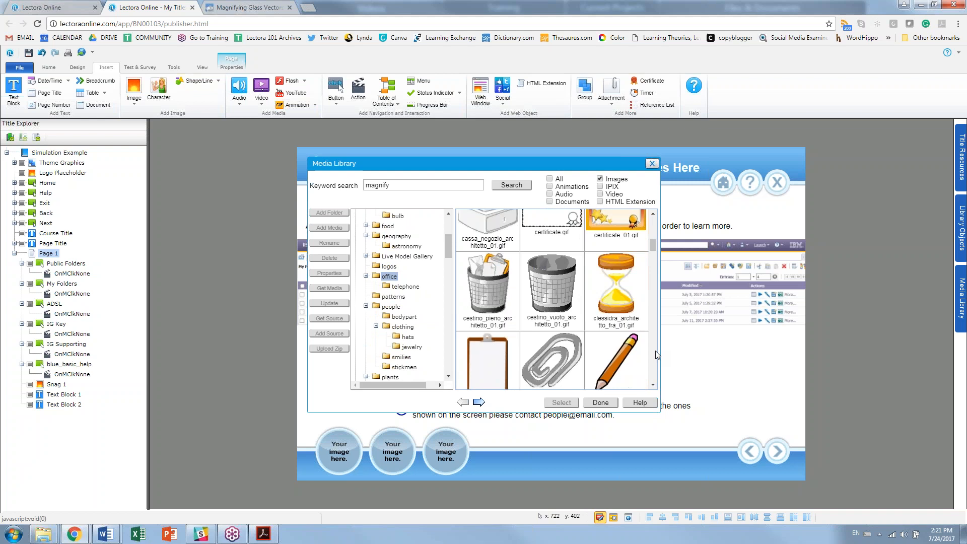
scroll(657, 355, down, 3)
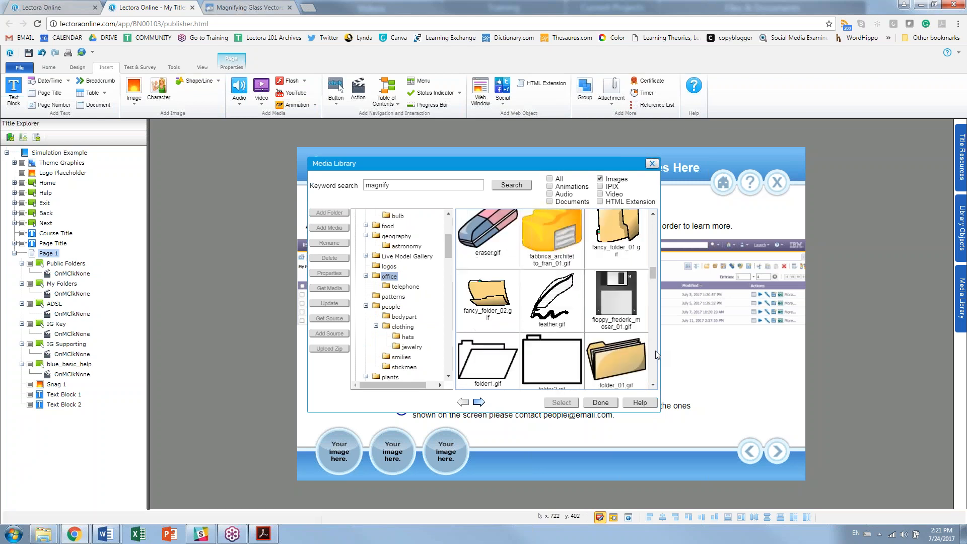
scroll(657, 355, down, 3)
scroll(658, 355, down, 3)
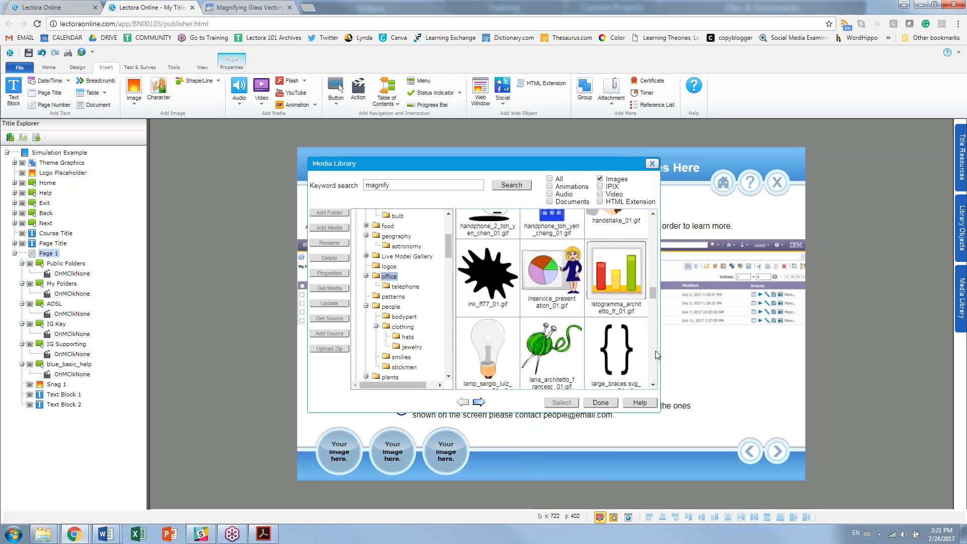
scroll(657, 355, down, 3)
click(619, 276)
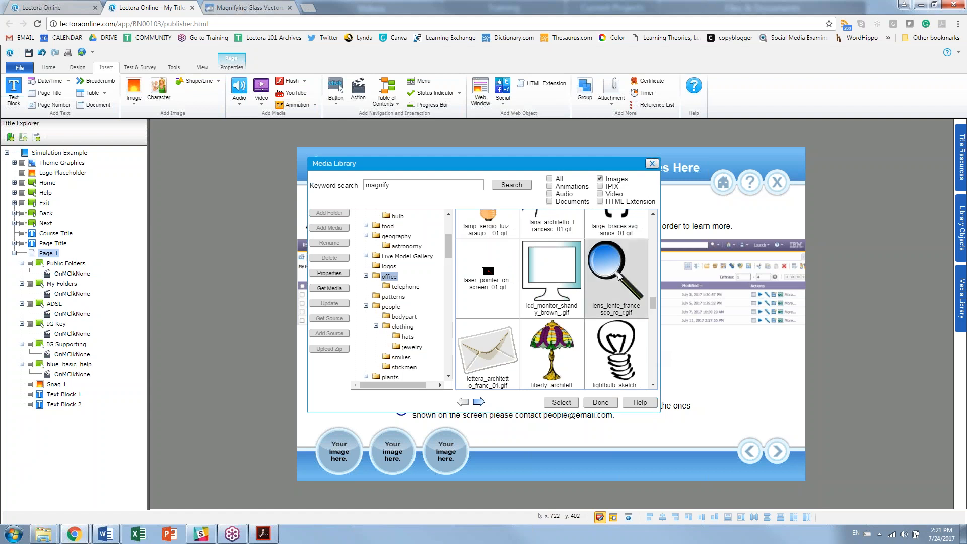
Step: Insert the lens_lente_francesco image, shrink it to about 134×141, and place it over the screenshot
click(562, 402)
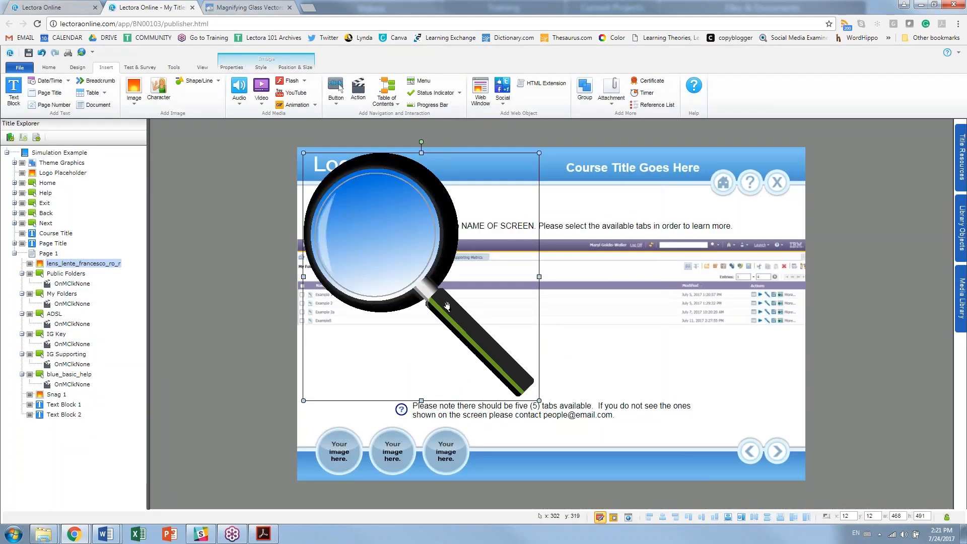
drag(539, 401, 373, 227)
drag(334, 194, 391, 276)
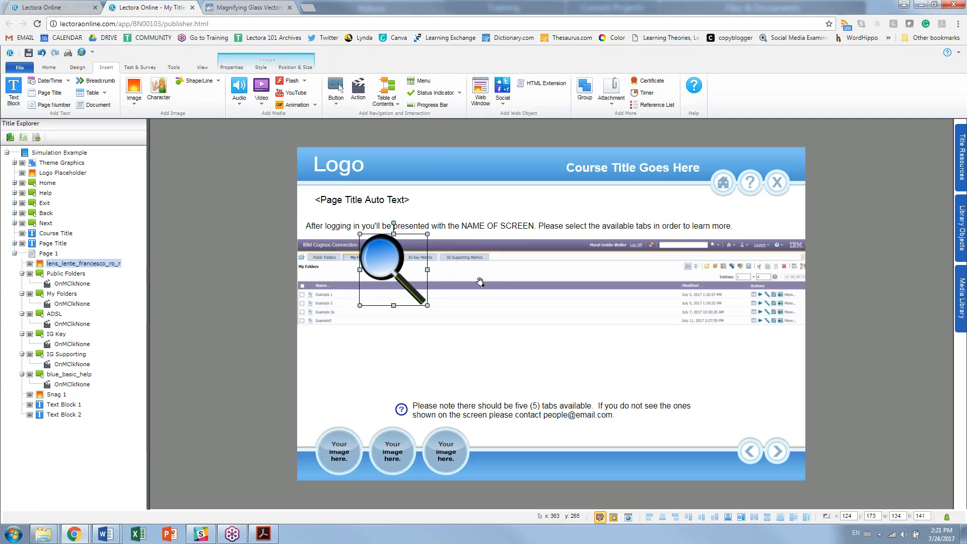
Step: Paste a duplicate of Snag 1 and name it 'Magnified Snag 1'
click(475, 305)
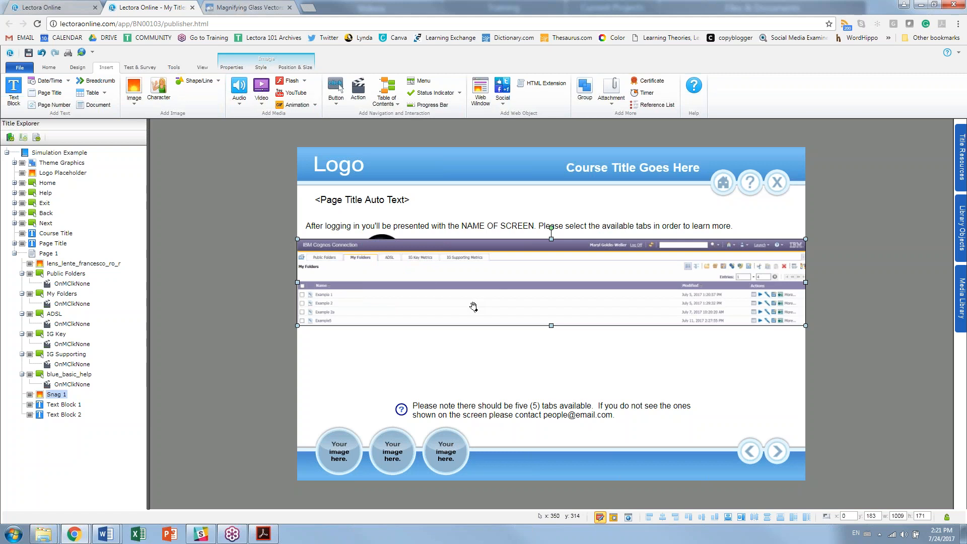
key(ctrl+v)
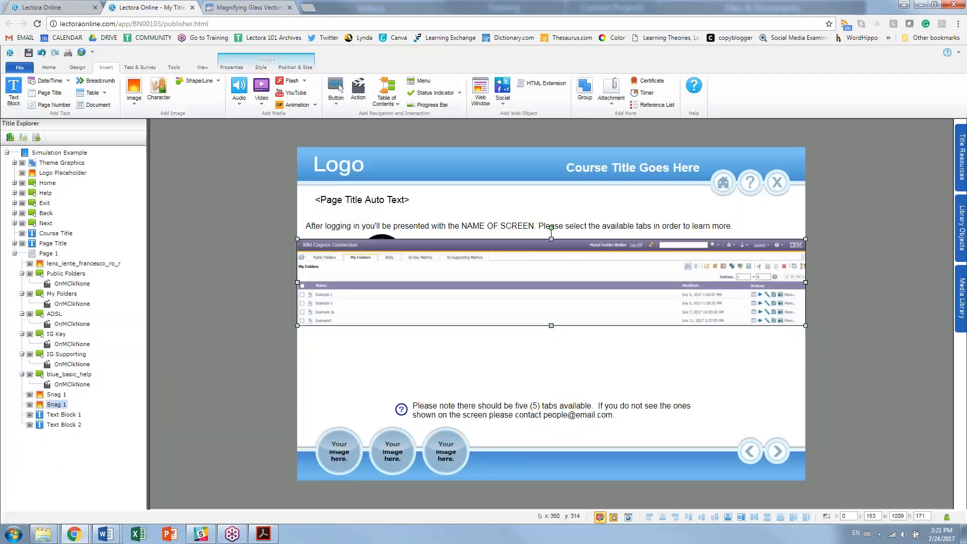
click(54, 406)
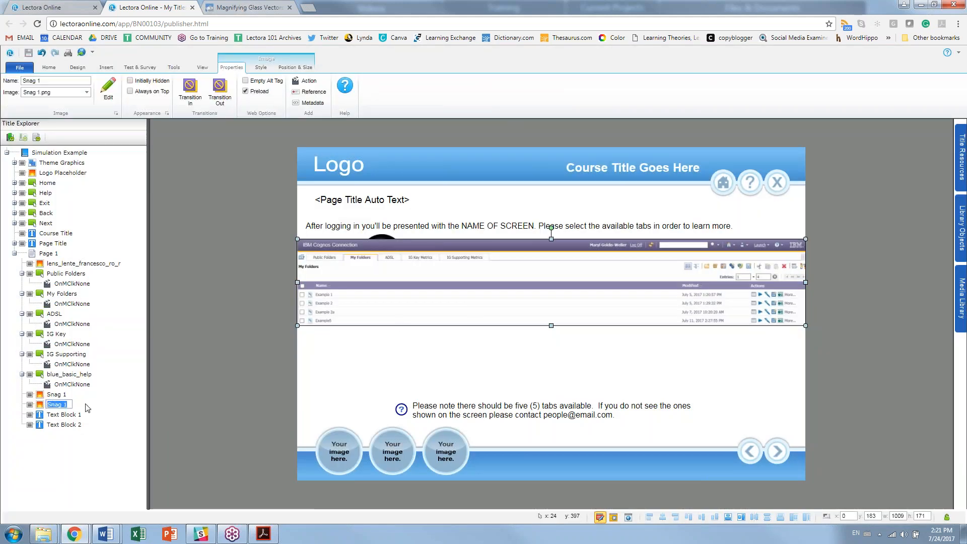
text(Ma)
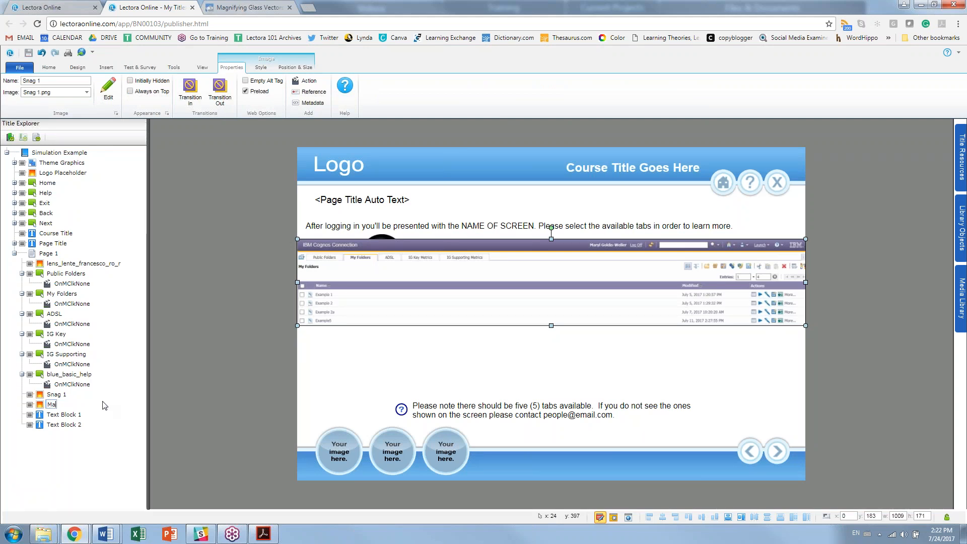
text(gnified Snag 1)
key(Return)
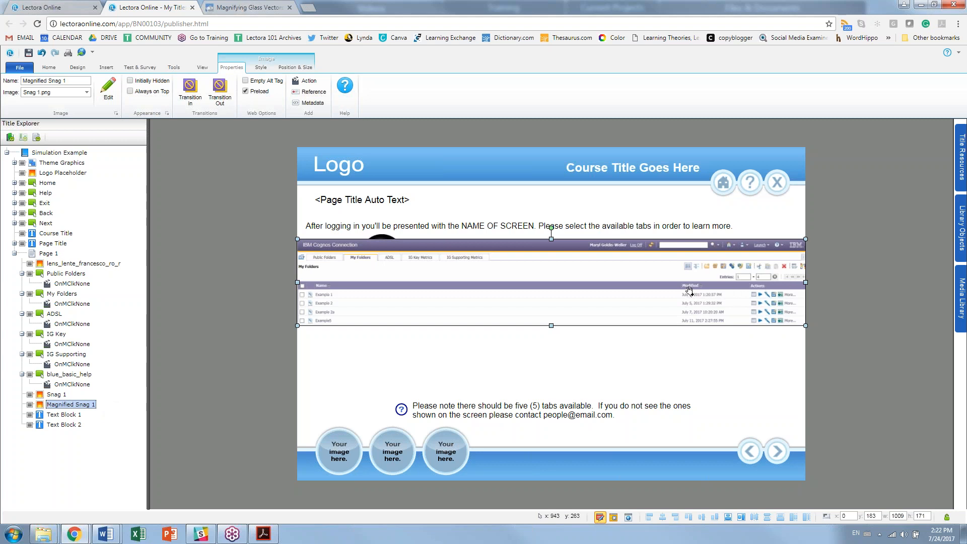
Step: Crop off the copy's right side, enlarge it to 721×300 and move it over the original
click(261, 68)
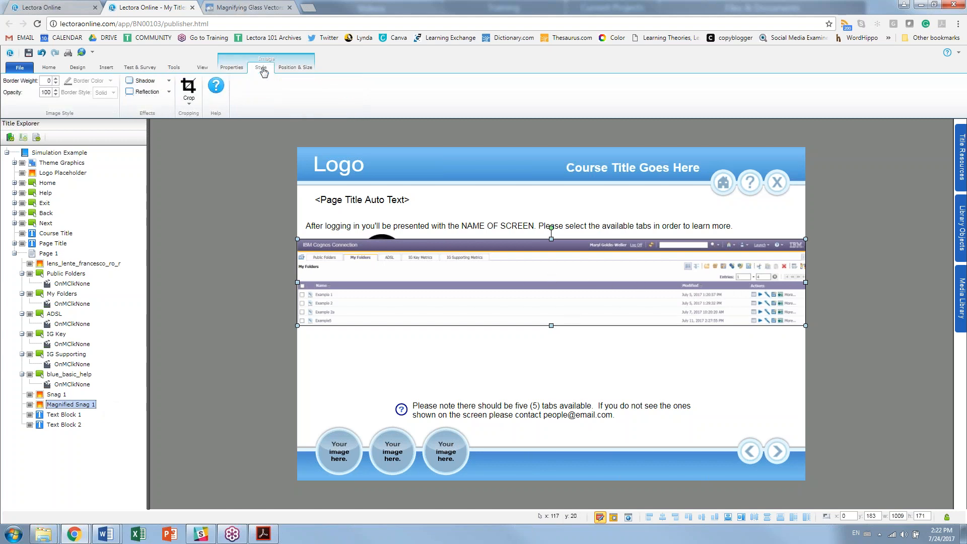
click(188, 88)
drag(805, 282, 503, 282)
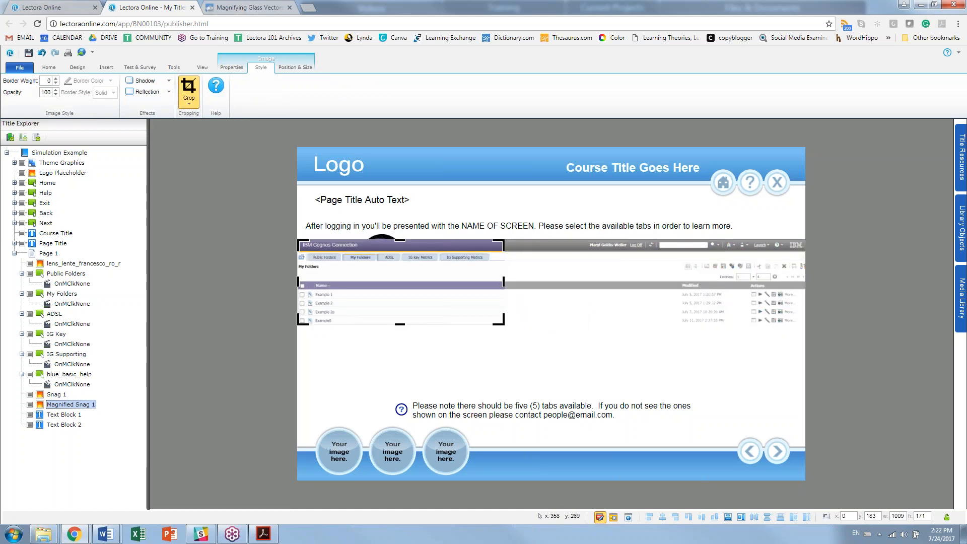
click(236, 342)
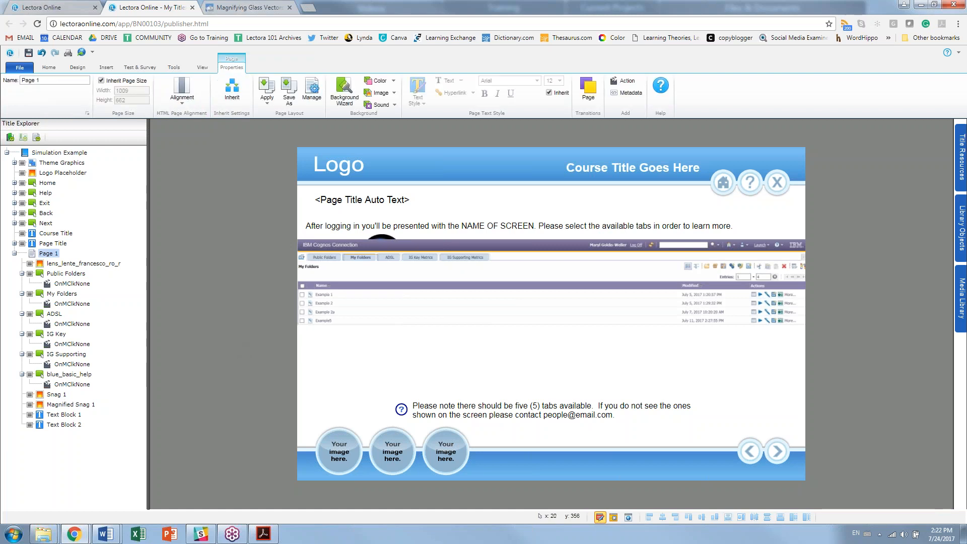
click(64, 406)
drag(505, 325, 662, 363)
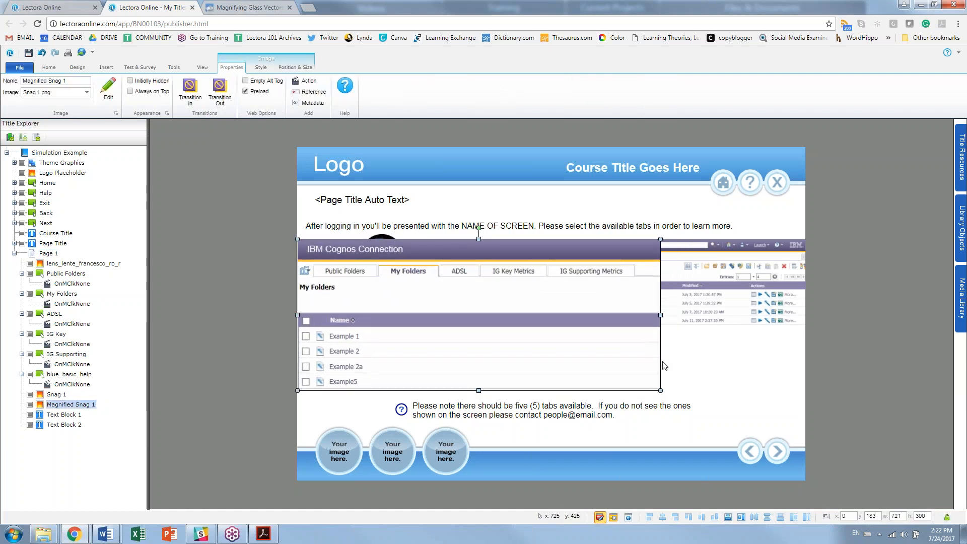
drag(388, 317, 462, 309)
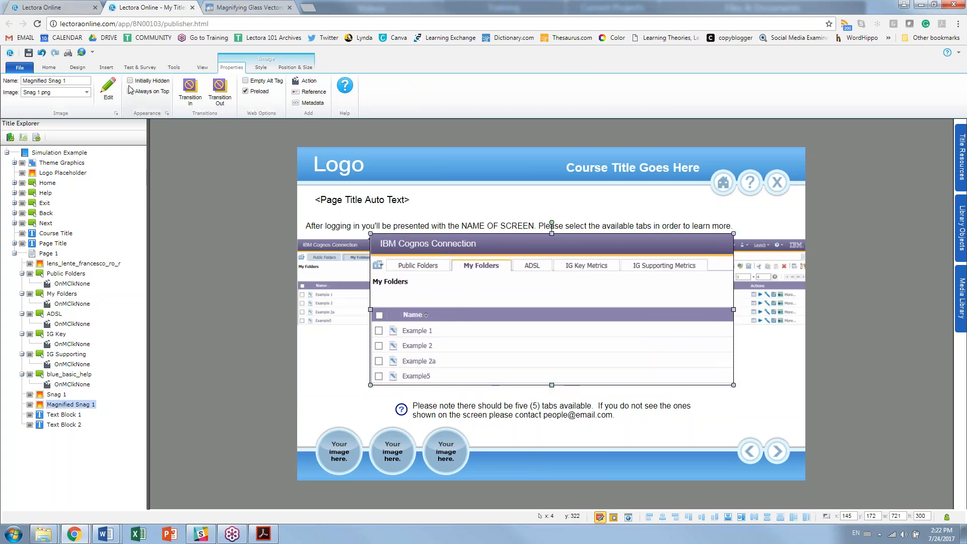
Step: Collapse the Public Folders, My Folders, ADSL, IG Key, IG Supporting and blue_basic_help nodes
click(22, 274)
click(22, 283)
click(22, 293)
click(22, 304)
click(22, 313)
click(22, 324)
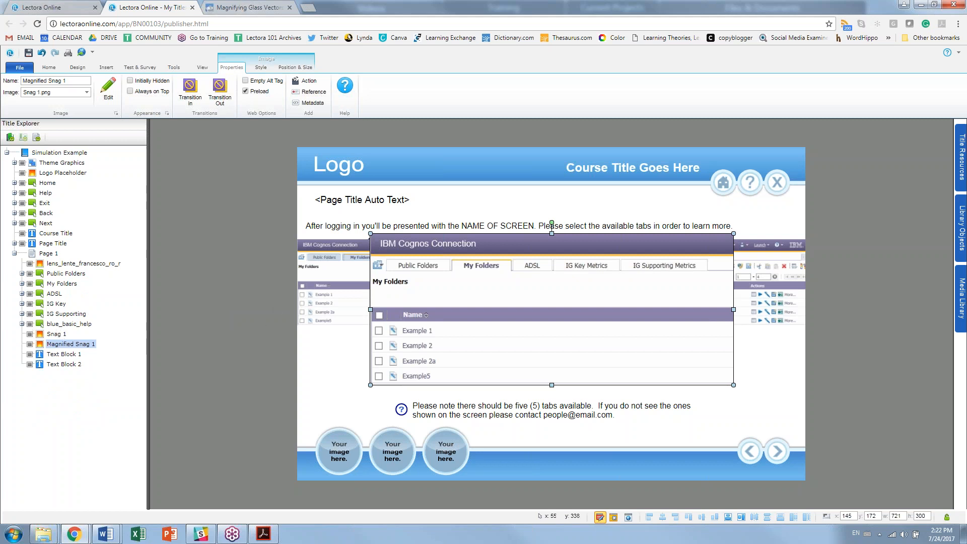
Step: Replace the instruction's ending with 'maginify glass to view more information on the tabs.'
double_click(540, 223)
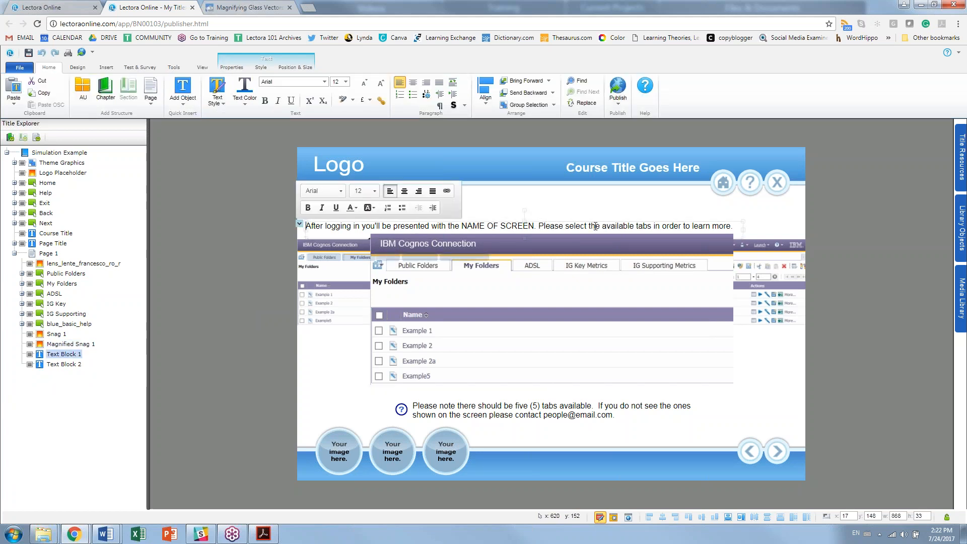
mouse_move(604, 227)
mouse_down()
mouse_move(715, 227)
mouse_move(605, 230)
mouse_up()
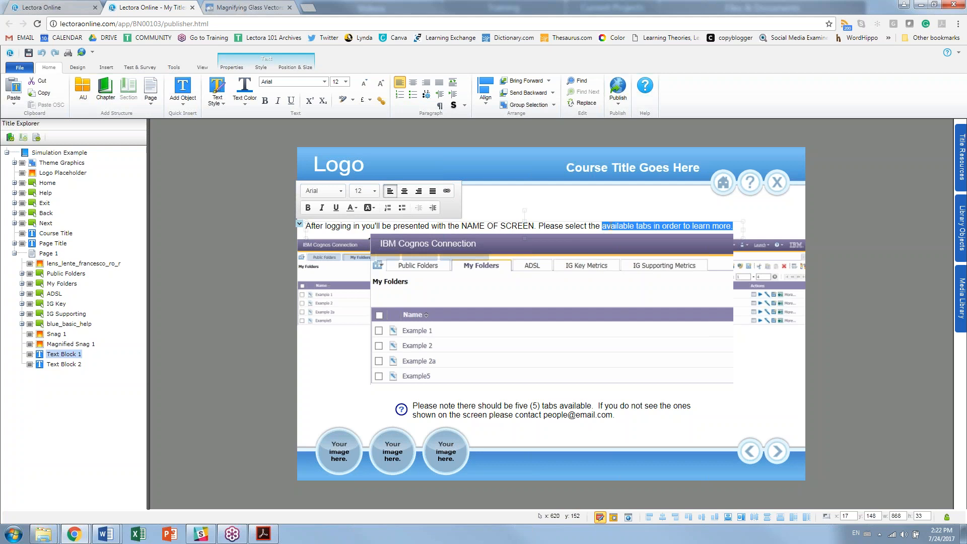
text(magi)
text(nify)
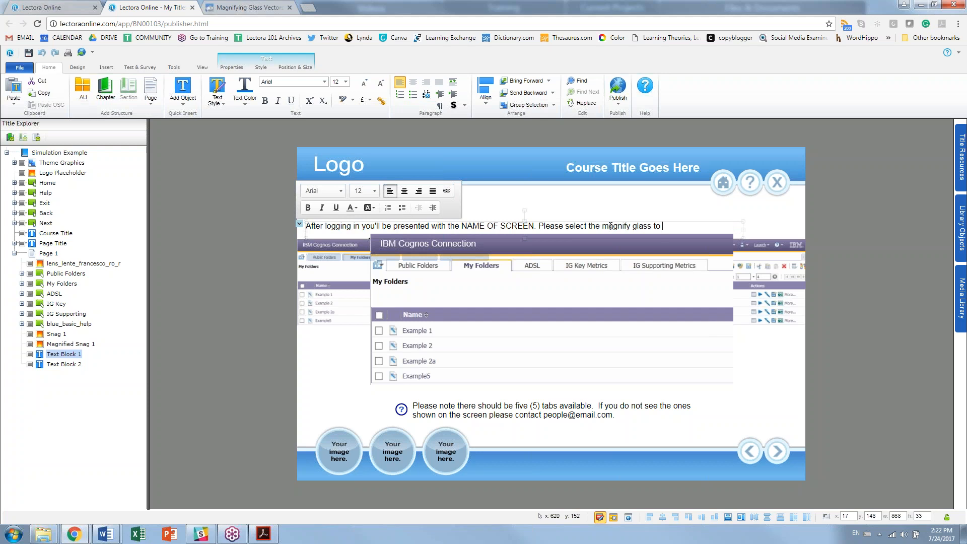
text(glass to view more information on the )
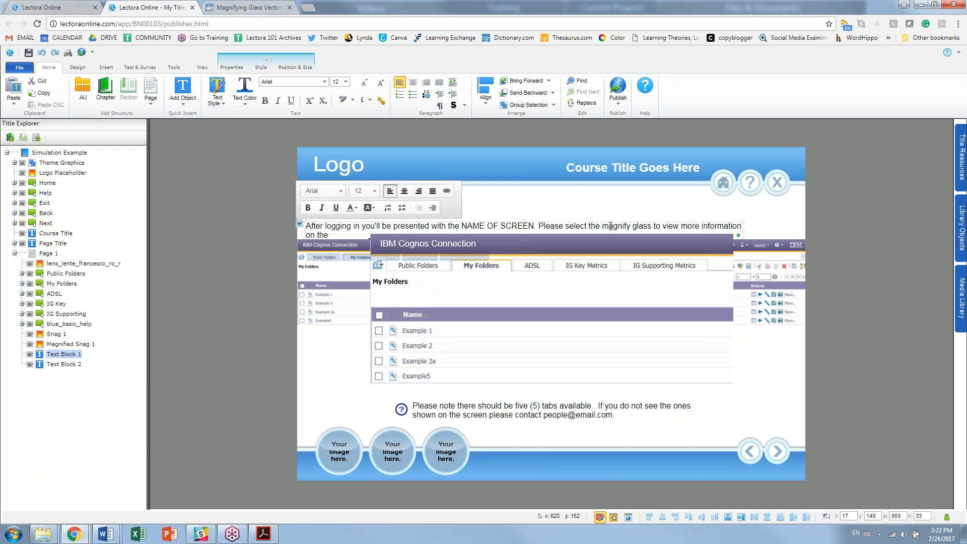
text(tabs.)
click(210, 290)
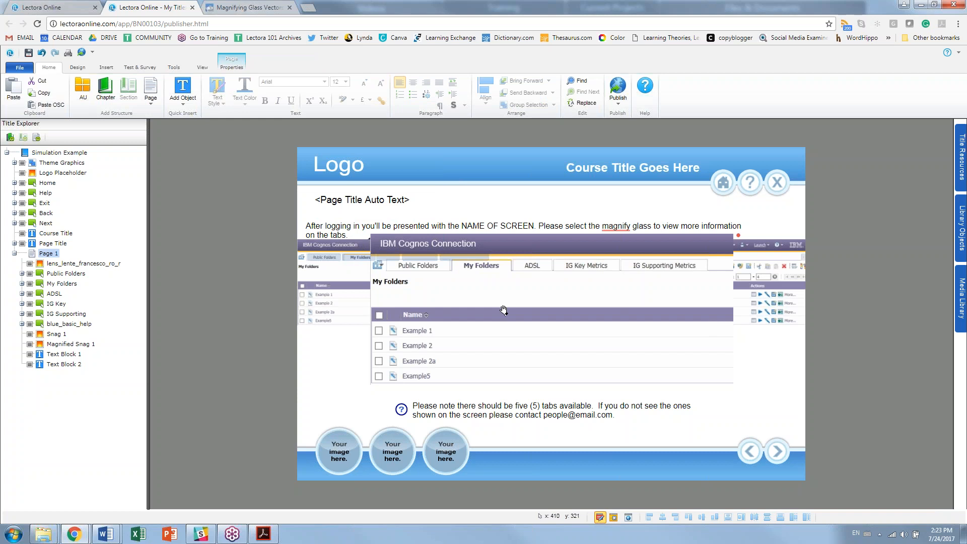
Step: Recheck the instruction text, then view the enlarged screenshot's properties
click(626, 229)
click(612, 227)
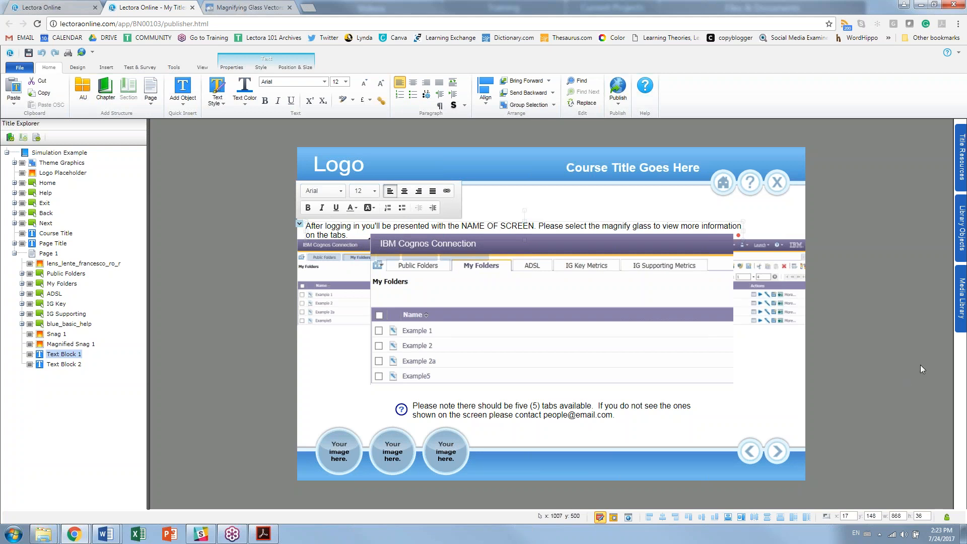
click(465, 317)
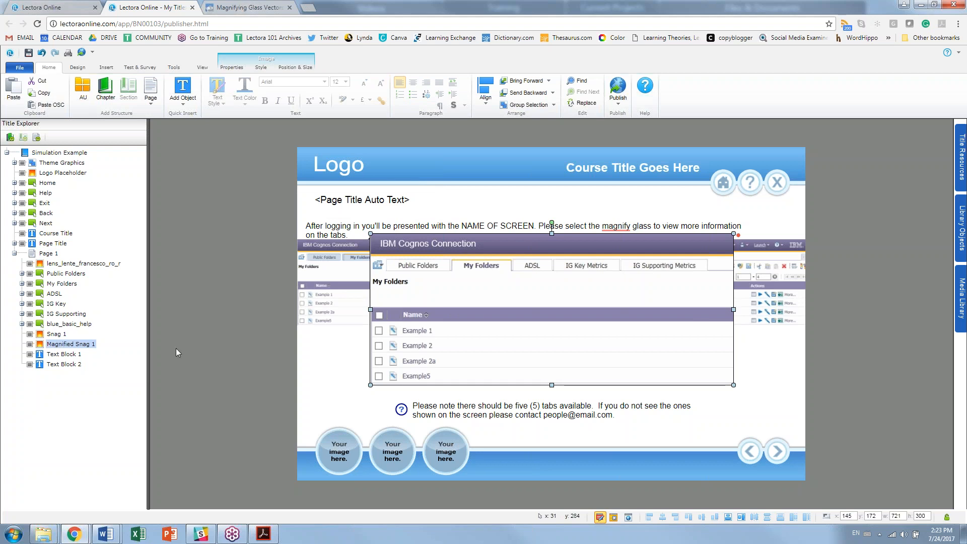
click(231, 67)
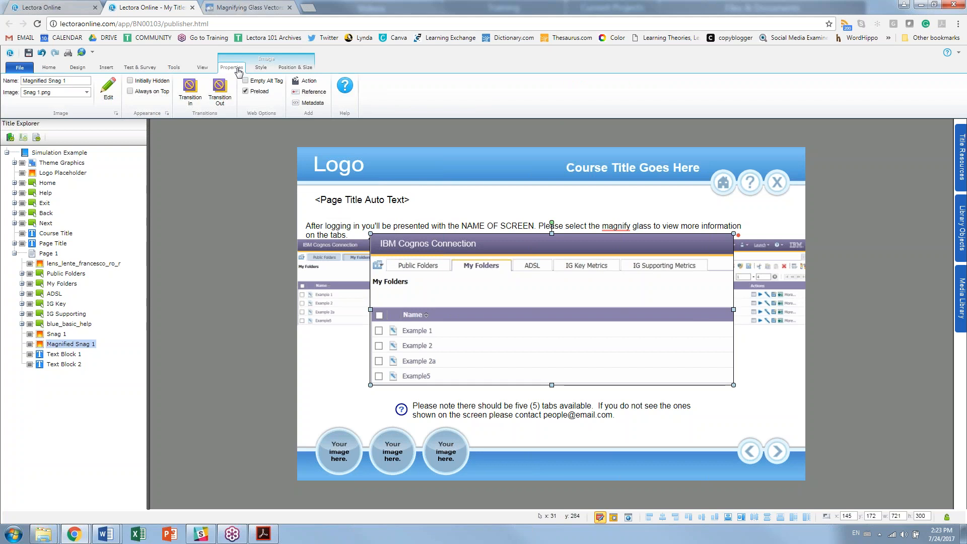
Step: Rename the instruction text block from Text Block 1 to 'Directions 1'
click(346, 232)
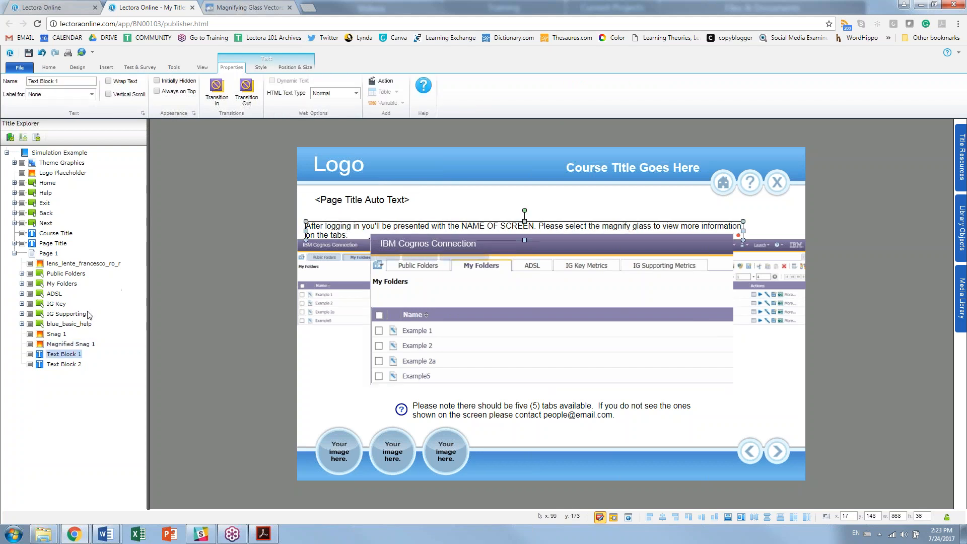
click(71, 357)
text(Directions 1)
key(Return)
Step: Rename Text Block 2 to 'Additional Information' in the Title Explorer
click(70, 364)
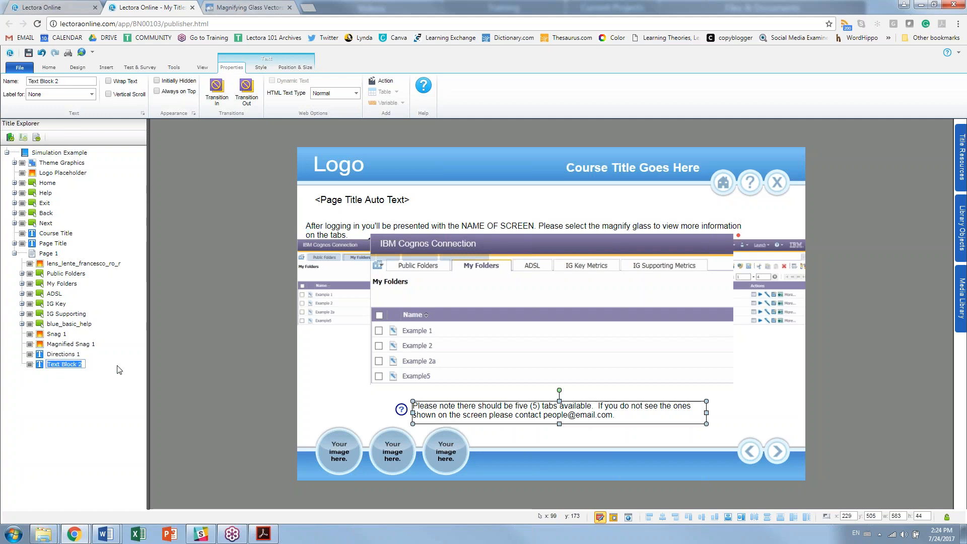
text(Additional in)
text(Information)
key(Return)
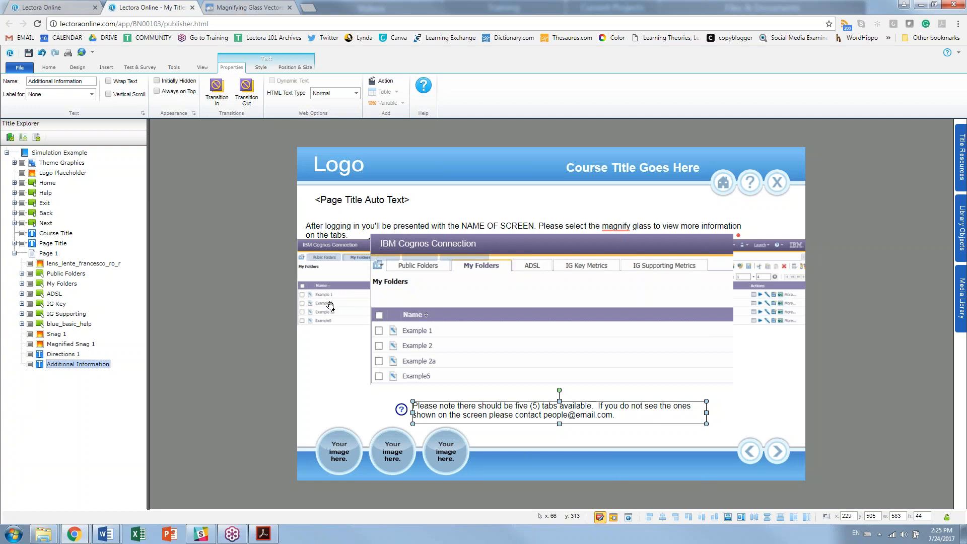
Step: Mark the buttons from Public Folders through blue_basic_help as Initially Hidden
click(54, 273)
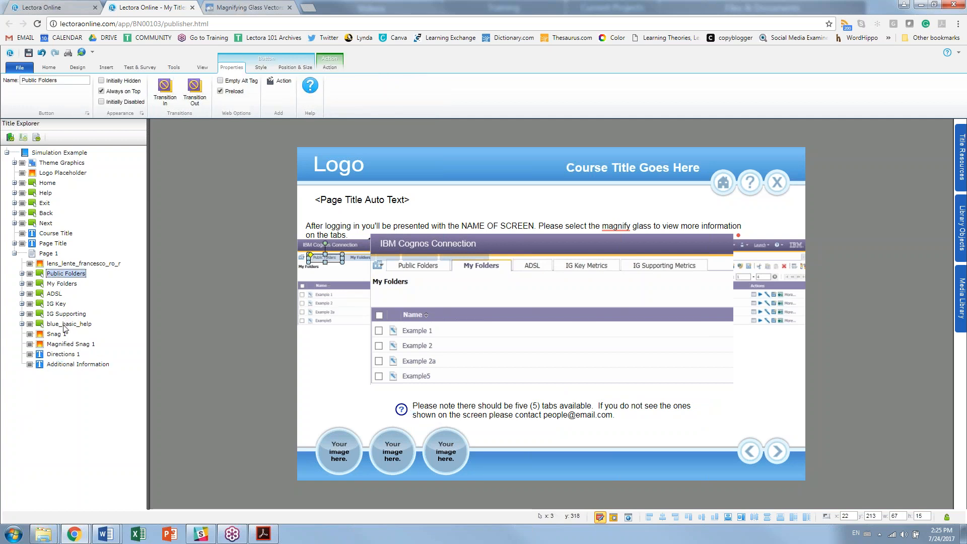
shift+click(64, 325)
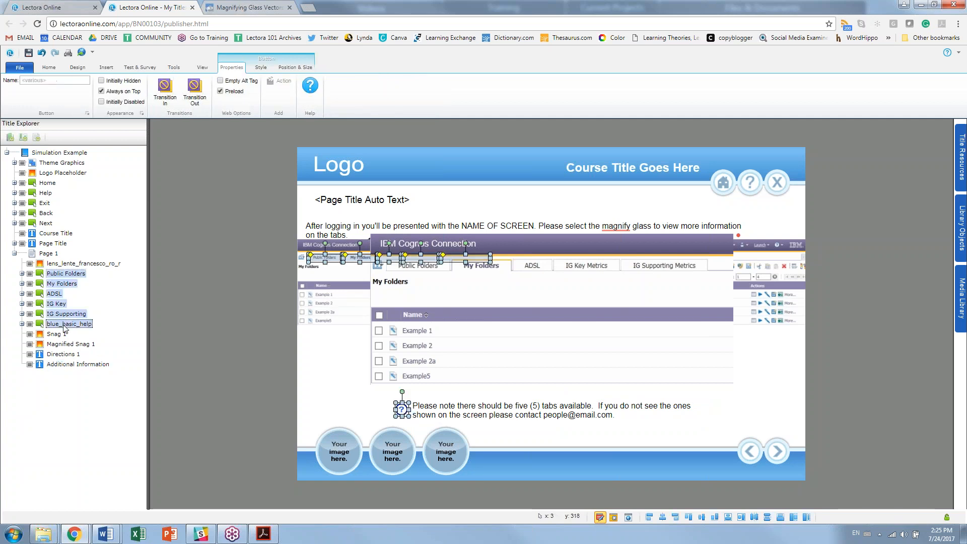
click(136, 82)
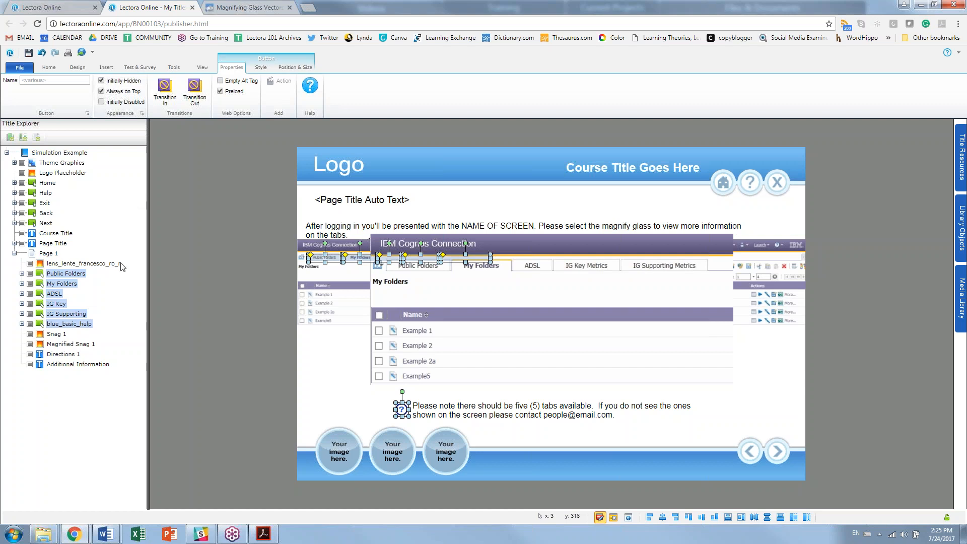
Step: Make Magnified Snag 1 initially hidden and untick Initially Hidden for blue_basic_help
click(83, 344)
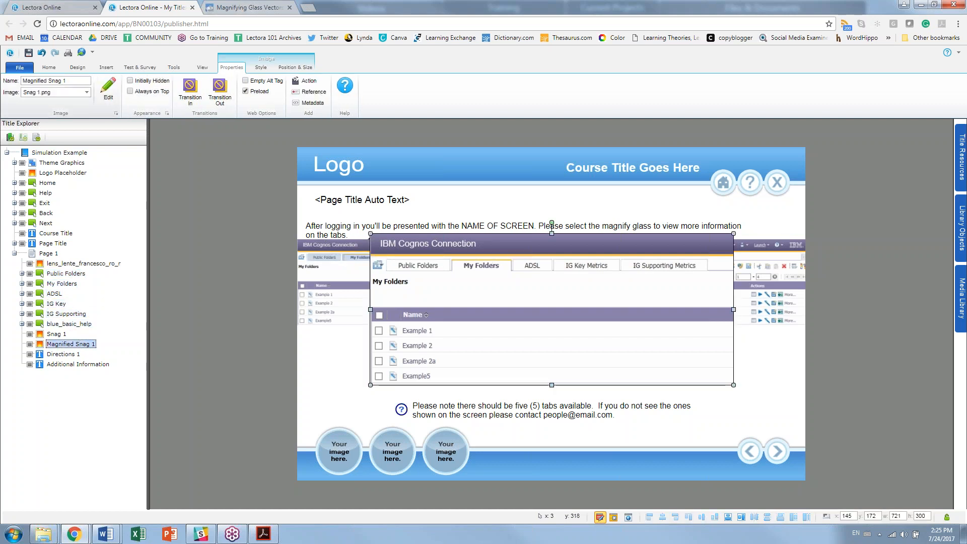
click(130, 81)
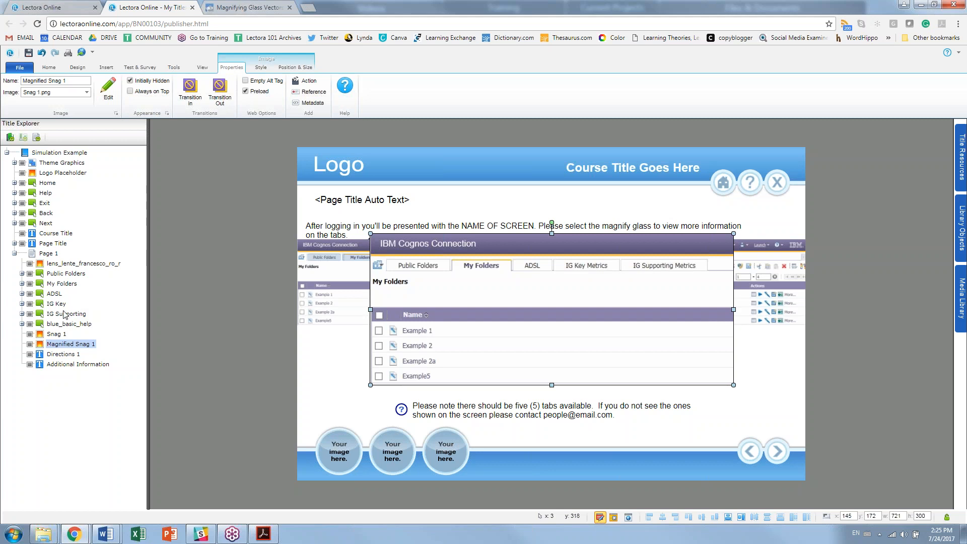
click(64, 324)
click(102, 80)
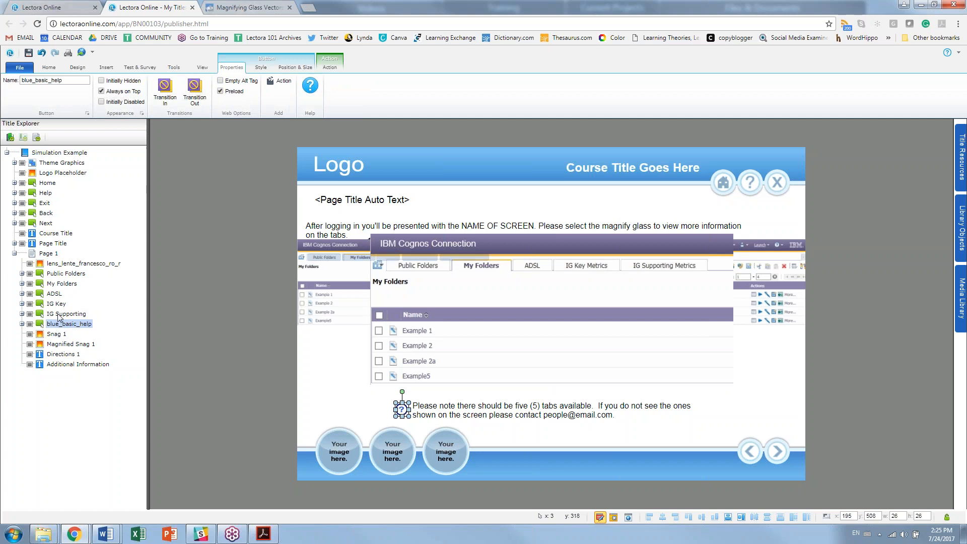
Step: Multi-select the five tab buttons together with Magnified Snag 1
click(59, 315)
ctrl+click(61, 303)
ctrl+click(59, 294)
ctrl+click(59, 283)
ctrl+click(59, 275)
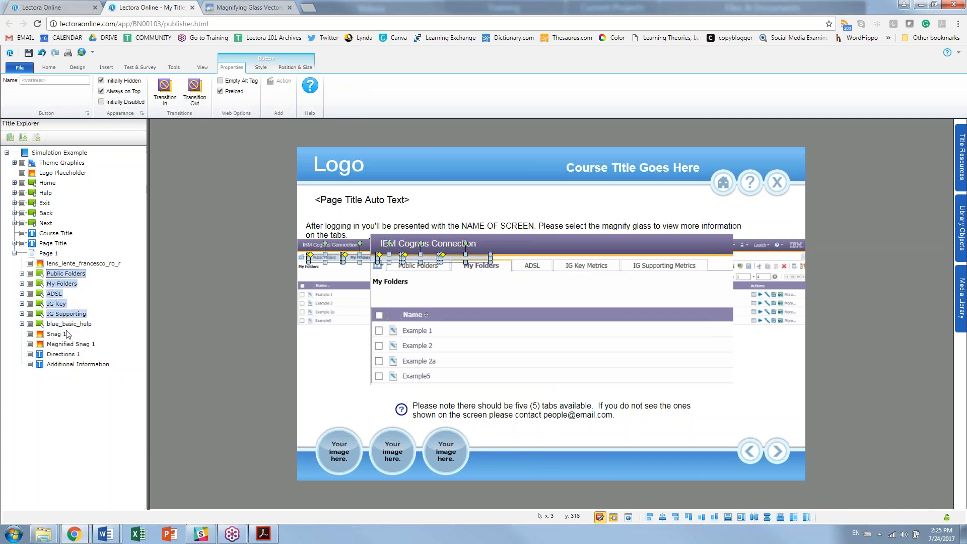
ctrl+click(67, 344)
Step: Group the selected objects, rename the group 'Step 2', and select Magnified Snag 1
right_click(67, 346)
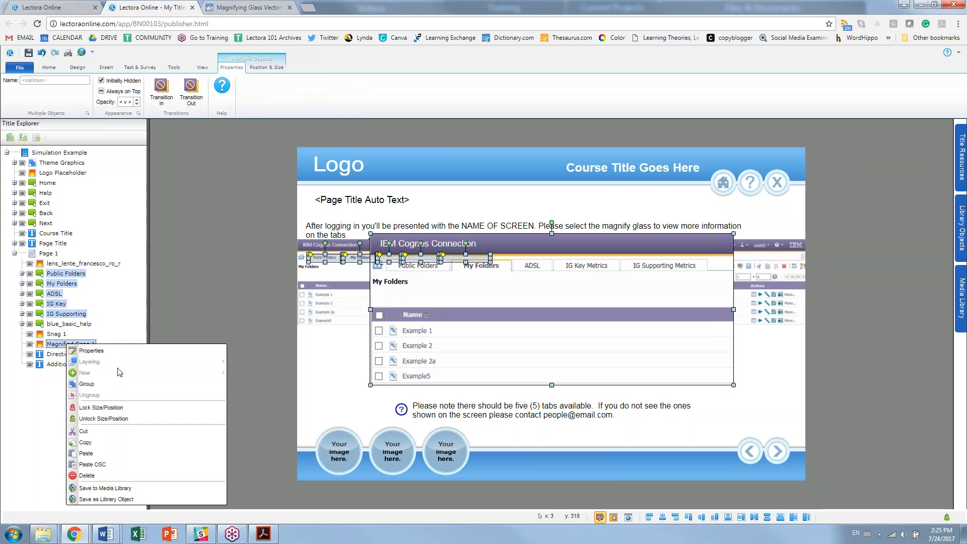
click(108, 386)
click(61, 295)
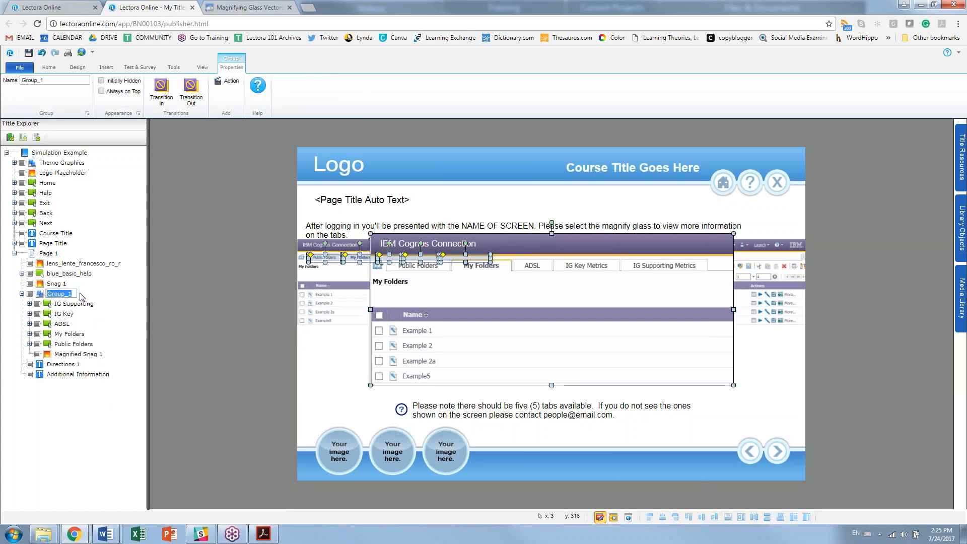
text(Step 2)
key(Return)
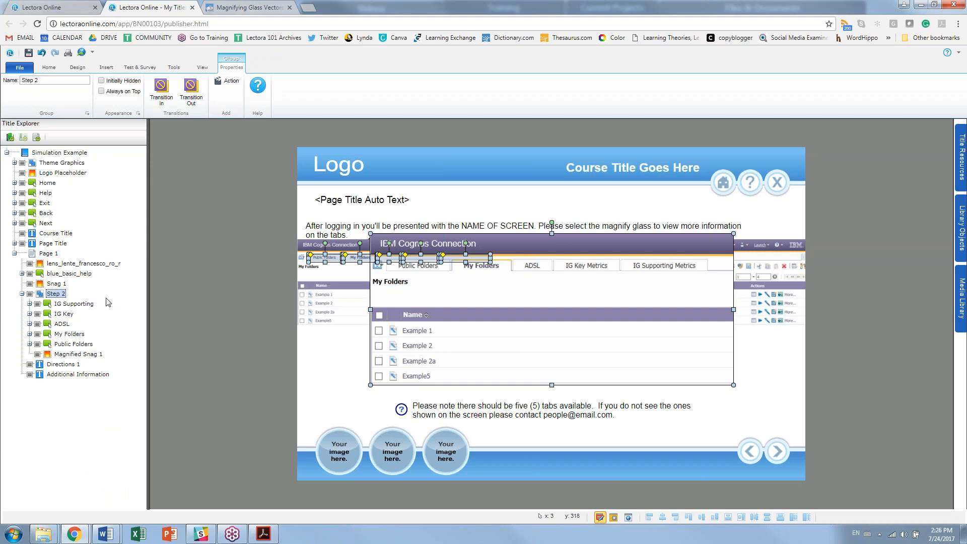
click(88, 355)
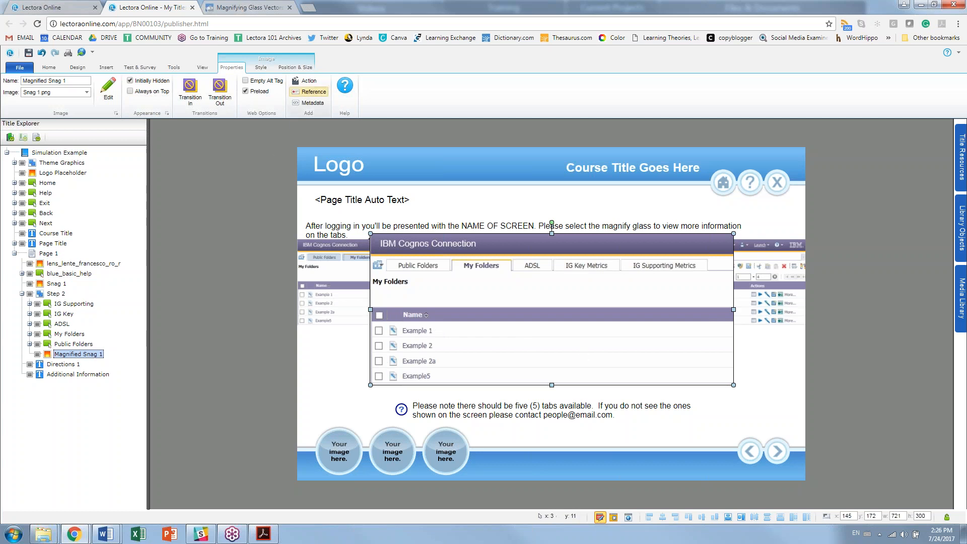
Step: Give the enlarged screenshot a click action that shows the Step 2 group
click(313, 82)
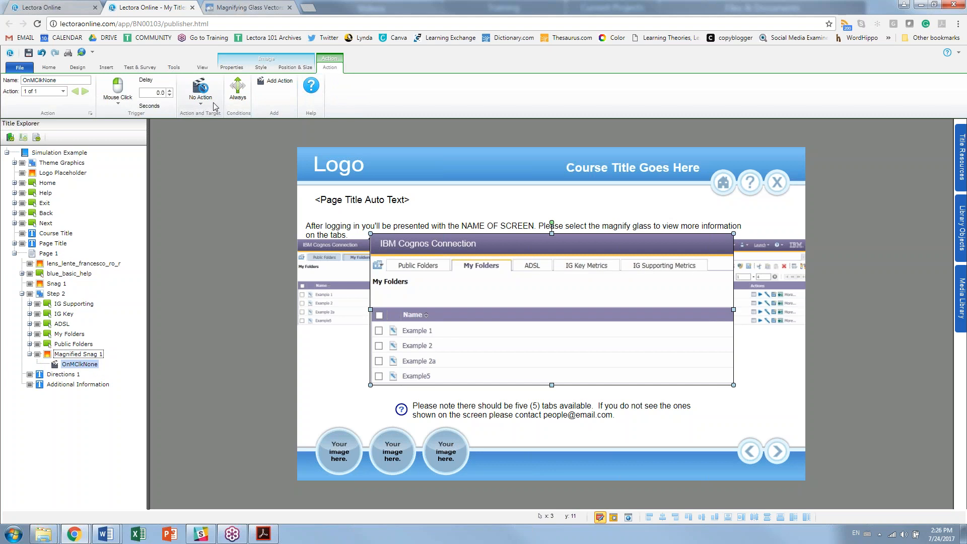
click(201, 96)
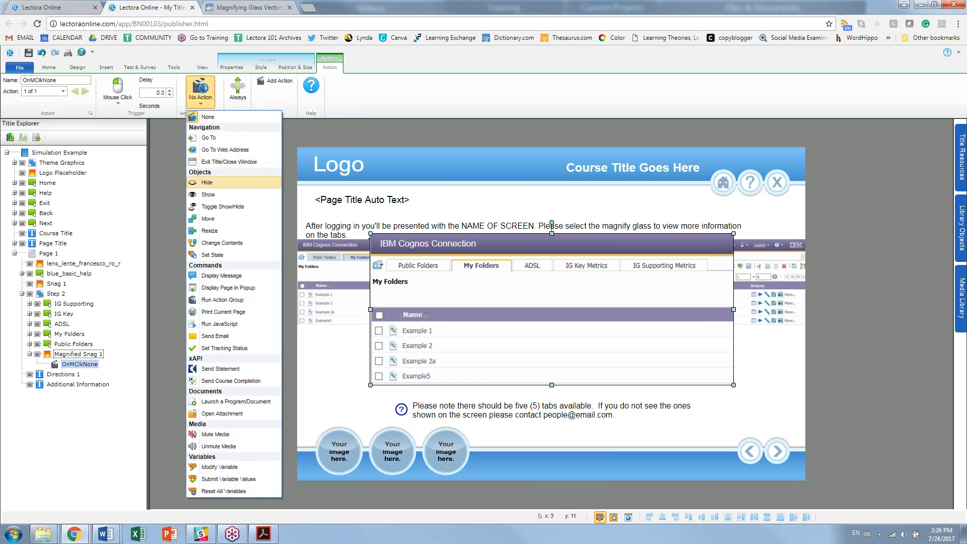
click(208, 194)
click(259, 82)
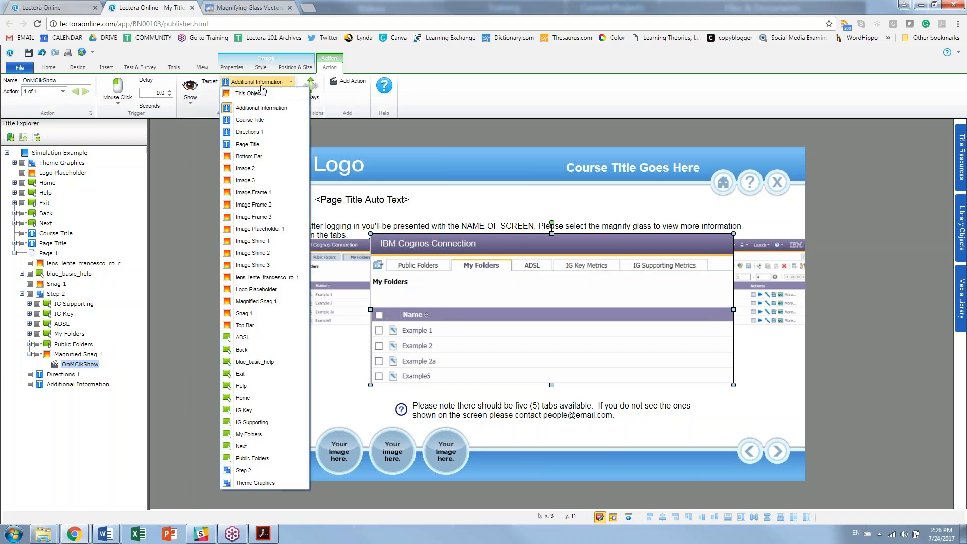
click(256, 471)
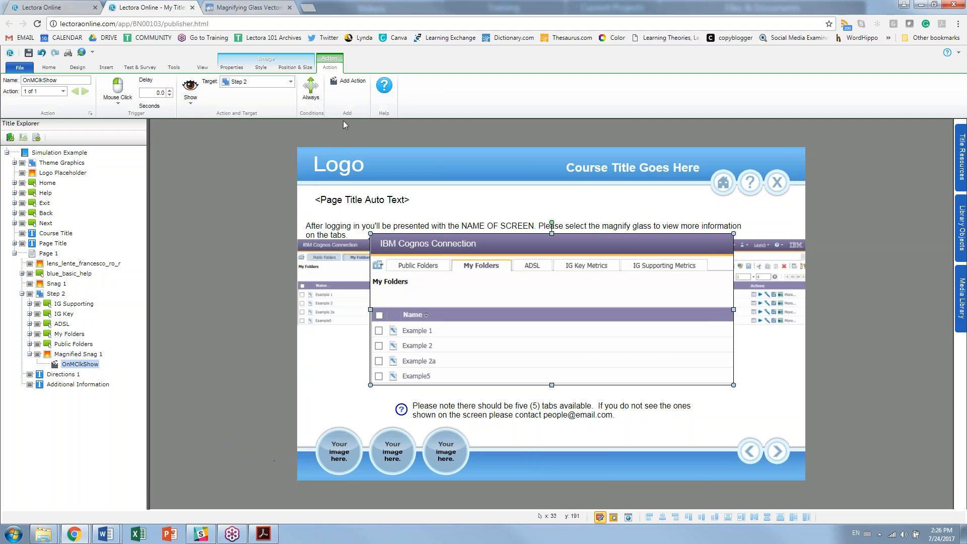
Step: Add a second click action that hides Snag 1, then preview the page in Run mode
click(350, 81)
click(200, 91)
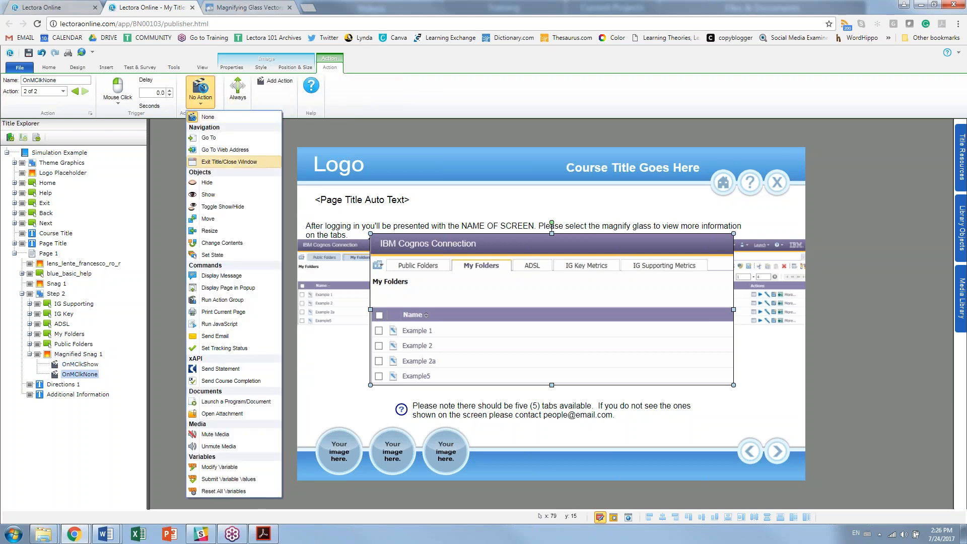
click(208, 184)
click(258, 81)
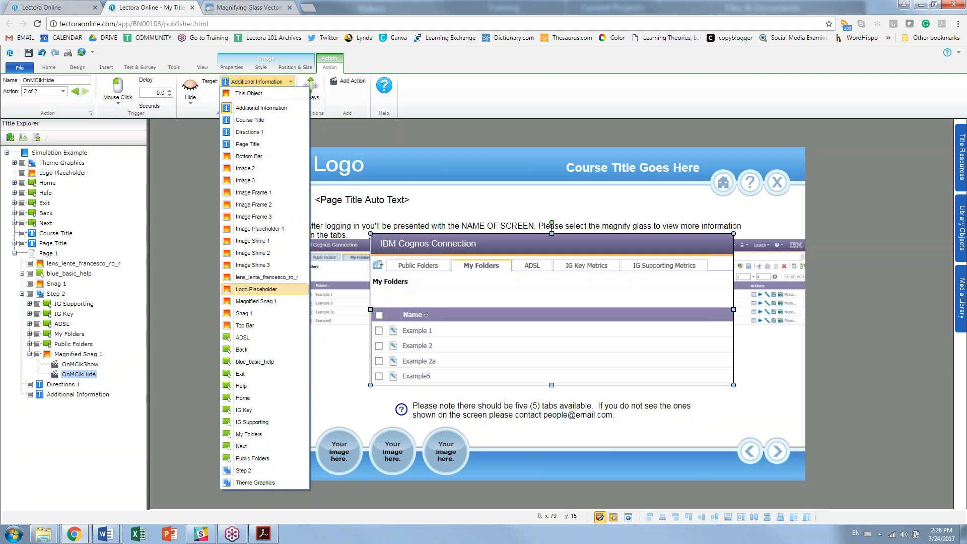
click(276, 314)
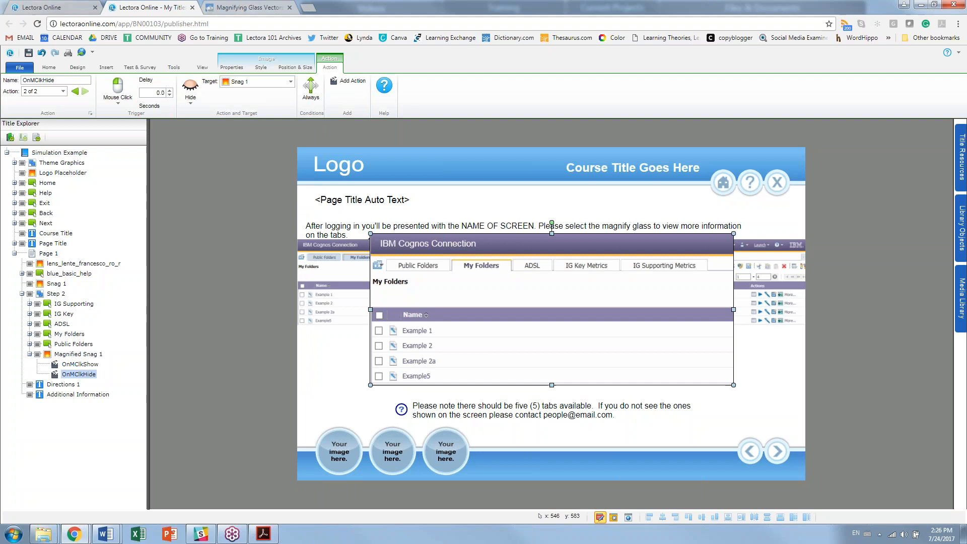
click(614, 518)
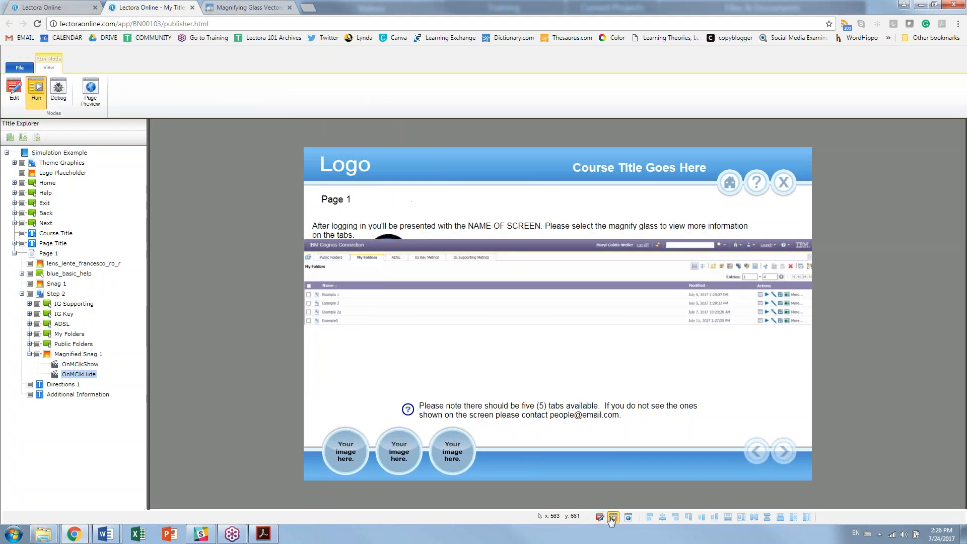
click(14, 88)
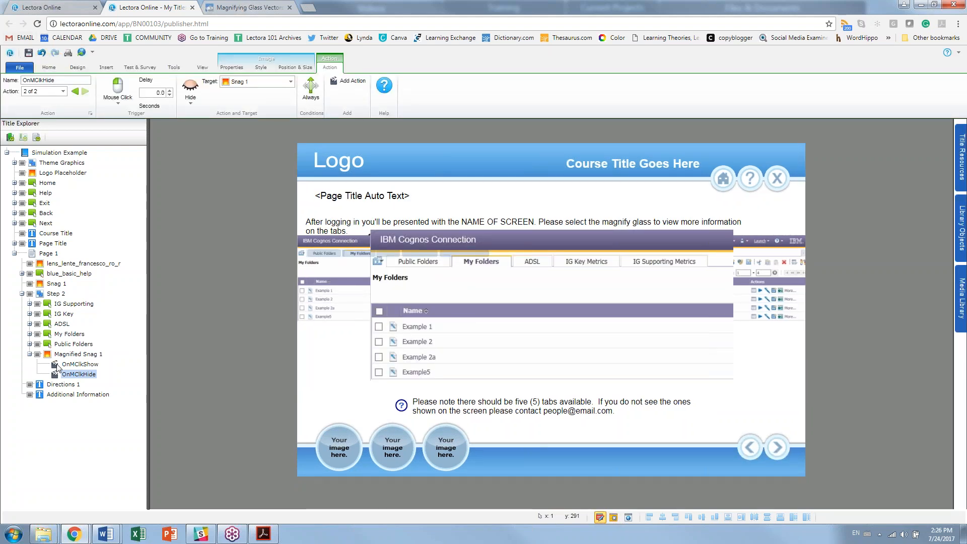
click(30, 354)
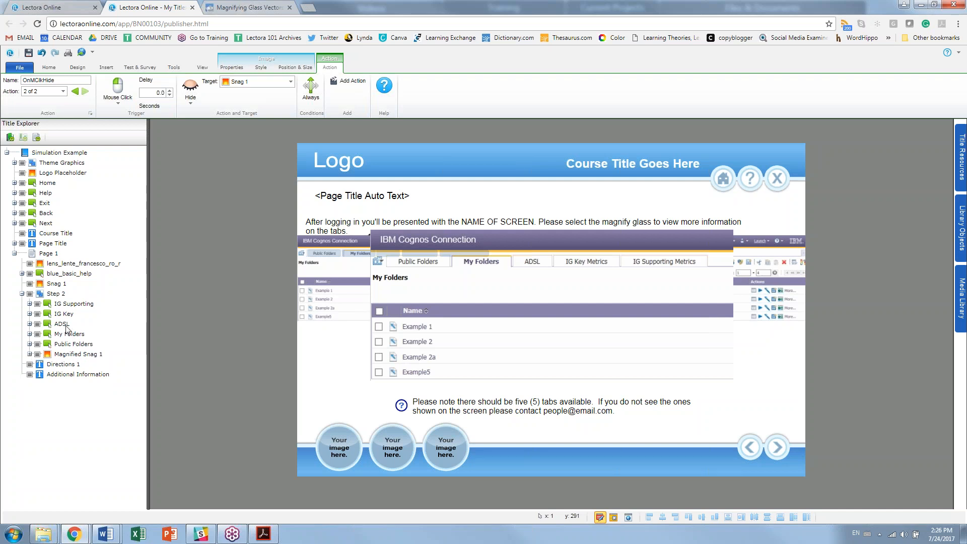
click(78, 354)
drag(63, 358, 45, 259)
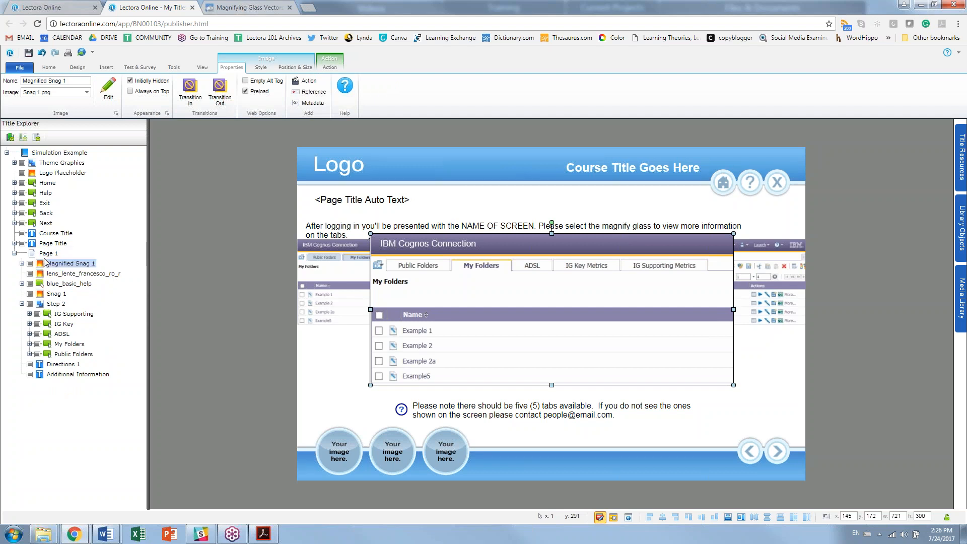
drag(56, 293, 58, 267)
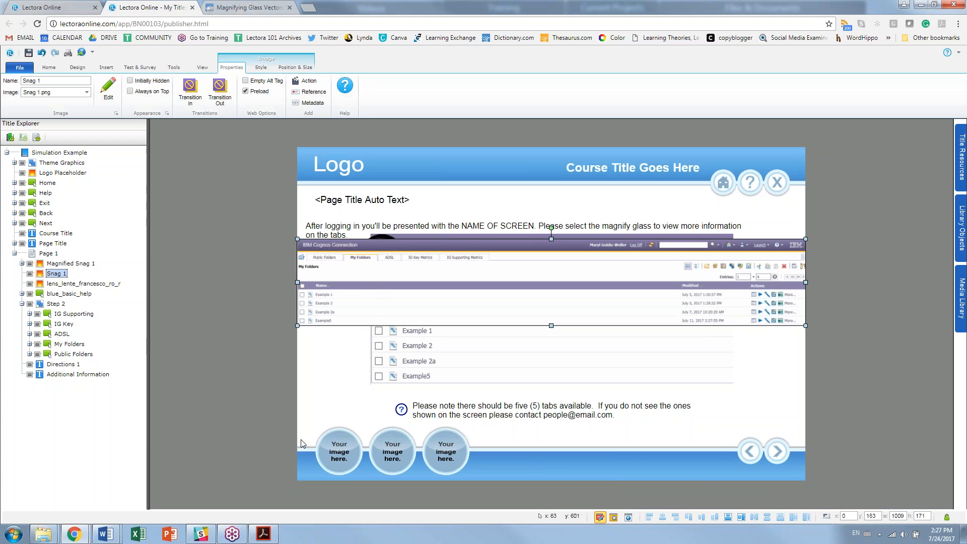
click(241, 406)
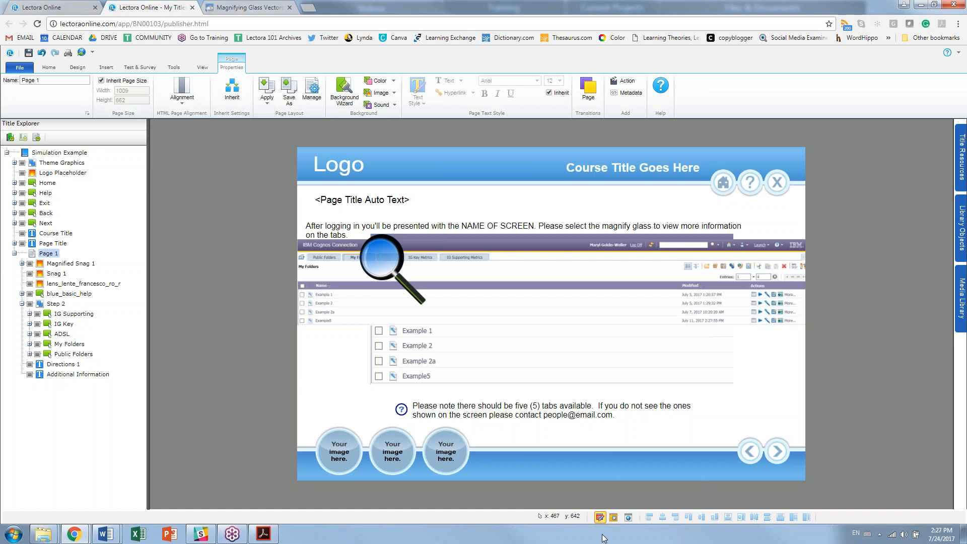
Step: Switch to Run mode to preview Page 1 with the magnifier over the Cognos screenshot
click(613, 517)
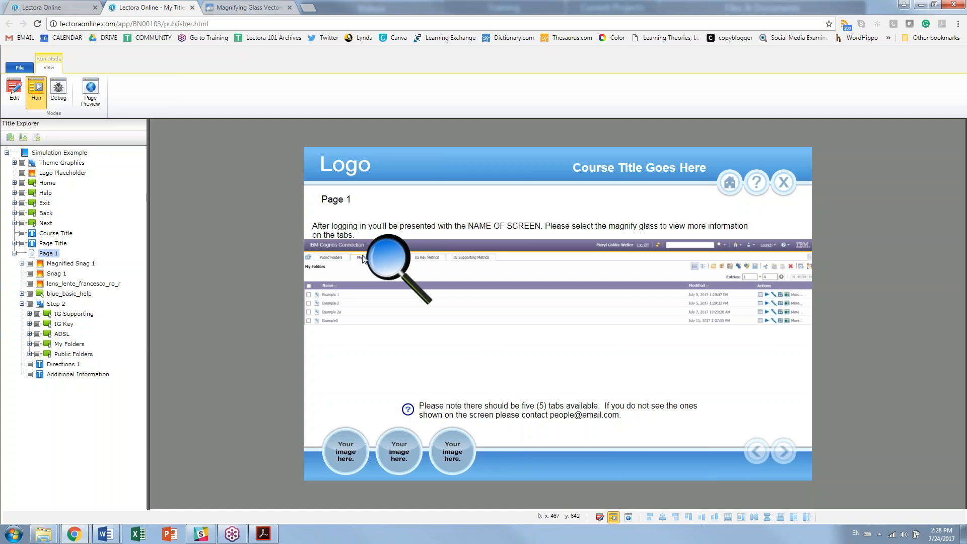
Step: Move OnMClkShow and OnMClkHide from Magnified Snag 1 onto the magnifier, deleting the leftover copies
click(15, 95)
click(22, 263)
click(72, 274)
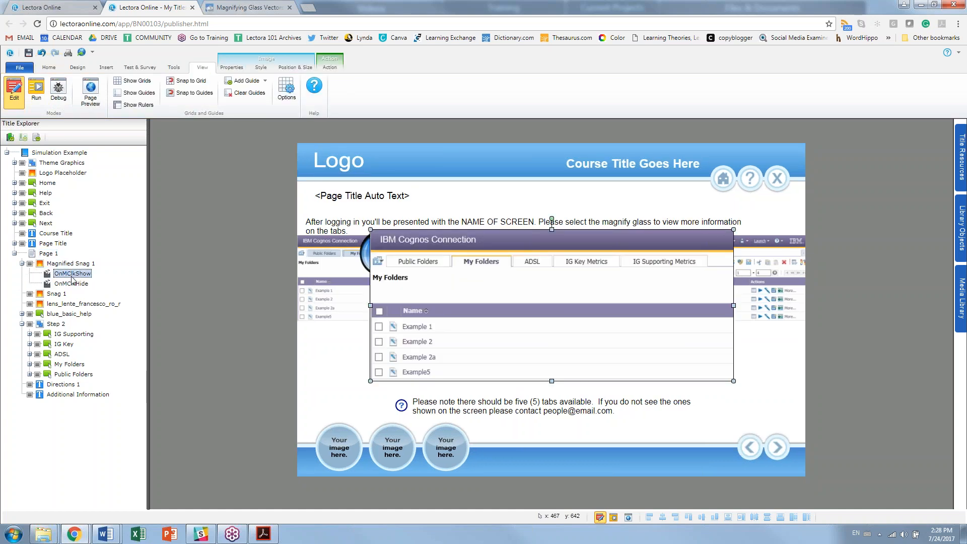
ctrl+click(73, 285)
drag(73, 285, 73, 304)
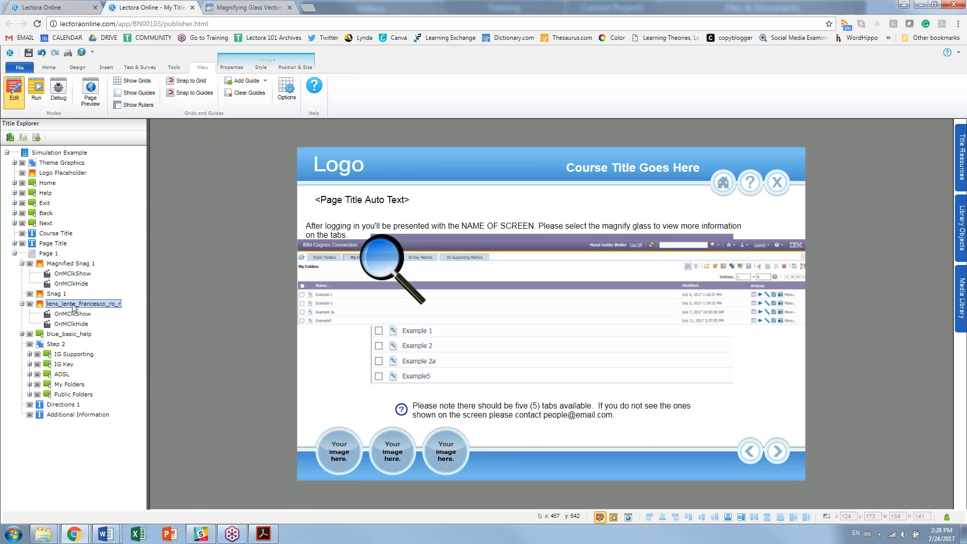
click(76, 275)
ctrl+click(73, 285)
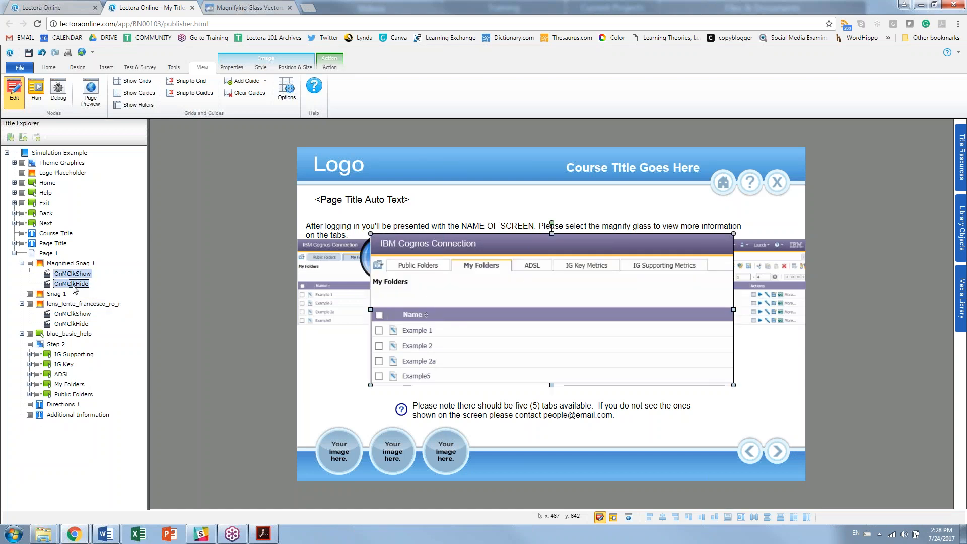
key(Delete)
Step: Rename the magnifying glass image 'Magnify' and test clicking it in Run mode
click(101, 285)
click(101, 284)
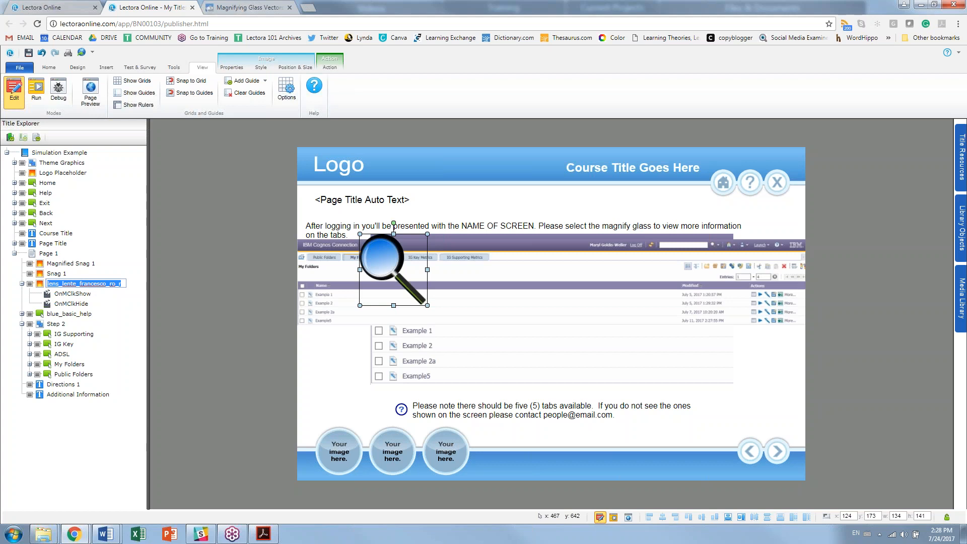
text(Magnify)
key(Return)
click(613, 518)
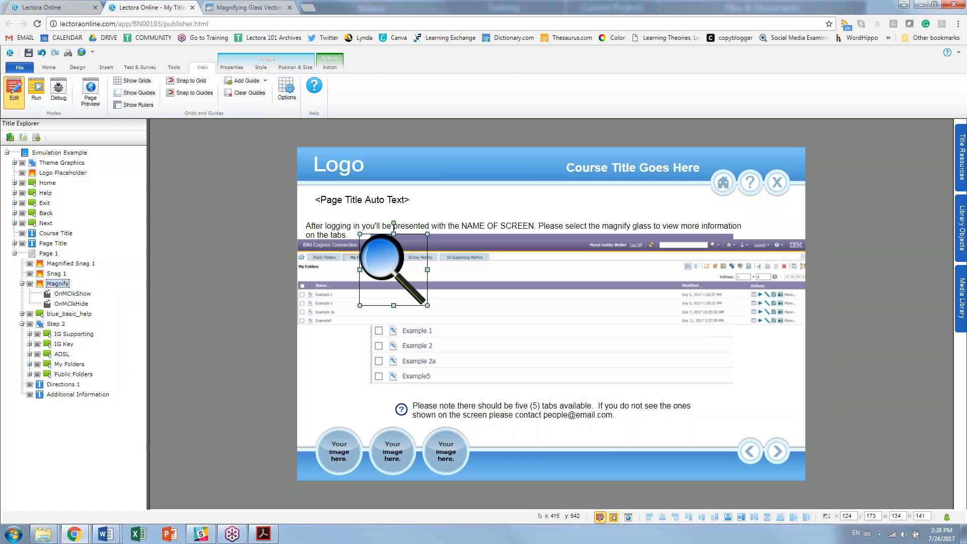
click(376, 268)
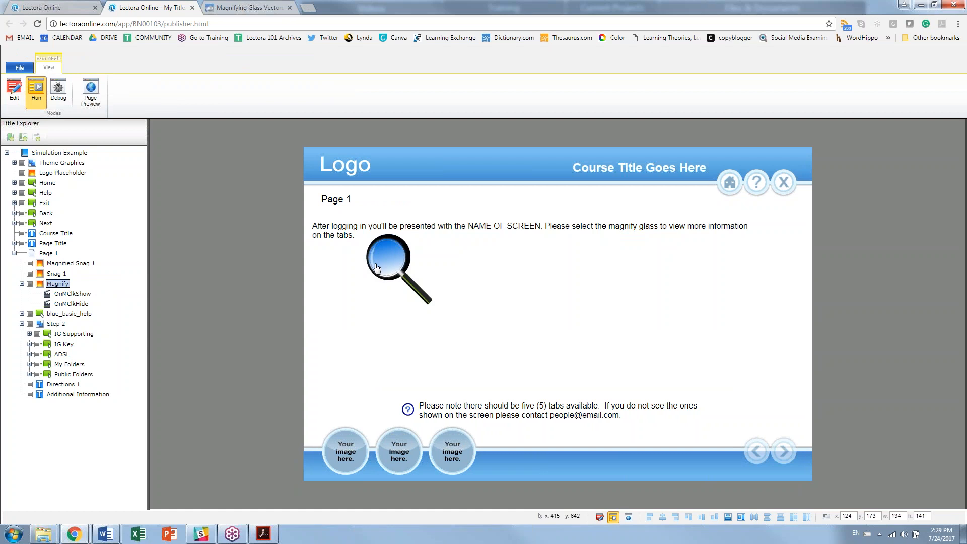
Step: In Edit mode, inspect the OnMClkShow and OnMClkHide actions and the IG Supporting button
click(14, 91)
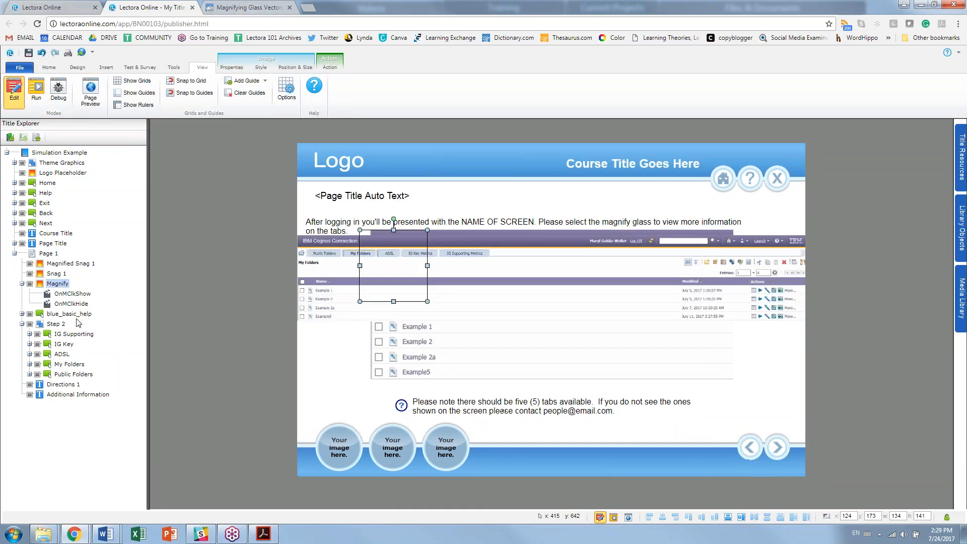
click(59, 325)
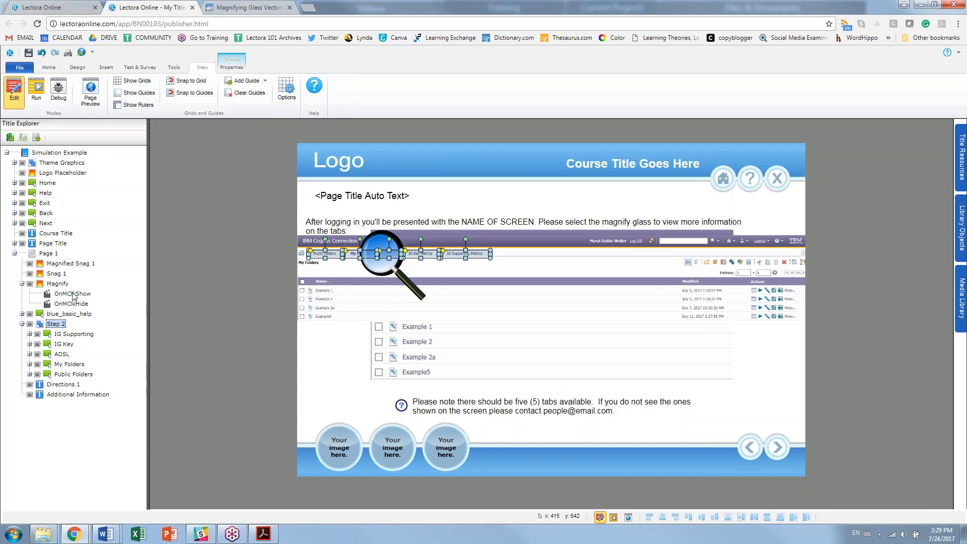
click(73, 295)
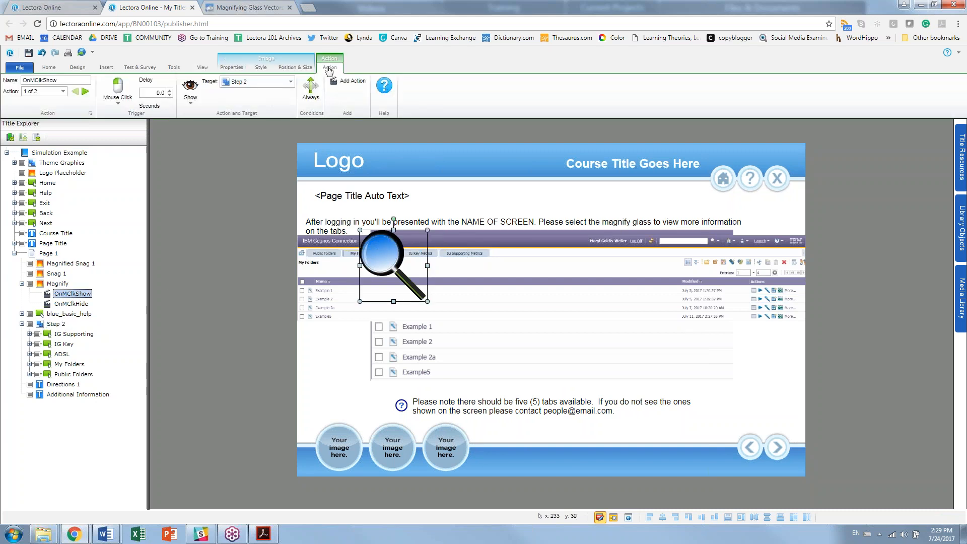
click(78, 304)
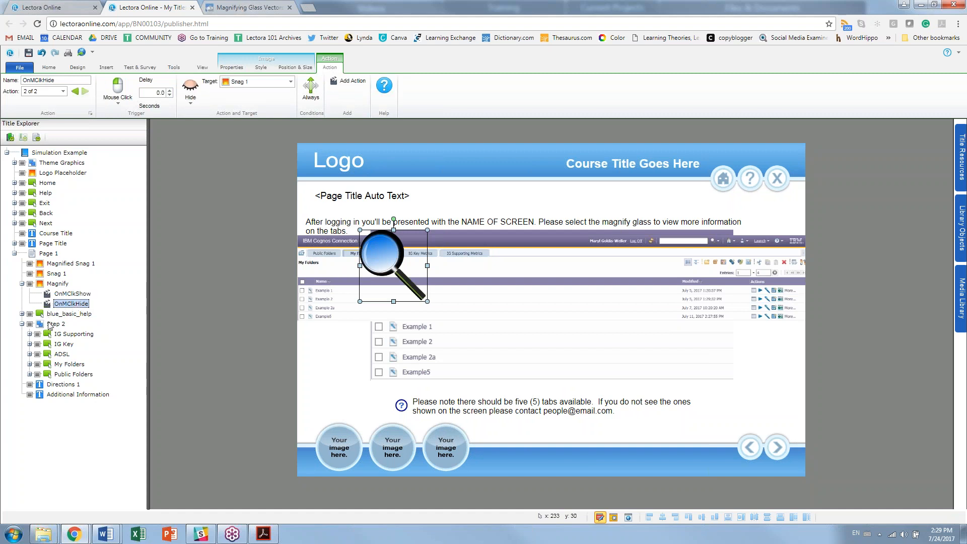
click(52, 325)
click(58, 335)
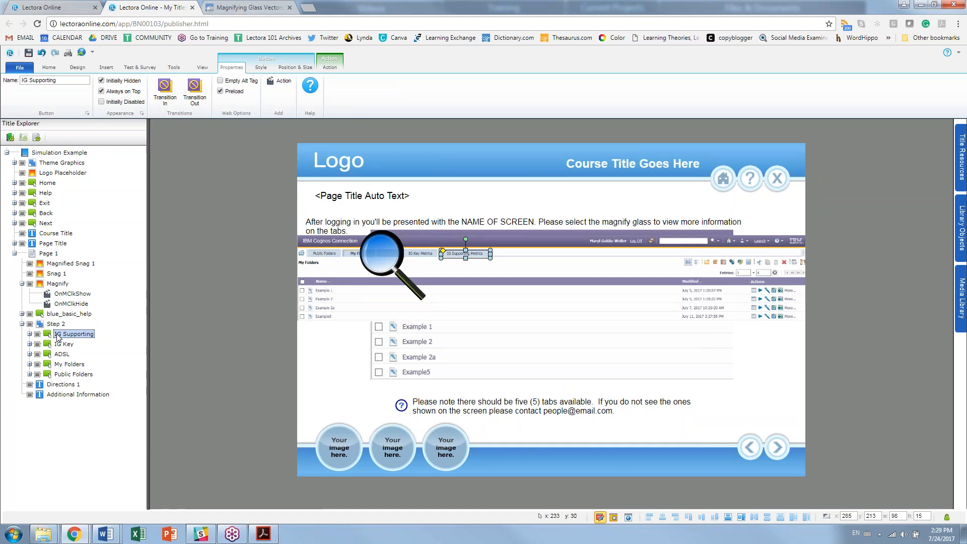
Step: Set the Step 2 group to Initially Hidden and test it in Run mode
click(55, 325)
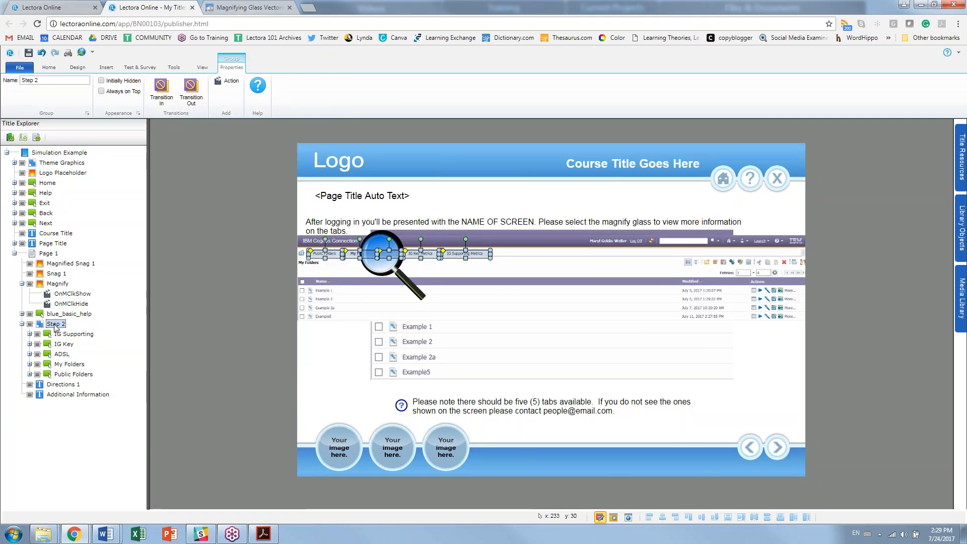
click(119, 82)
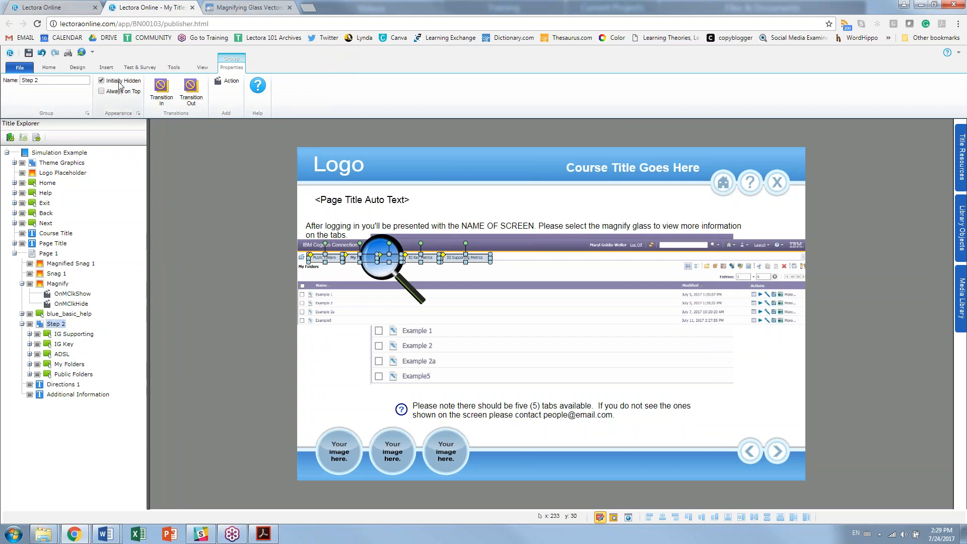
click(614, 518)
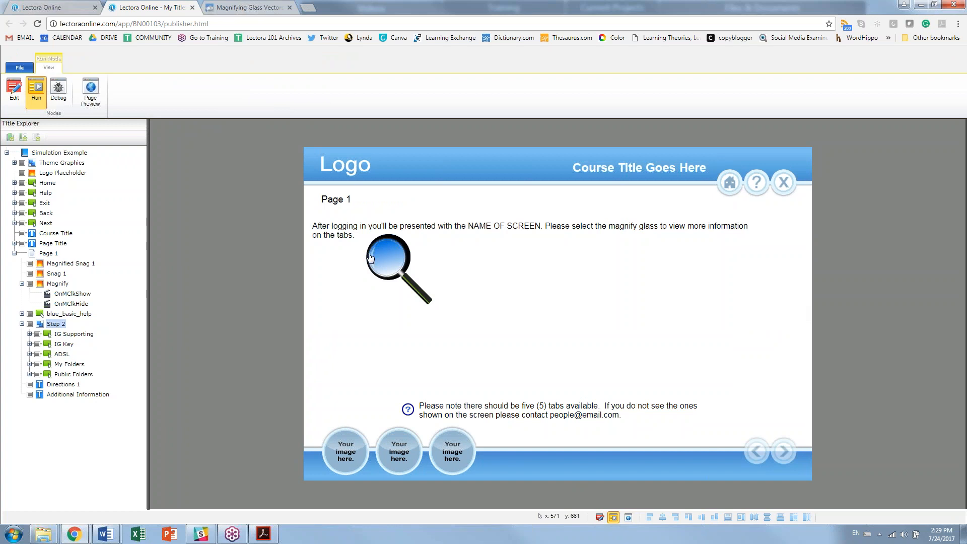
Step: Review the Magnify image's OnMClkShow trigger and target, then its OnMClkHide action
click(14, 92)
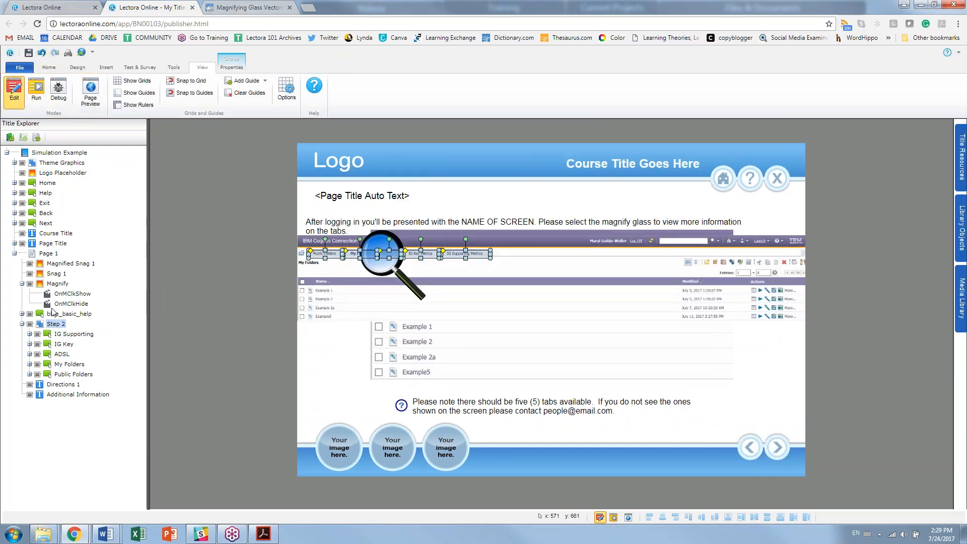
click(58, 285)
click(62, 294)
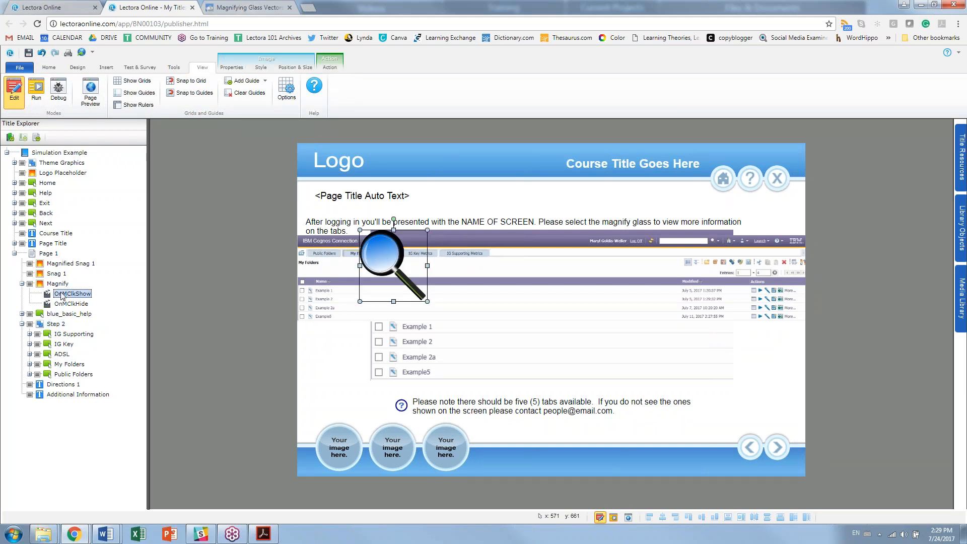
click(332, 68)
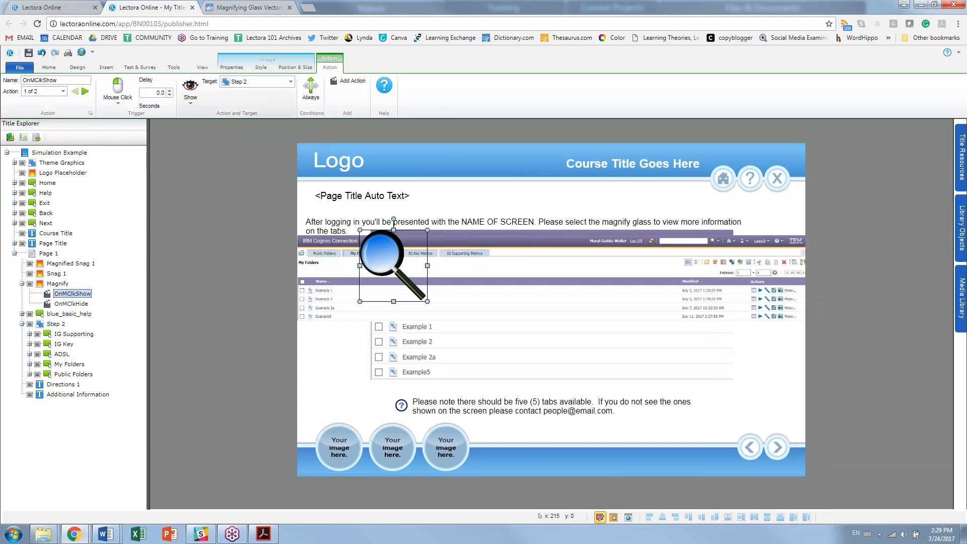
click(111, 111)
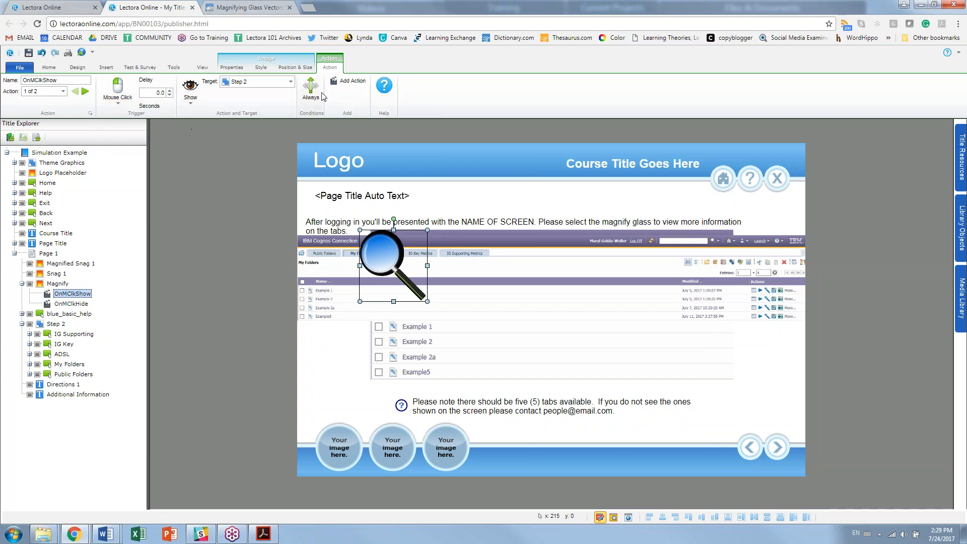
click(82, 305)
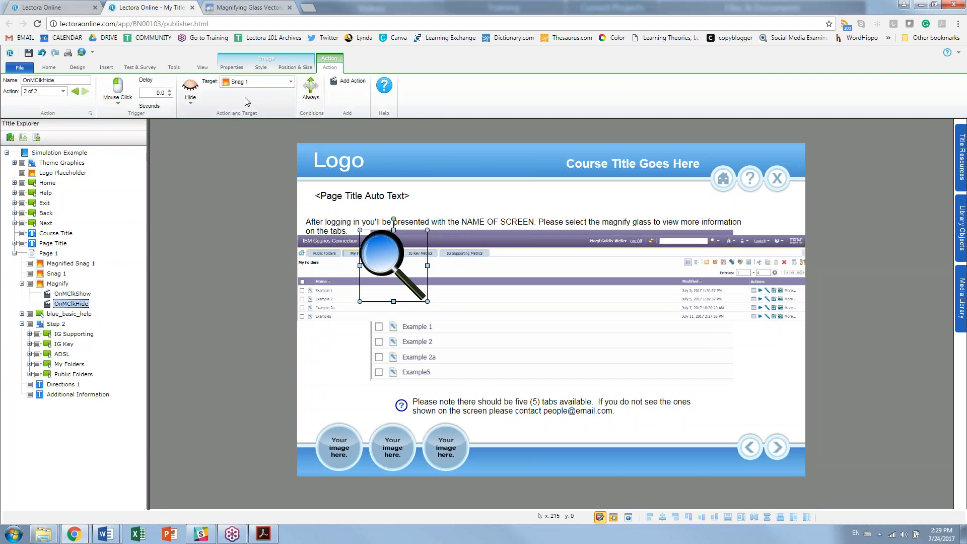
Step: Move Magnified Snag 1 into the Step 2 group and uncheck its Initially Hidden option
click(55, 264)
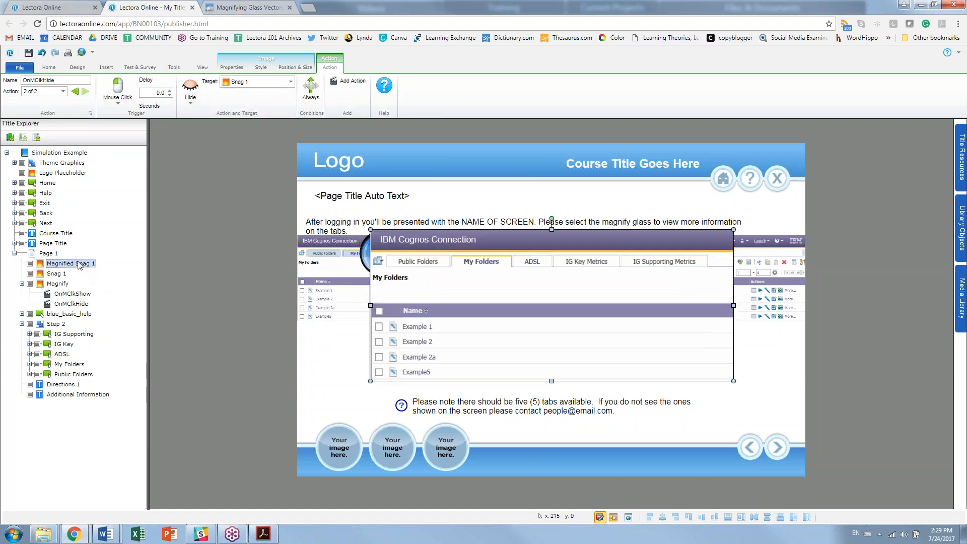
drag(54, 264, 71, 332)
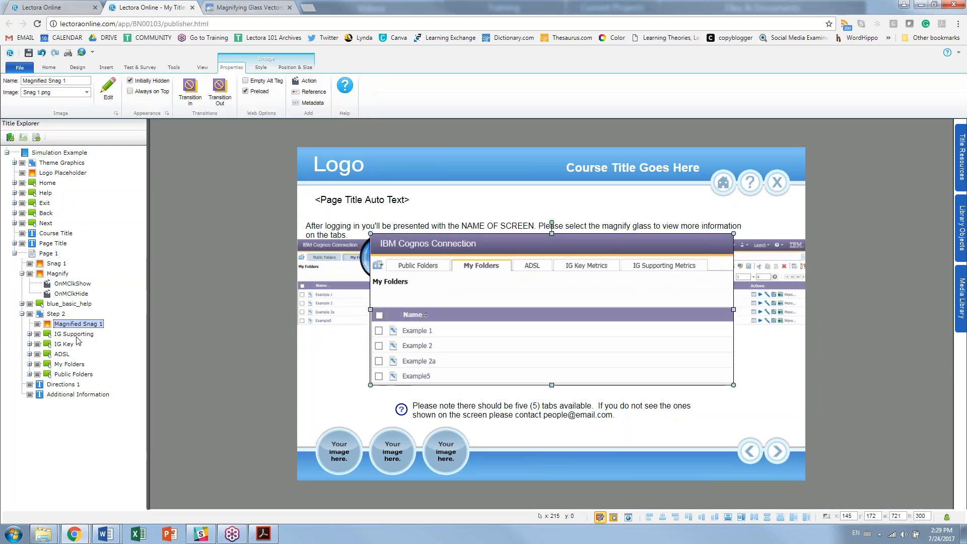
click(129, 81)
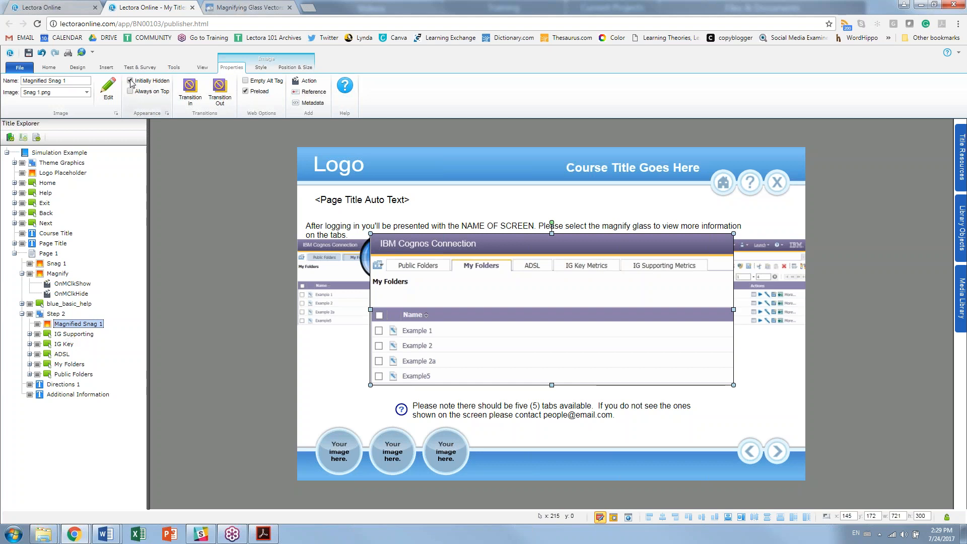
Step: Uncheck Initially Hidden on the IG Supporting, IG Key, ADSL, My Folders and Public Folders buttons
click(59, 333)
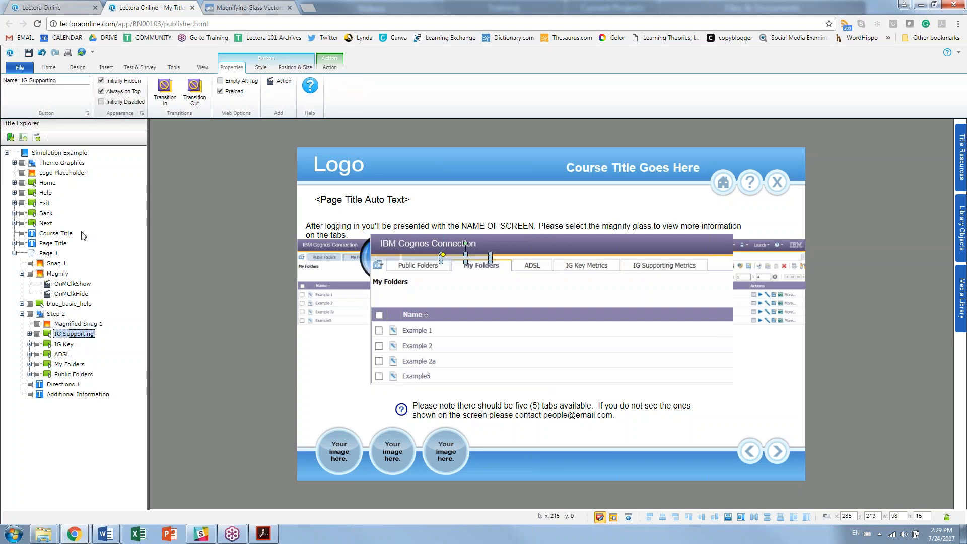
click(62, 345)
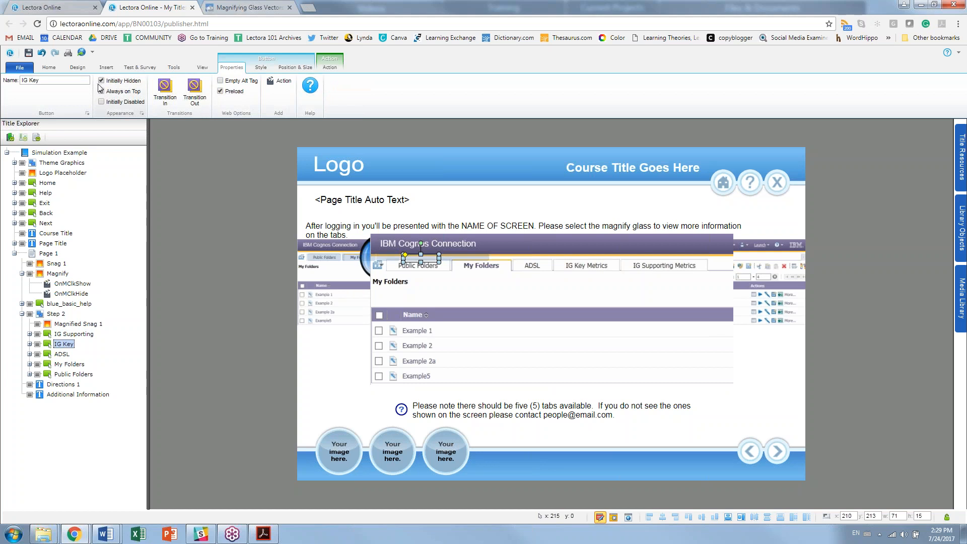
click(61, 354)
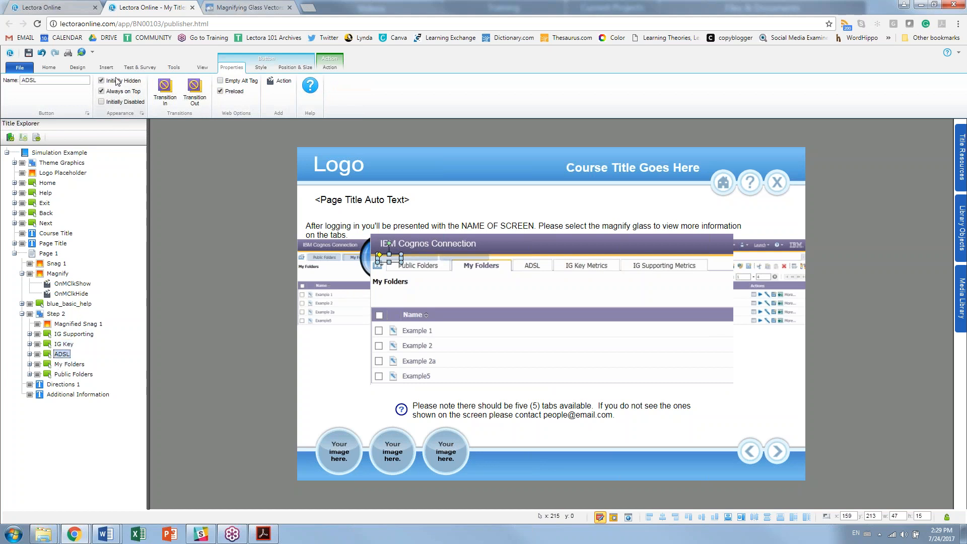
click(66, 364)
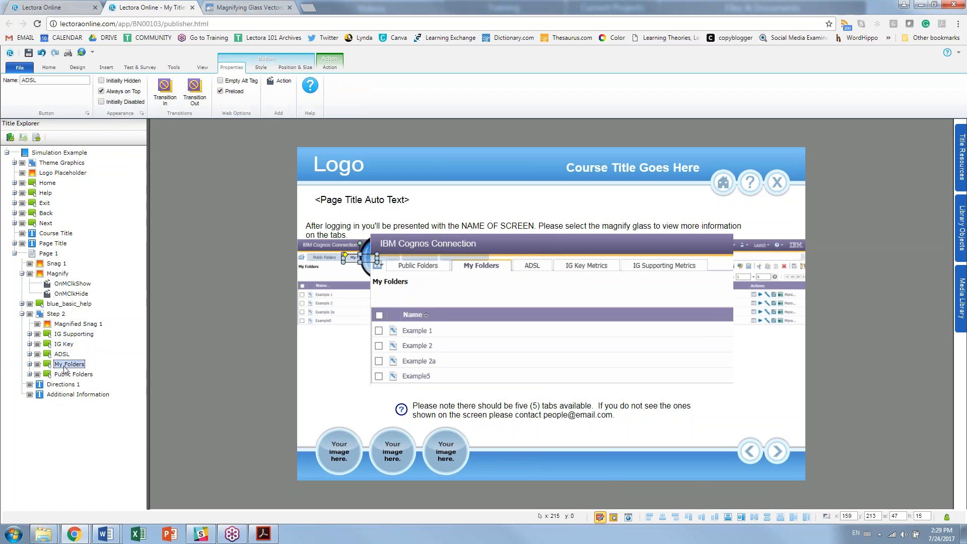
click(73, 374)
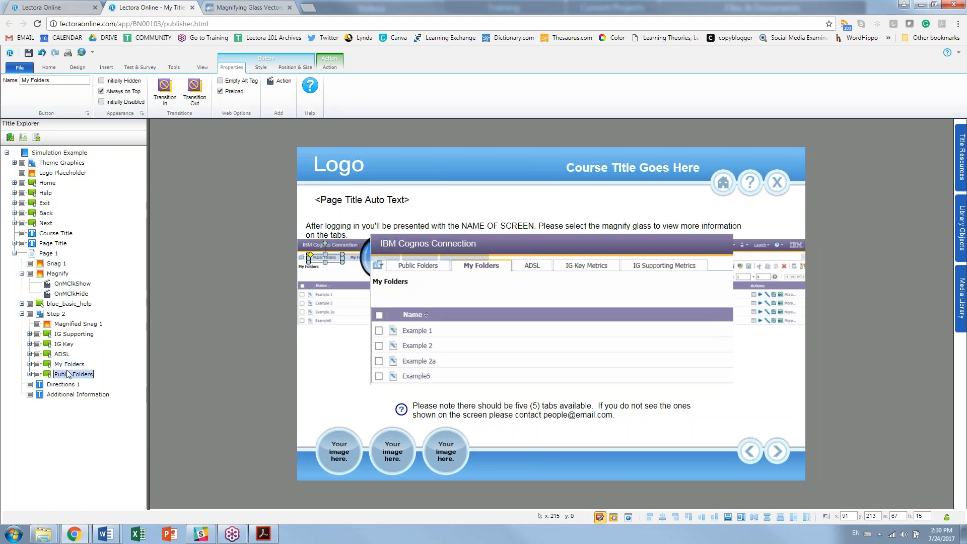
click(102, 80)
click(613, 517)
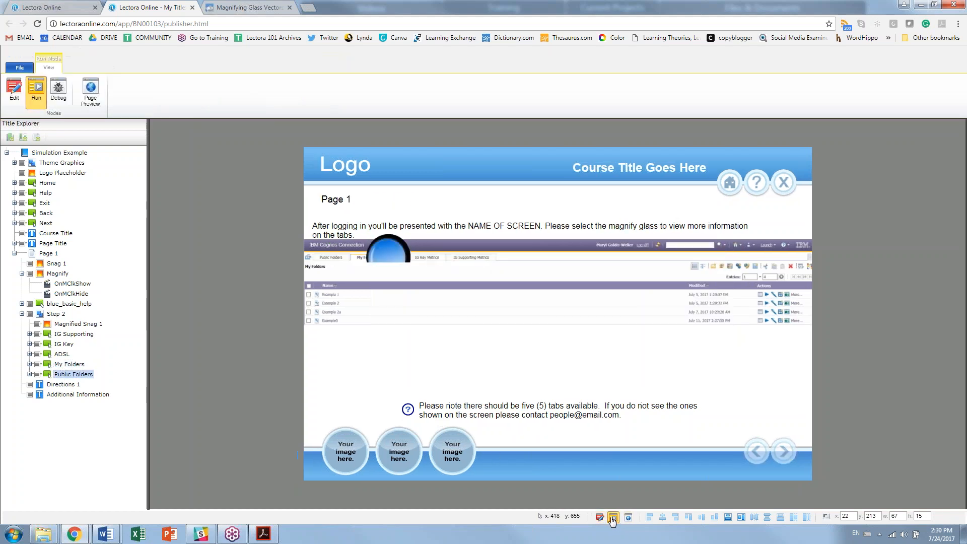
click(380, 271)
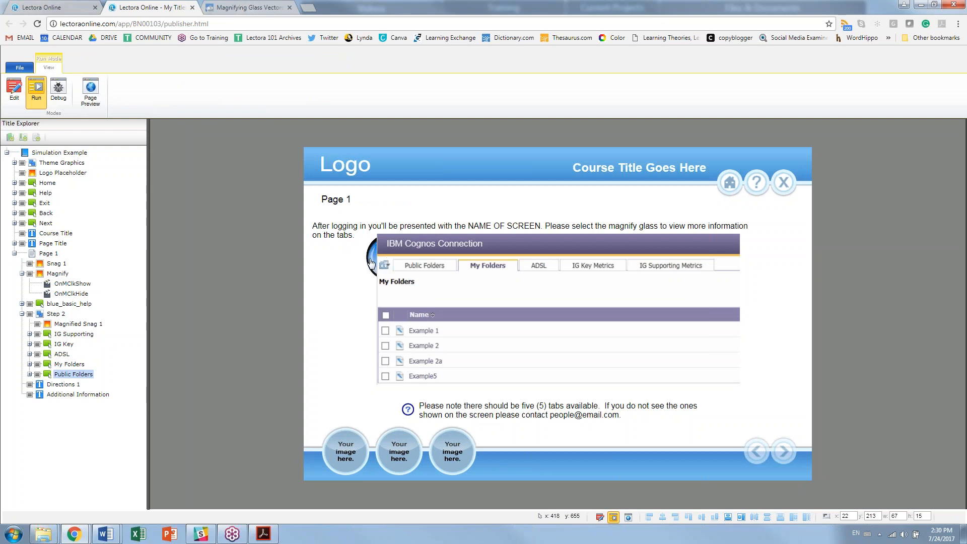
click(14, 91)
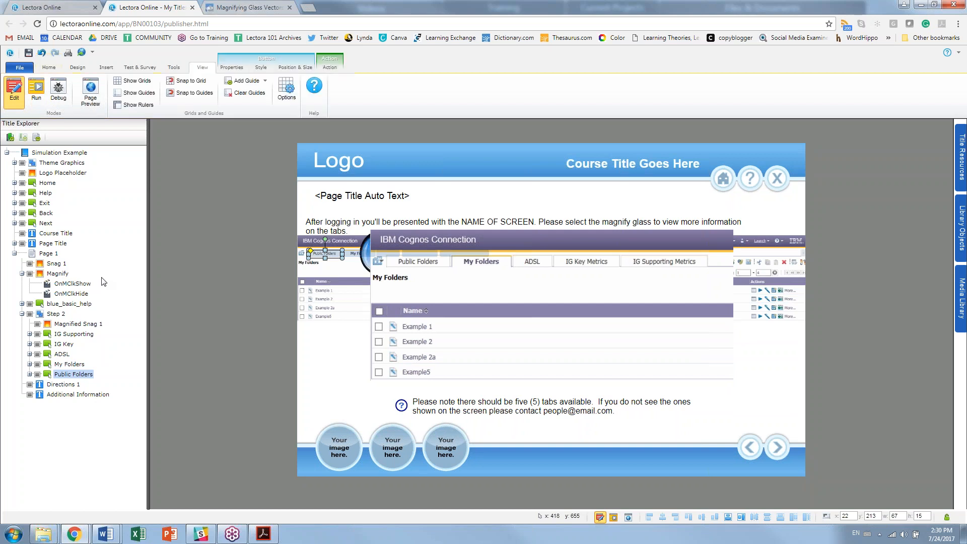
Step: Add a Hide action targeting This Object to Magnify, then test clicking it in Run mode
click(75, 294)
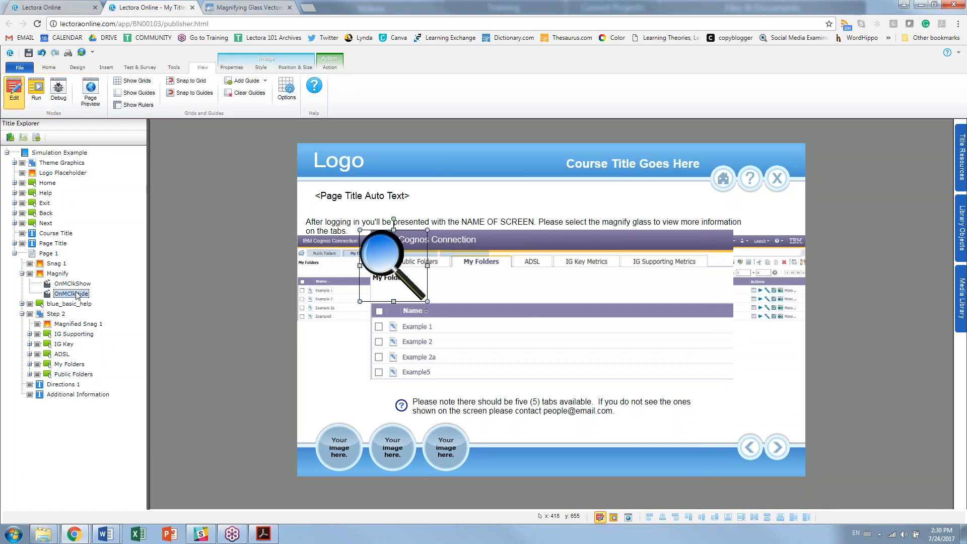
click(328, 68)
click(337, 85)
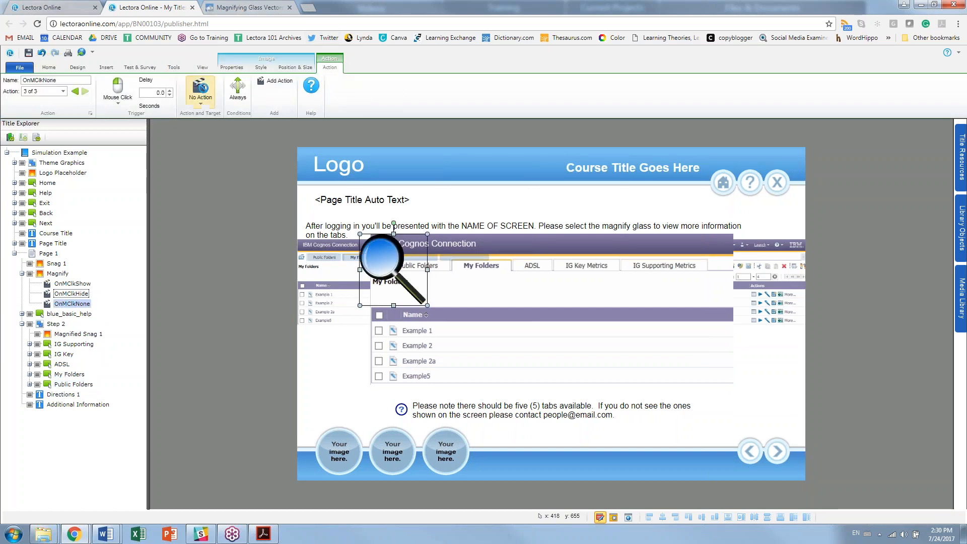
click(200, 93)
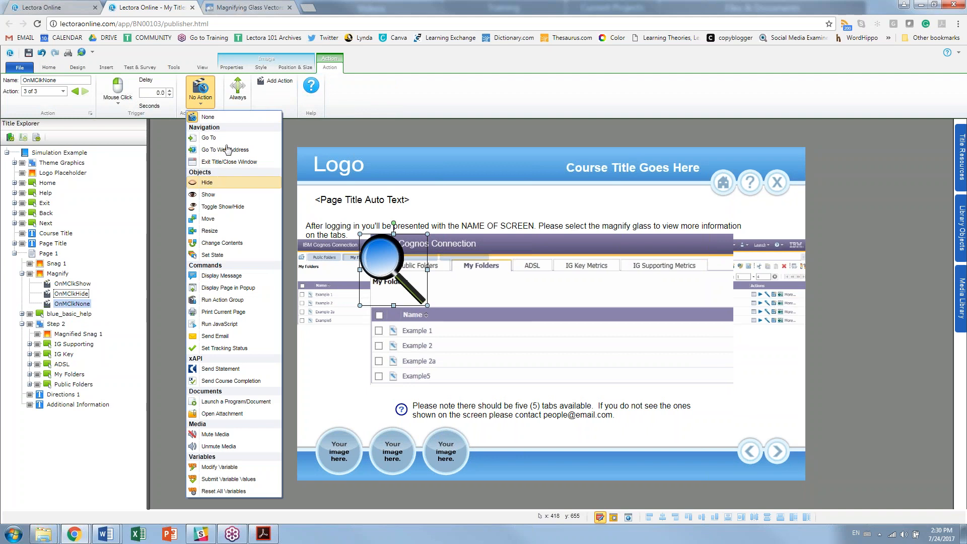
click(211, 182)
click(290, 81)
click(245, 94)
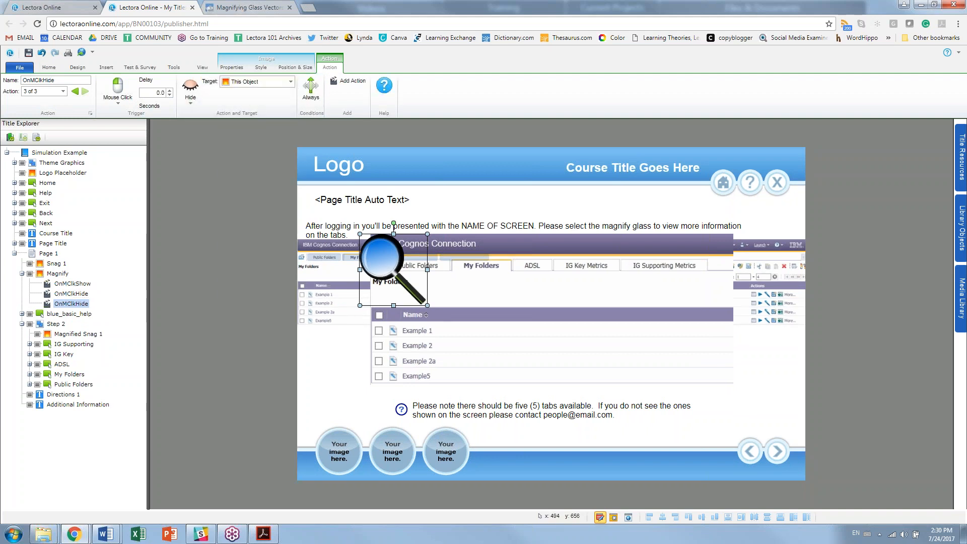
click(614, 516)
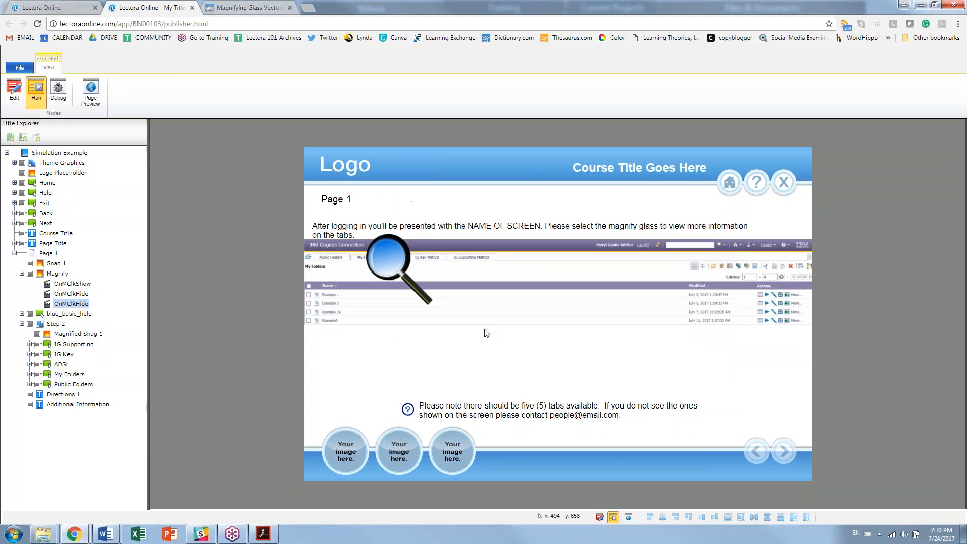
click(394, 266)
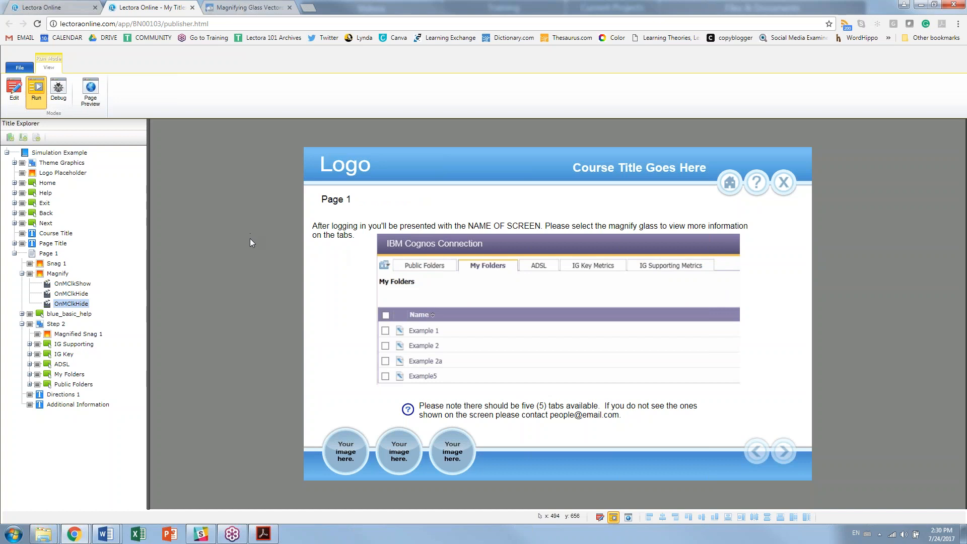
Step: Drag the IG Supporting, IG Key, ADSL, My Folders and Public Folders buttons onto their enlarged-screenshot tabs
click(16, 101)
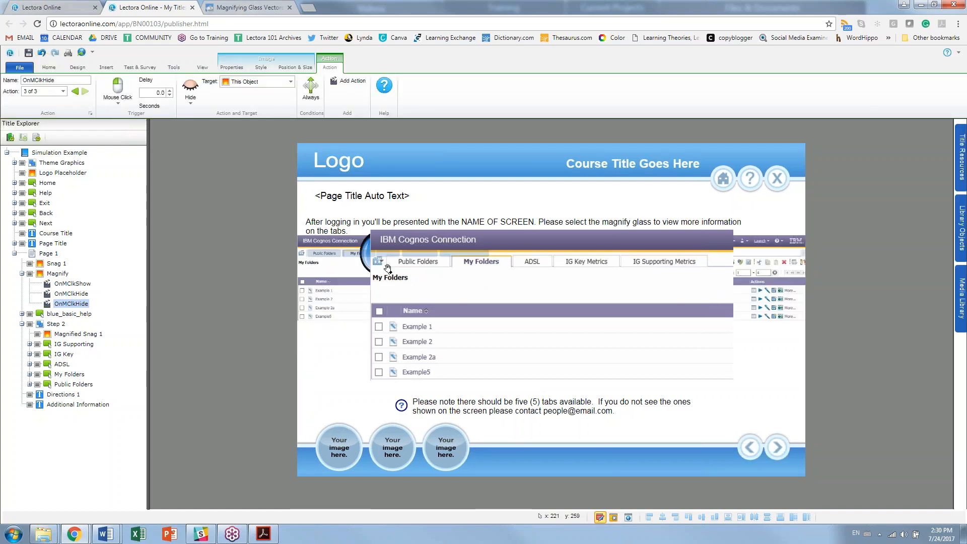
click(342, 259)
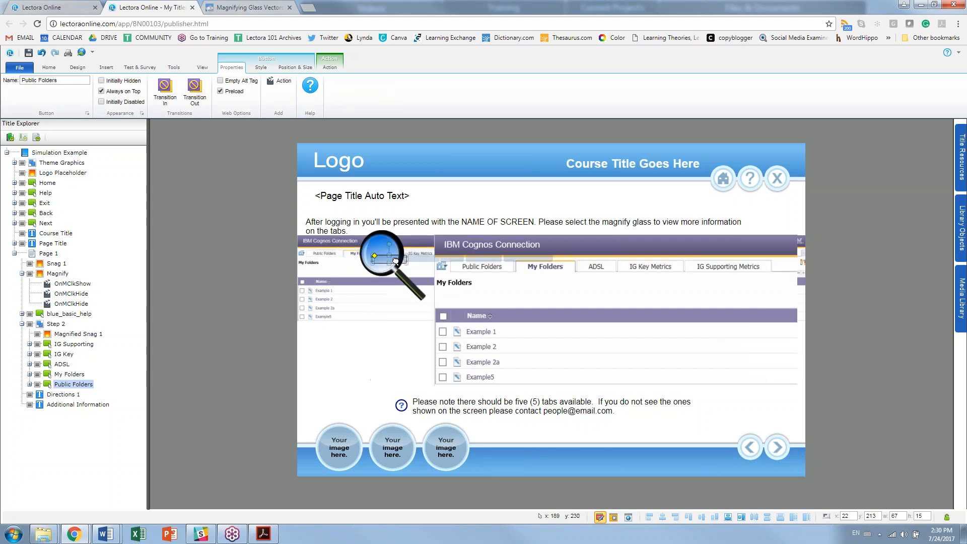
drag(342, 261, 338, 257)
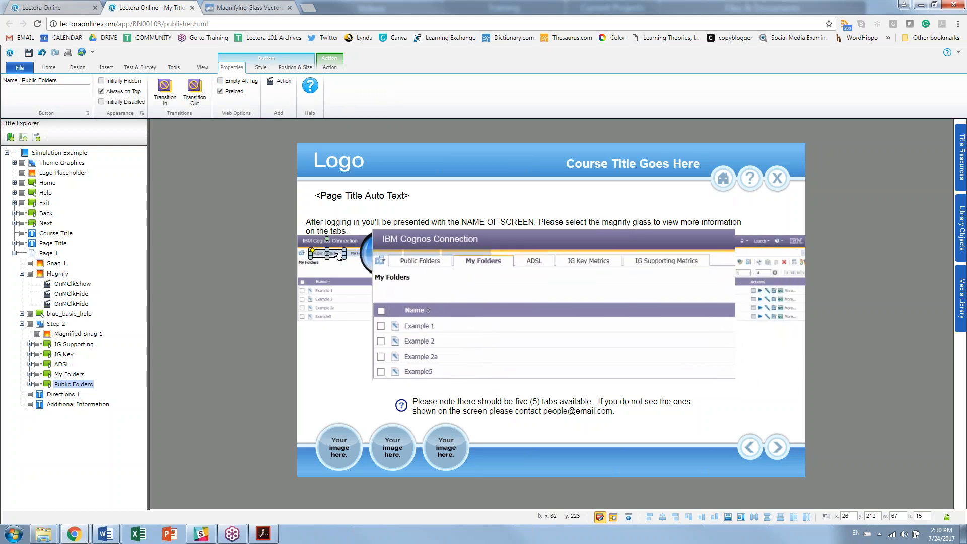
drag(468, 254, 652, 260)
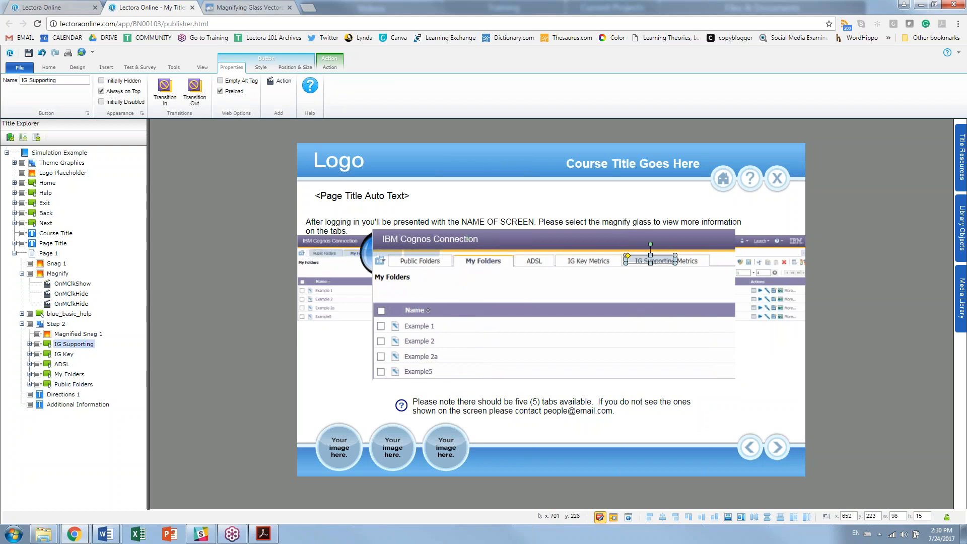
drag(426, 258, 589, 258)
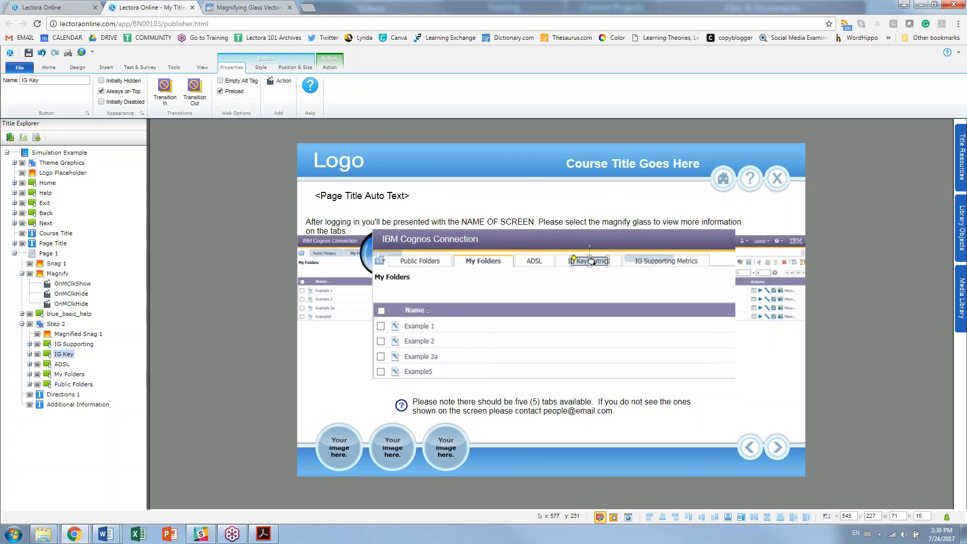
drag(382, 259, 529, 260)
drag(356, 251, 479, 258)
drag(323, 253, 418, 259)
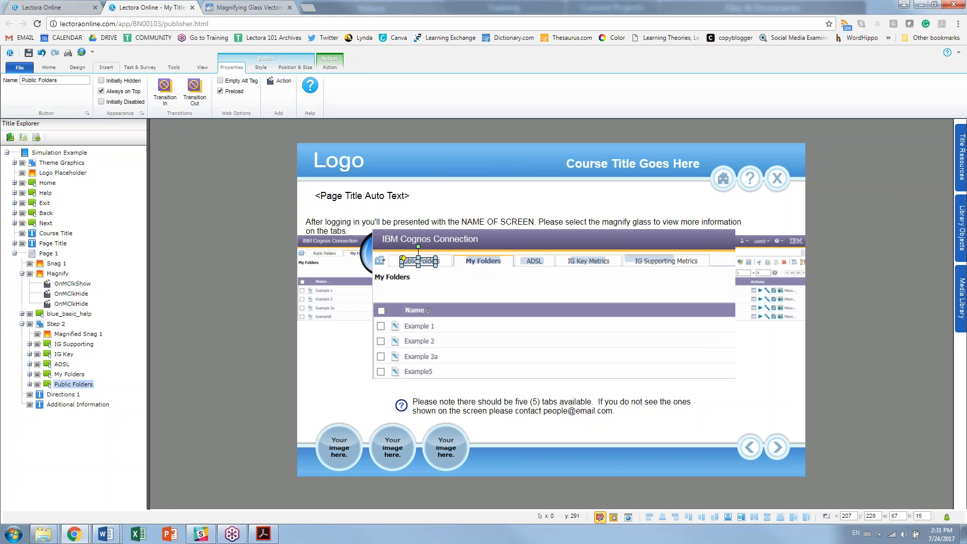
Step: View the Insert tab's Button options, close them without adding one, and select IG Supporting
click(106, 67)
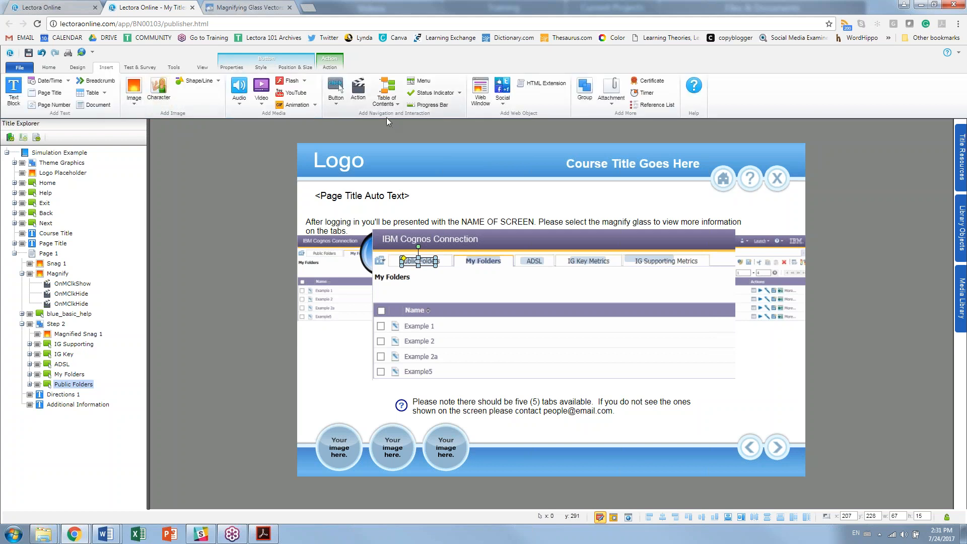
click(337, 105)
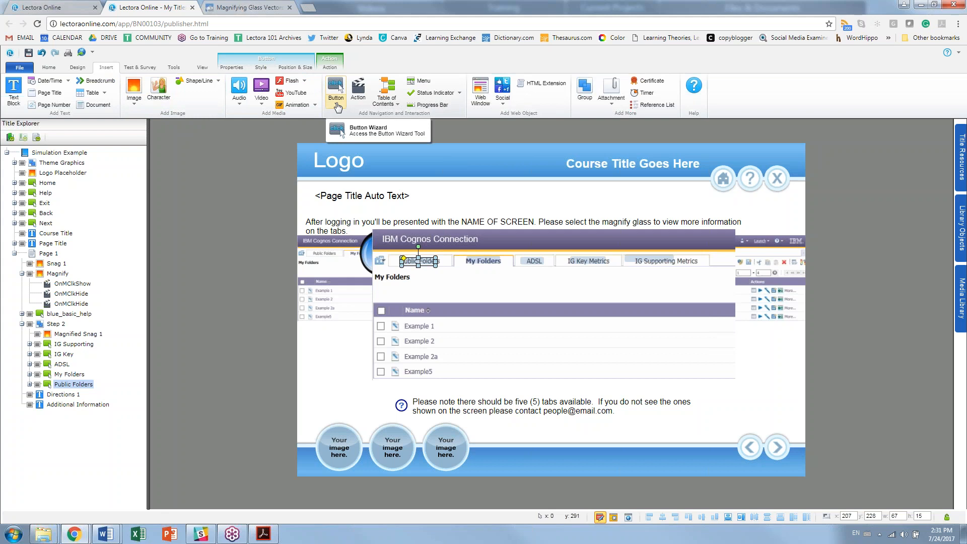
click(337, 106)
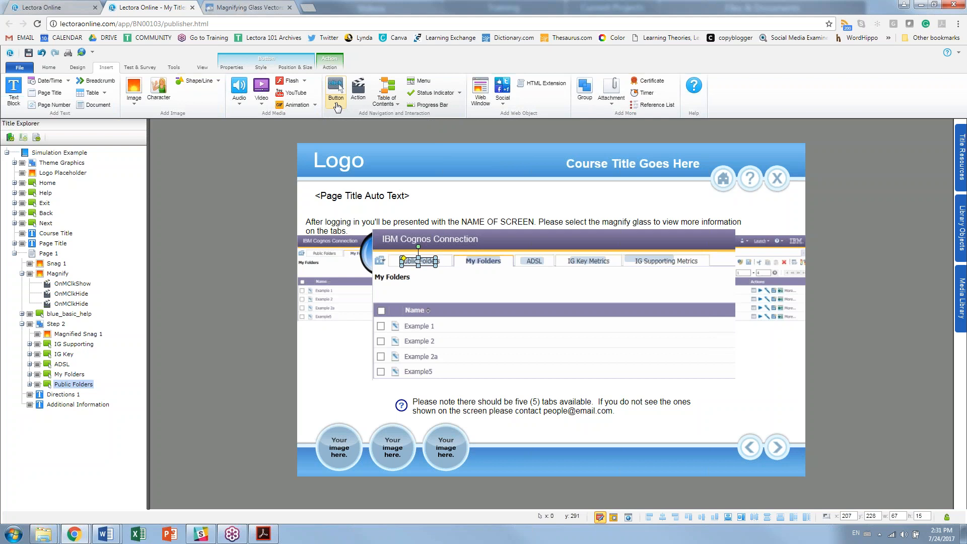
click(84, 345)
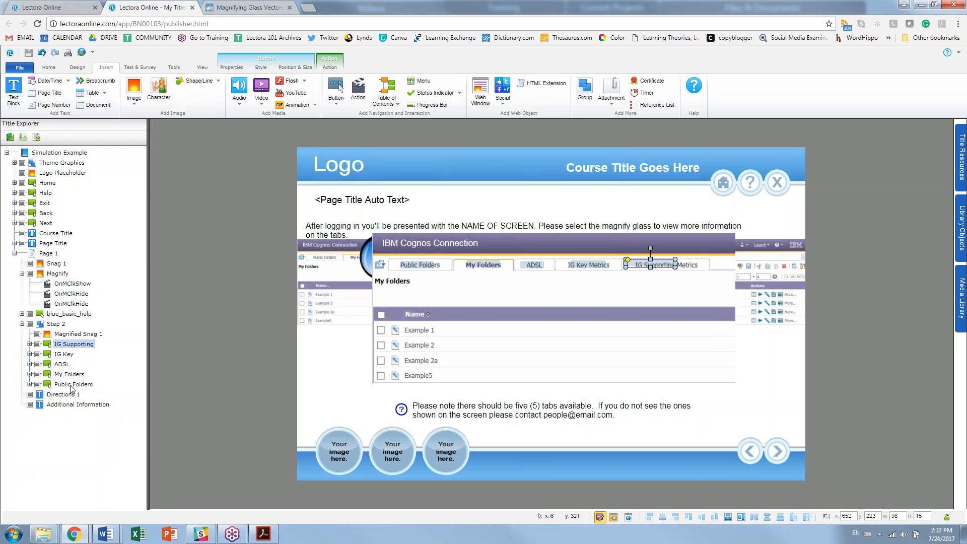
click(71, 385)
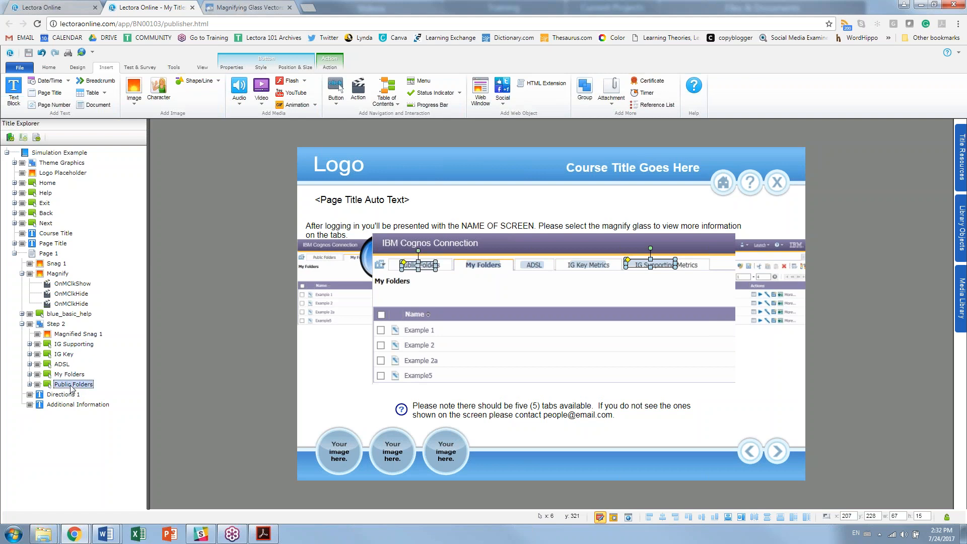
shift+click(74, 345)
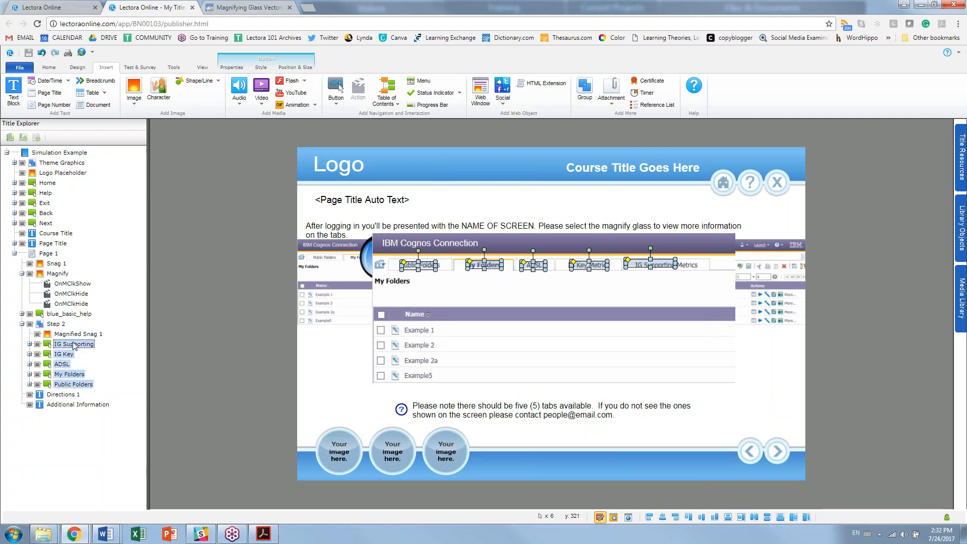
key(Delete)
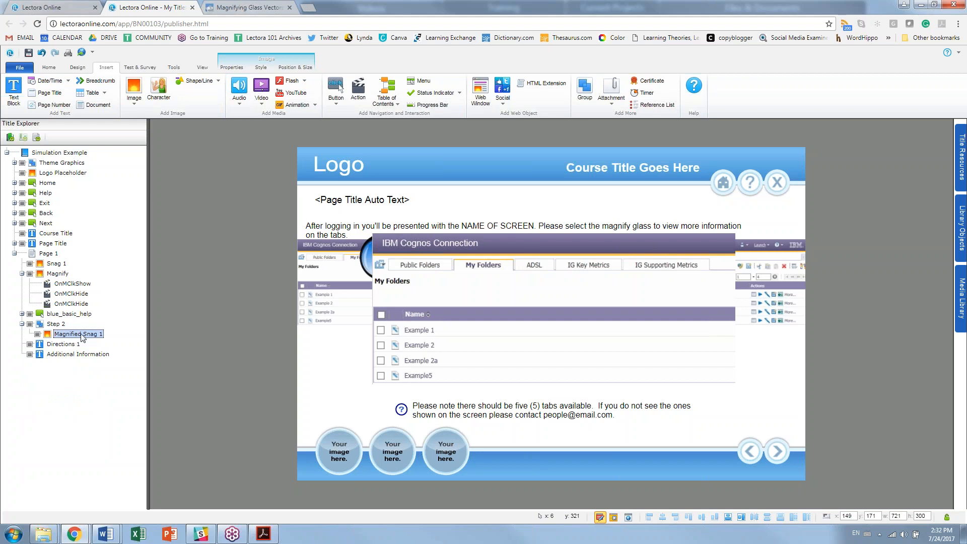
click(347, 233)
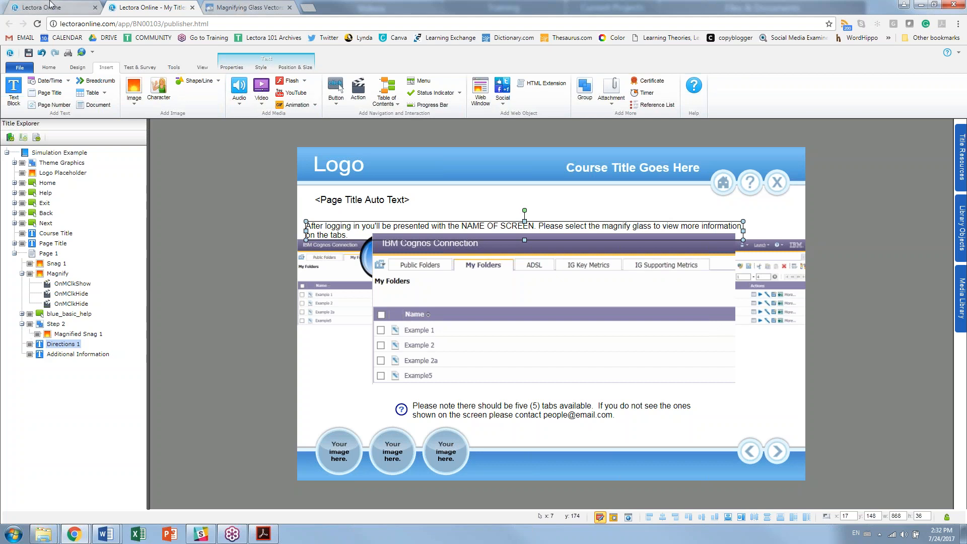
click(42, 54)
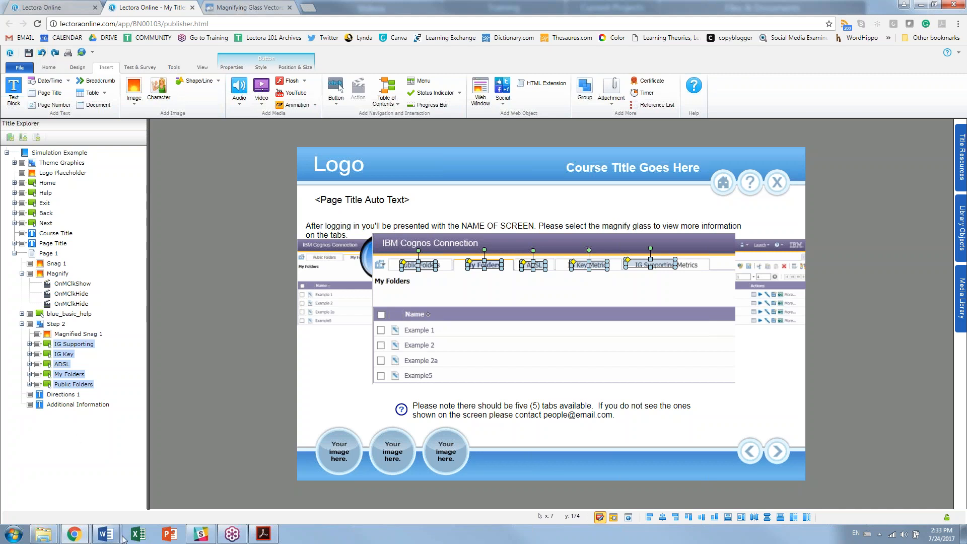
Step: Deselect the tab buttons by clicking the empty Page 1 background
mouse_move(121, 536)
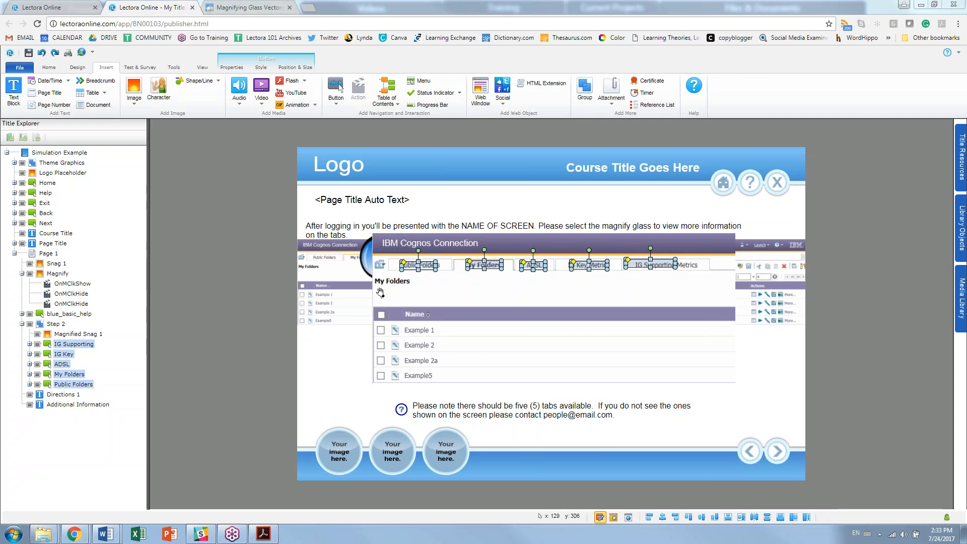
click(221, 394)
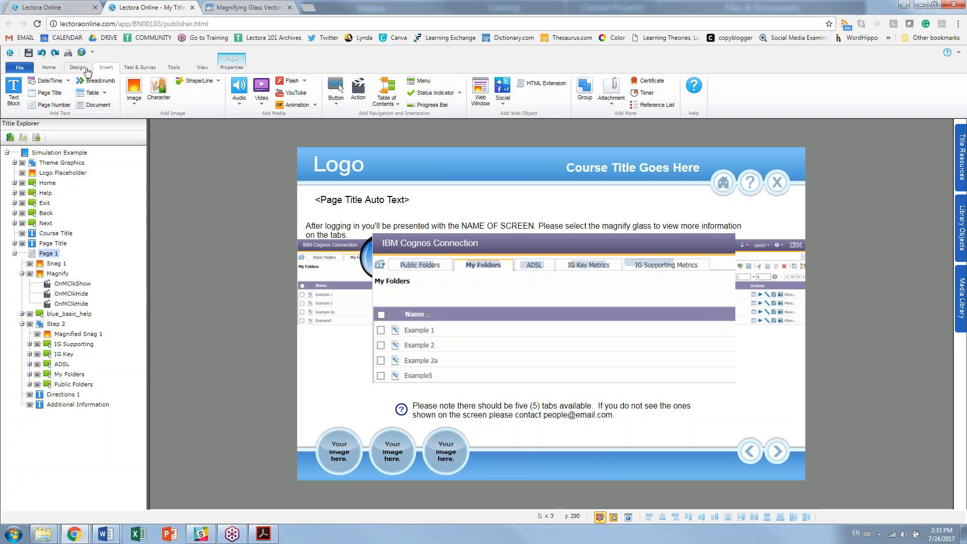
Step: Insert a text block over the example list reading 'Public Folders:' plus the pasted description
click(14, 93)
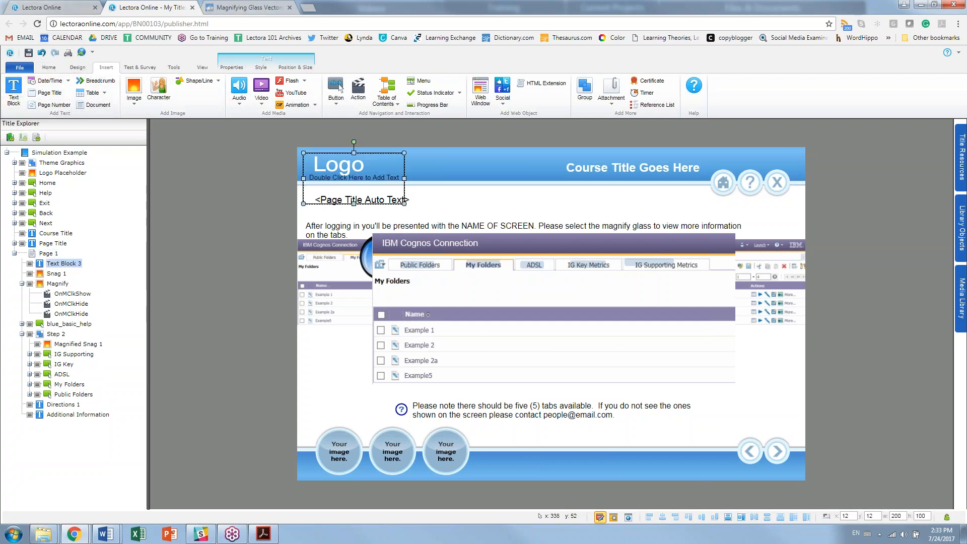
drag(347, 175, 503, 347)
double_click(508, 345)
text(Pu)
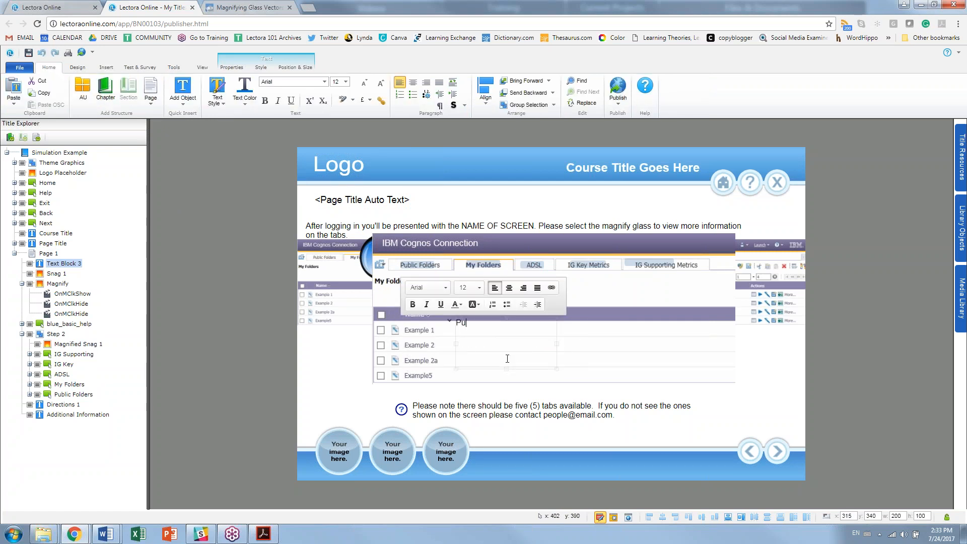
text(blic Foldi)
text(rs:)
key(alt+Tab)
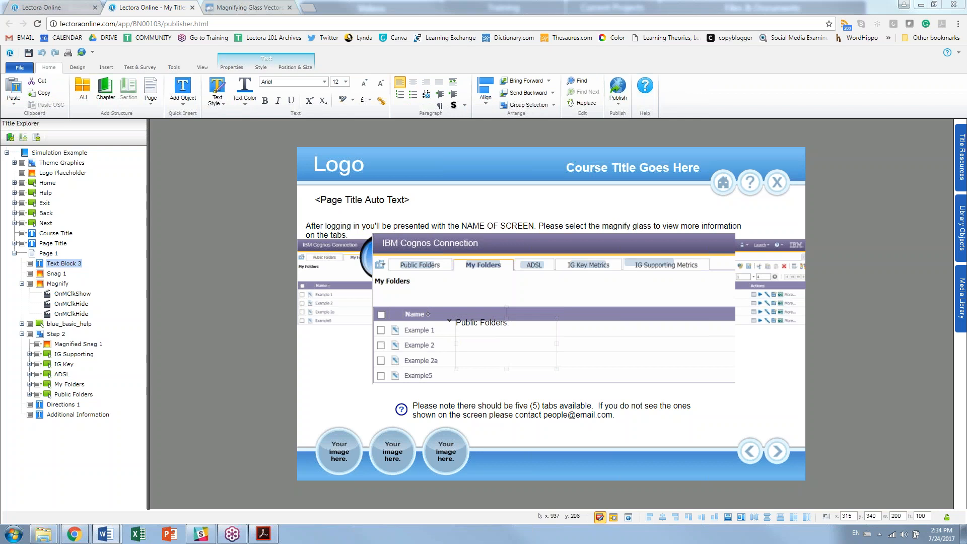
click(518, 337)
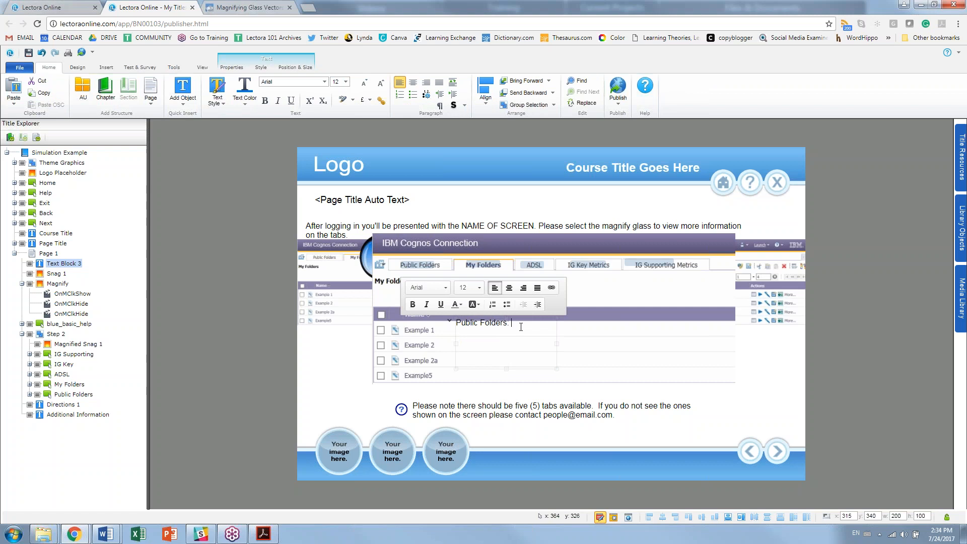
text(Items available to everyone with proper access.)
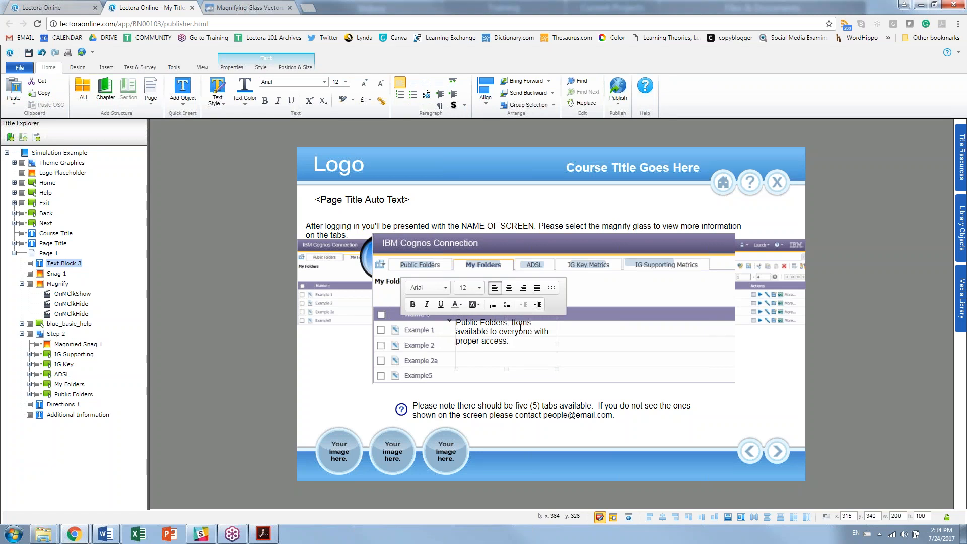
click(854, 371)
Step: Give the text block a light grey background, widen it and shorten its height to fit
click(55, 263)
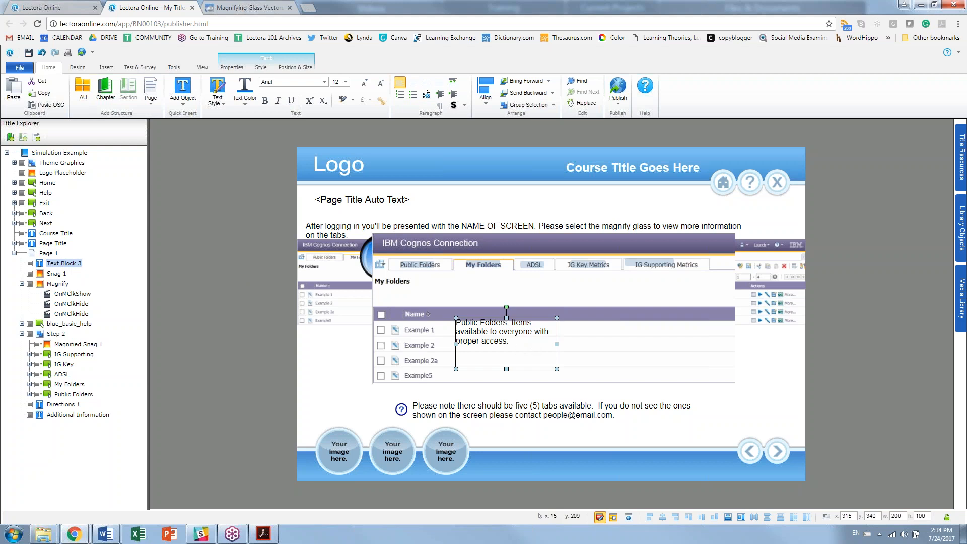
click(258, 69)
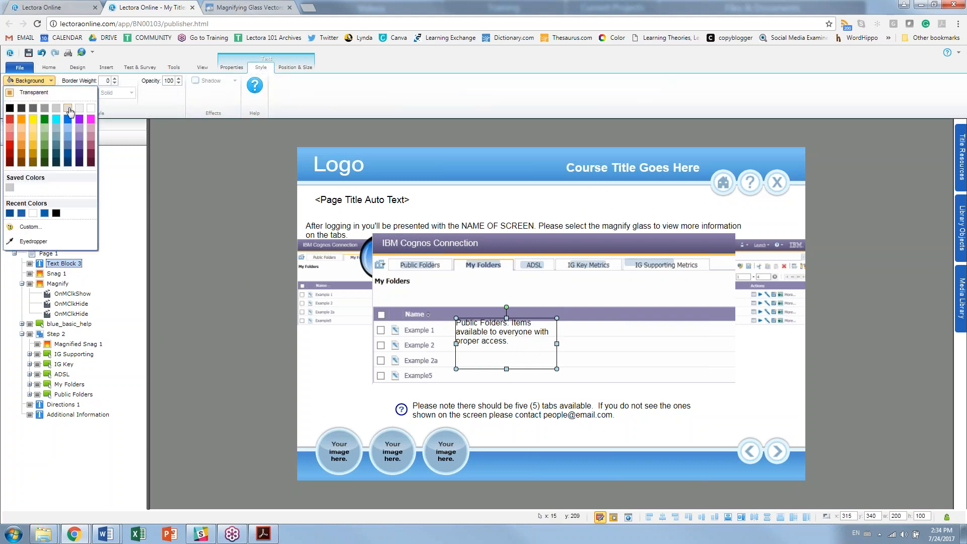
click(67, 108)
drag(556, 343, 624, 346)
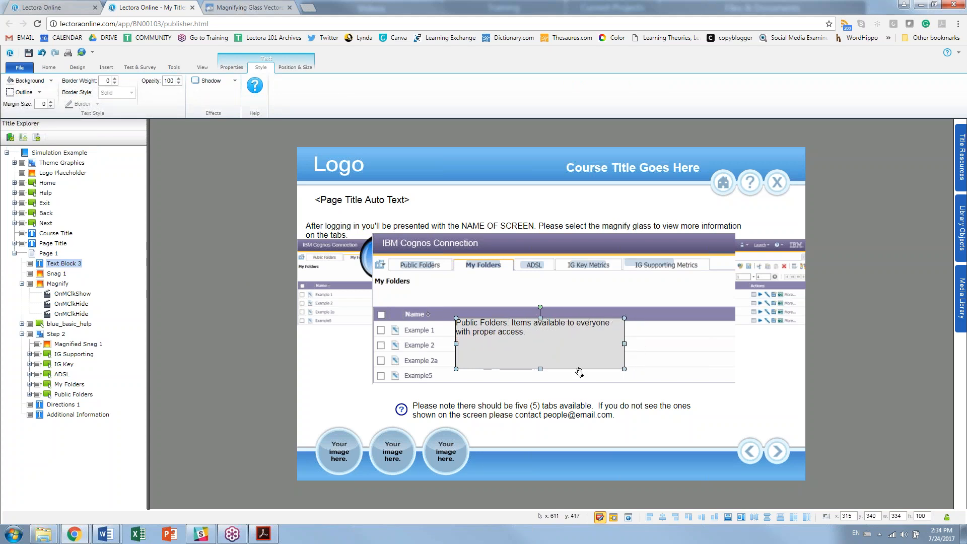
mouse_move(540, 368)
mouse_down()
mouse_move(539, 348)
mouse_move(539, 374)
mouse_up()
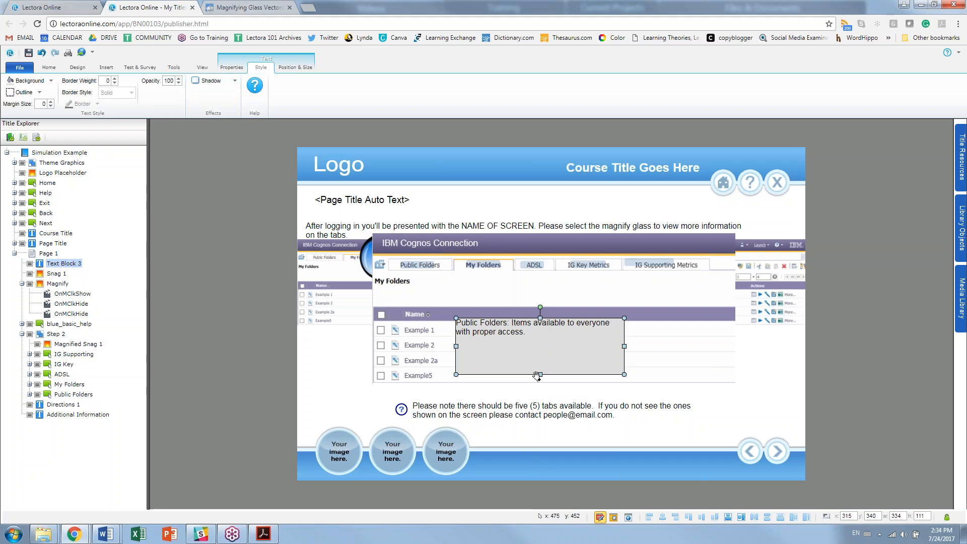
click(406, 266)
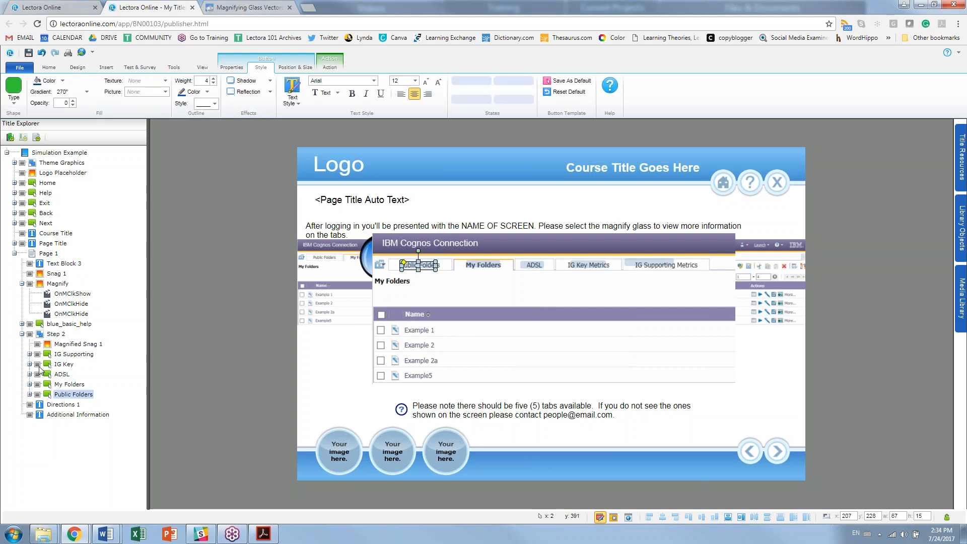
Step: Set the Public Folders tab's click action to Show, targeting Text Block 3
click(29, 394)
click(78, 404)
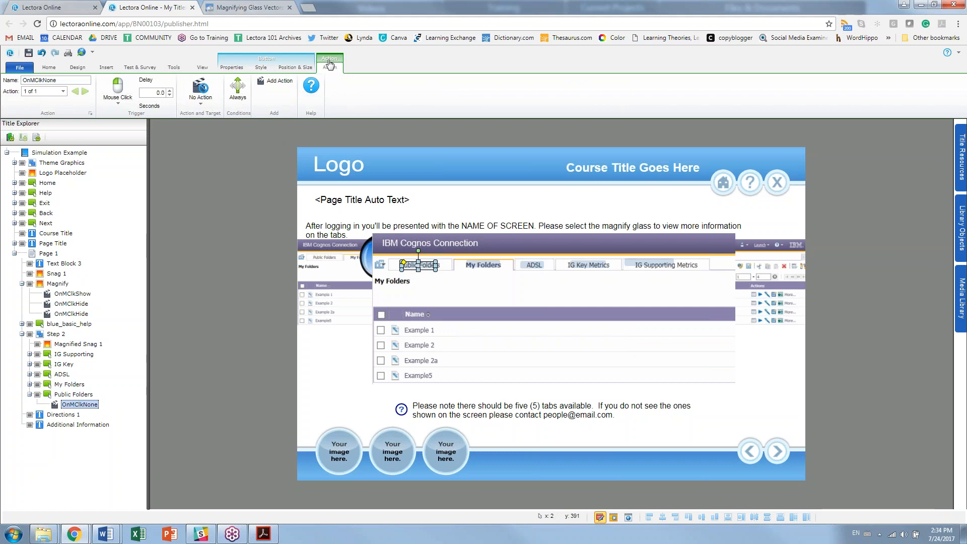
click(197, 111)
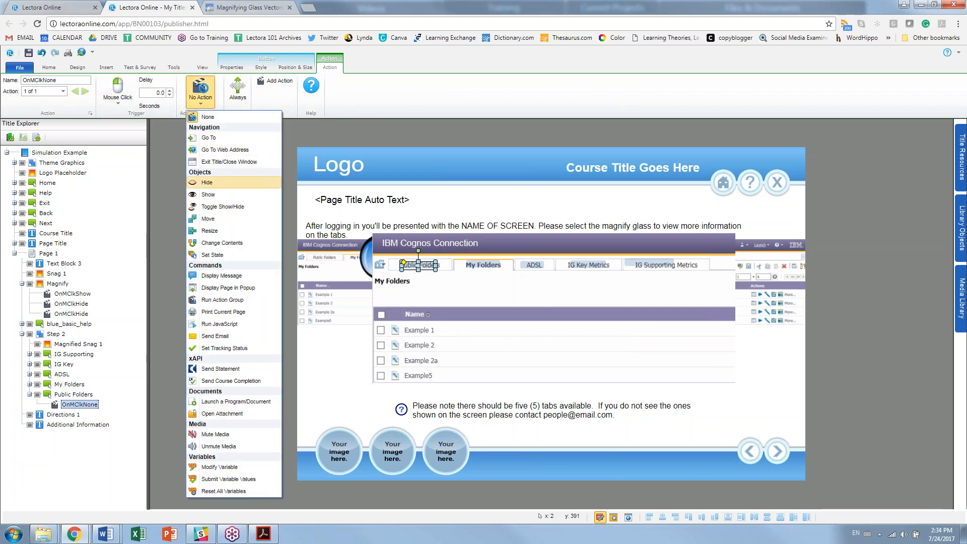
click(216, 195)
click(266, 84)
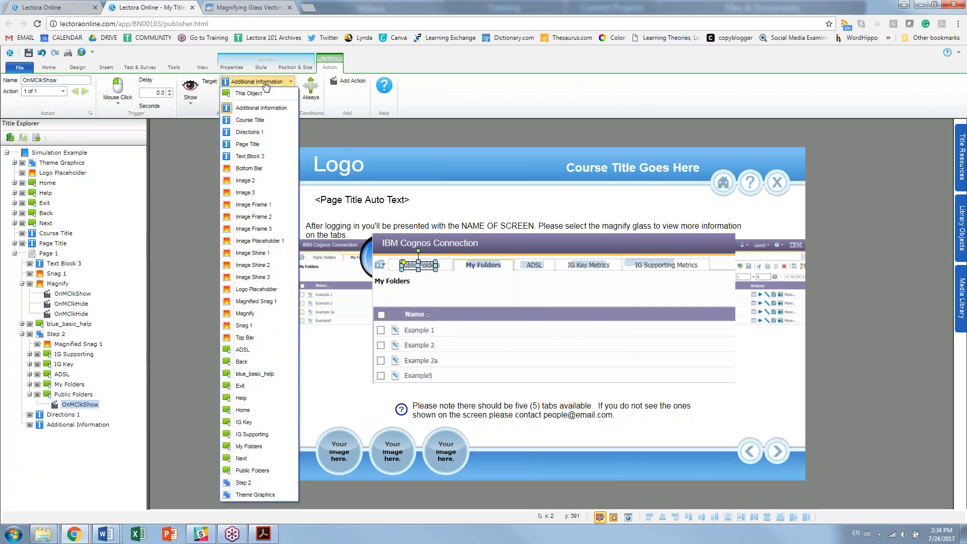
click(249, 157)
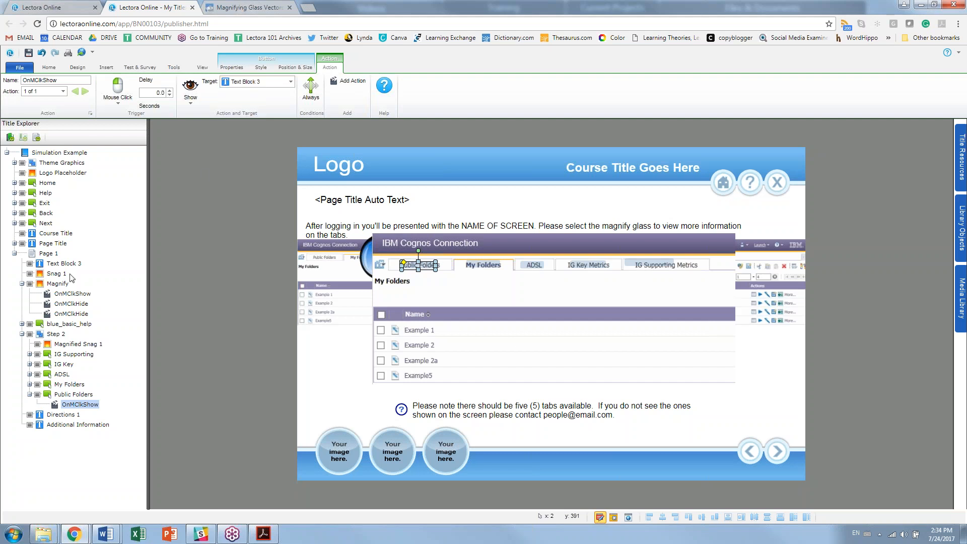
Step: Rename Text Block 3 to 'Public Folders' in the page tree
click(64, 263)
click(71, 264)
text(Public Foler)
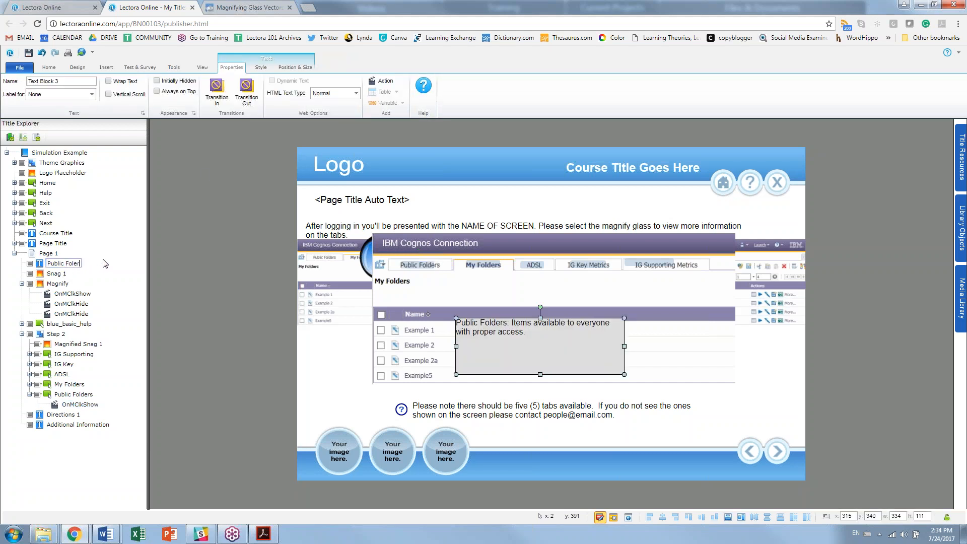
key(BackSpace)
key(BackSpace)
text(ders)
key(Return)
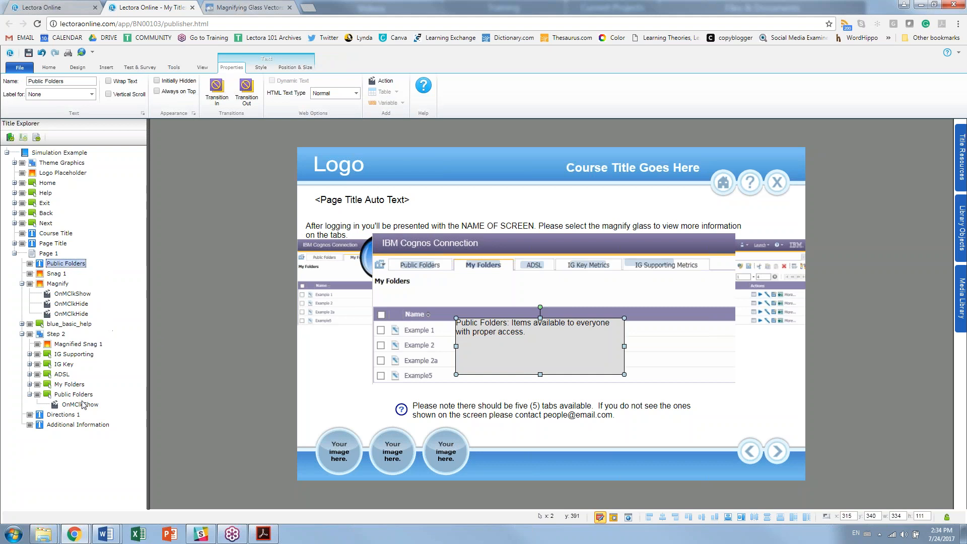
click(614, 518)
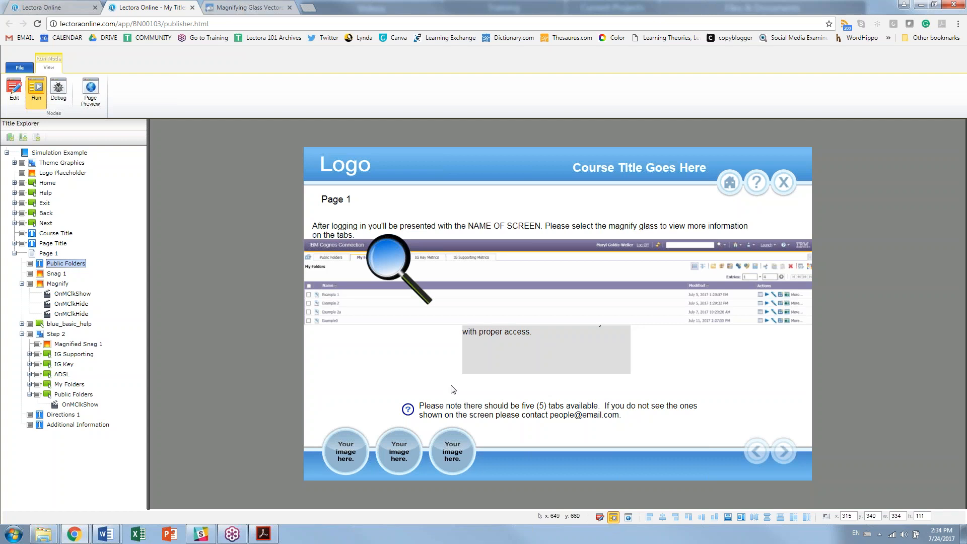
click(394, 268)
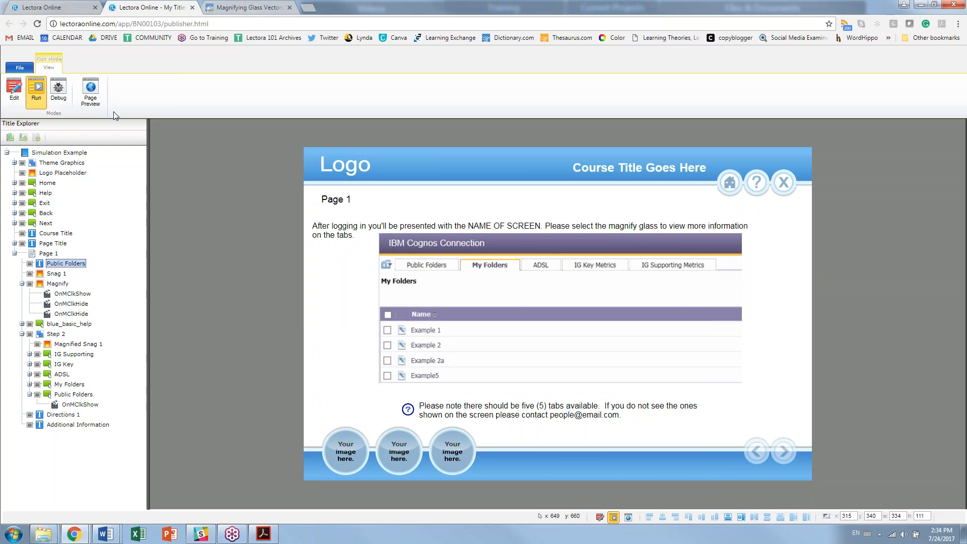
click(14, 90)
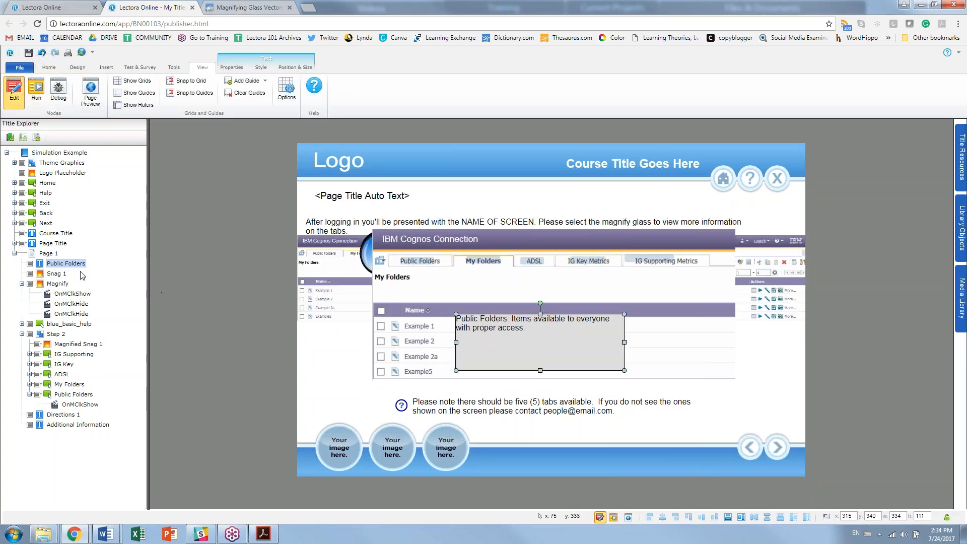
Step: Make the Public Folders text box initially hidden, then test-run the page with the enlarged screenshot
click(233, 69)
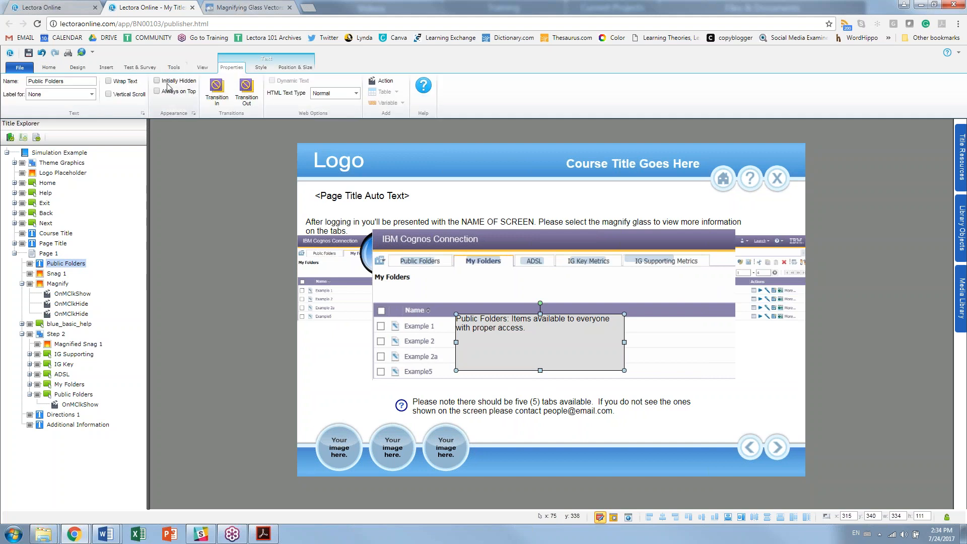
click(172, 81)
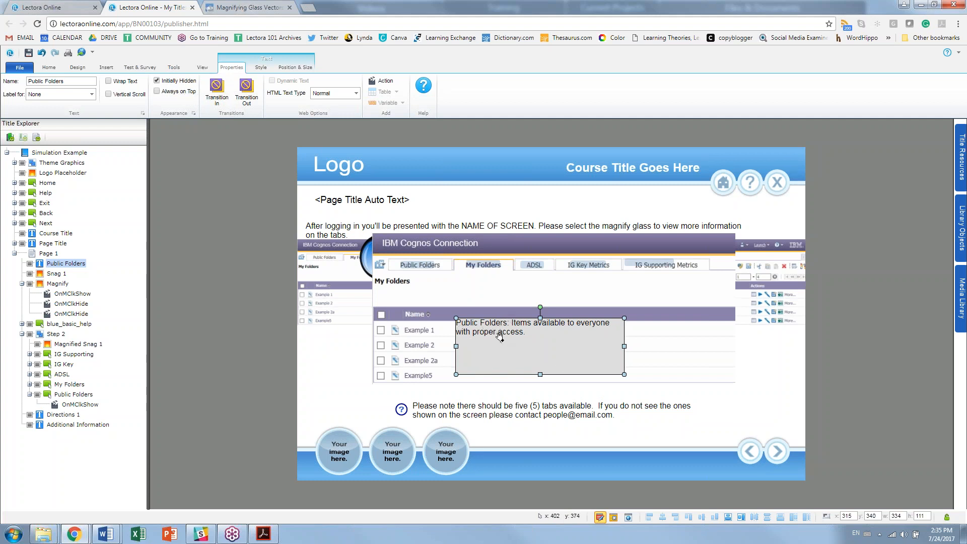
click(613, 518)
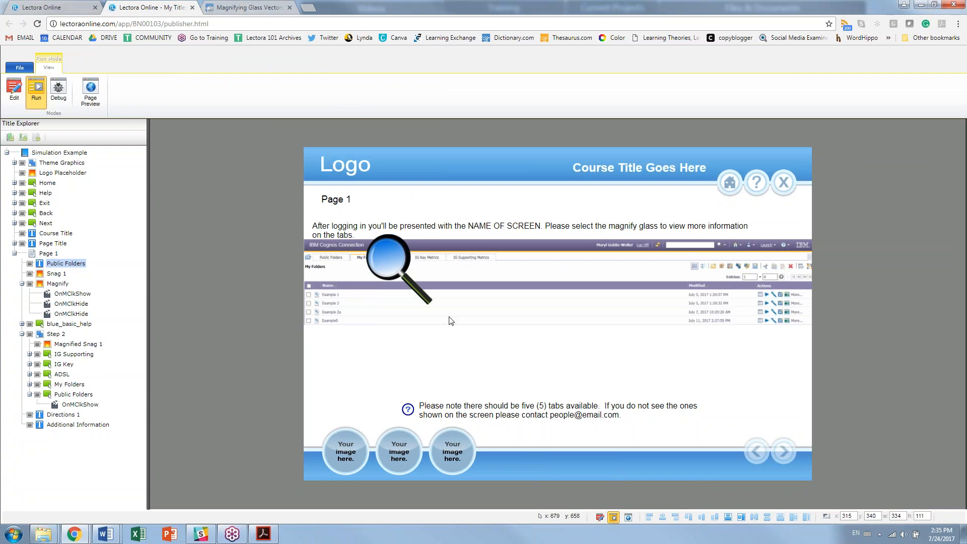
click(398, 268)
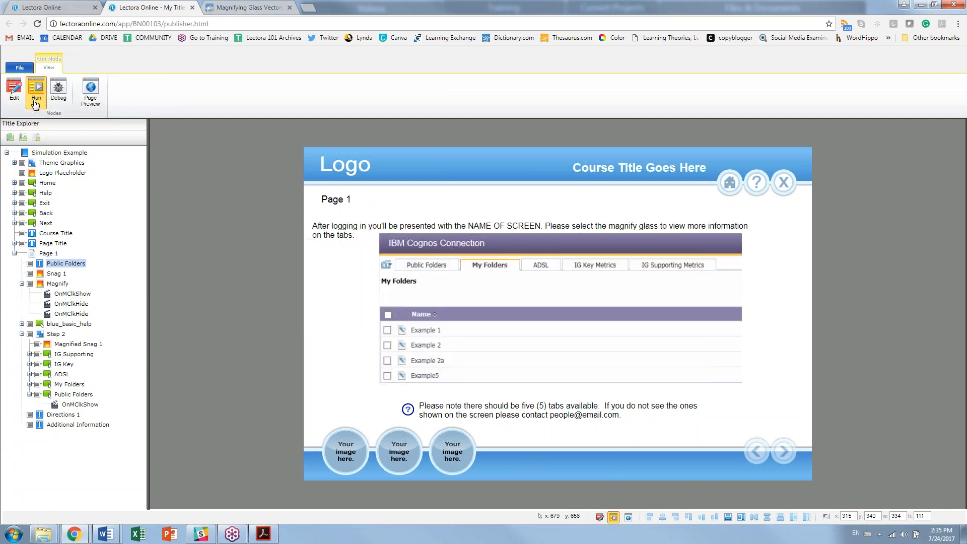
click(12, 90)
click(76, 396)
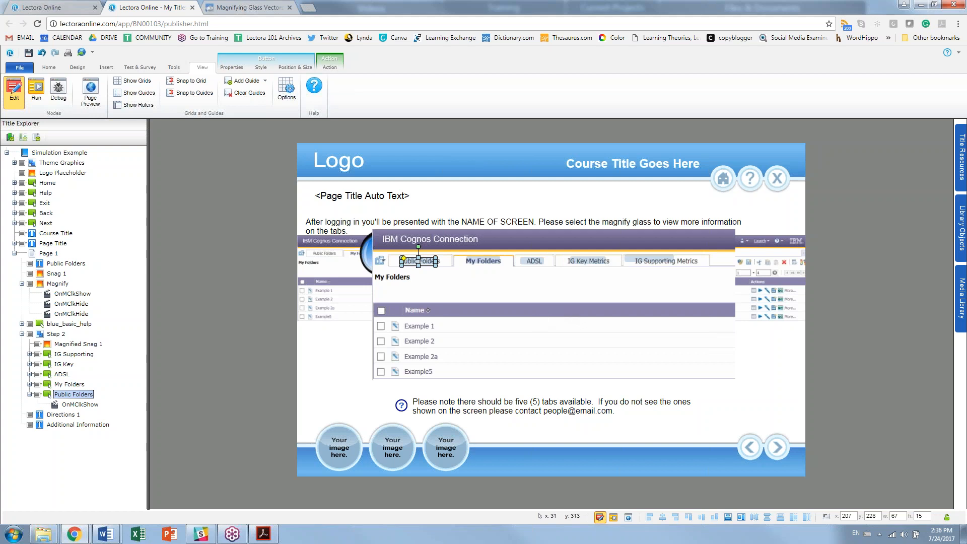
Step: Drag the Public Folders text box down to just above Additional Information
click(56, 264)
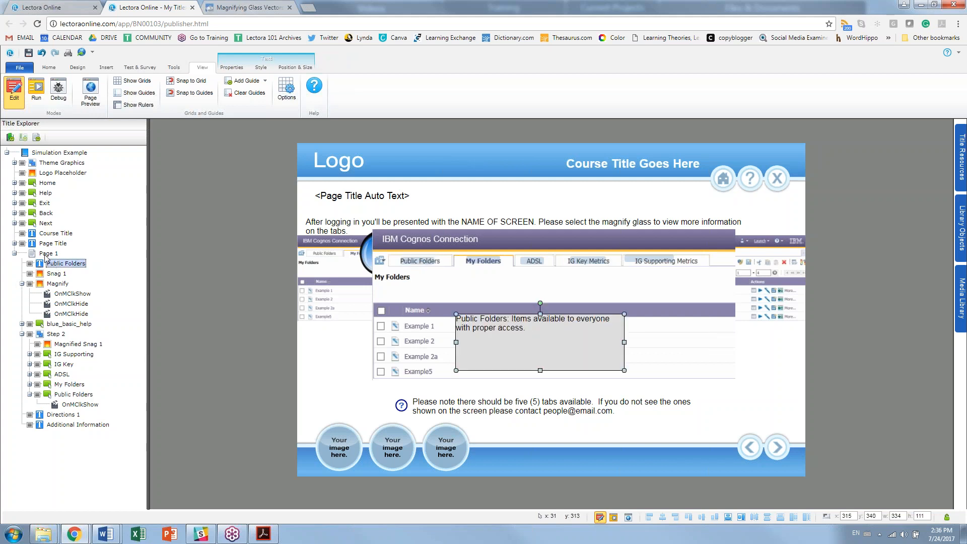
drag(56, 265, 72, 423)
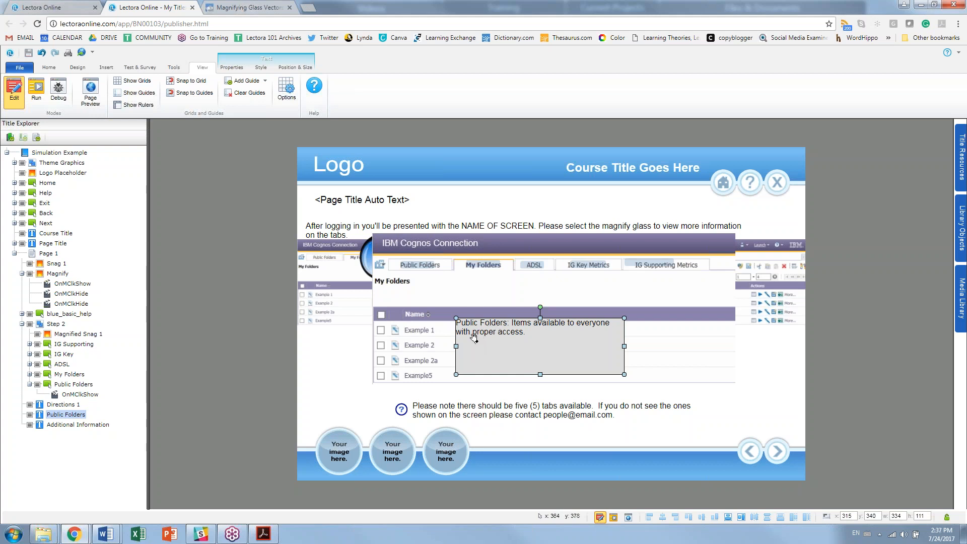
Step: Paste a copy of the Public Folders text box and rename it 'My Folders'
key(ctrl+v)
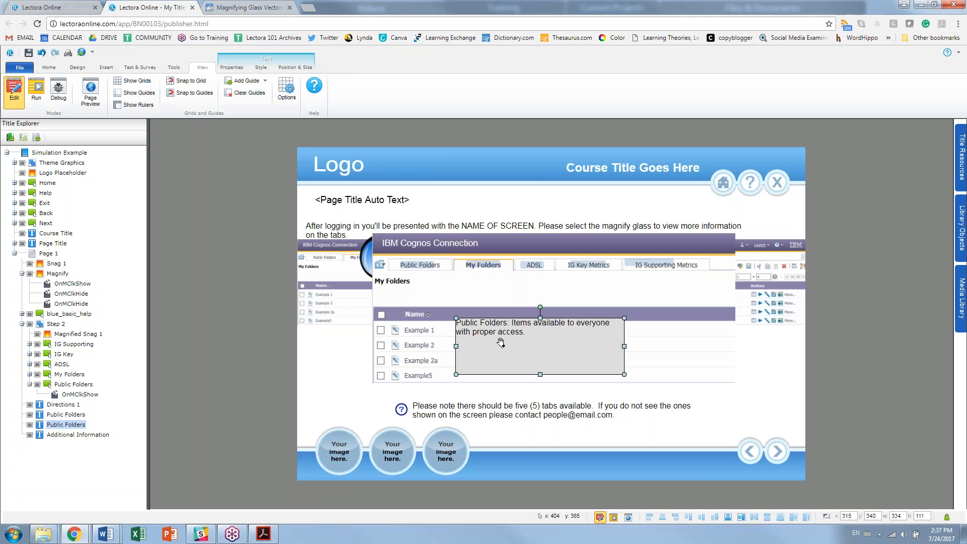
double_click(500, 336)
click(72, 426)
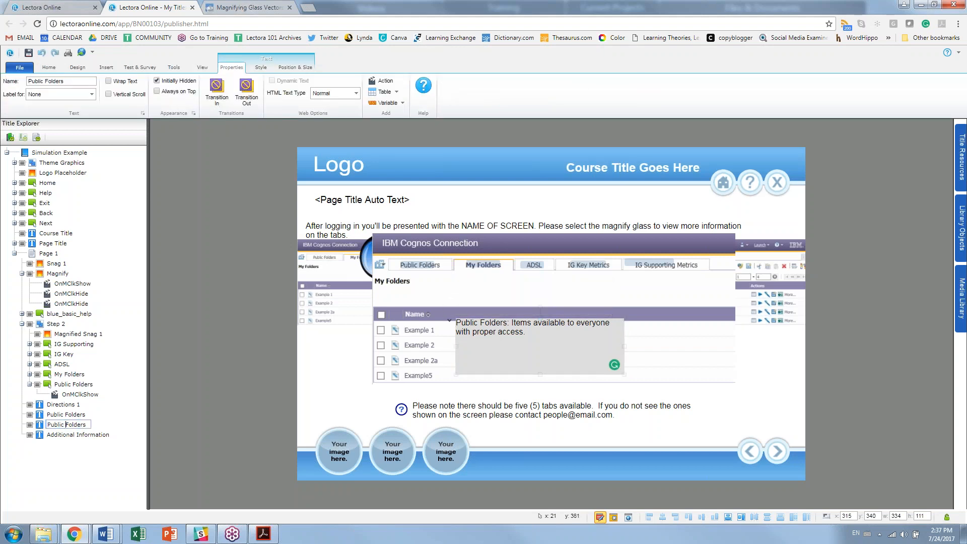
key(BackSpace)
key(BackSpace)
key(BackSpace)
key(BackSpace)
key(BackSpace)
key(BackSpace)
key(BackSpace)
text(My)
click(596, 350)
Step: Change the copy's text to 'My Folders' with the logged-in user description and 'This will be empty at first.'
double_click(478, 323)
text(My)
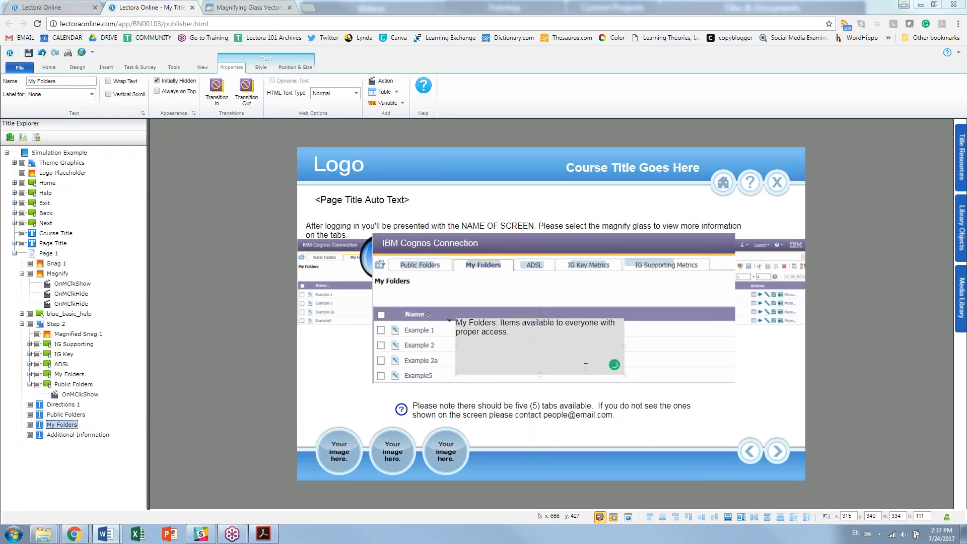
drag(586, 366, 502, 323)
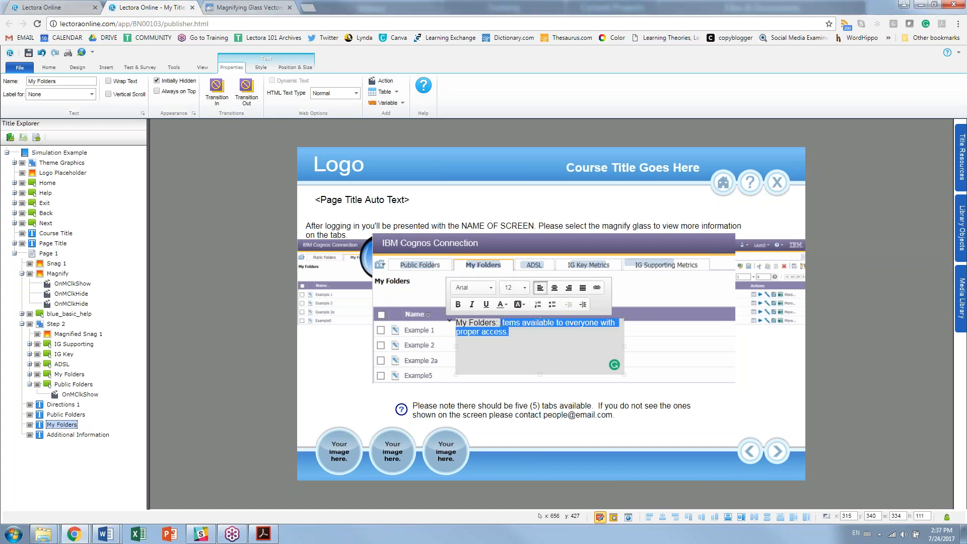
text(Visible only to the logged in user.)
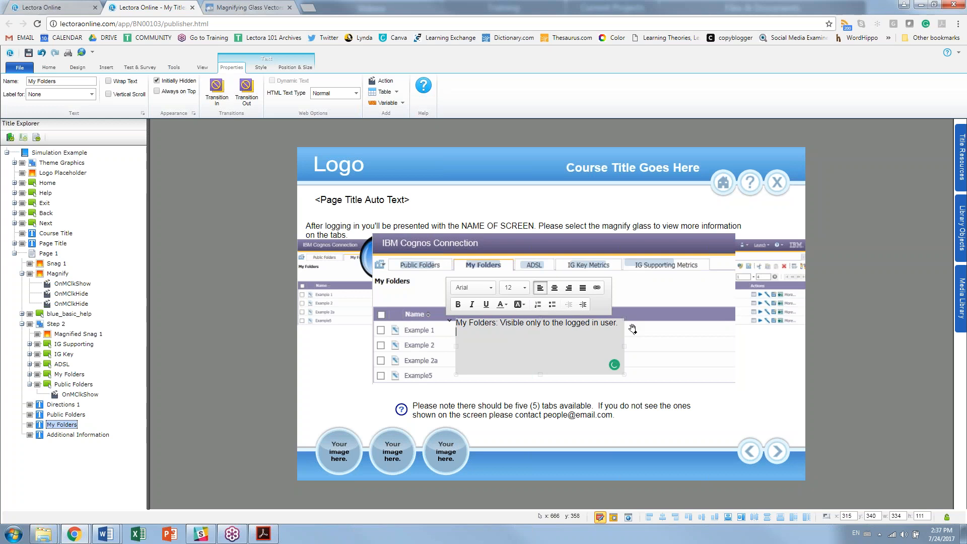
text(This will b)
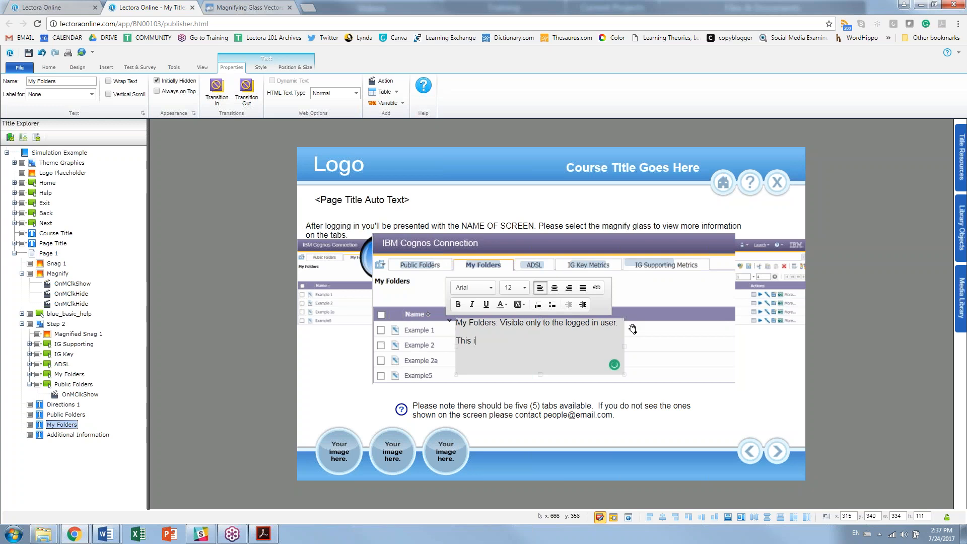
text(e emp)
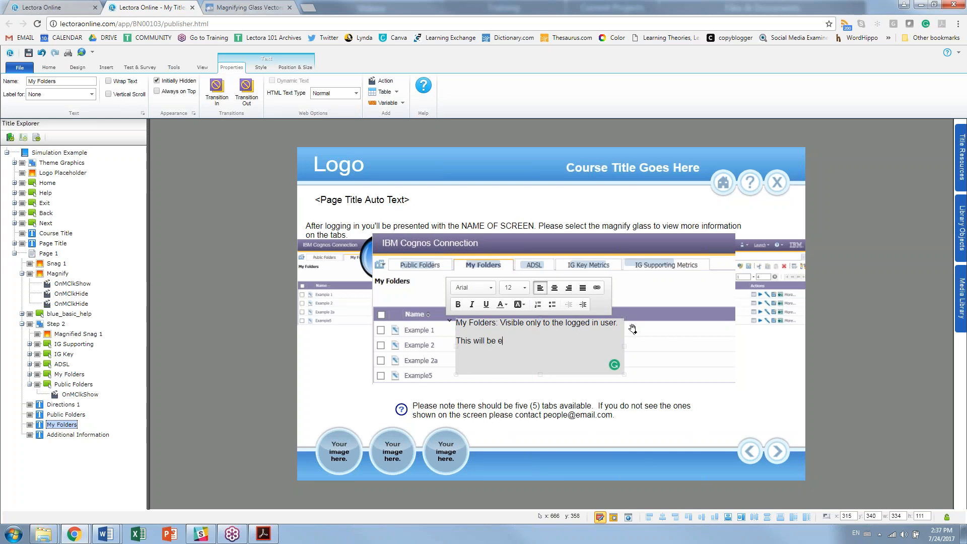
text(at first.)
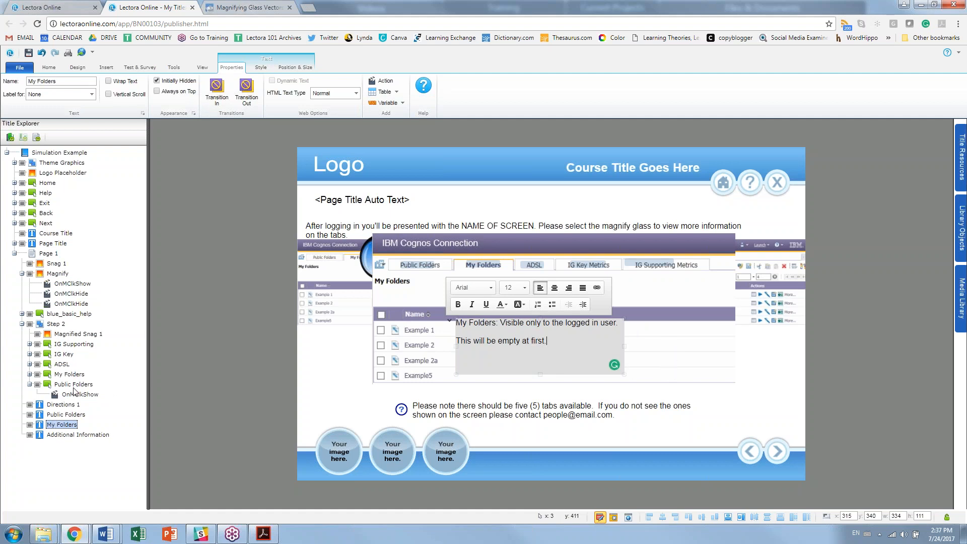
Step: Add a mouse-click Show action on the My Folders tab targeting the My Folders text box
click(486, 265)
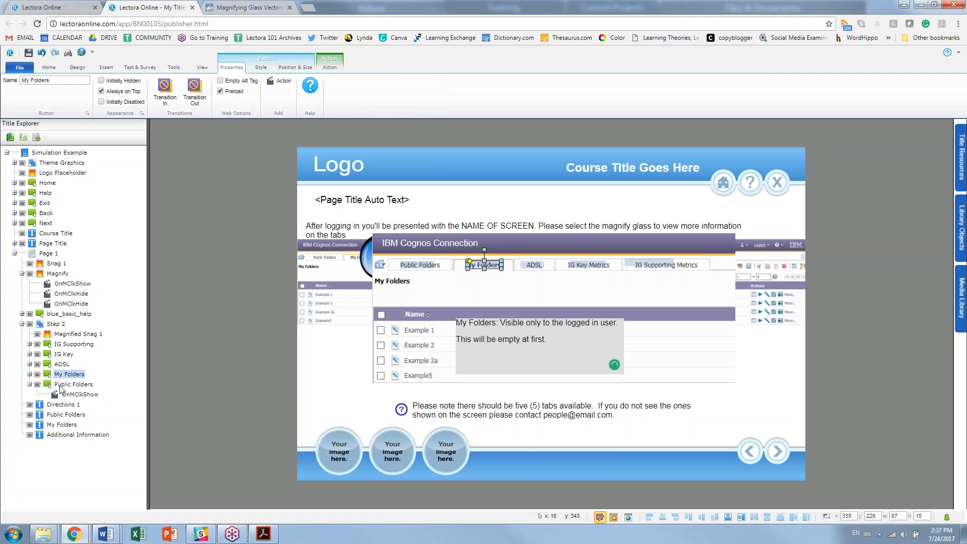
click(30, 375)
click(70, 385)
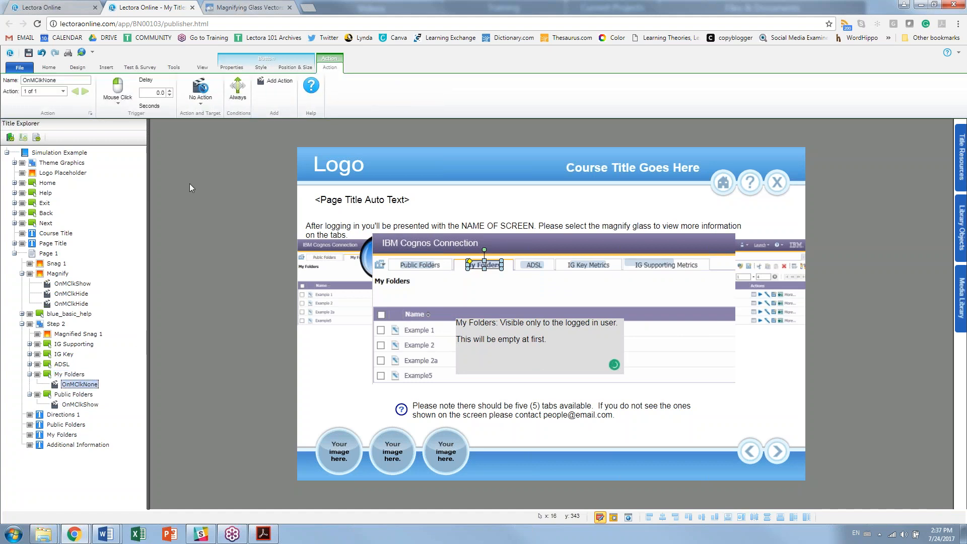
click(201, 93)
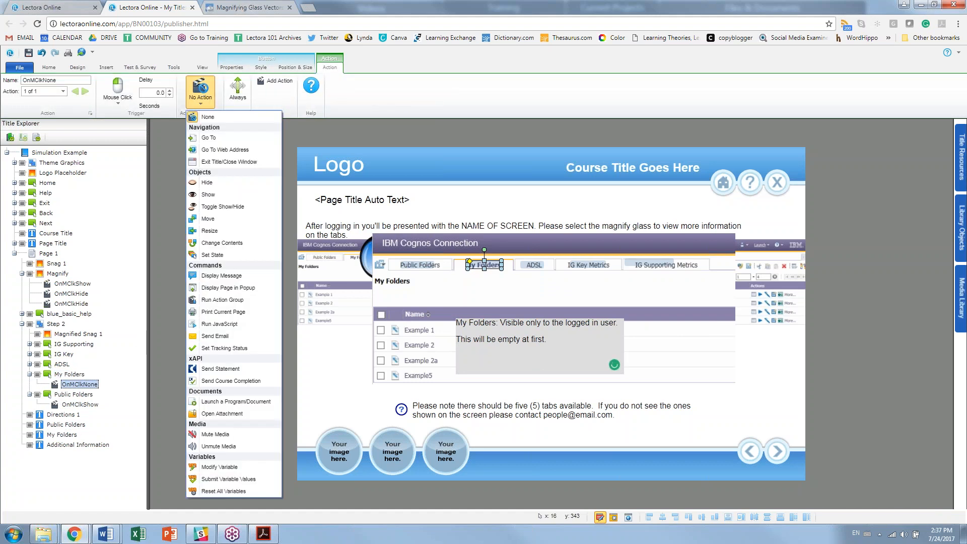
click(208, 195)
click(291, 81)
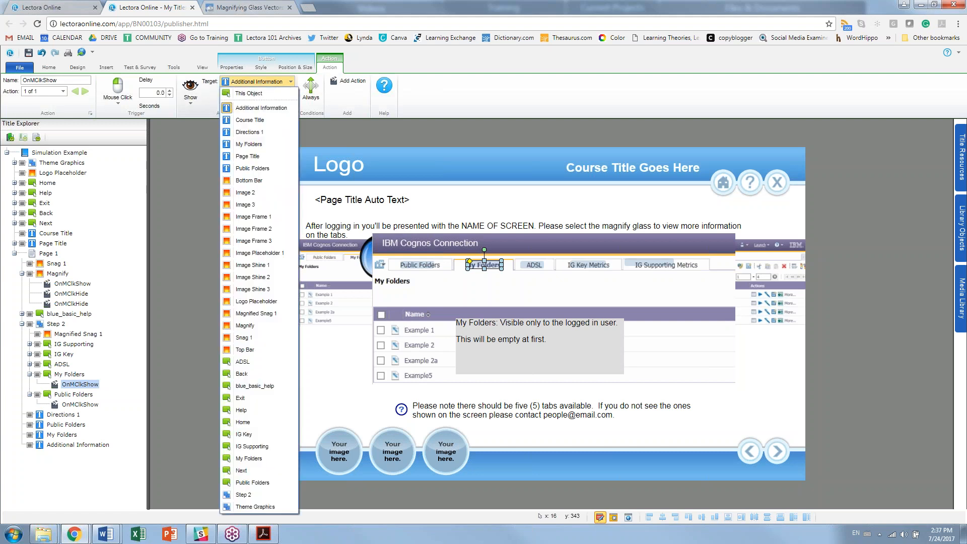
click(262, 144)
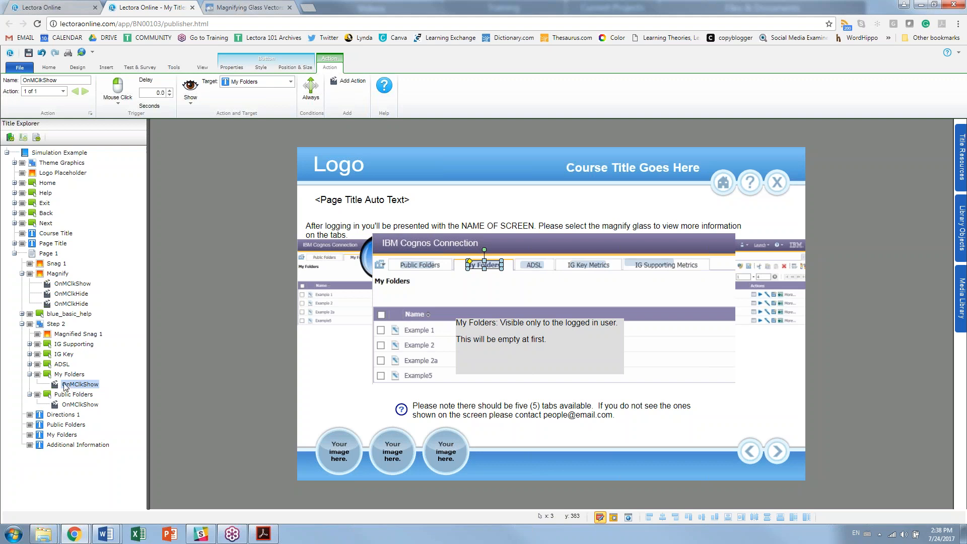
Step: Add a Hide action on the My Folders tab targeting the Public Folders text box
click(347, 81)
click(201, 101)
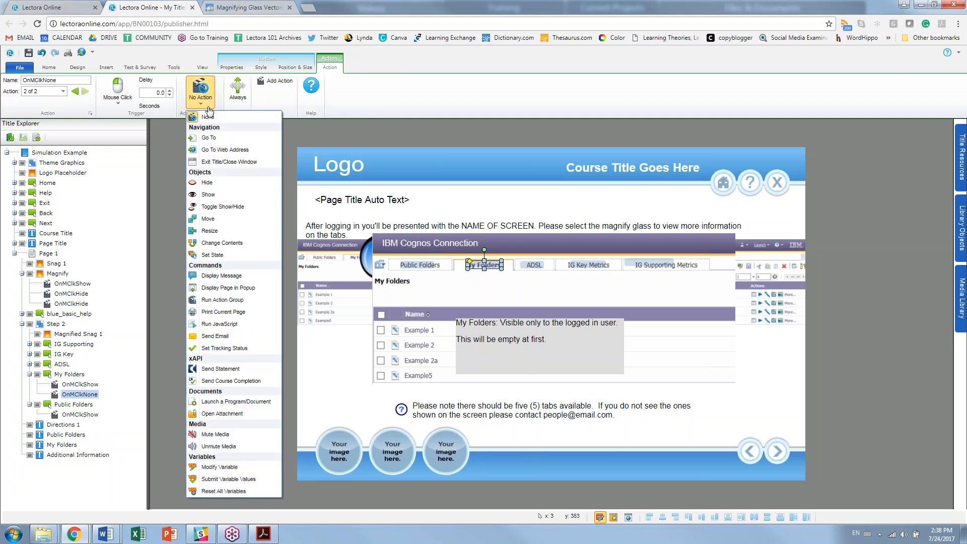
click(228, 184)
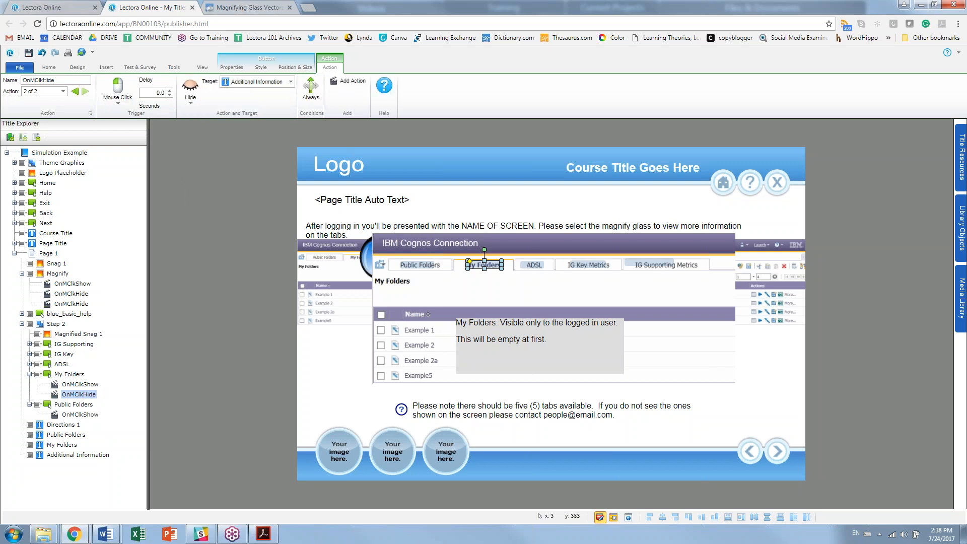
click(257, 81)
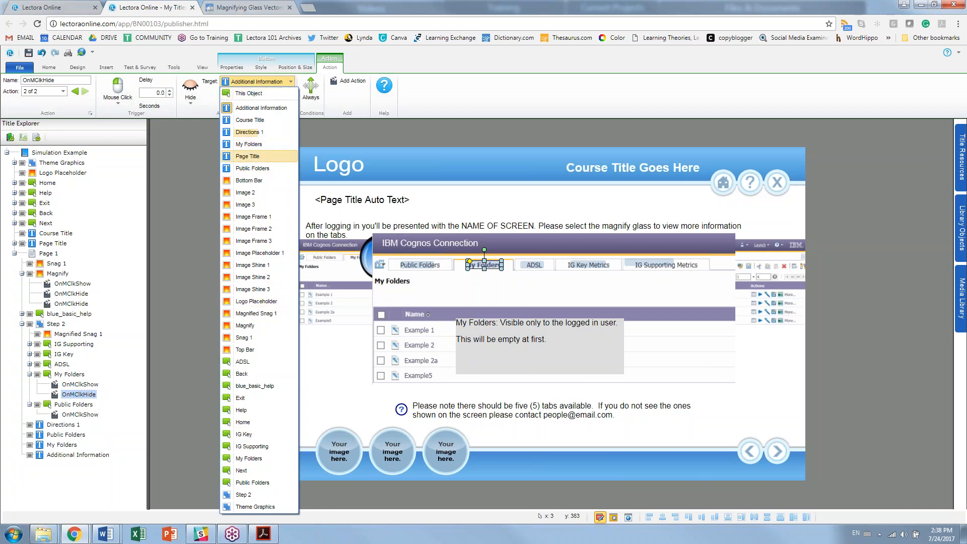
click(252, 168)
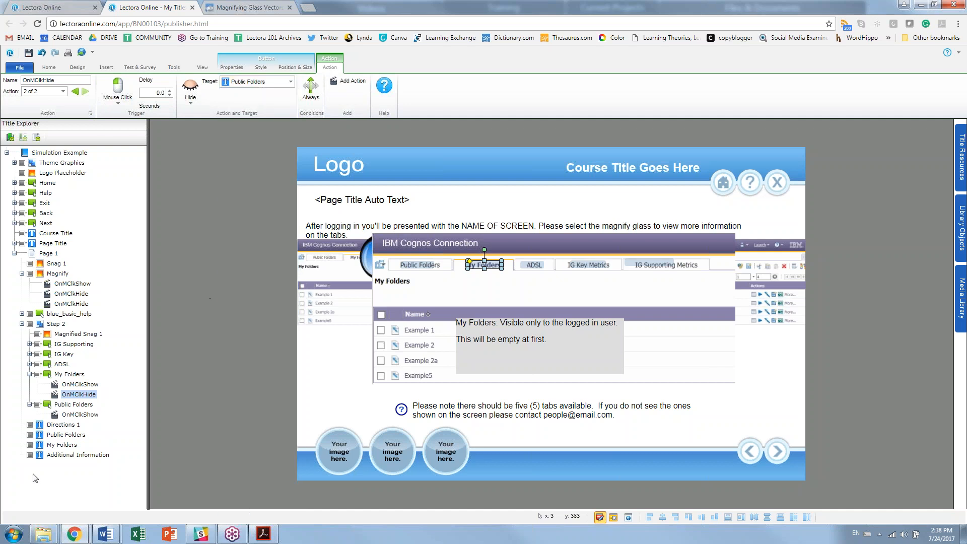
Step: Add a Hide action on the Public Folders tab targeting the My Folders text box
click(77, 415)
click(347, 81)
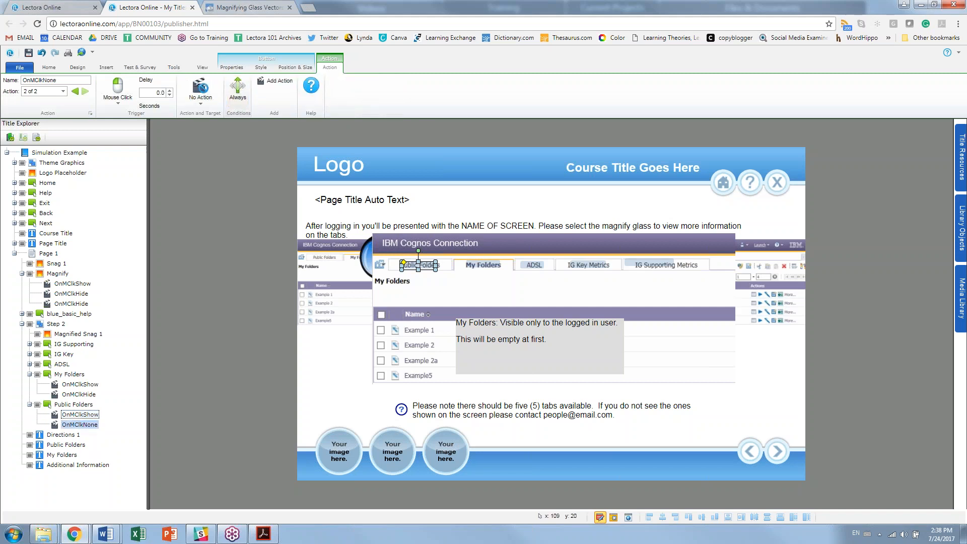
click(201, 93)
click(208, 183)
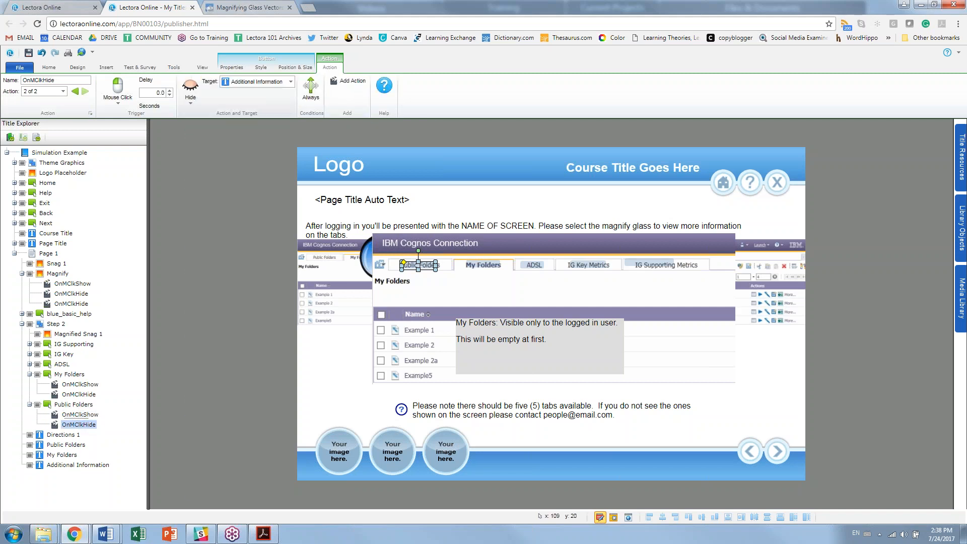
click(255, 86)
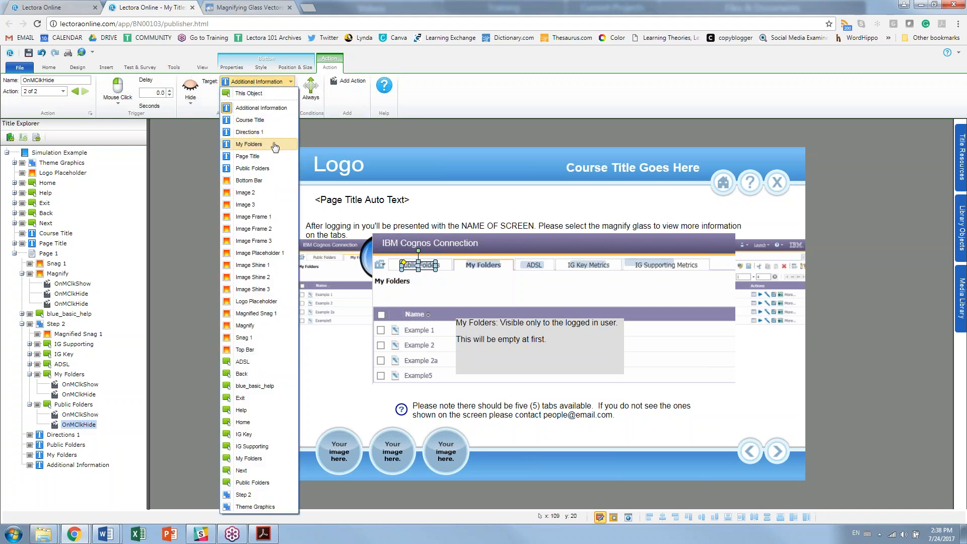
click(249, 145)
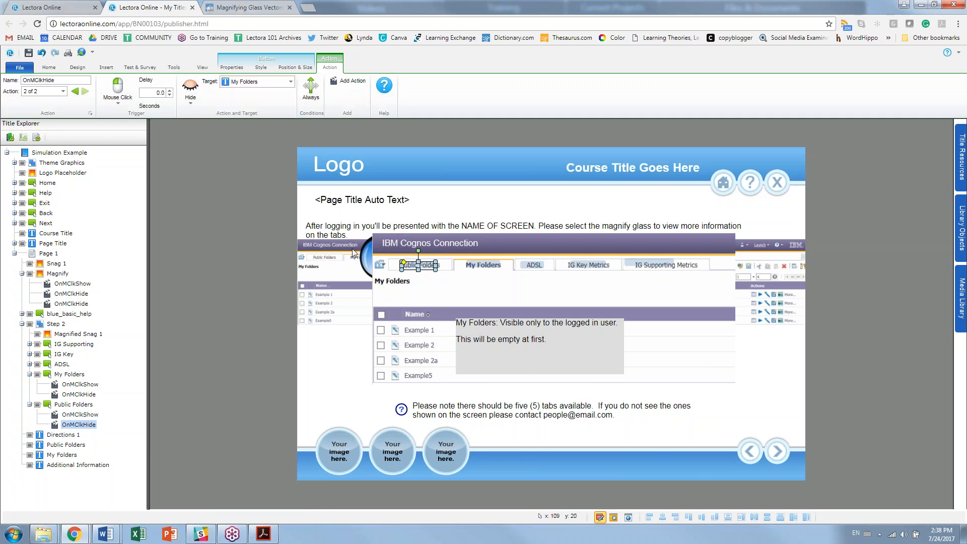
Step: Run the page, enlarge the screenshot, toggle between the Public Folders and My Folders tabs, then return to editing
click(614, 518)
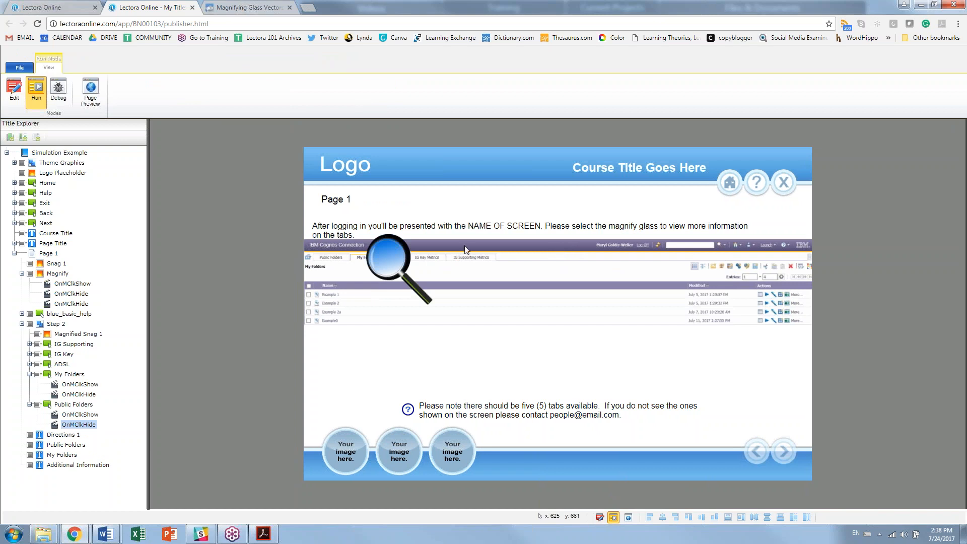
click(398, 259)
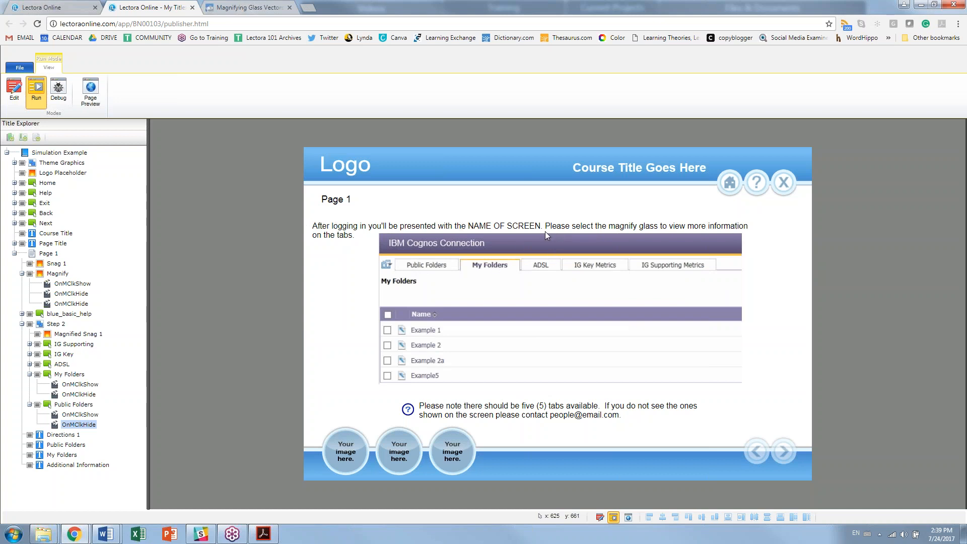
click(421, 266)
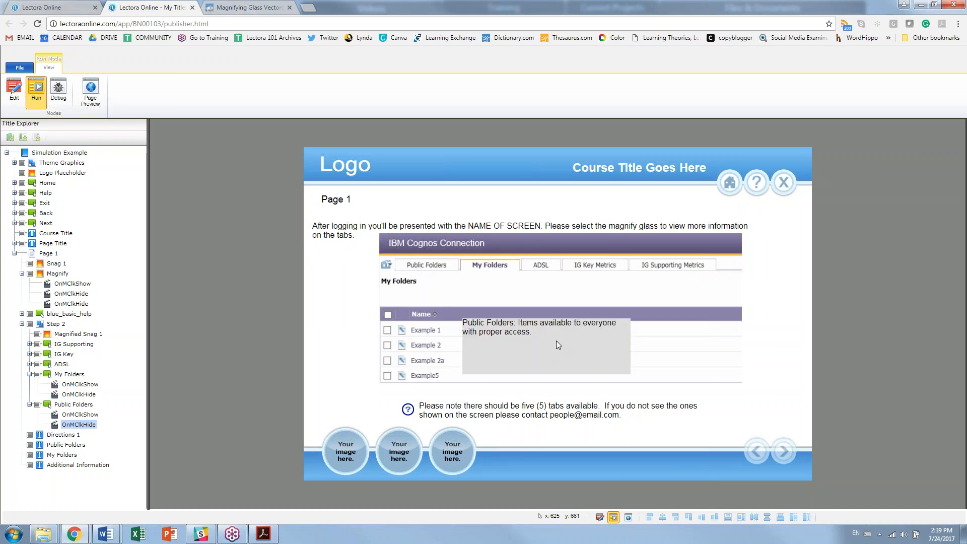
click(486, 268)
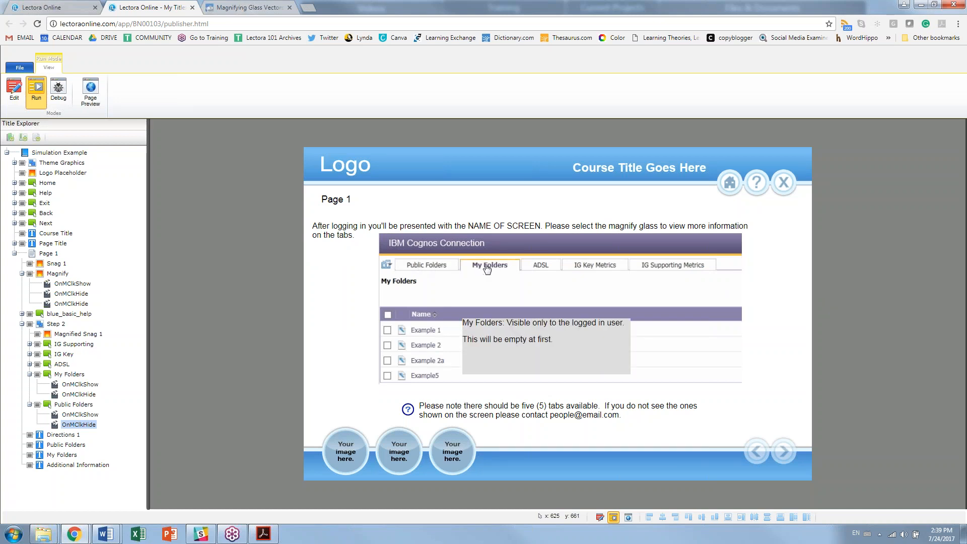
click(432, 268)
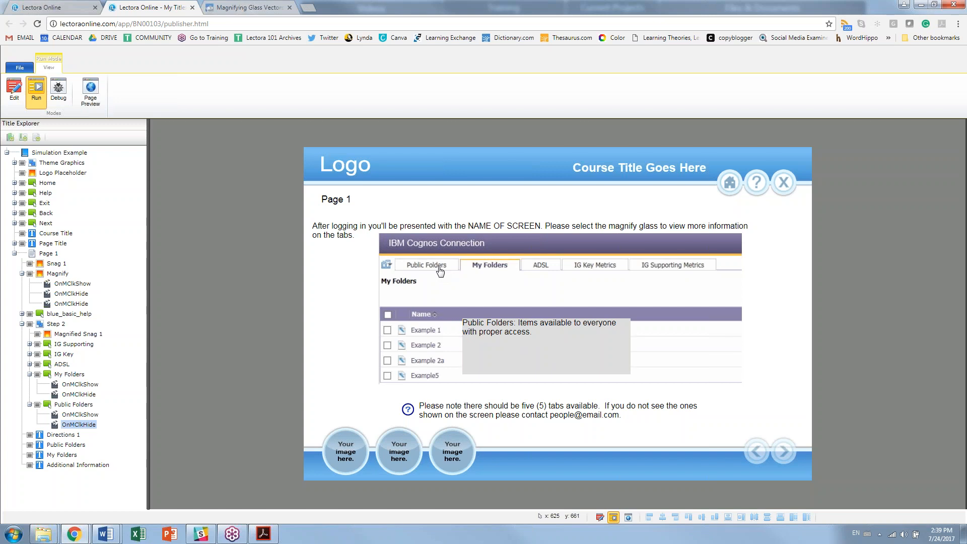
click(13, 101)
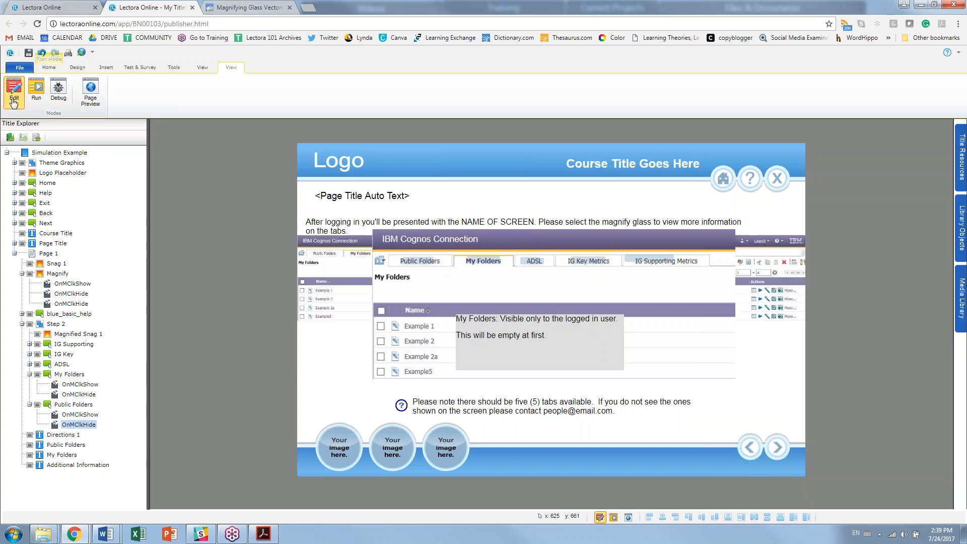
click(473, 345)
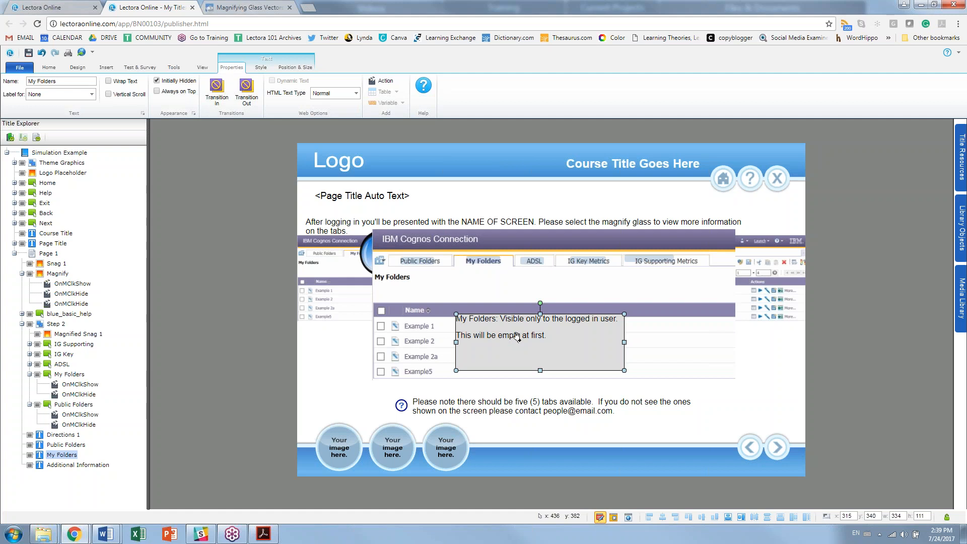
Step: Rename Page 1 to 'On Screen'
click(49, 252)
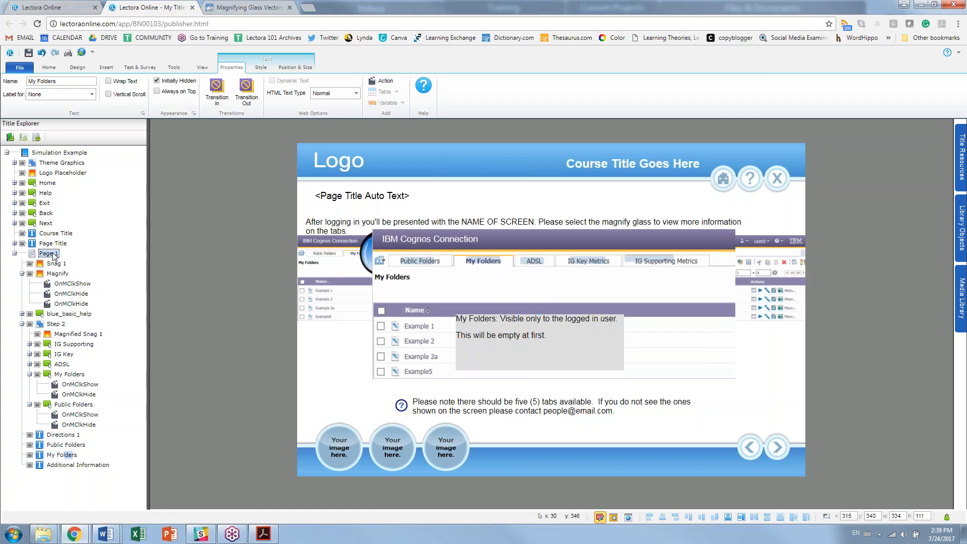
click(49, 252)
text(On Screen)
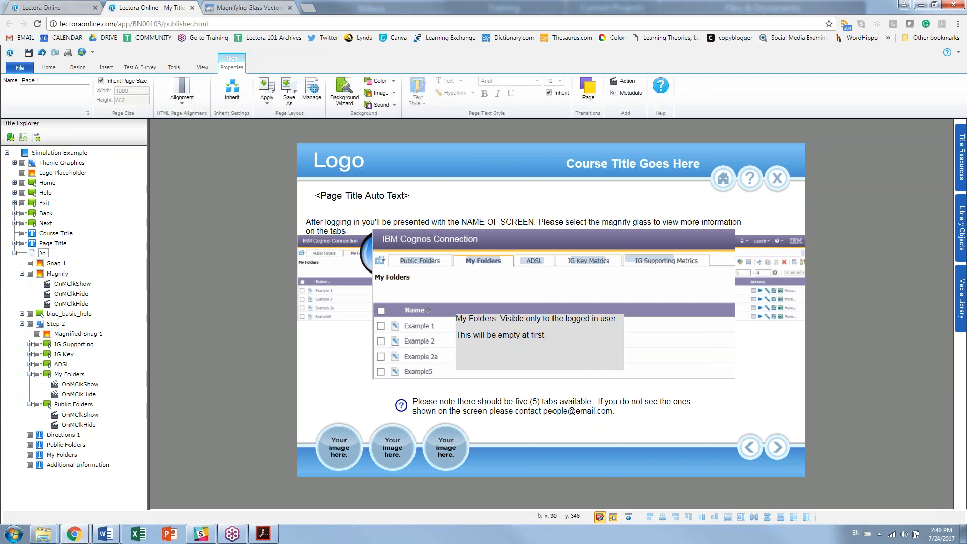
key(Return)
click(15, 253)
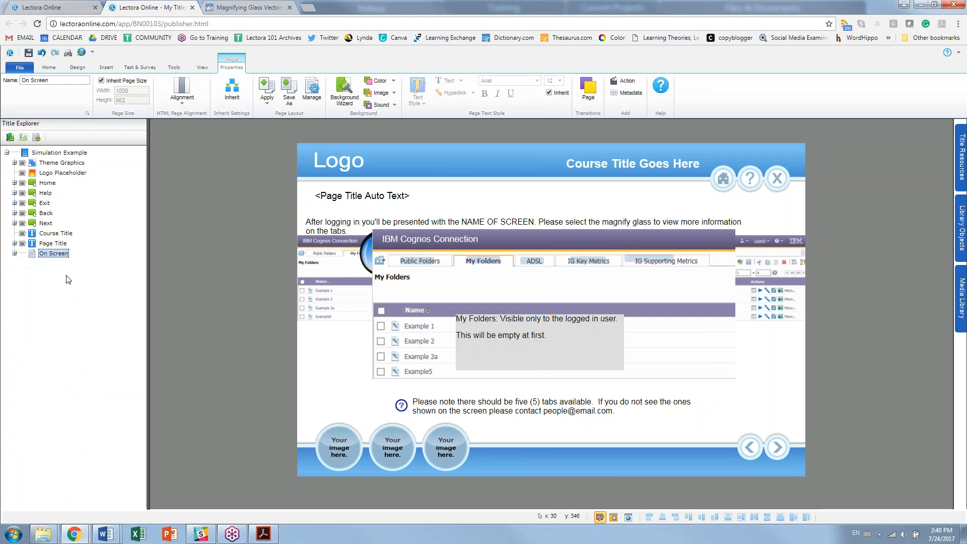
click(15, 253)
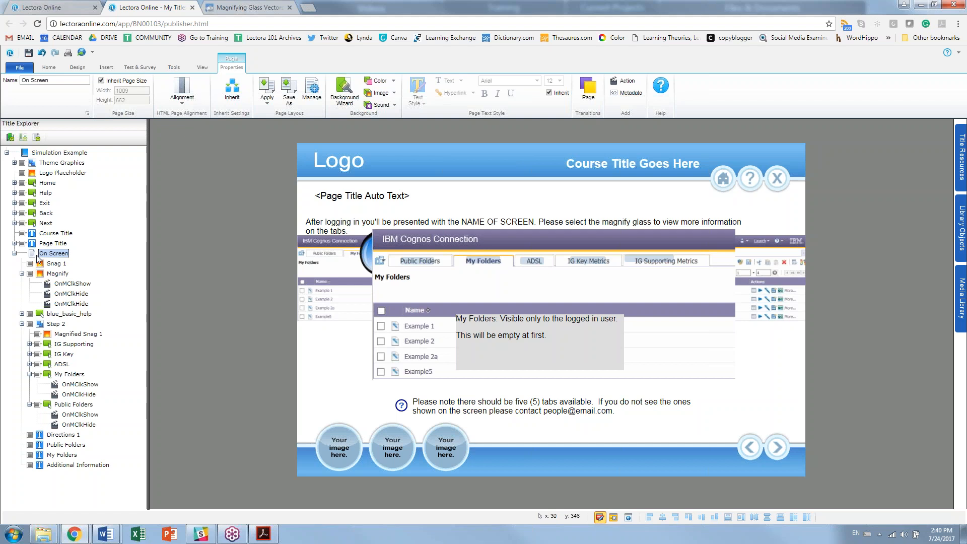
Step: Duplicate the page as 'Pop Ups' and delete its folder info boxes
key(ctrl+v)
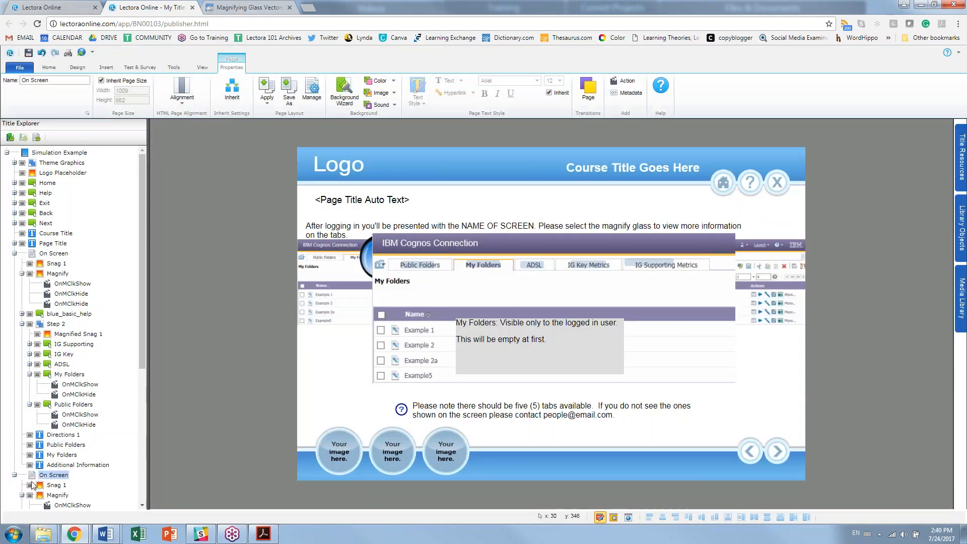
click(52, 477)
text(Pop Ups)
key(Return)
drag(142, 326, 141, 456)
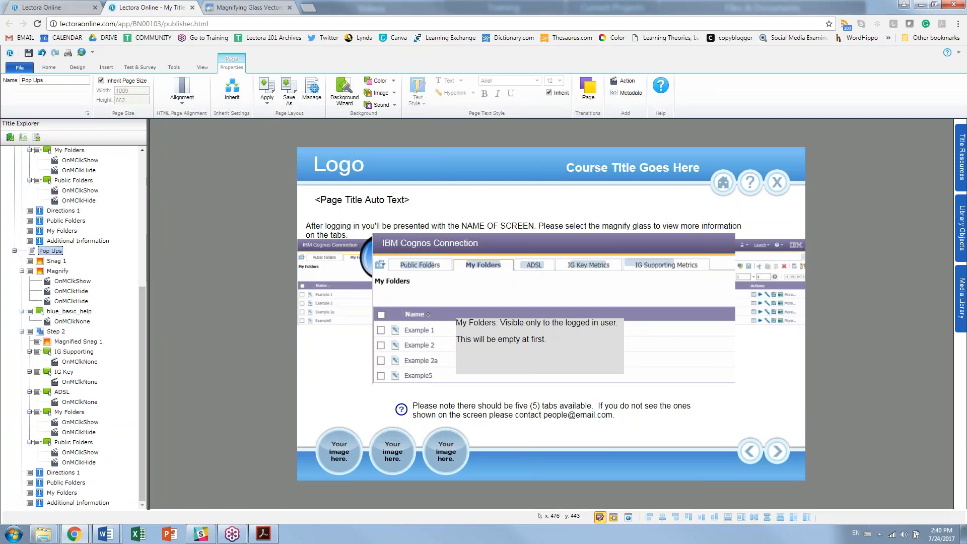
click(525, 357)
click(525, 356)
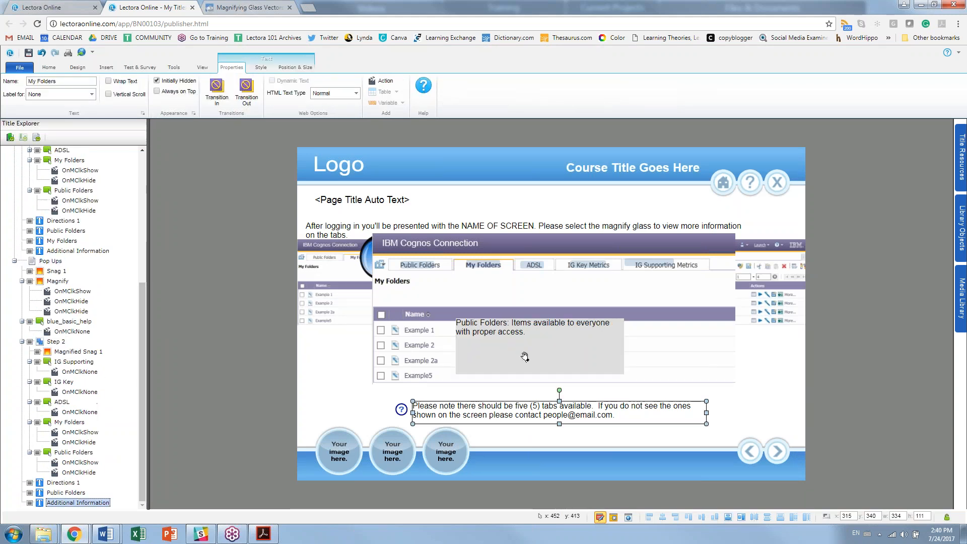
key(Delete)
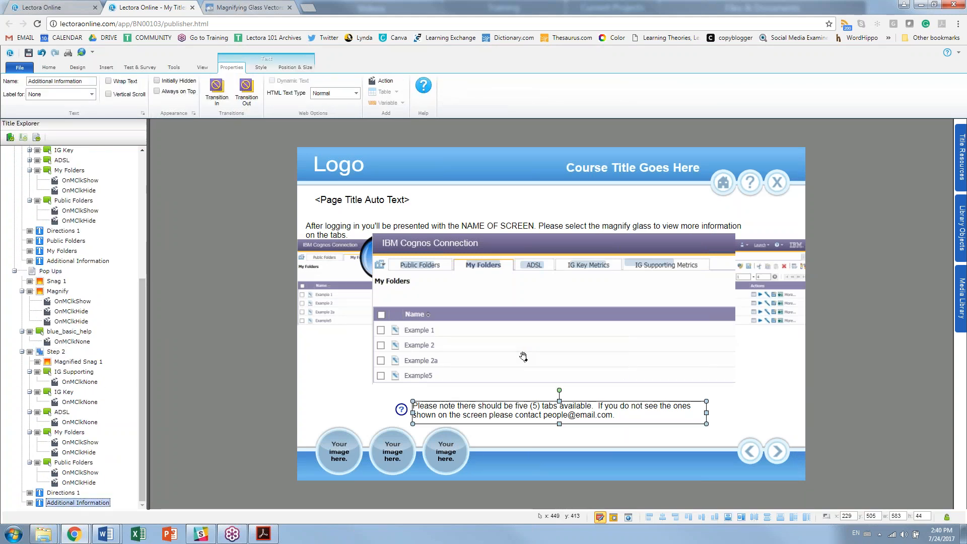
Step: Add a new chapter with a page at the end of the title
click(49, 67)
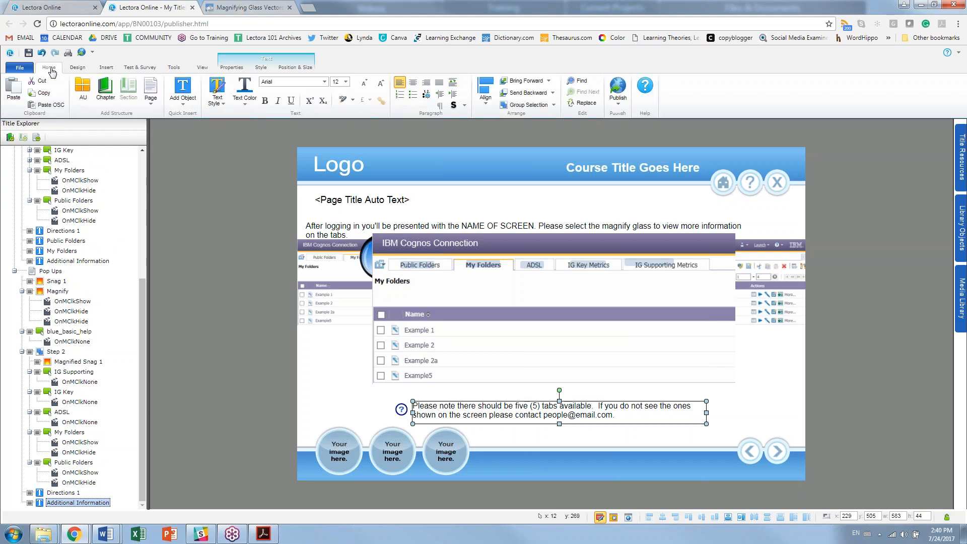
click(105, 88)
click(62, 493)
Step: Name the chapter Pops and rename its first page to My Folders
text(Pops)
key(Return)
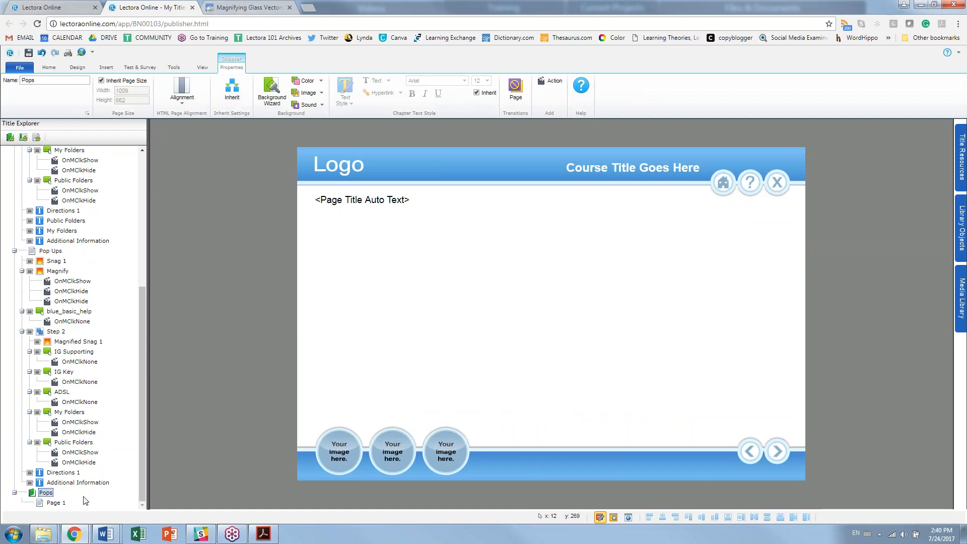
click(55, 504)
click(53, 505)
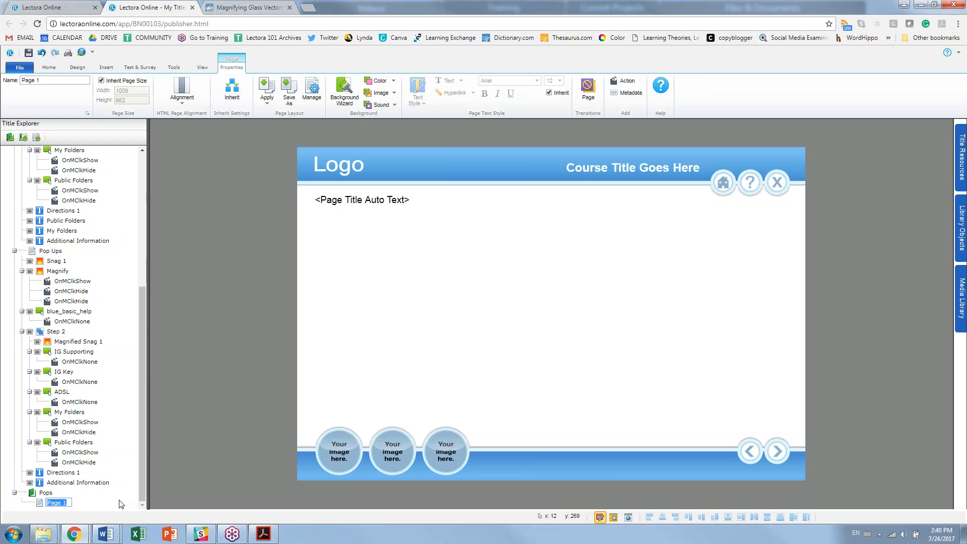
text(My Folders)
key(Return)
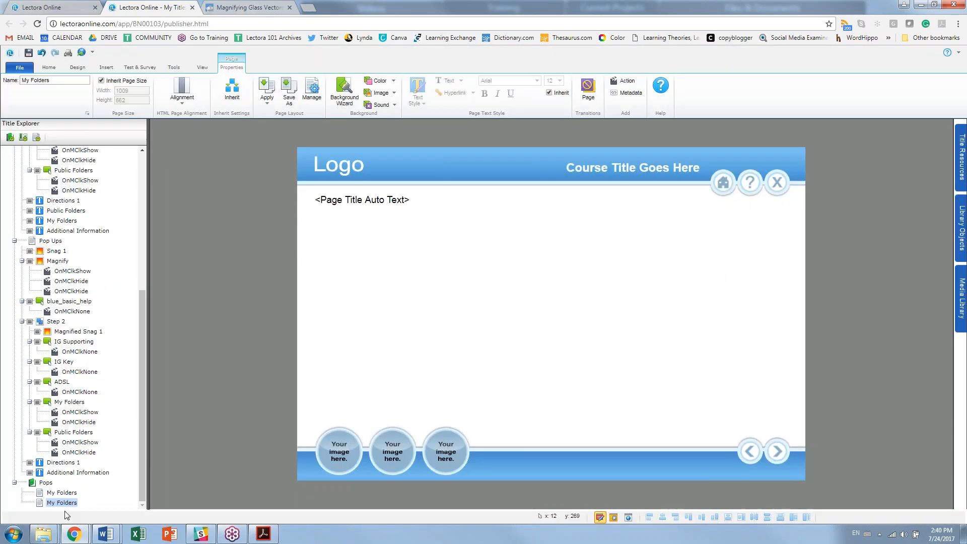
Step: Rename the last copied page to 'Public Folders' and select the Pops chapter
click(59, 503)
click(19, 498)
click(72, 502)
text(Ou)
key(BackSpace)
key(BackSpace)
text(Public Folders)
key(Return)
click(46, 483)
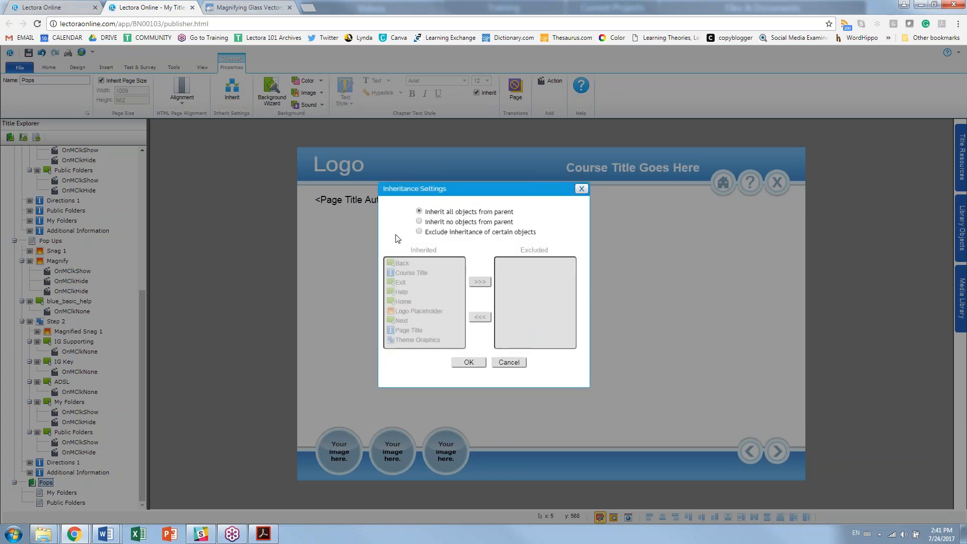
Step: Set Pops to inherit no parent objects and use a custom 500 × 500 page size
click(435, 224)
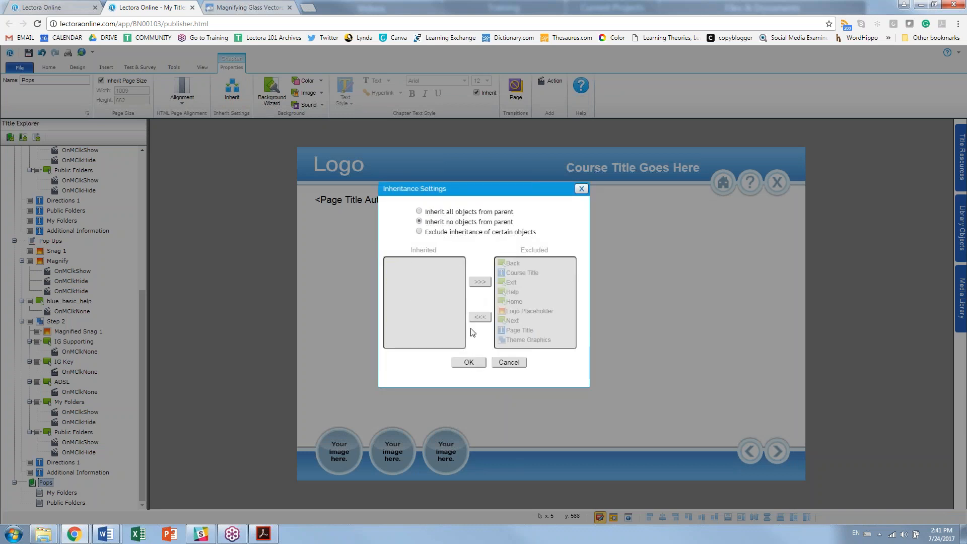
click(469, 363)
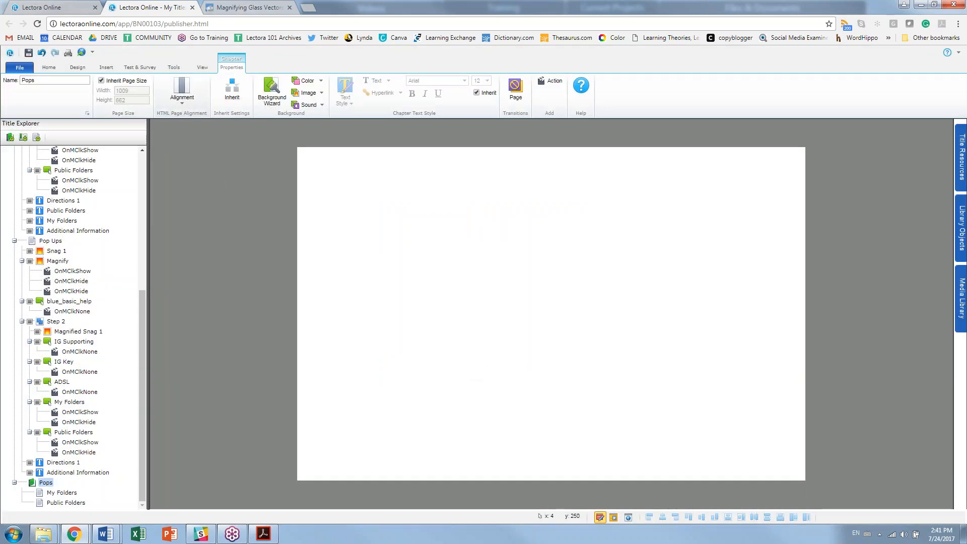
click(101, 80)
double_click(139, 90)
text(500)
key(Tab)
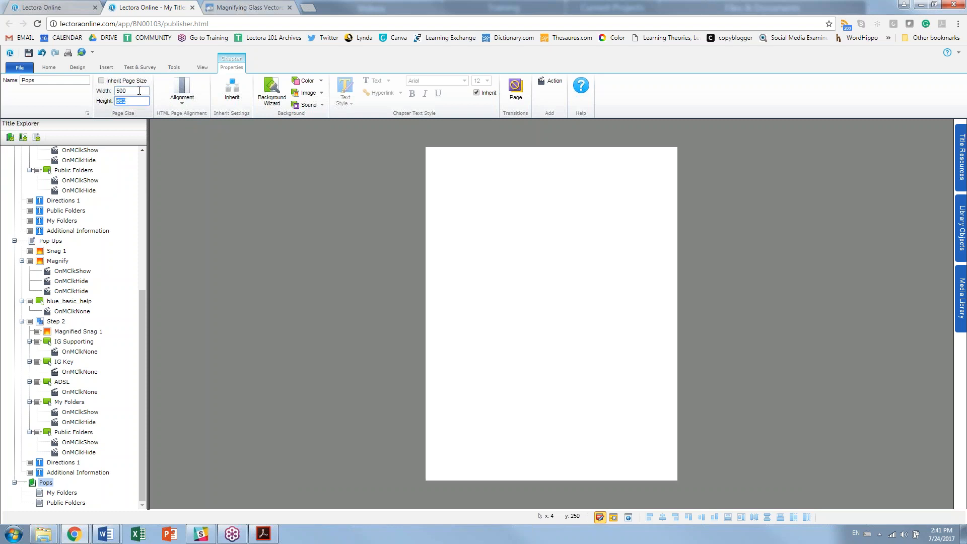
text(500)
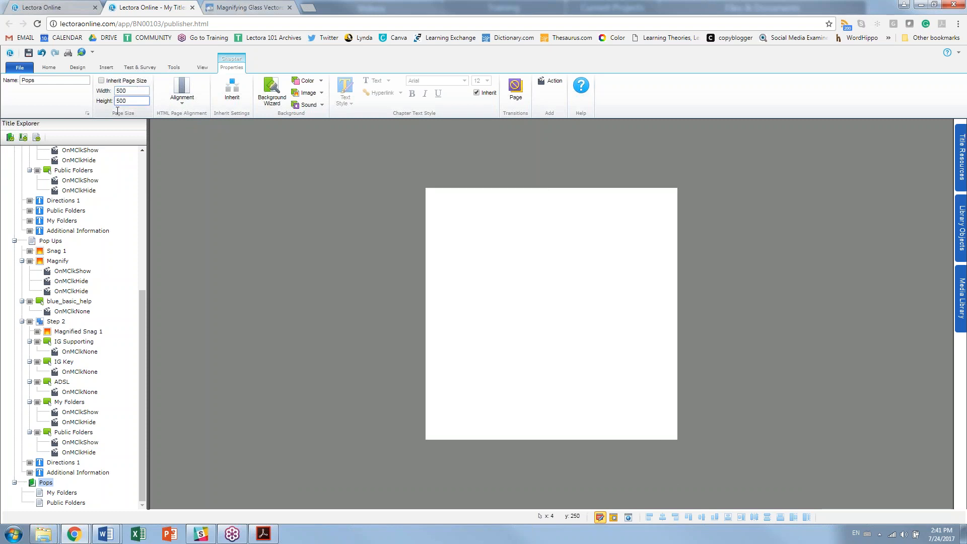
click(61, 492)
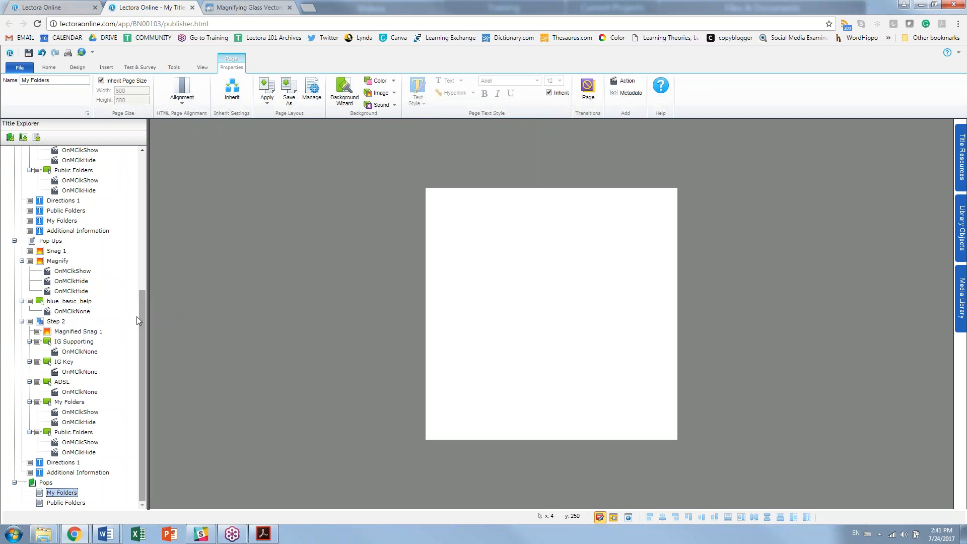
Step: Paste the My Folders text box onto its Pops page, move it top-left, and make it transparent
drag(142, 320, 141, 267)
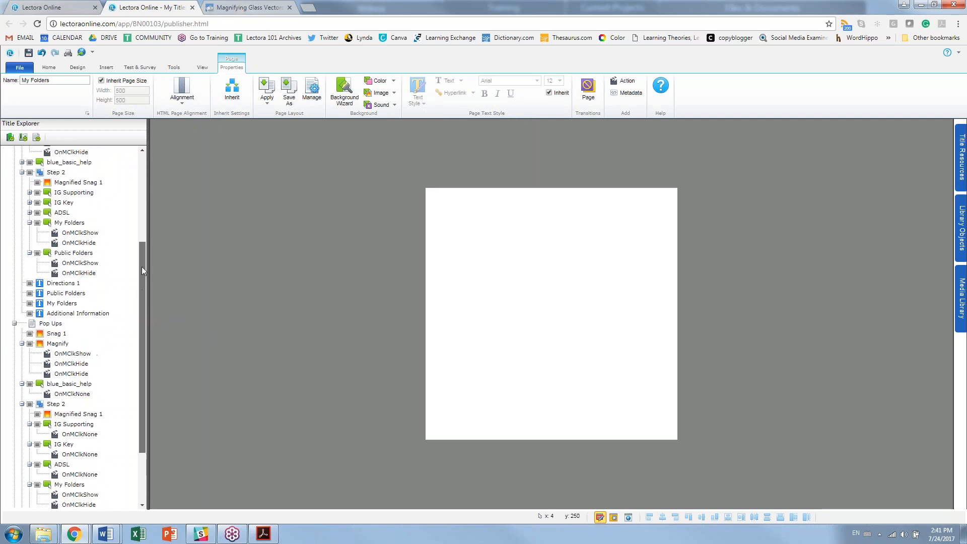
click(61, 304)
drag(141, 345, 141, 403)
click(62, 493)
key(ctrl+v)
drag(669, 377, 555, 311)
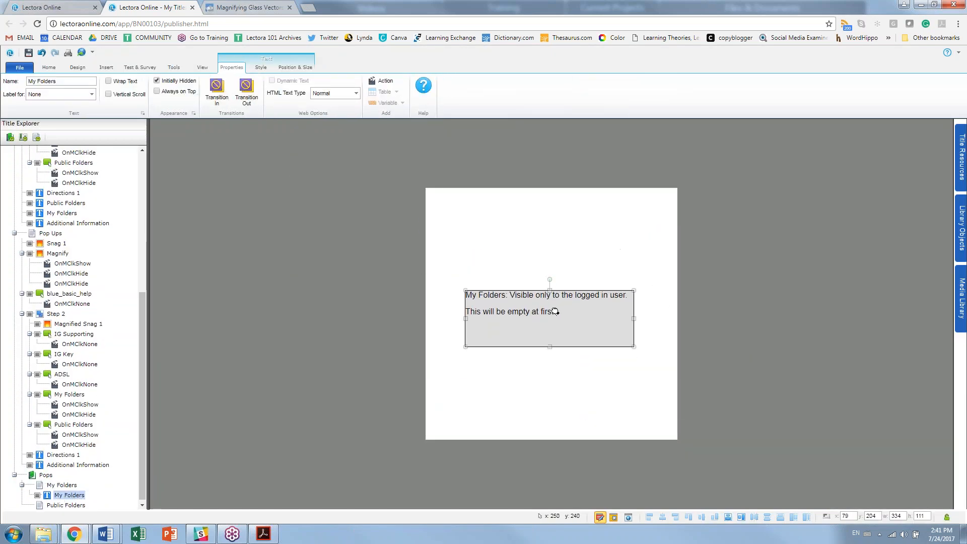
click(261, 67)
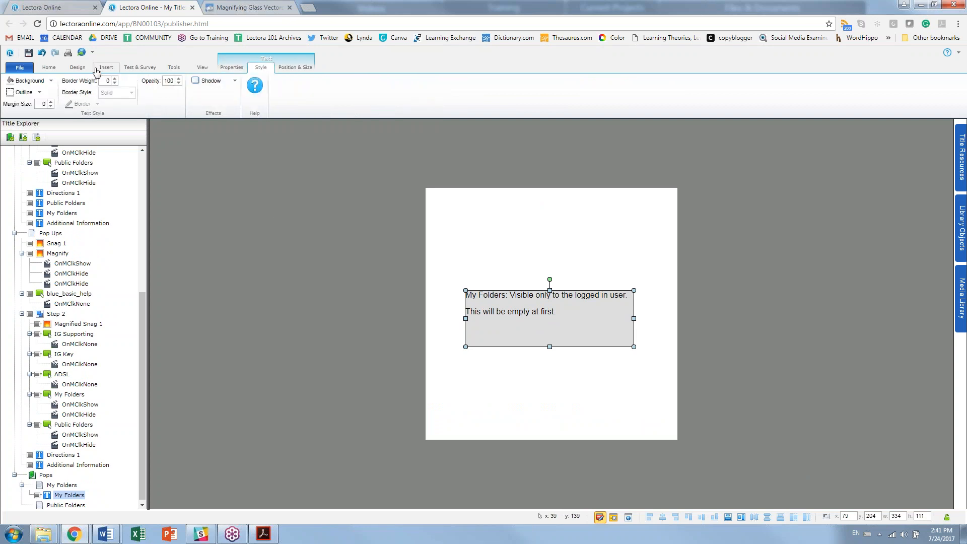
click(31, 80)
click(37, 93)
click(369, 315)
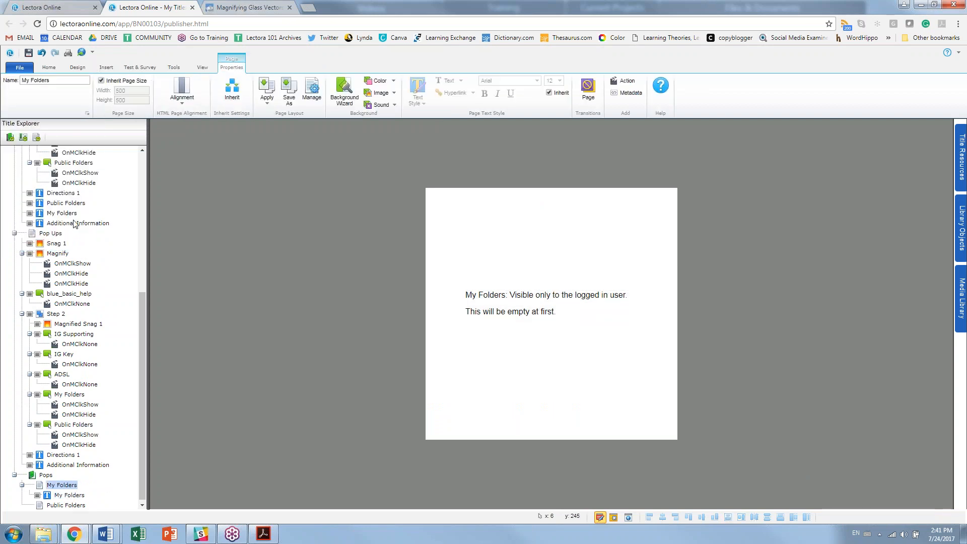
Step: Move the Public Folders text box up-left, make it transparent, and return to Pop Ups
click(65, 204)
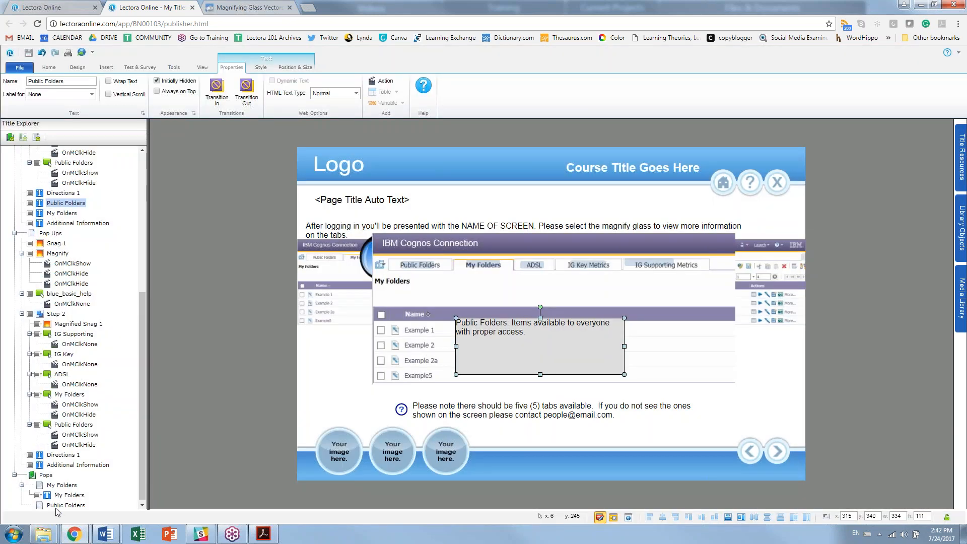
click(65, 505)
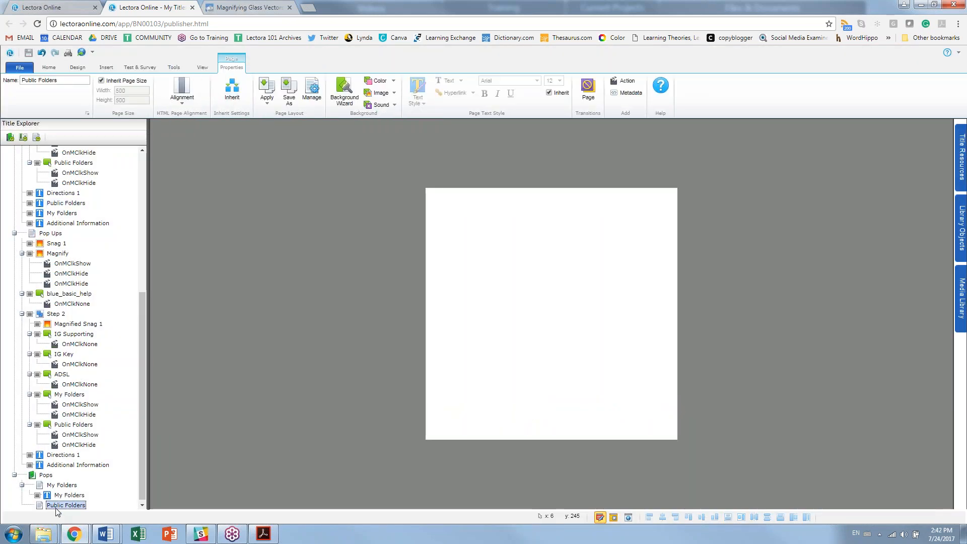
drag(581, 327, 563, 315)
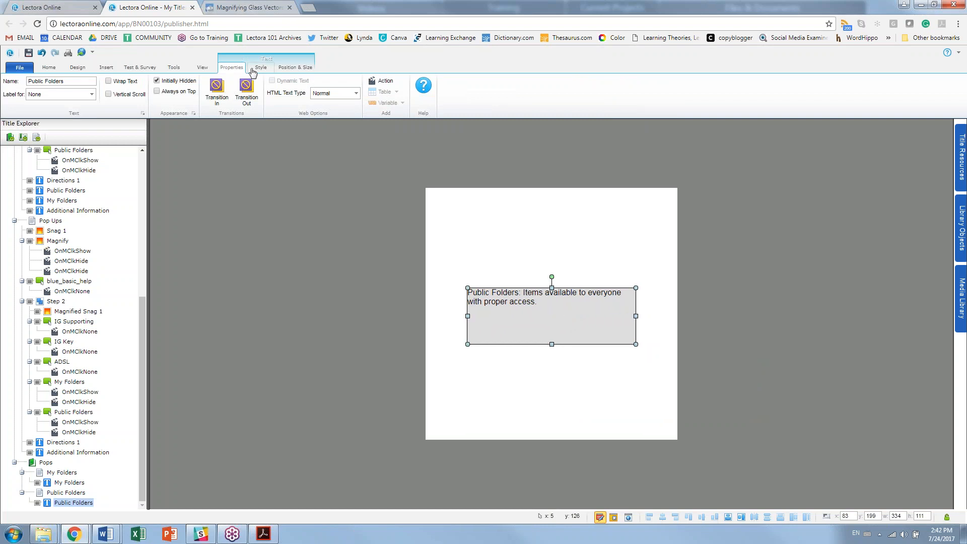
click(253, 69)
click(29, 80)
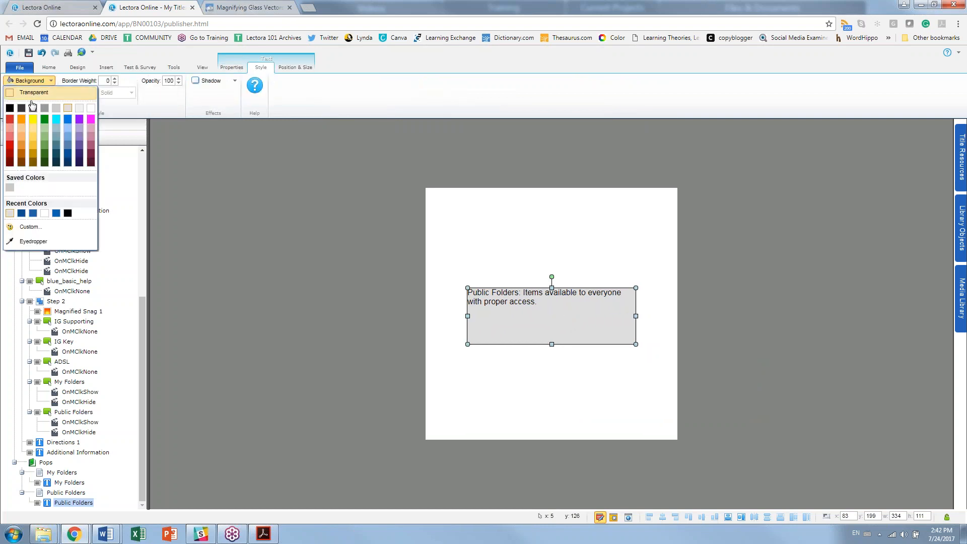
click(33, 92)
scroll(115, 298, up, 2)
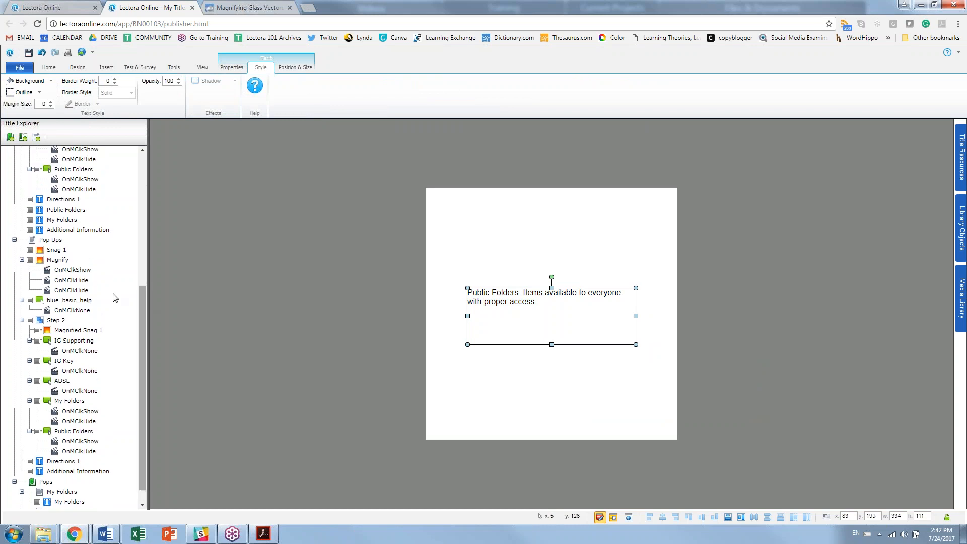
click(51, 239)
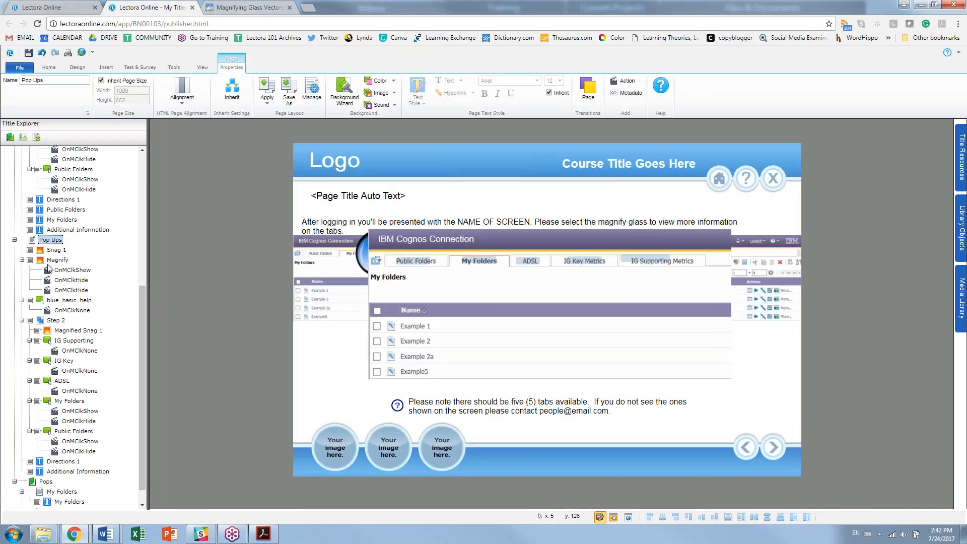
Step: Change the My Folders tab's show action to Display Page in Popup targeting My Folders
click(80, 411)
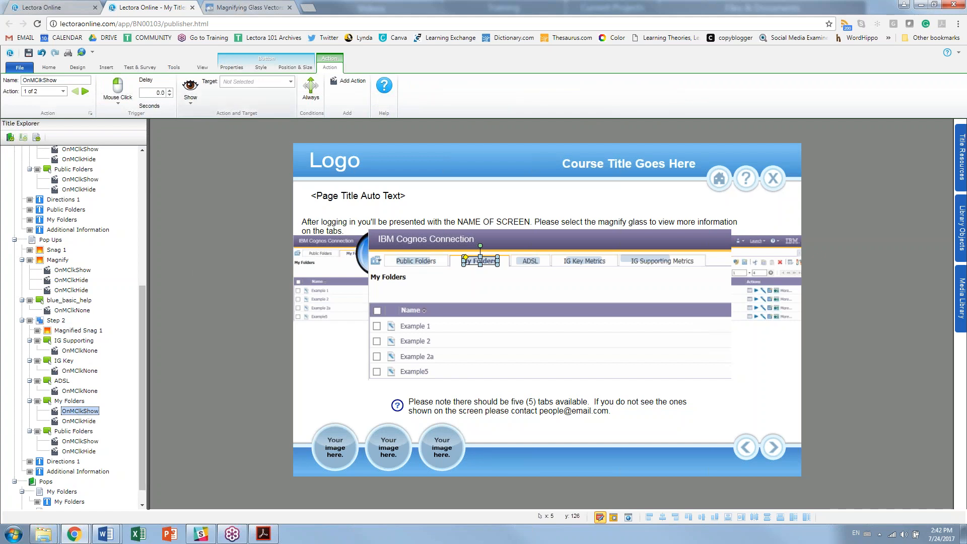
click(190, 90)
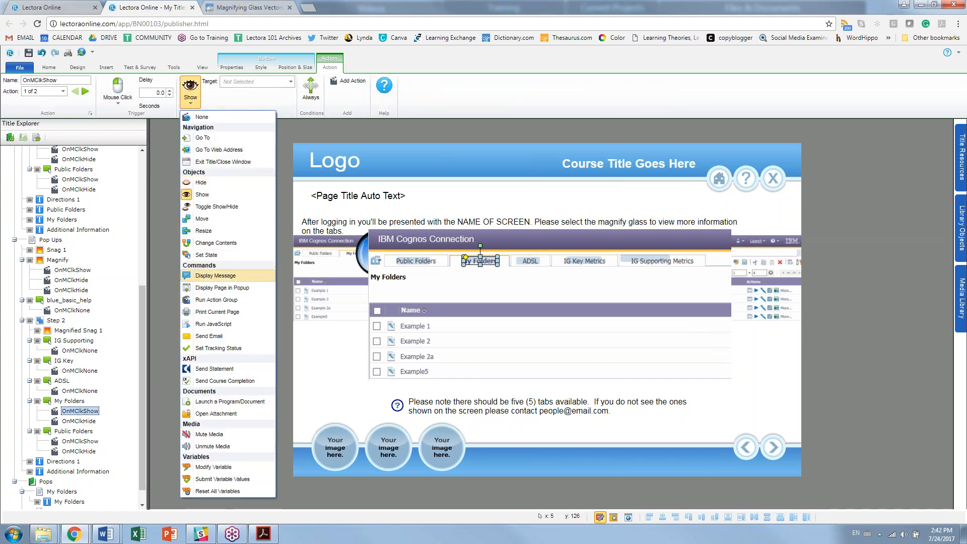
click(254, 289)
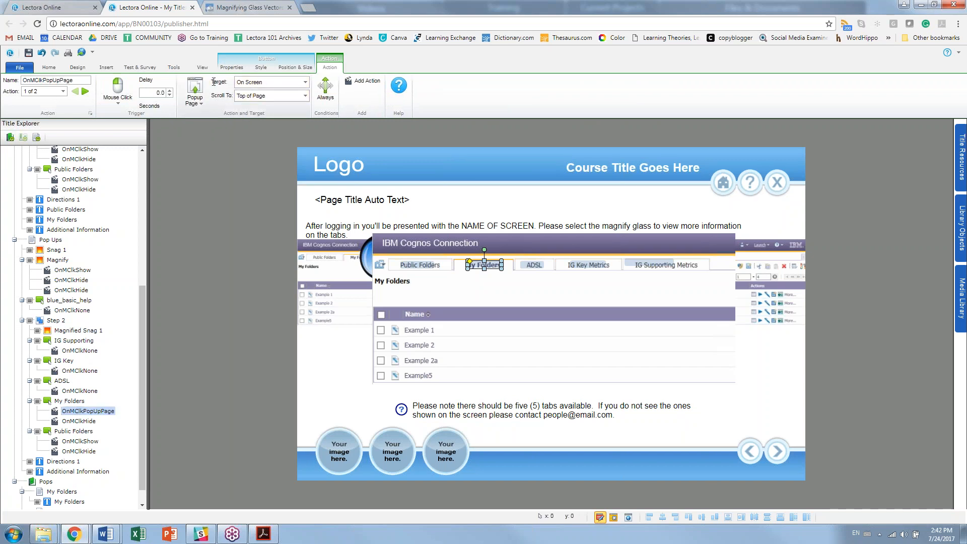
click(281, 89)
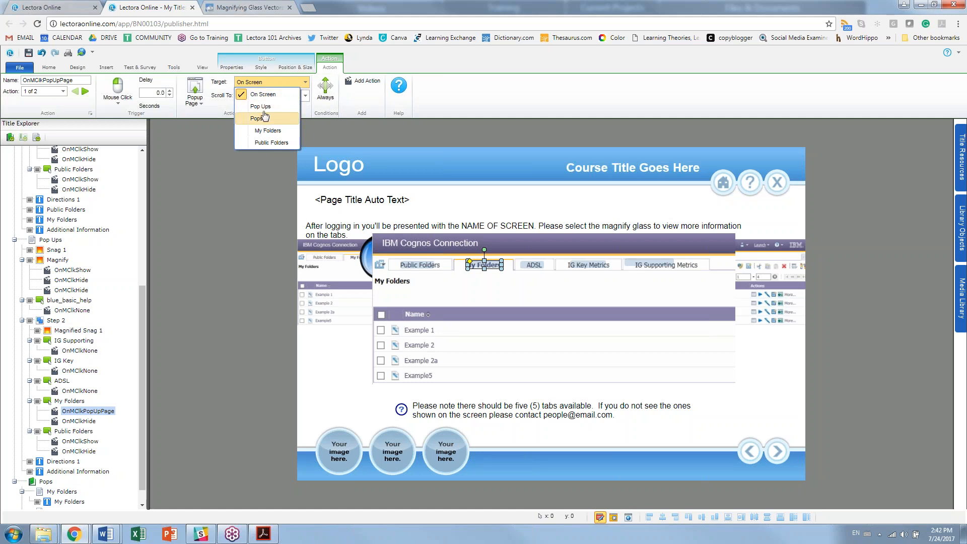
click(289, 133)
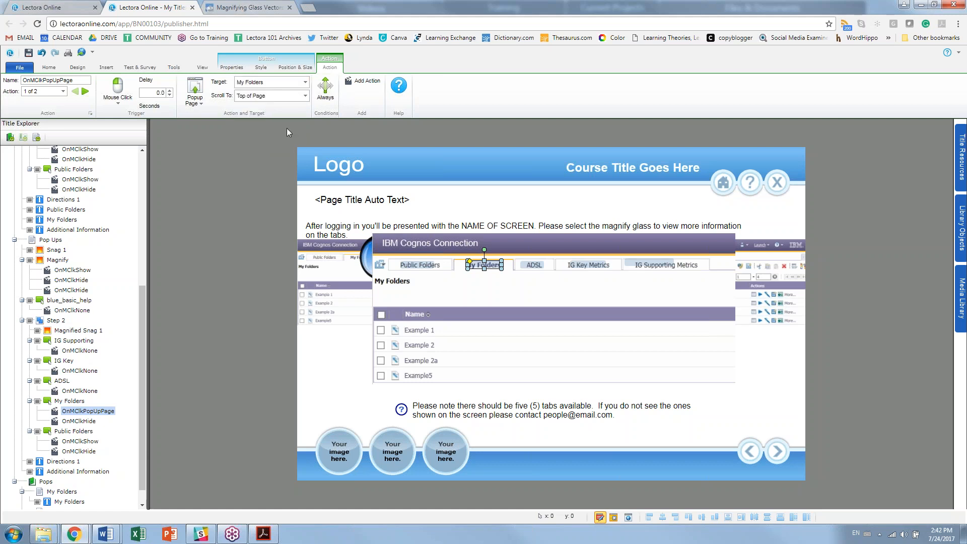
Step: Change the Public Folders tab's show action to Display Page in Popup targeting Public Folders
click(73, 442)
click(282, 82)
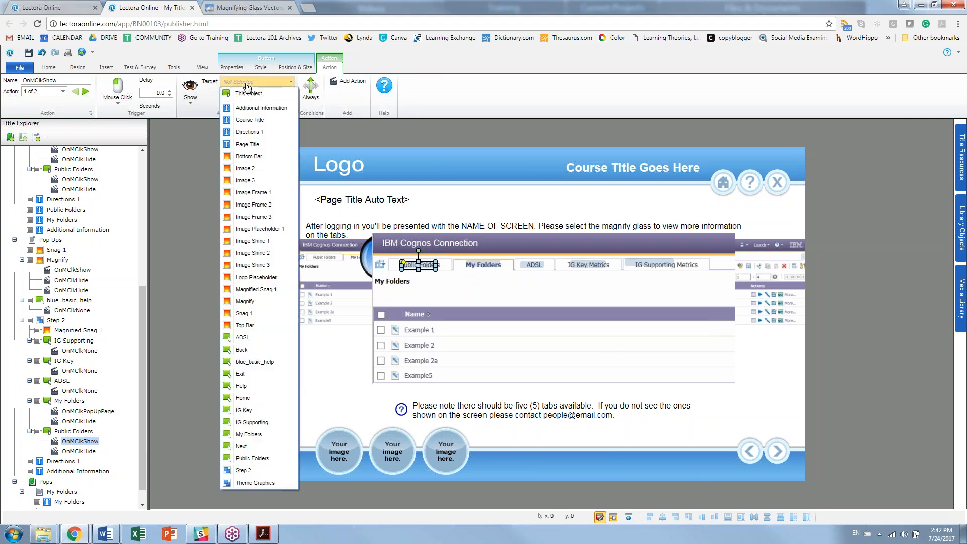
click(190, 90)
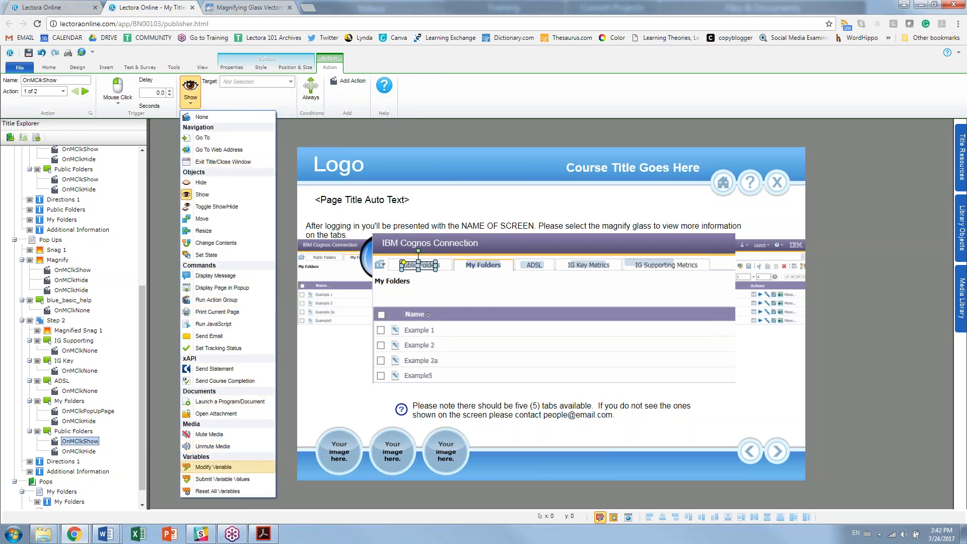
click(243, 288)
click(271, 82)
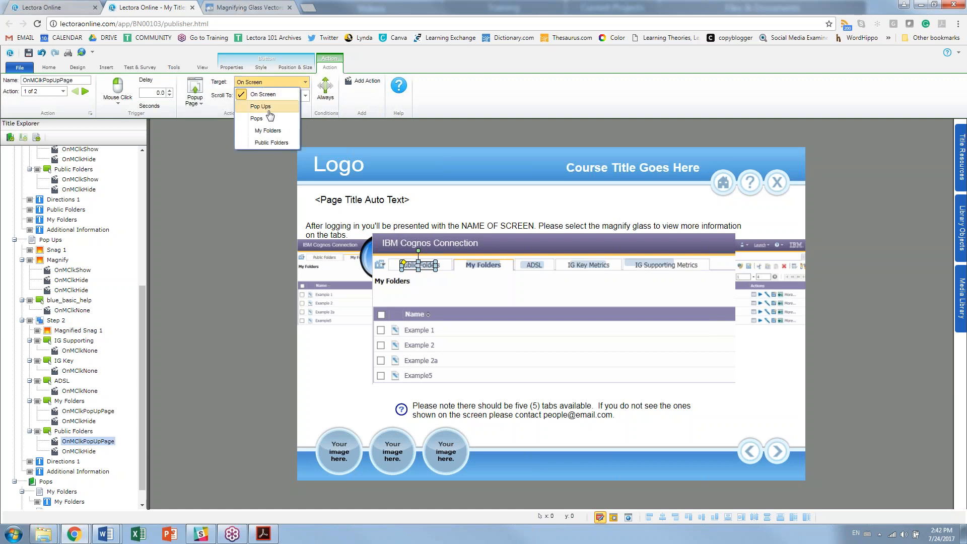
click(267, 147)
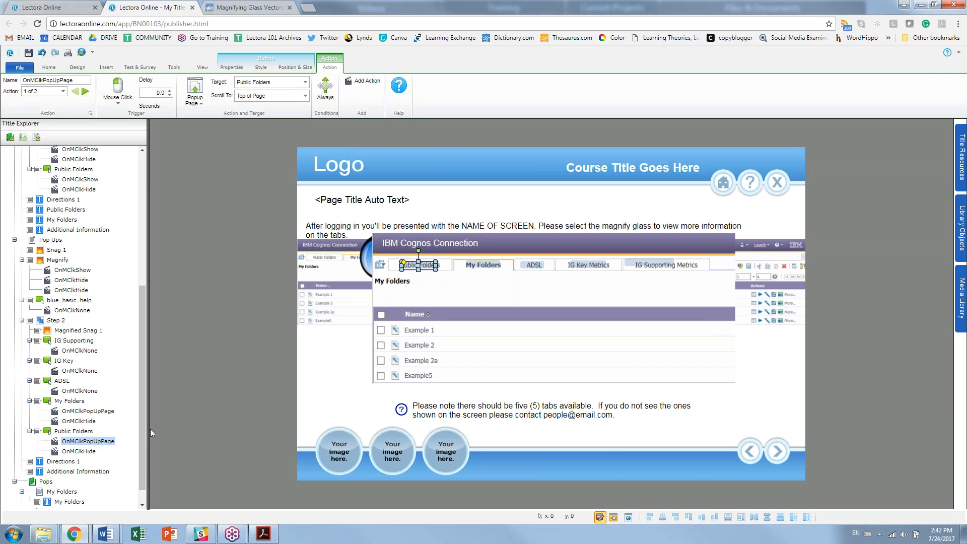
Step: Delete the OnMClkHide actions from both the My Folders and Public Folders tabs
click(81, 422)
key(Delete)
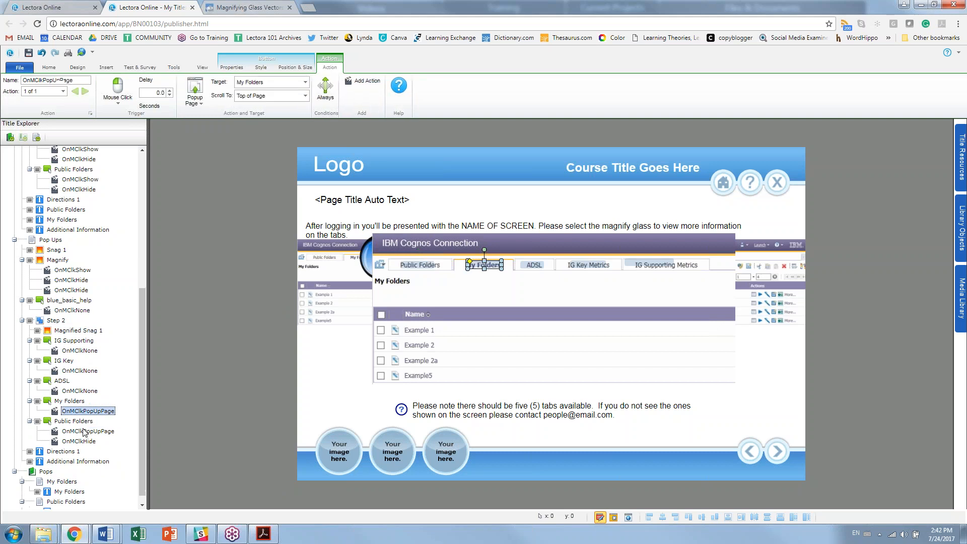
click(82, 441)
key(Delete)
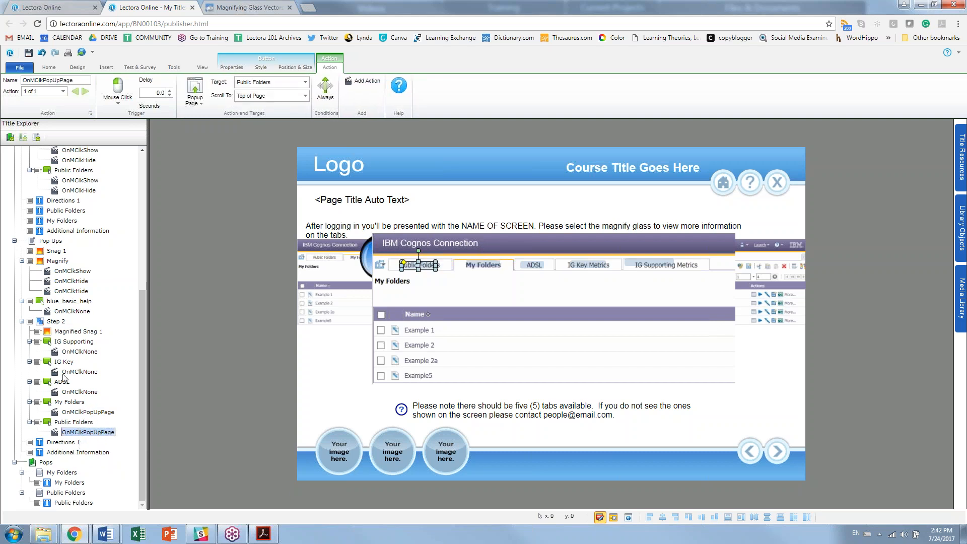
Step: Run the title, open the magnified screenshot, and test the Public Folders and My Folders popups
click(614, 518)
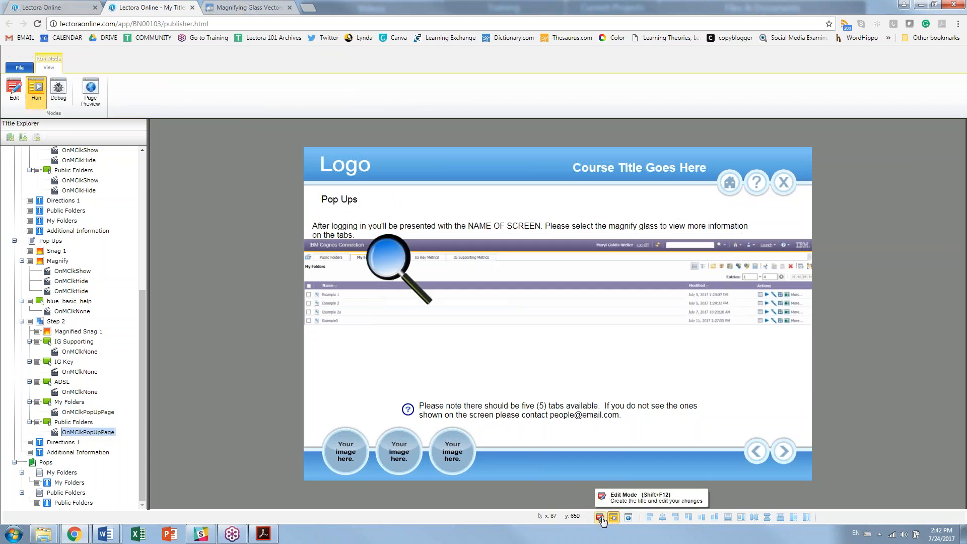
click(389, 259)
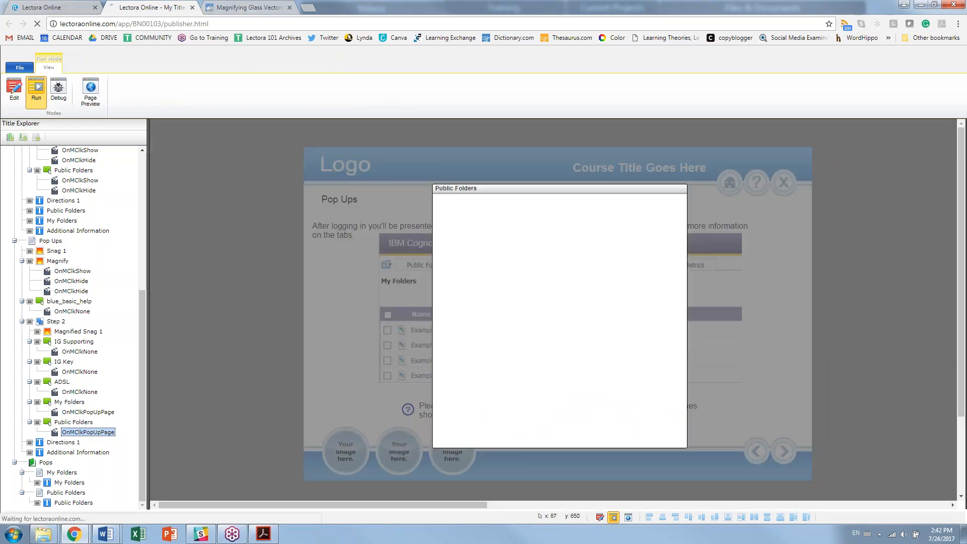
click(422, 266)
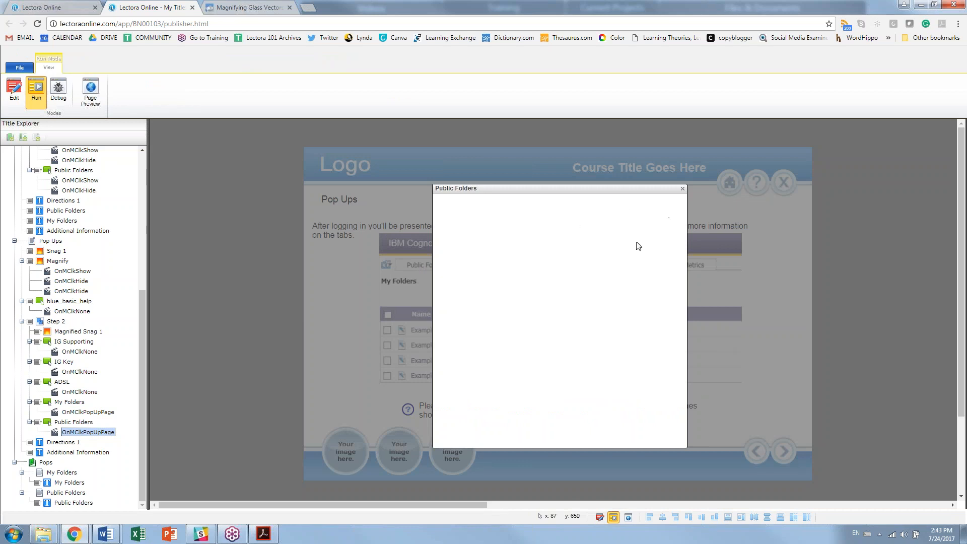
click(682, 188)
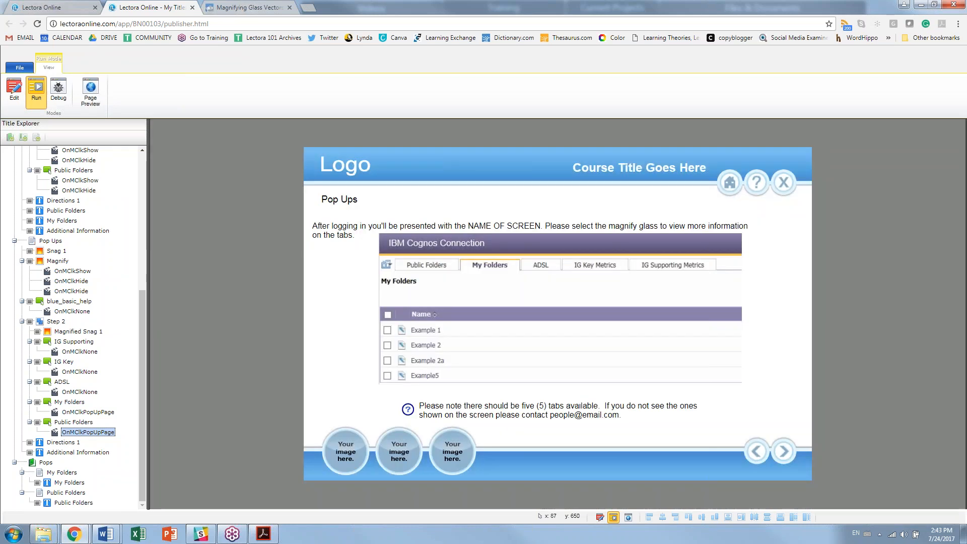
click(492, 271)
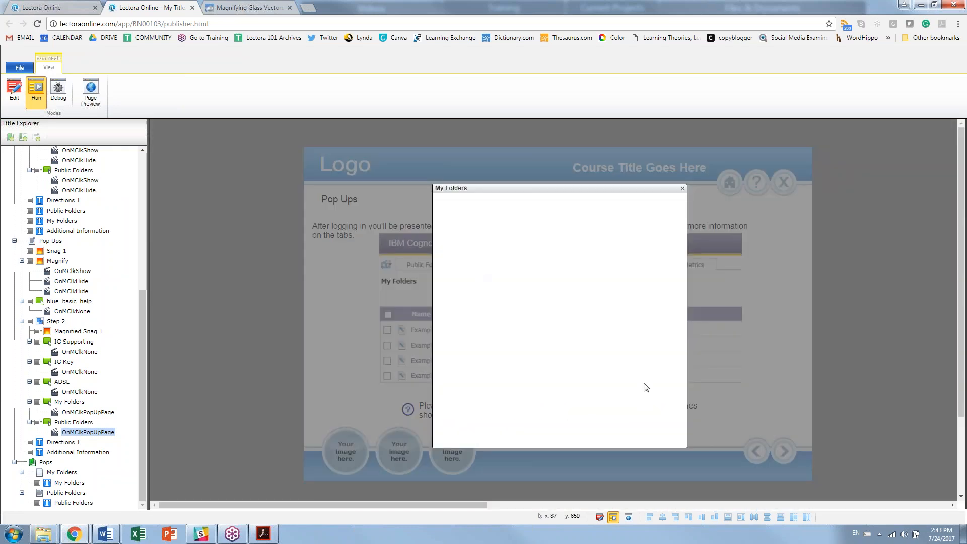
click(683, 189)
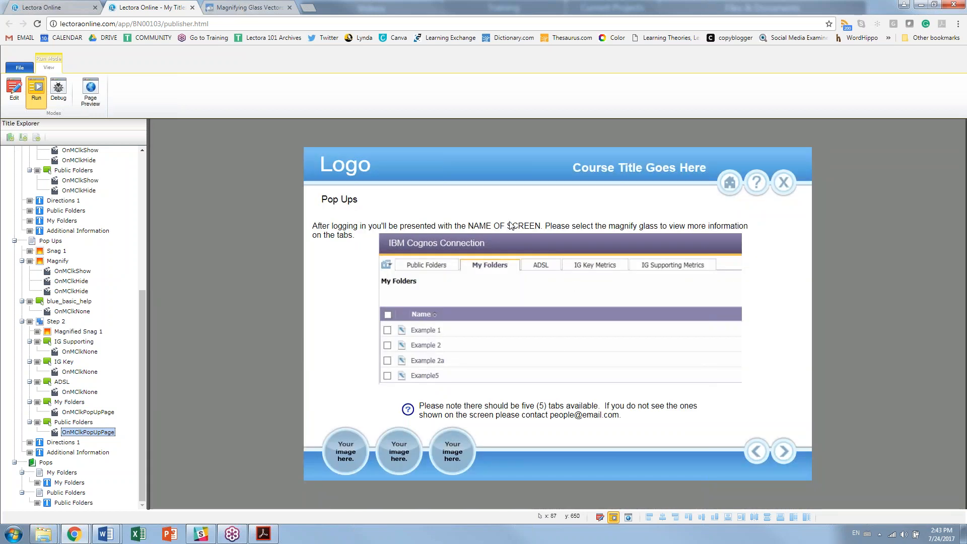
Step: Clear Initially Hidden on the Public Folders popup text so it shows from the start
click(64, 483)
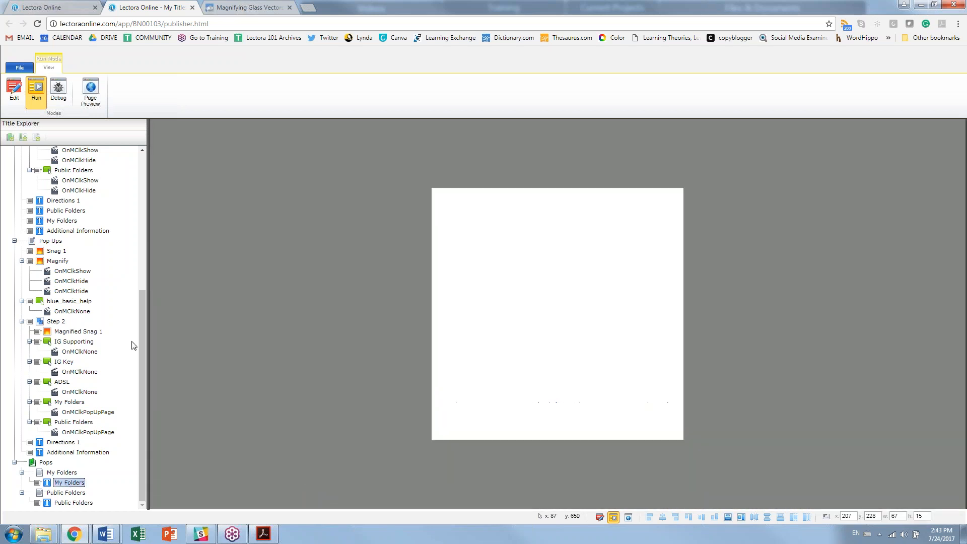
click(18, 95)
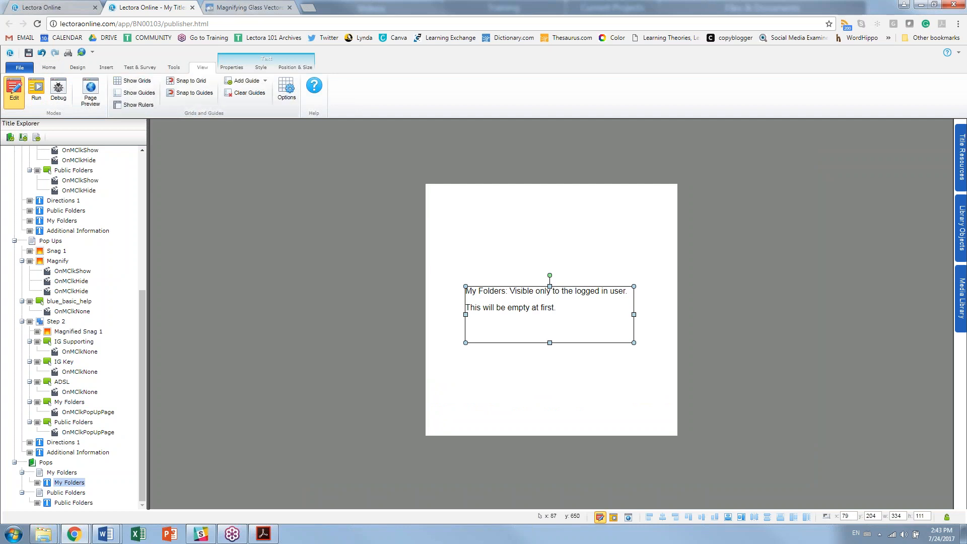
key(Down)
key(Down)
click(157, 80)
Step: Run the Pop Ups page live and enlarge the IBM screenshot
click(51, 241)
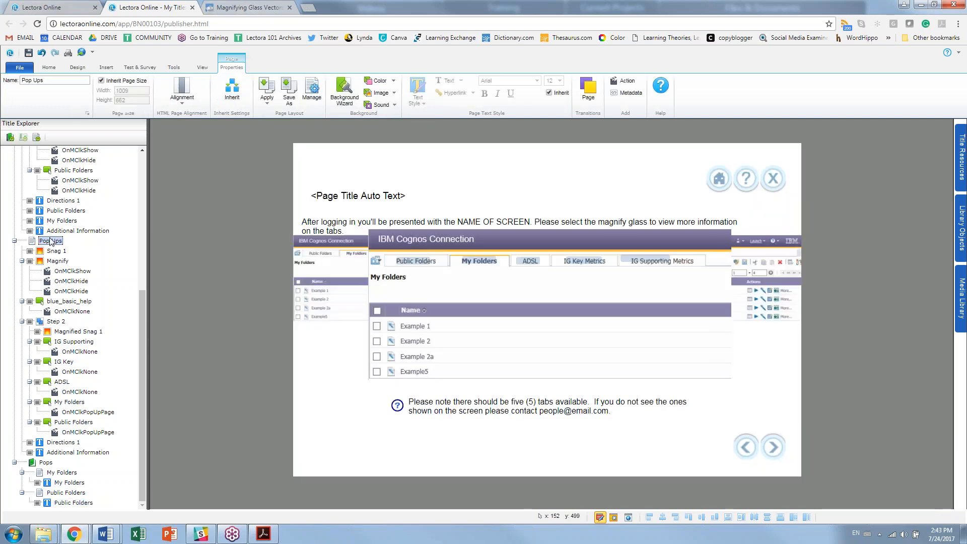
click(613, 518)
click(393, 257)
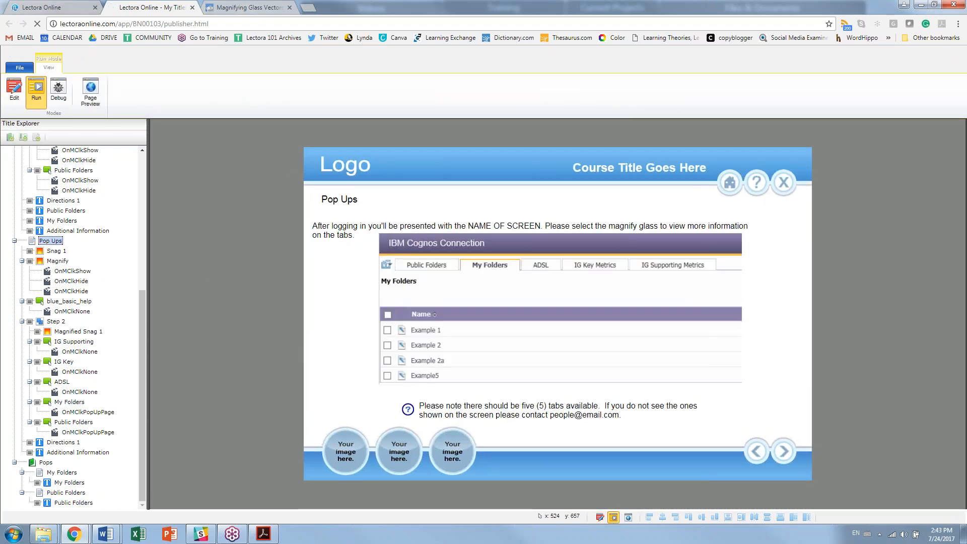
click(420, 267)
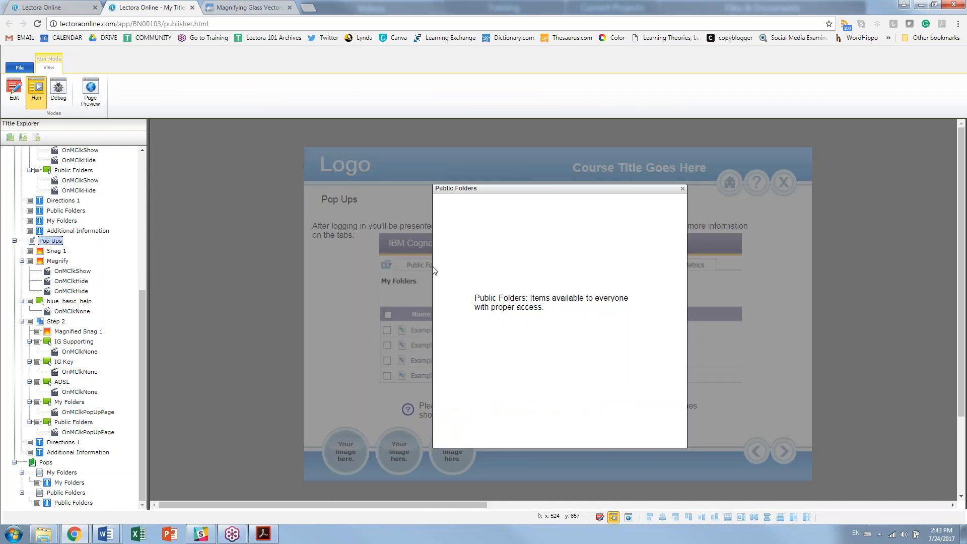
click(682, 189)
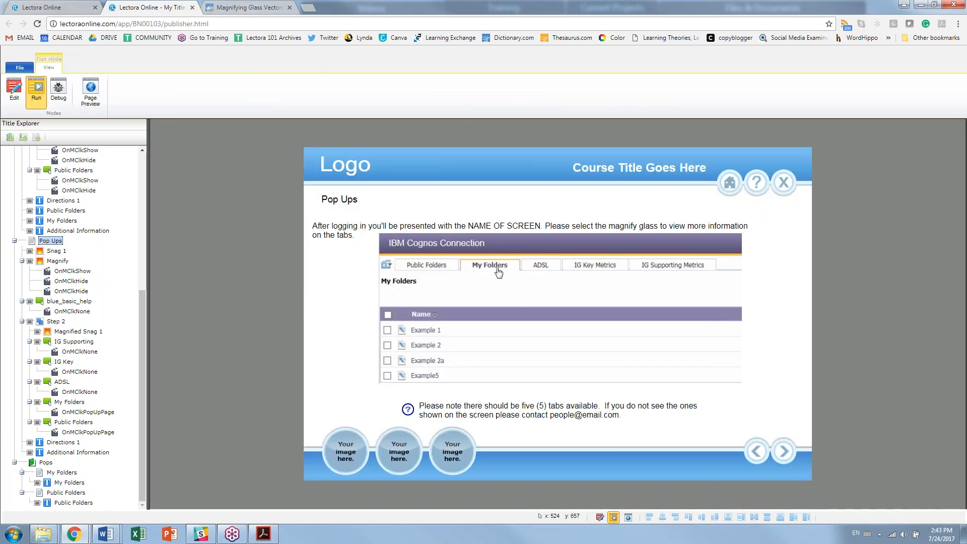
click(499, 271)
click(683, 189)
Step: Switch from Run mode back to Edit mode
click(14, 90)
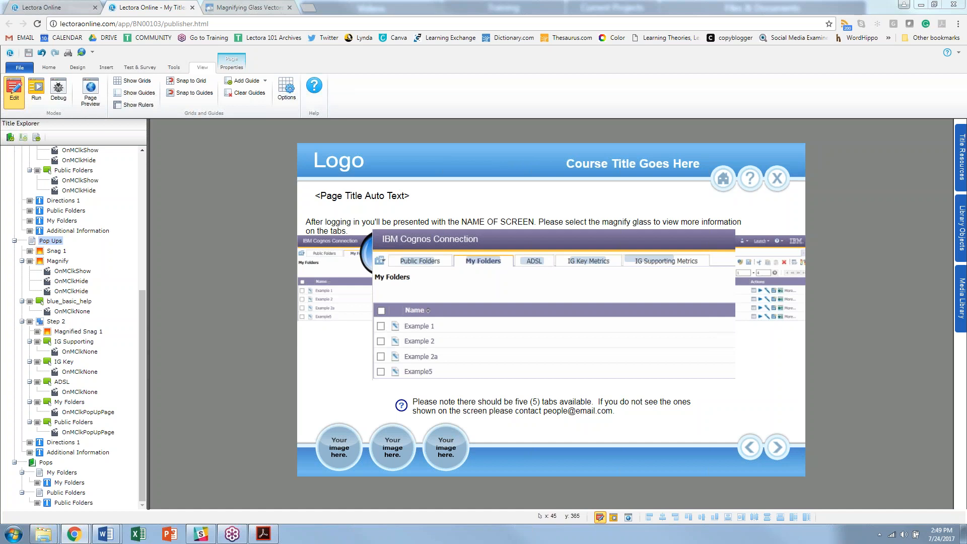
Step: Hide the Magnify glass and Magnified Snag 1 images in Title Explorer
click(22, 261)
click(32, 291)
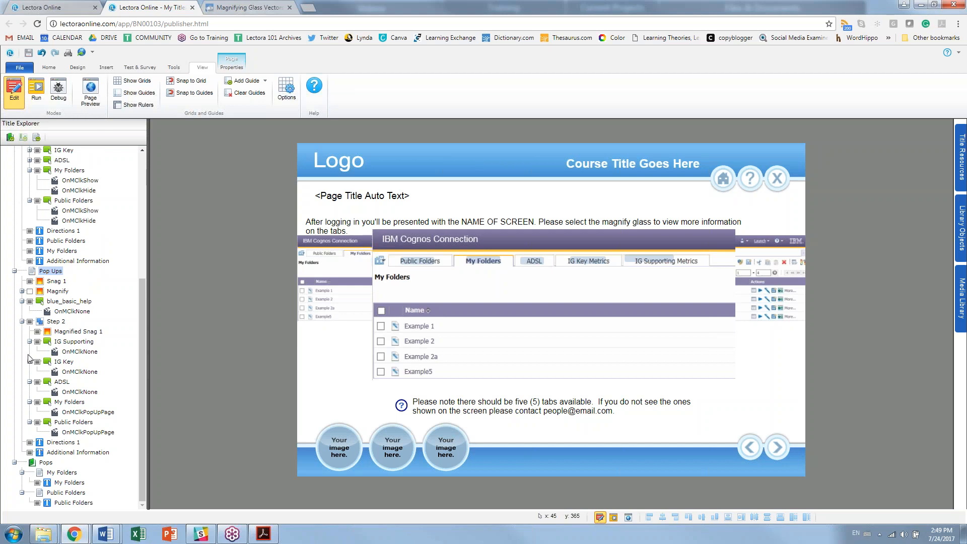
click(37, 332)
scroll(25, 324, up, 4)
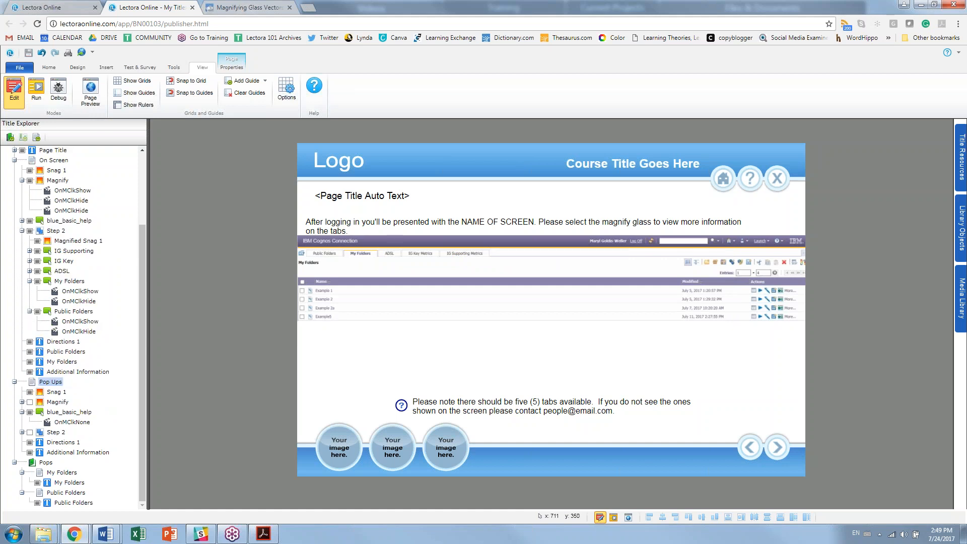
Step: Move the Snag 1 screenshot about 65 px lower on the page
click(630, 274)
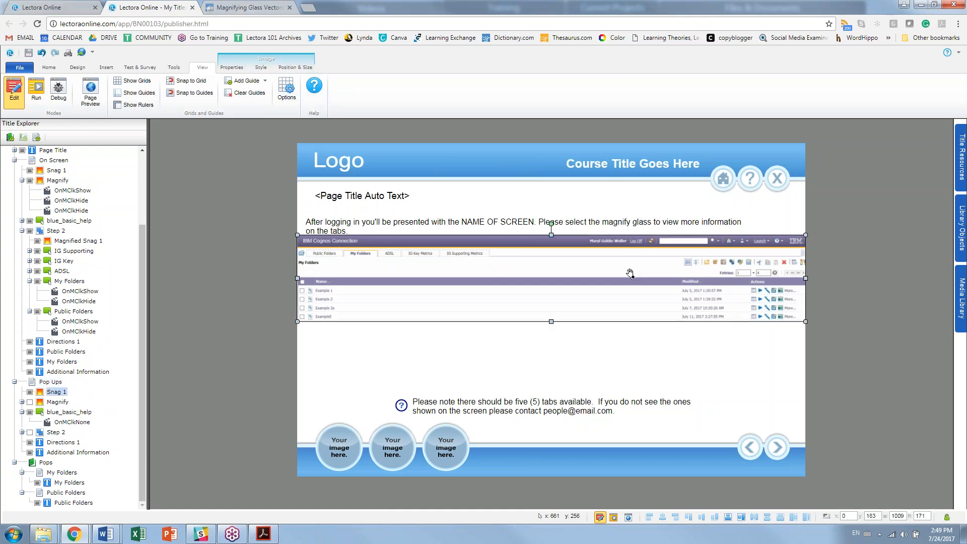
drag(630, 274, 634, 306)
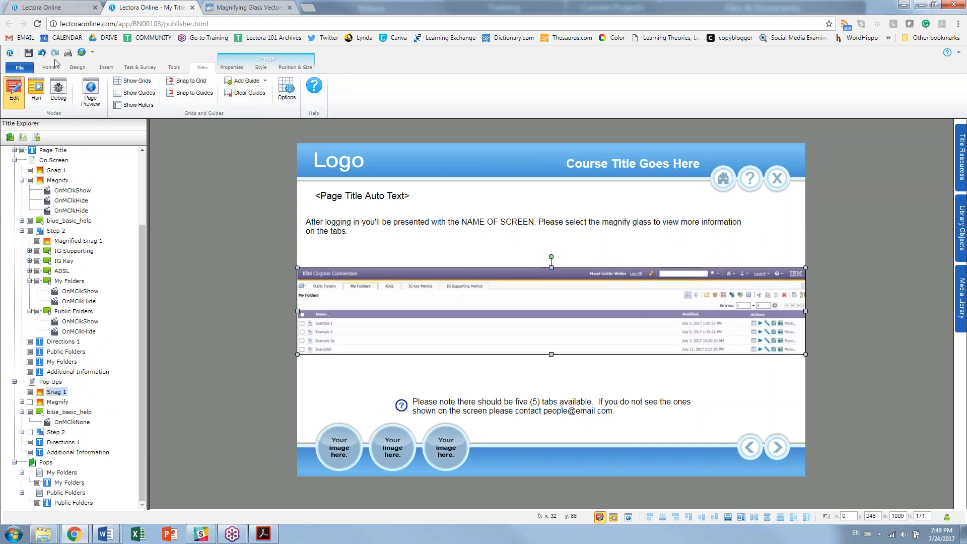
click(99, 68)
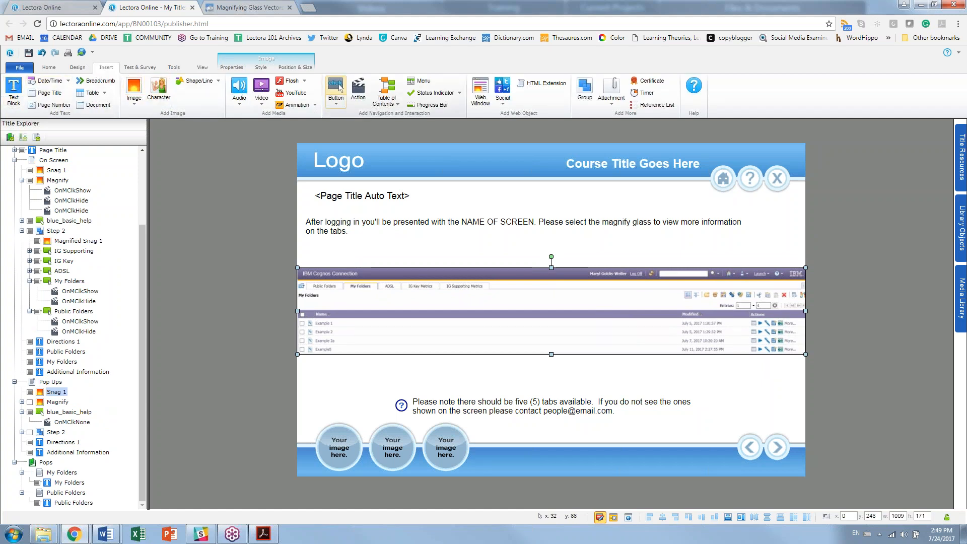
Step: Draw a small diagonal block arrow just above the screenshot's top bar
click(199, 80)
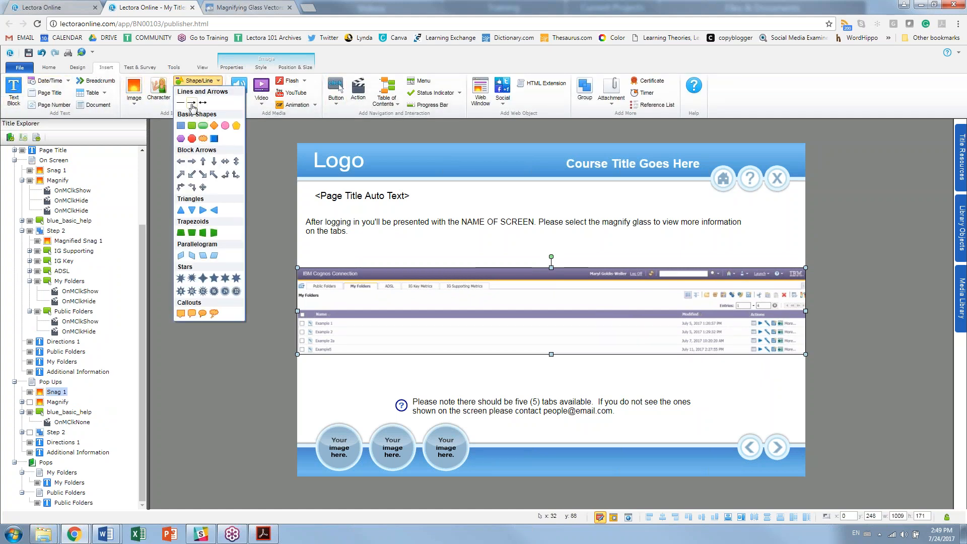
click(202, 127)
mouse_move(605, 264)
mouse_down()
mouse_move(596, 265)
mouse_move(614, 250)
mouse_move(603, 259)
mouse_up()
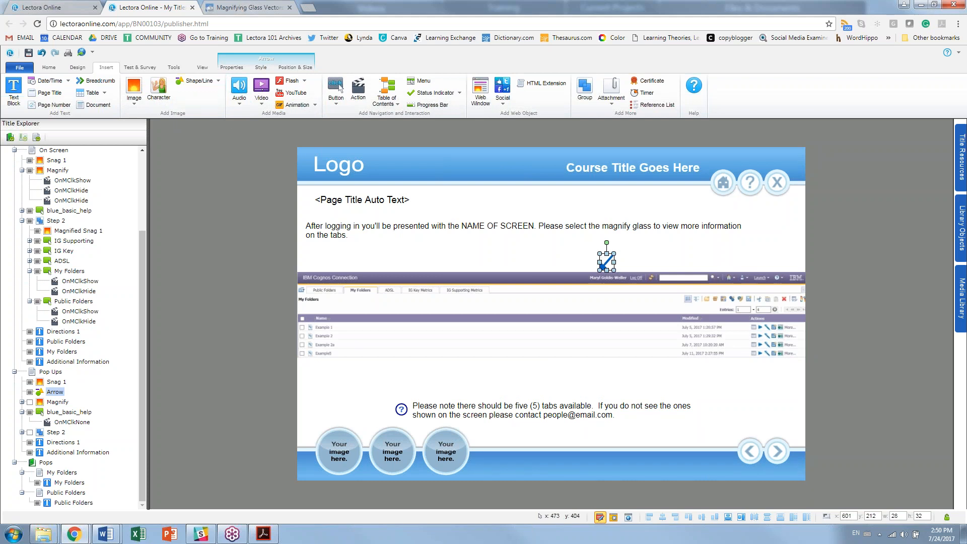
click(479, 411)
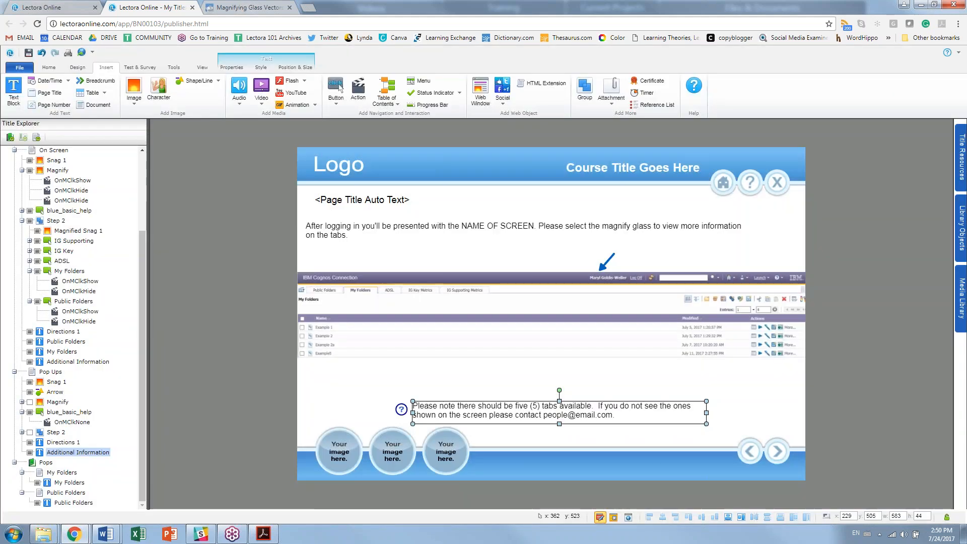
Step: Paste the note copy beside the arrow and change its text to 'Your name will appear on the screen.'
key(ctrl+v)
drag(557, 409, 773, 257)
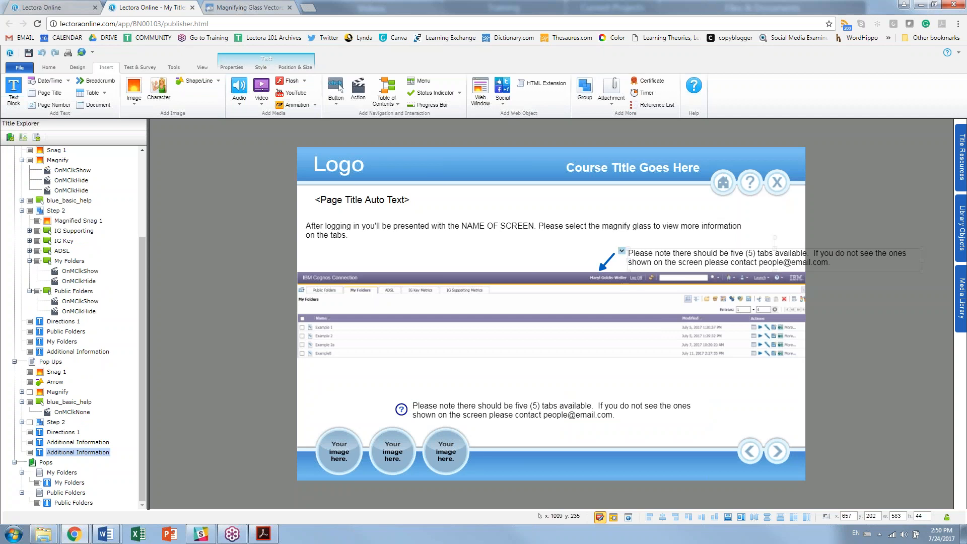
double_click(787, 258)
key(ctrl+a)
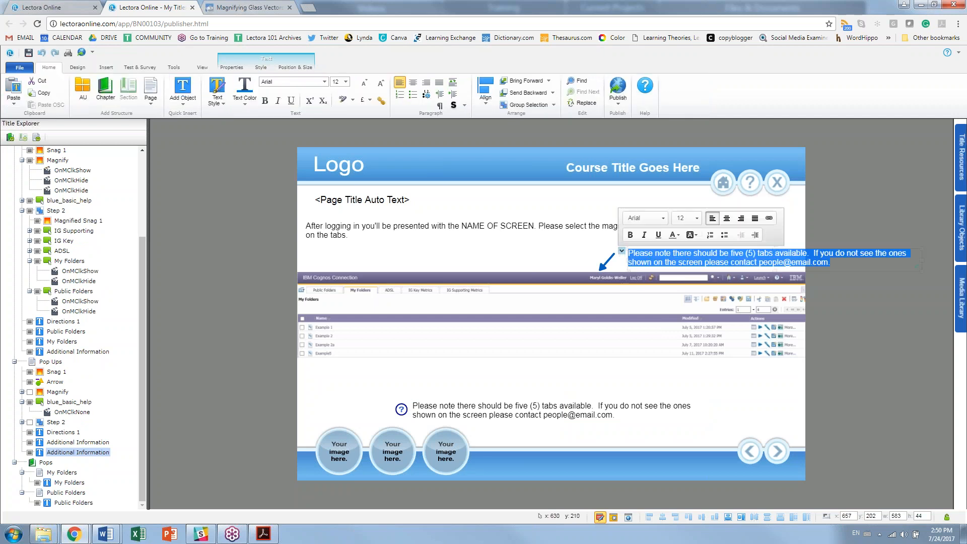
text(Your n)
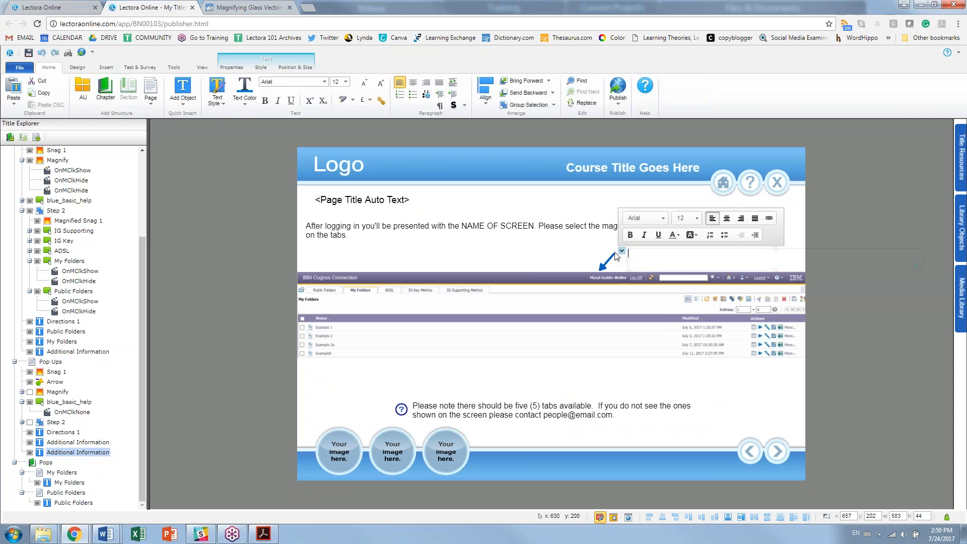
text(ame will )
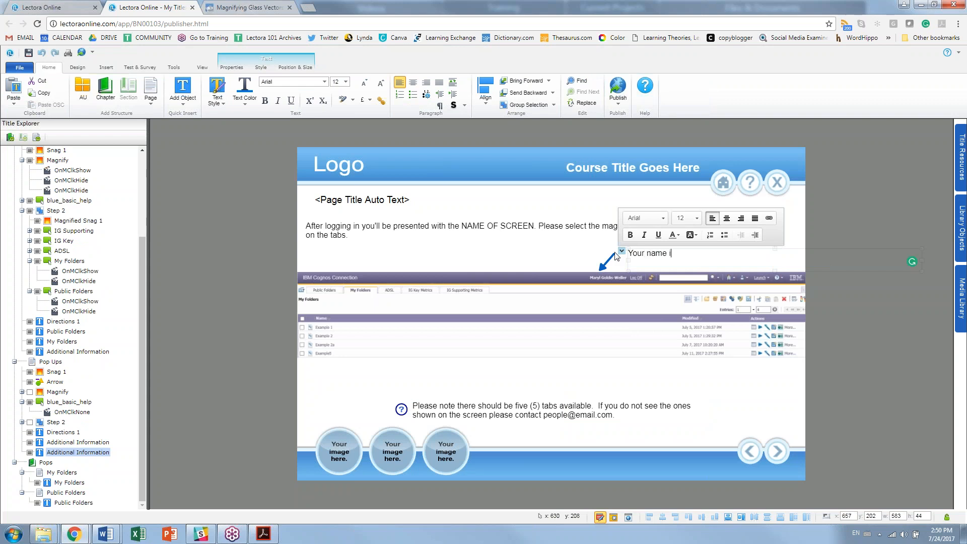
text(appear on)
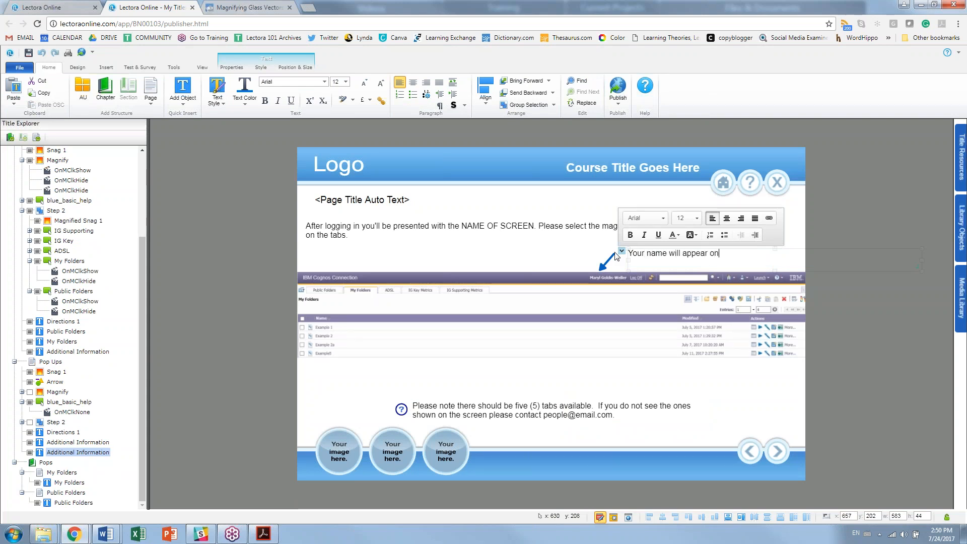
text( the screen.)
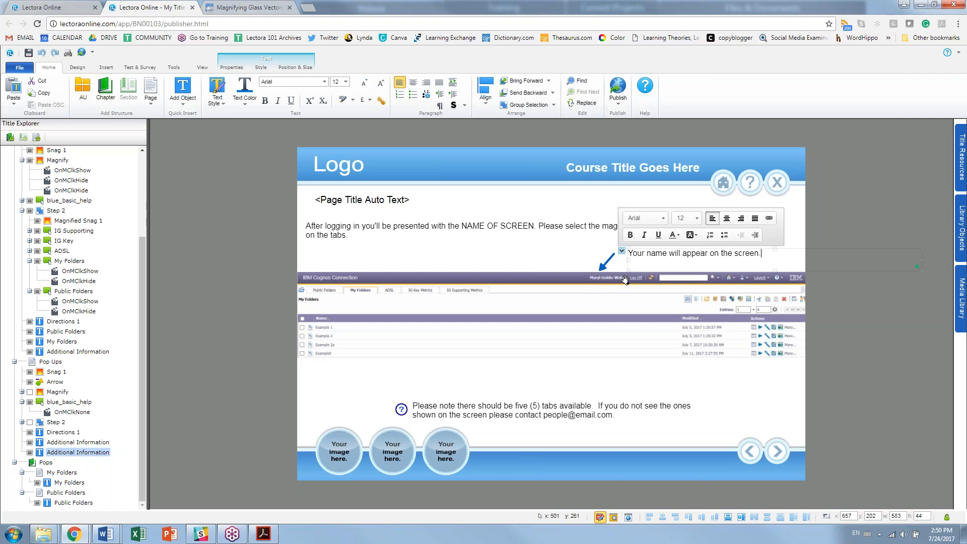
Step: Shrink the label box to fit its text and make the arrow wider and flatter
drag(921, 260, 765, 260)
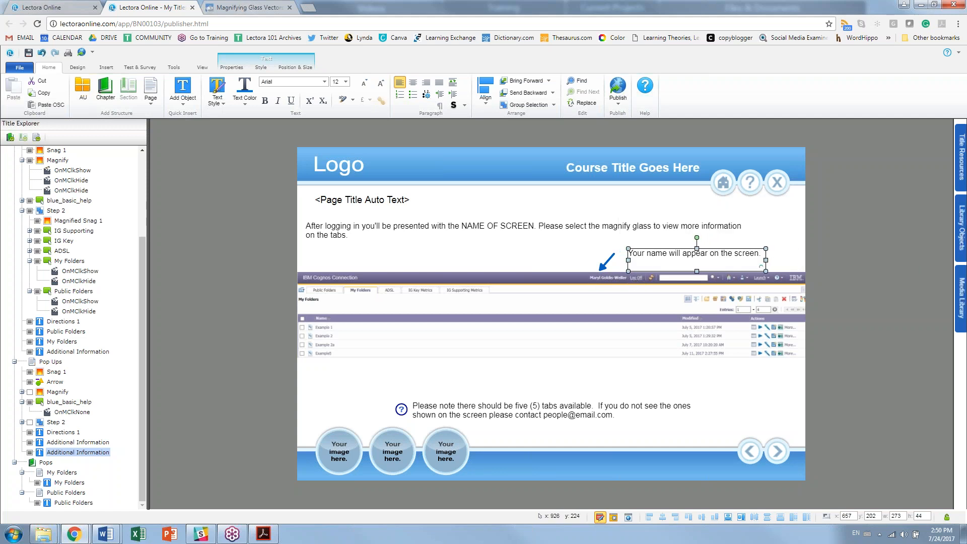
drag(699, 248, 694, 254)
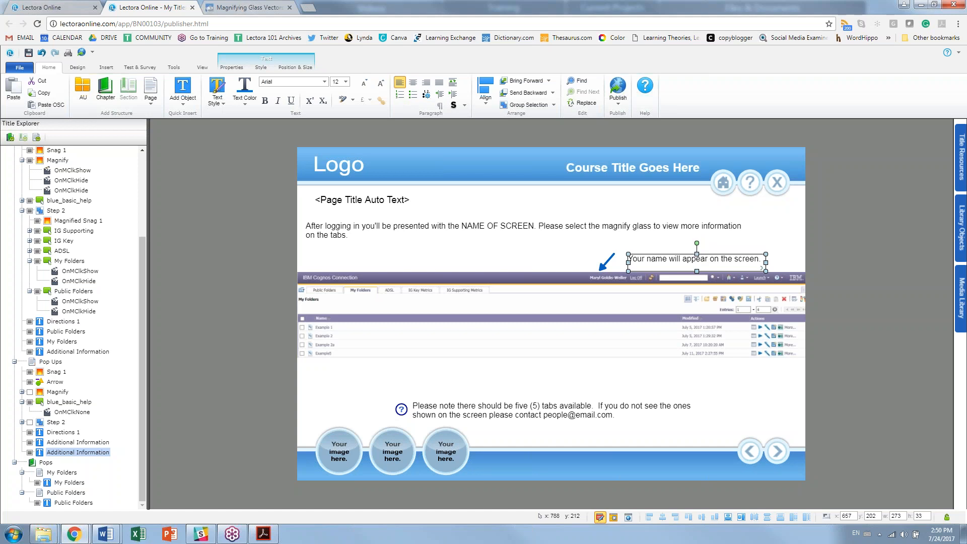
click(609, 259)
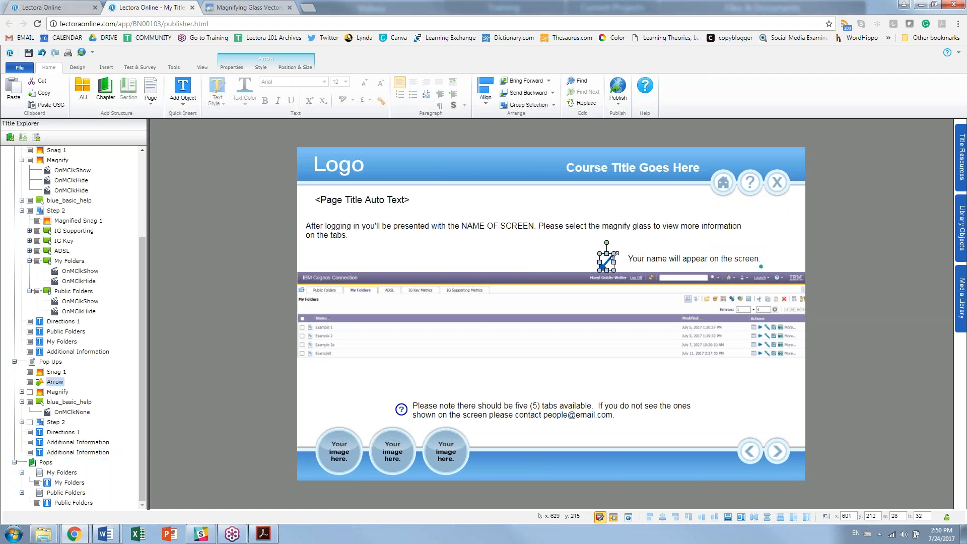
drag(616, 252, 627, 257)
click(901, 286)
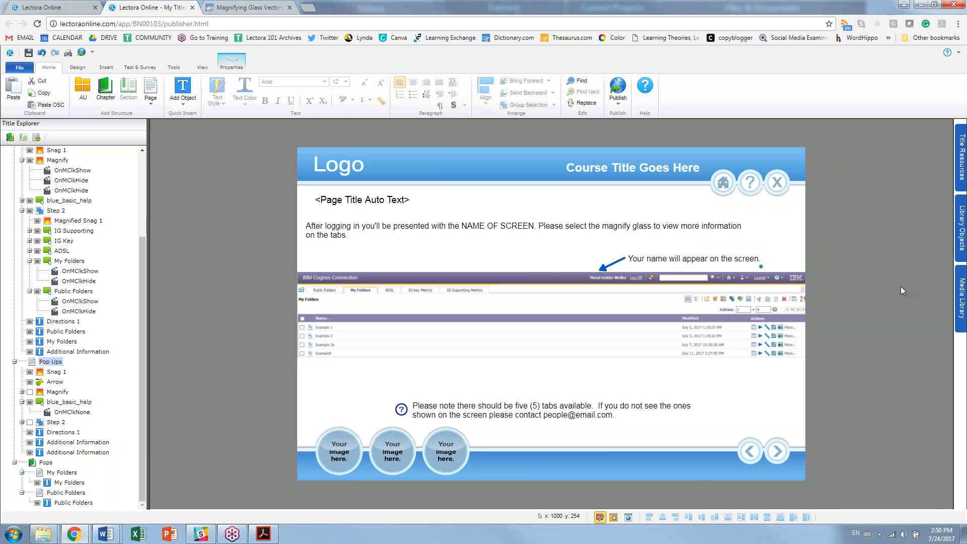
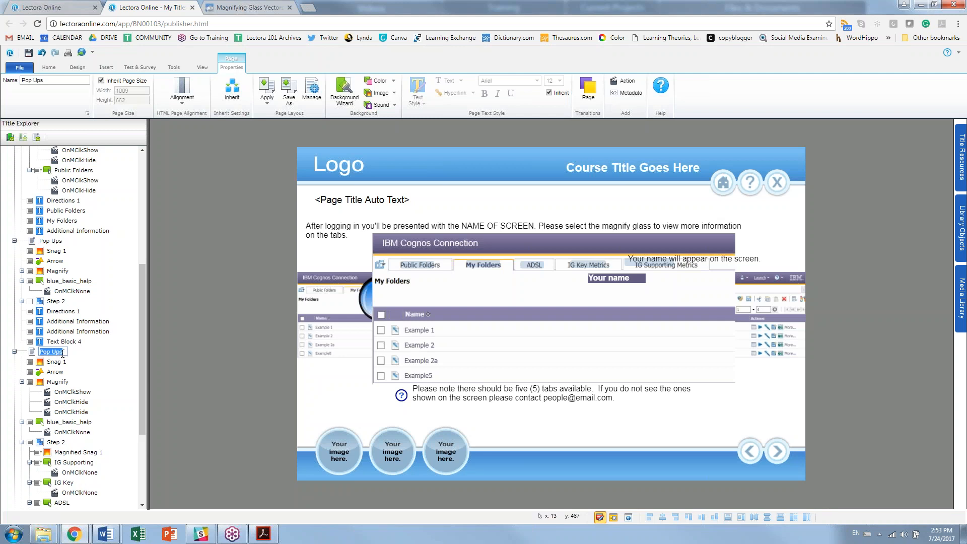
Step: Rename the copied page to 'Pop Ups Right' and delete its enlarged screenshot
text(Right)
key(Return)
click(446, 313)
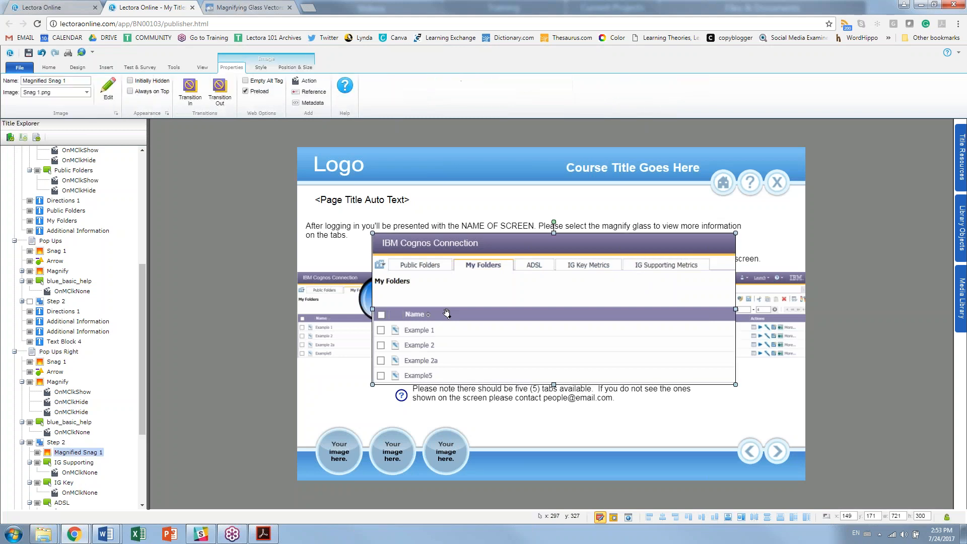
key(Delete)
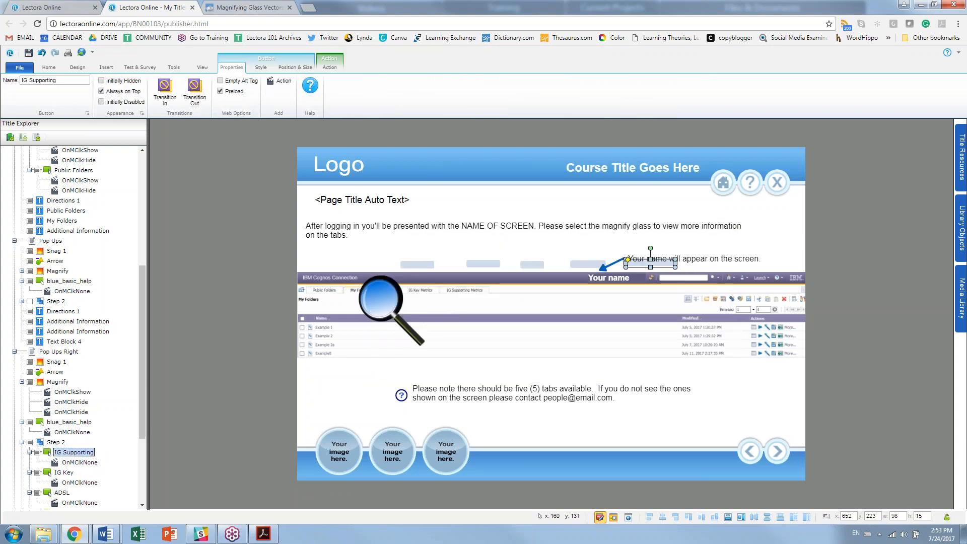
Step: Change the directions' final word from 'tabs.' to 'icons.' and move the magnifier to the screenshot's right edge
click(375, 223)
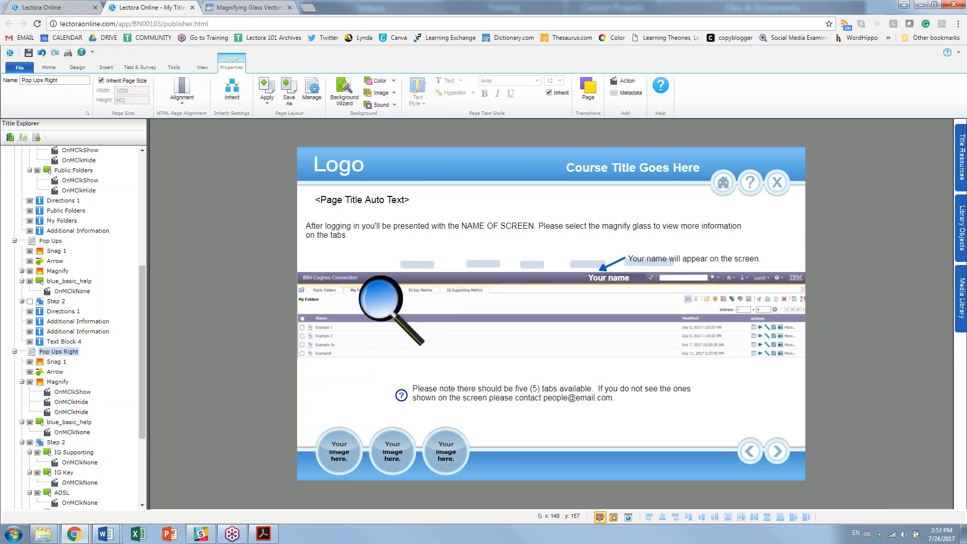
click(581, 224)
drag(349, 236, 330, 236)
text(icons.)
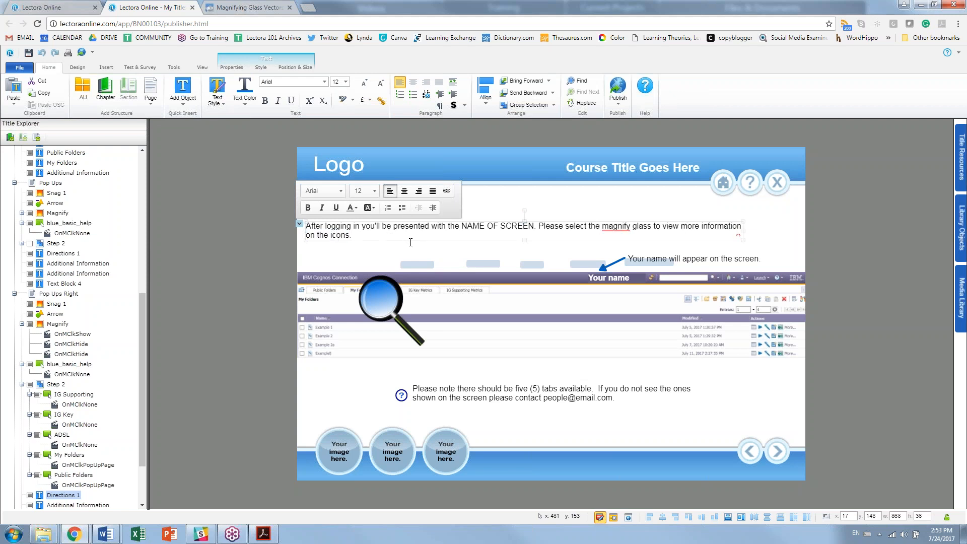
click(208, 289)
click(398, 298)
drag(397, 298, 777, 278)
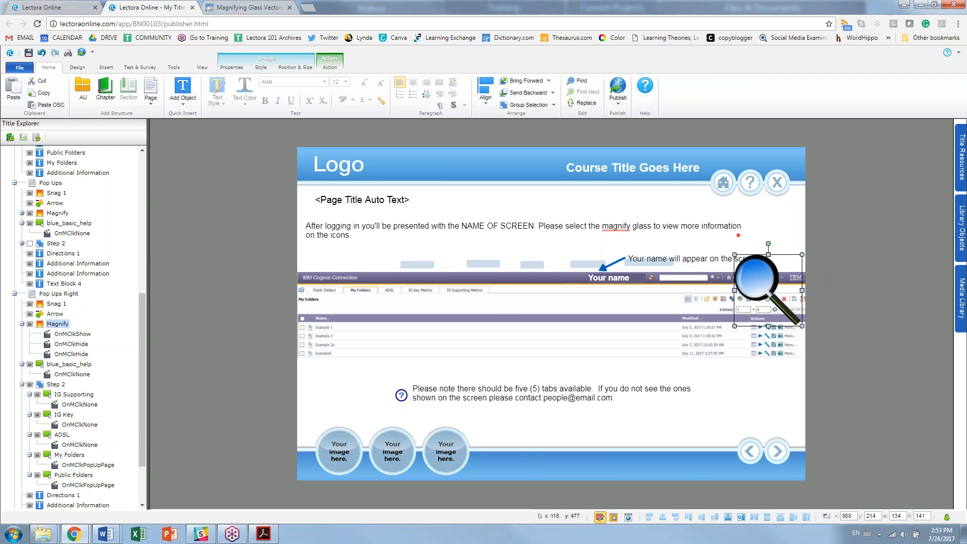
Step: Delete the help icon together with the Please note text block
click(479, 396)
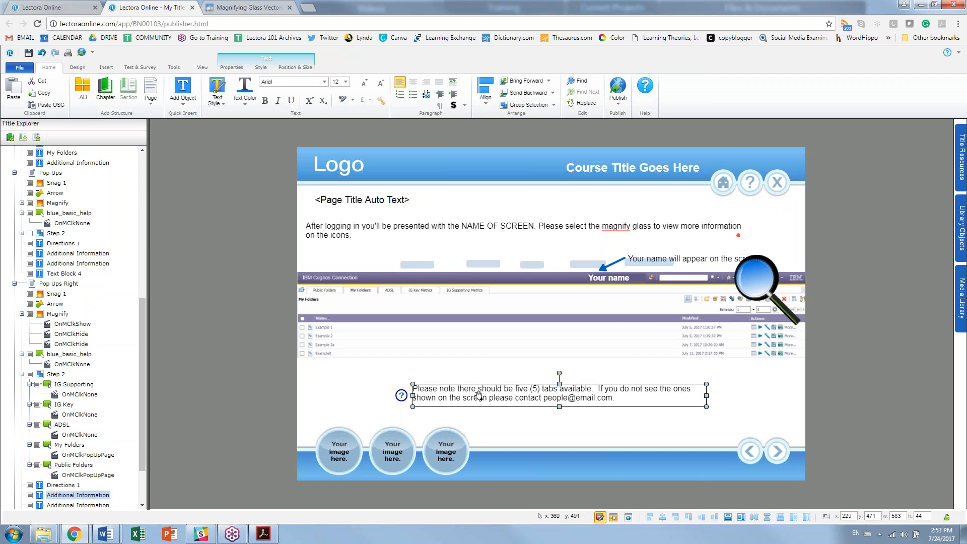
click(401, 396)
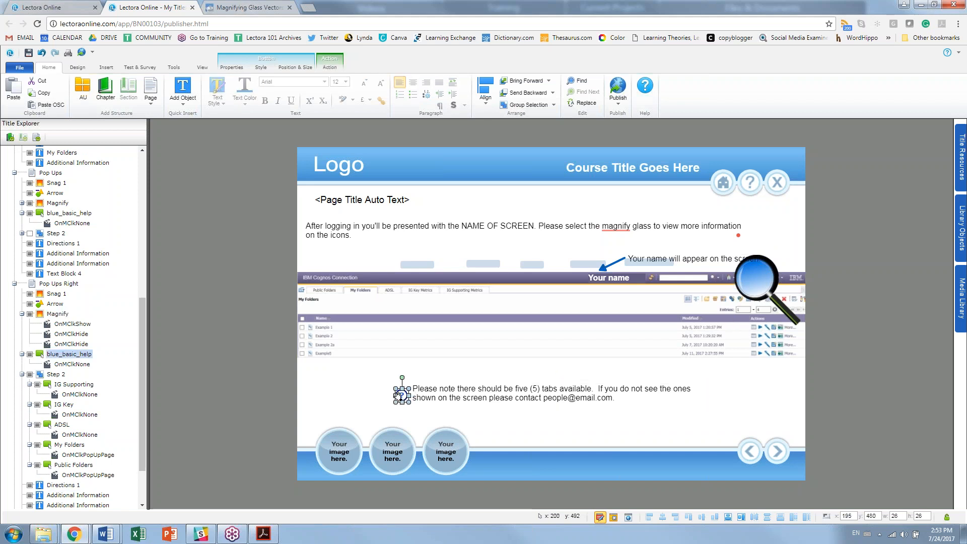
ctrl+click(459, 399)
key(Delete)
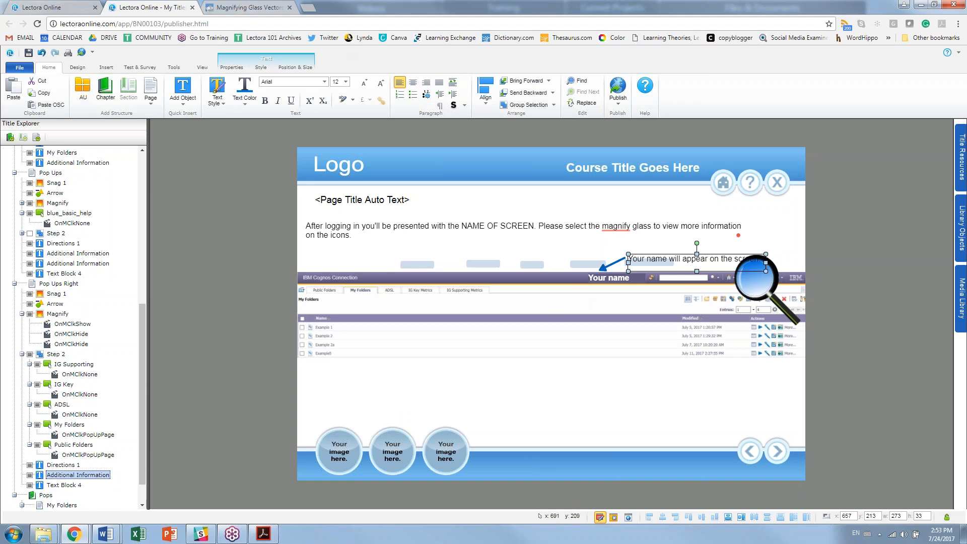
Step: Reposition the magnifying glass and enlarge it slightly at the screenshot's upper right
click(767, 295)
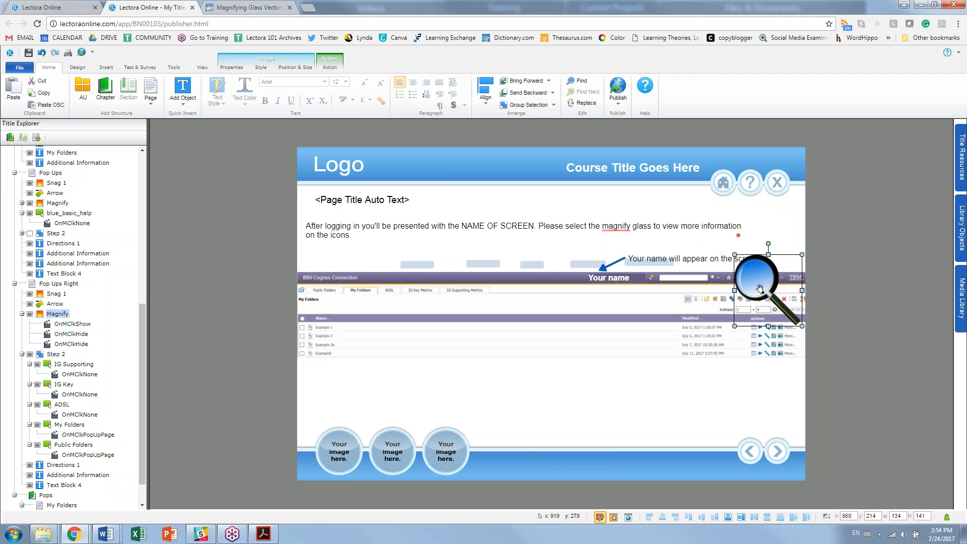
drag(734, 326, 708, 338)
drag(745, 295, 754, 294)
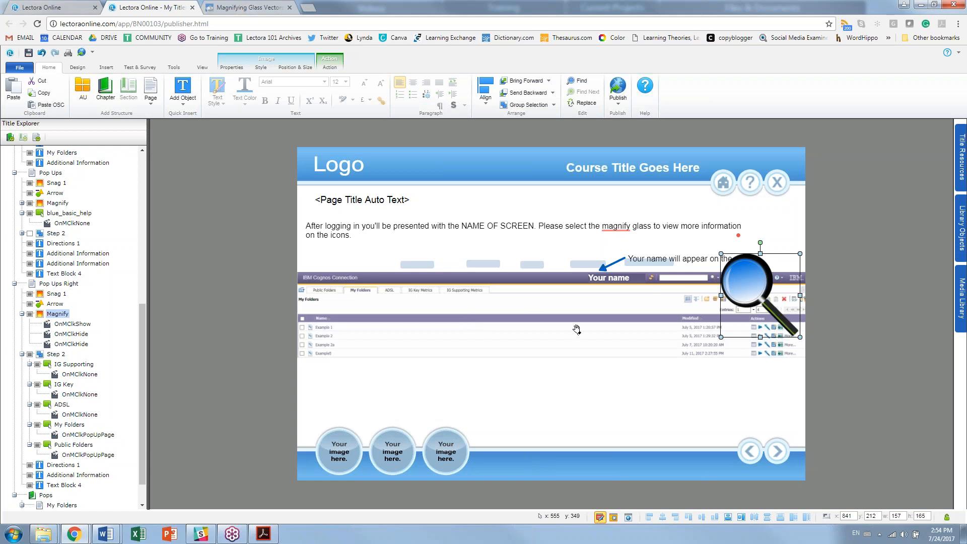
click(538, 319)
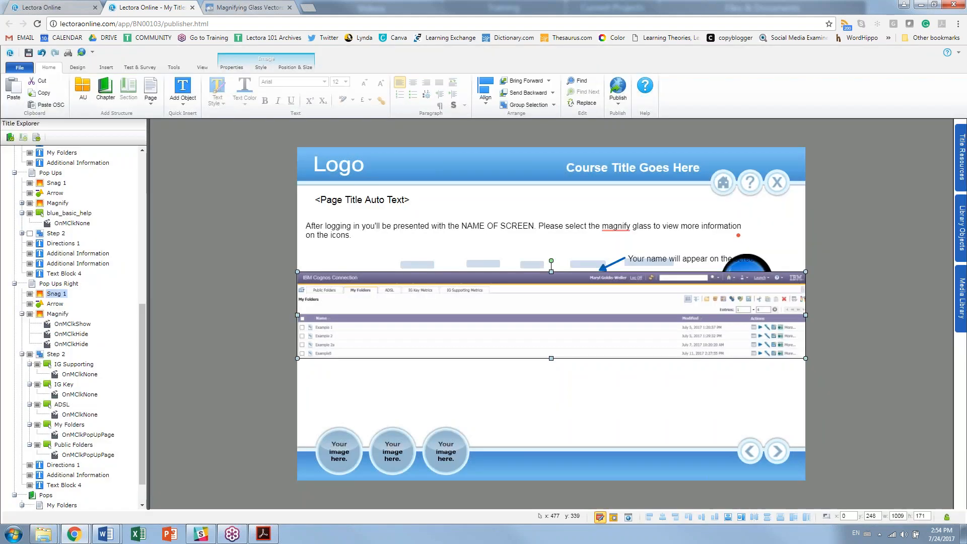
Step: Paste a copy of Snag 1 and crop it down to its right-hand portion
key(ctrl+v)
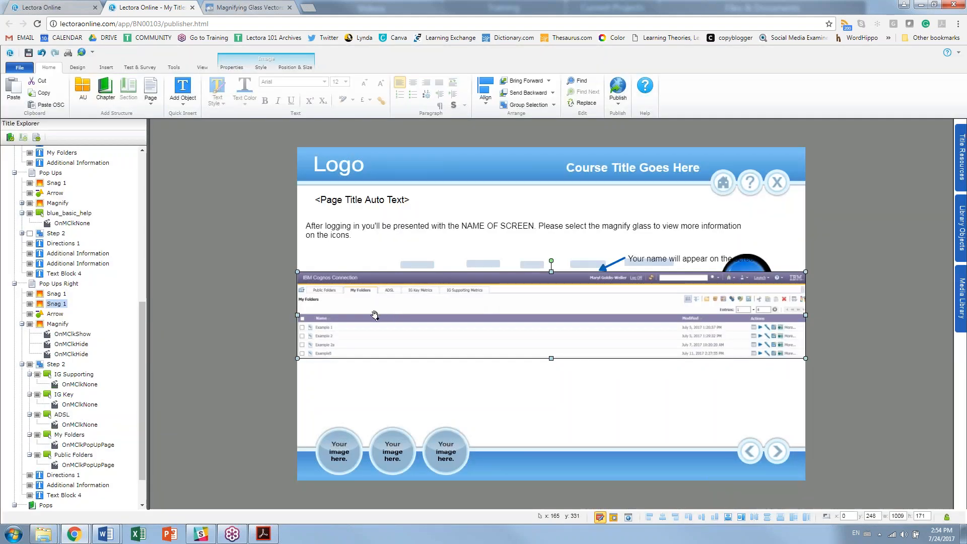
click(260, 67)
click(194, 89)
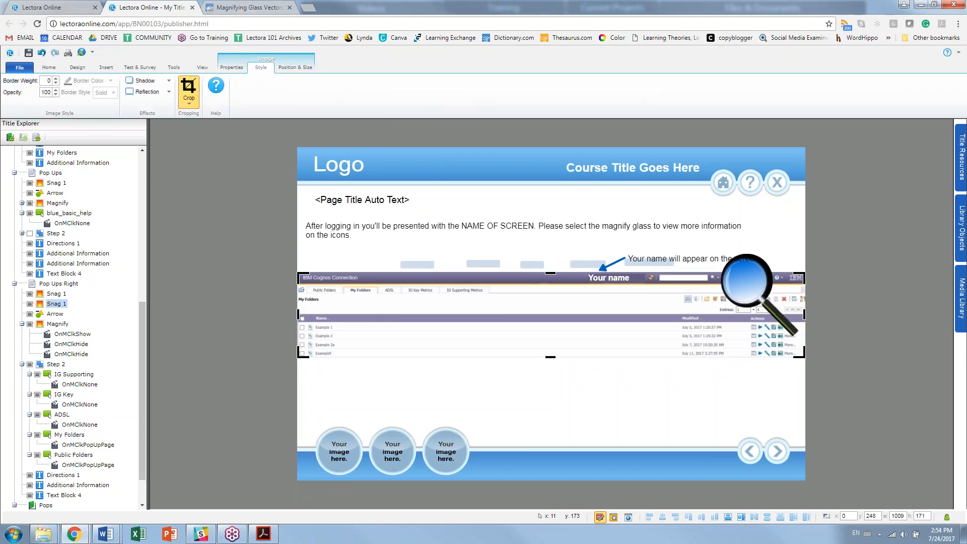
drag(332, 315, 655, 302)
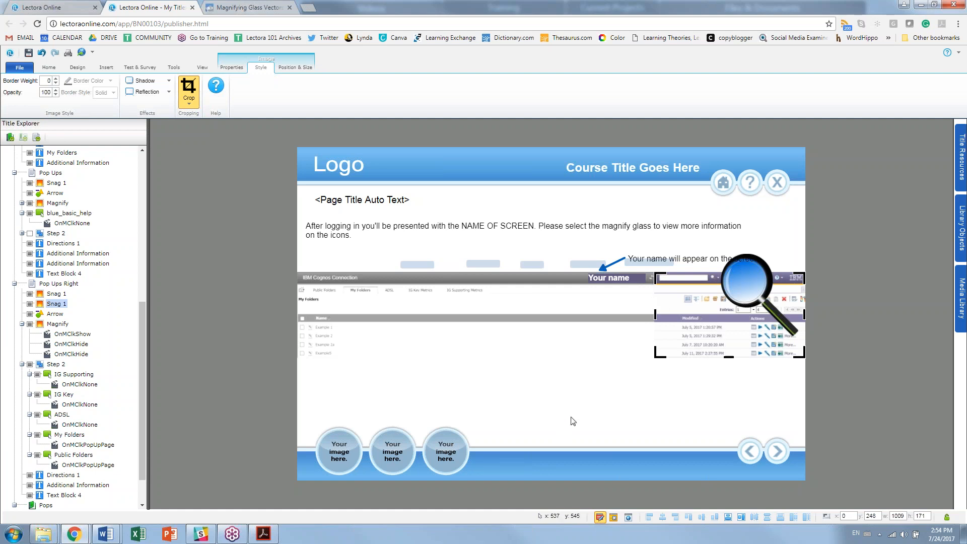
click(617, 400)
Step: Enlarge the cropped copy, move it left, and place the Public Folders hotspot on its toolbar
click(676, 335)
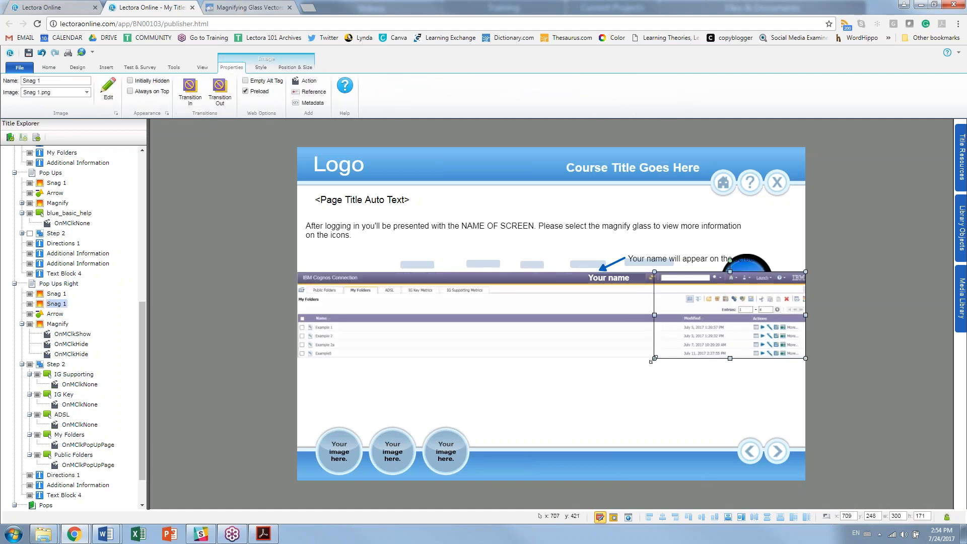
drag(654, 358, 527, 393)
drag(663, 348, 497, 345)
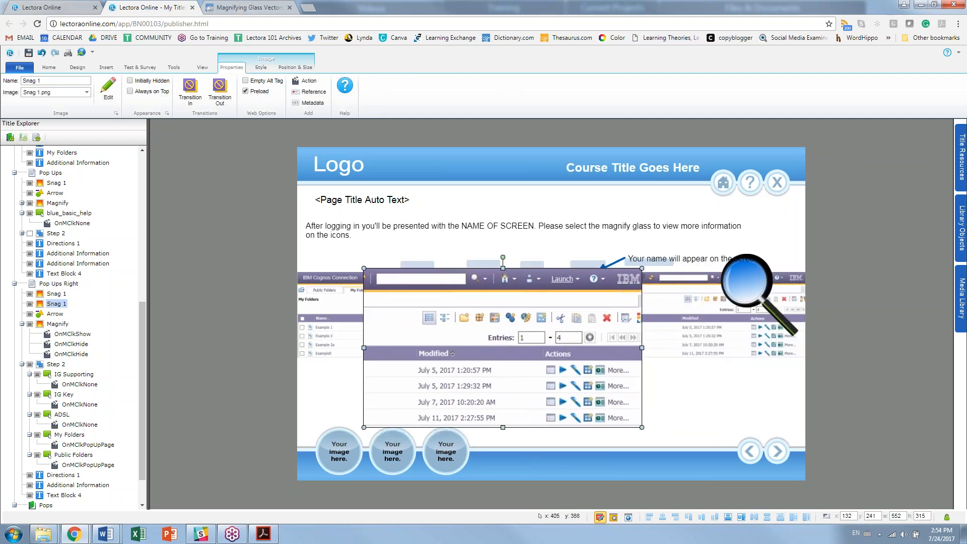
click(412, 266)
drag(412, 265, 508, 277)
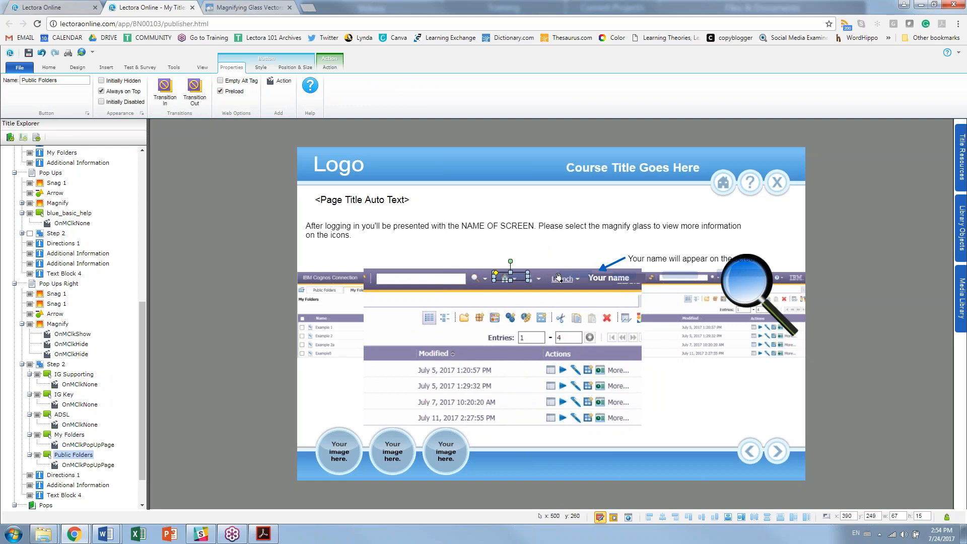
click(645, 282)
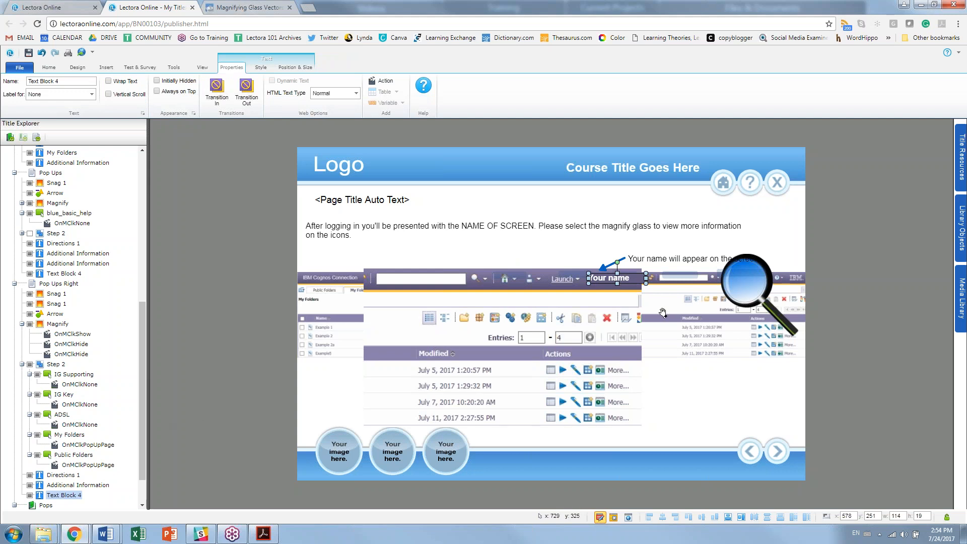
Step: Turn off Text Block 4's visibility so the 'Your name' label starts hidden
click(29, 496)
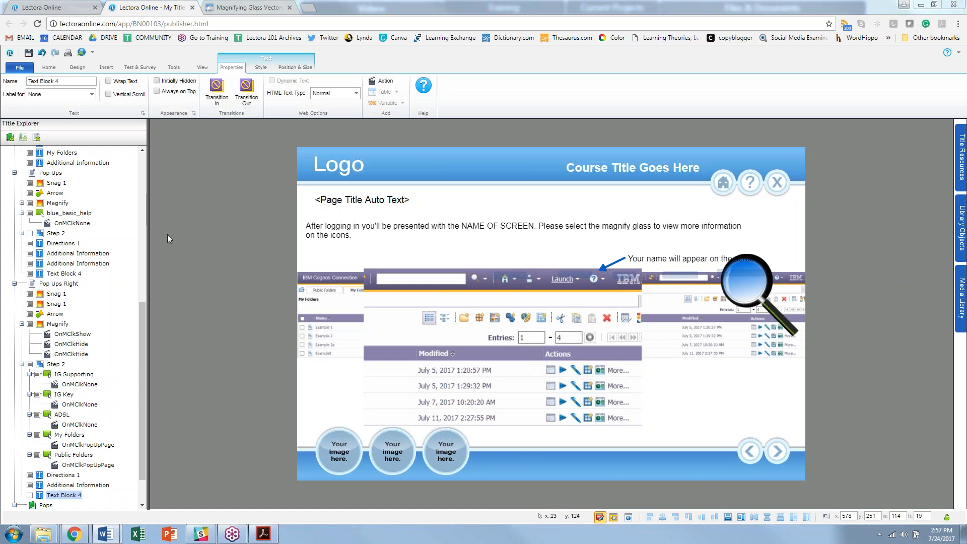
Step: Insert Chapter 2 after Pop Ups Right and add blank Pages 2 through 5 to it
click(14, 284)
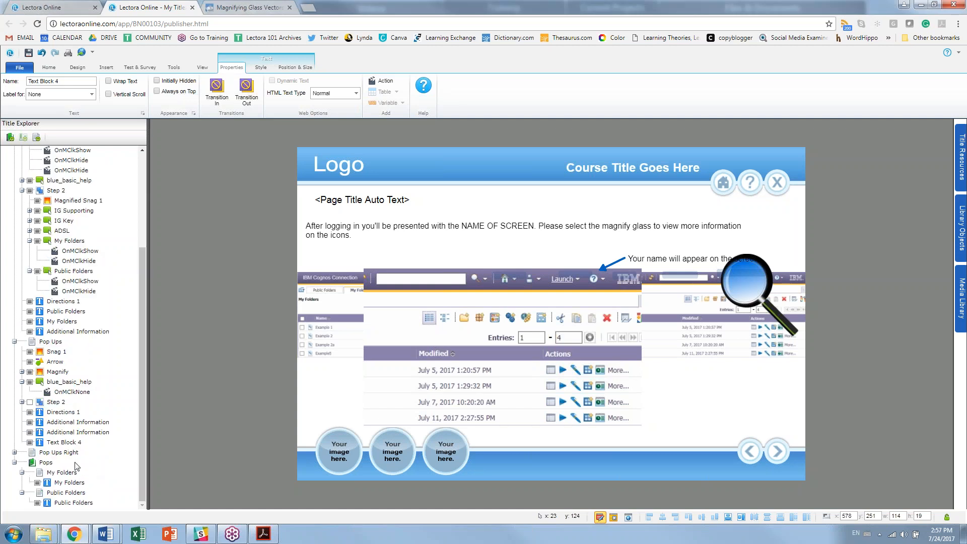
click(62, 453)
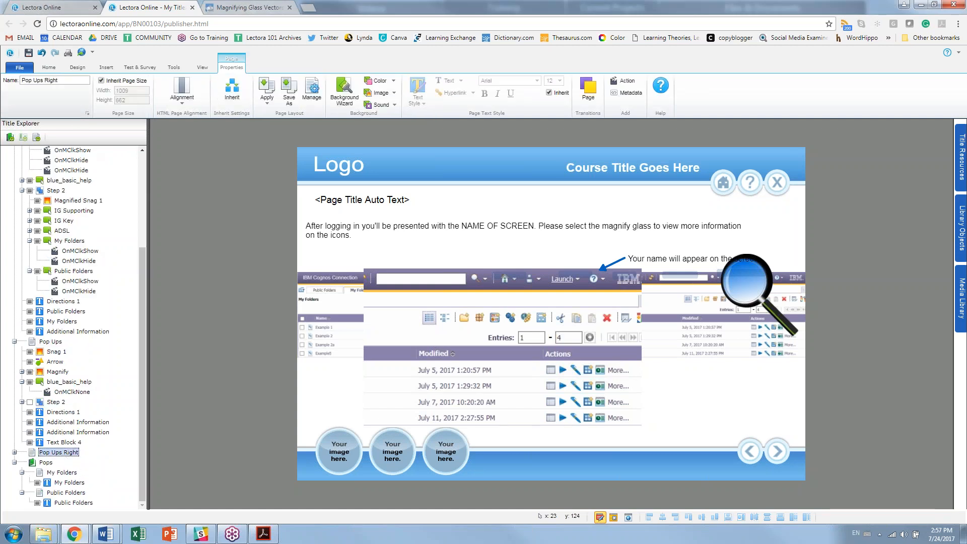
click(103, 69)
click(48, 67)
click(105, 87)
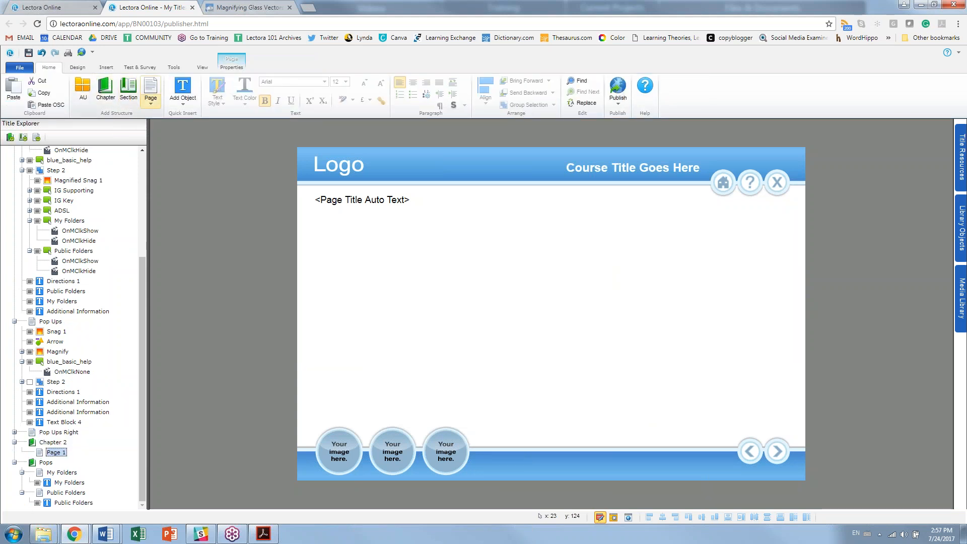
click(151, 88)
click(151, 88)
click(151, 88)
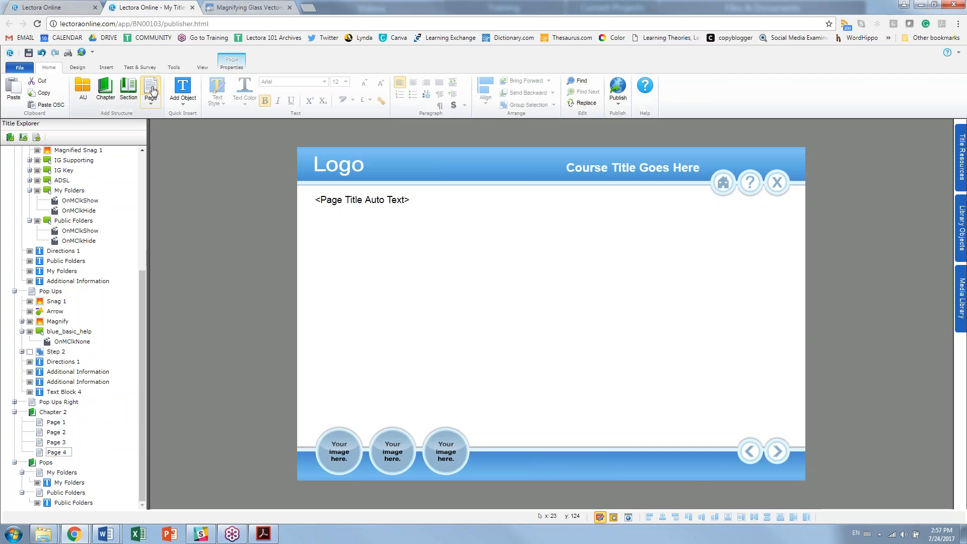
click(152, 88)
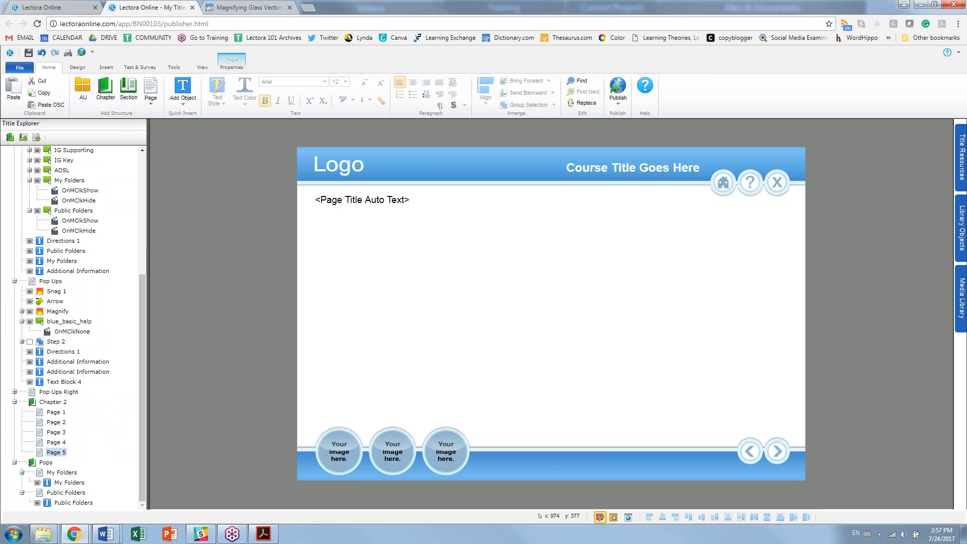
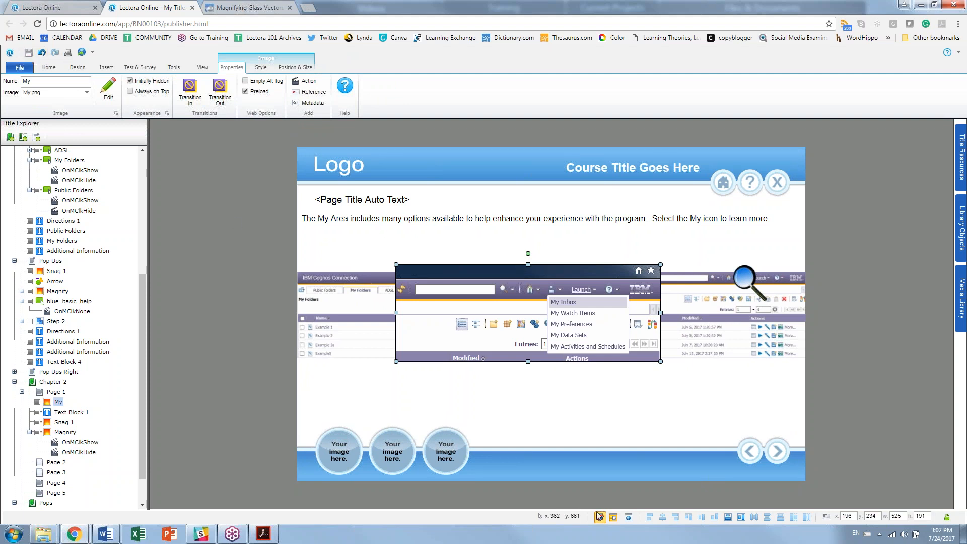
Step: Preview Page 1 in Run mode with the 'My' image initially hidden
click(613, 517)
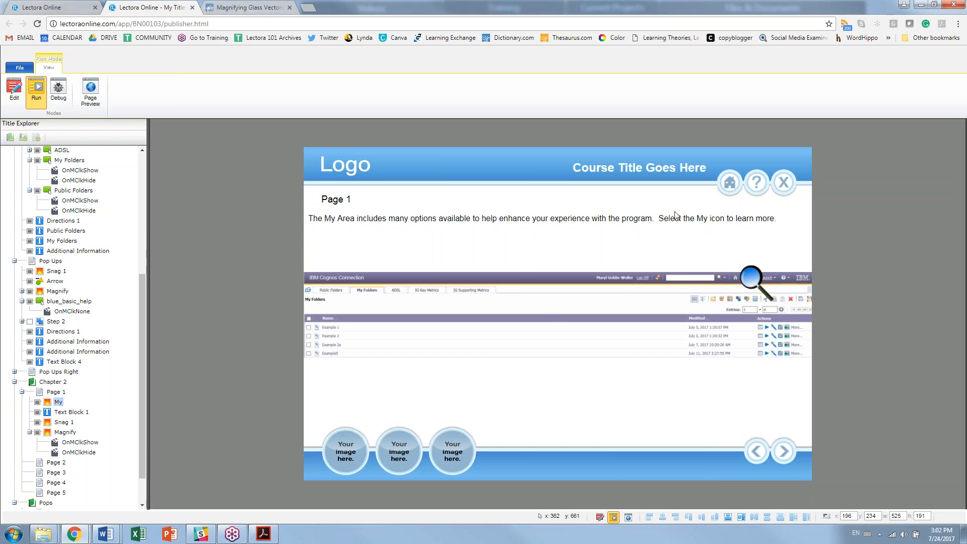
Step: Test that the magnifier reveals the enlarged menu, then return to Edit mode and inspect its Hide action
click(755, 279)
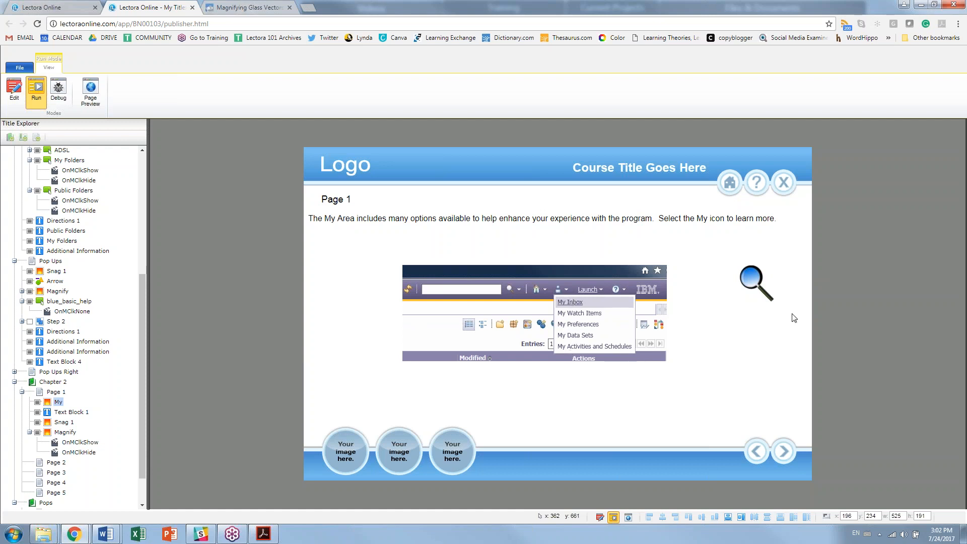
click(15, 88)
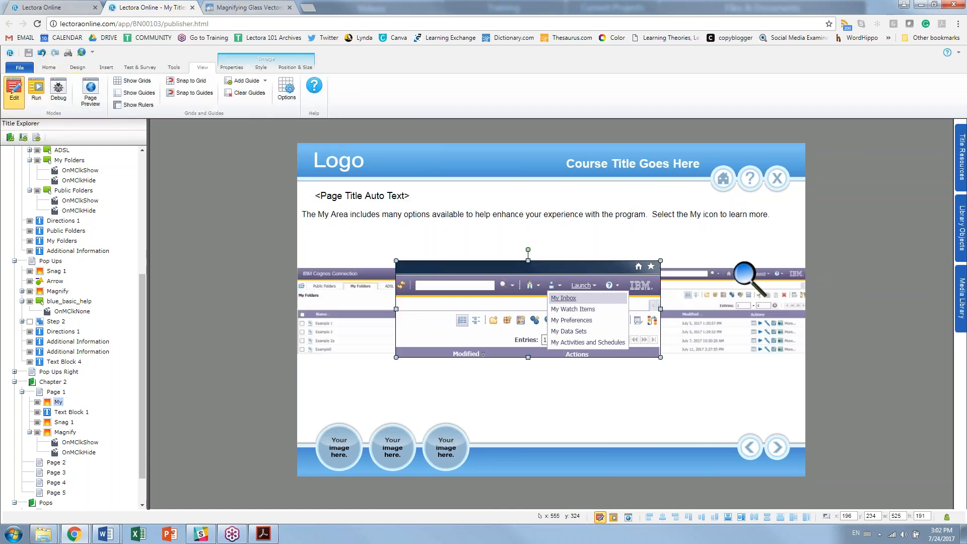
click(89, 453)
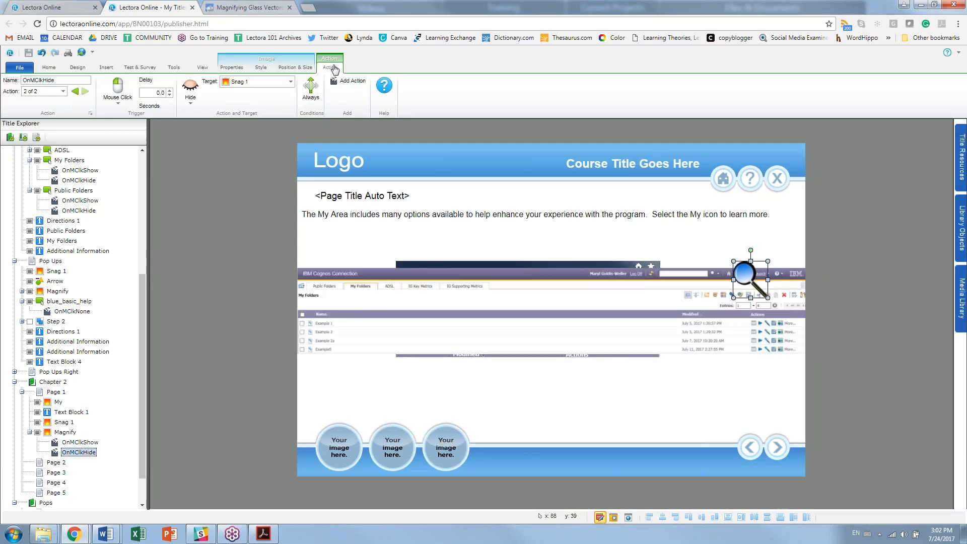
Step: Add a third Magnify action: Hide, targeting the Magnify object itself
click(349, 80)
click(200, 91)
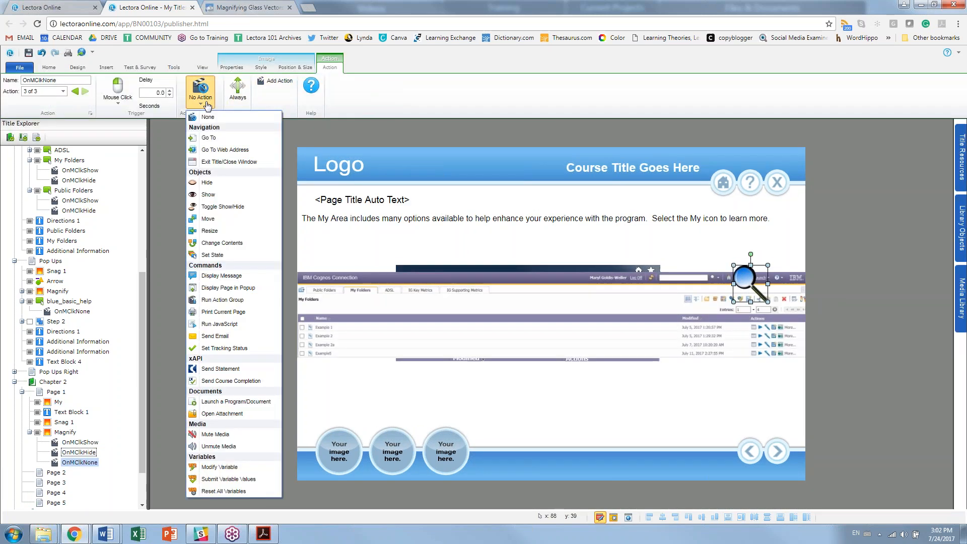
click(217, 185)
click(270, 82)
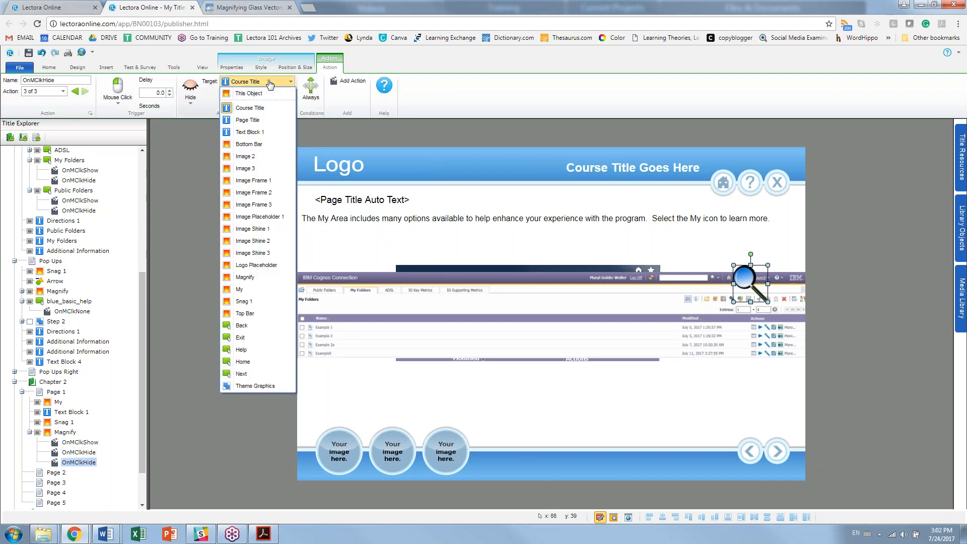
click(266, 277)
click(565, 267)
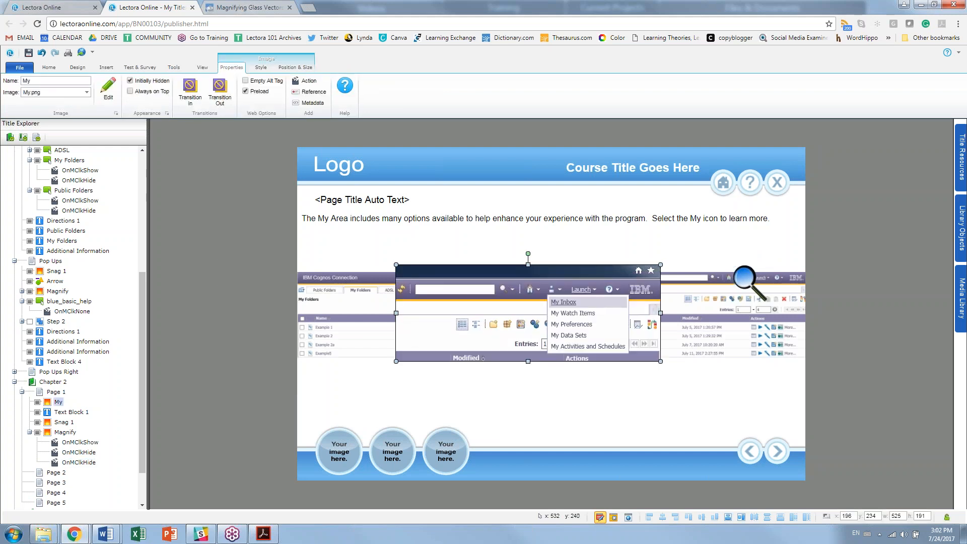
Step: Crop the top of the My image and try repositioning it on the page
click(261, 67)
click(189, 91)
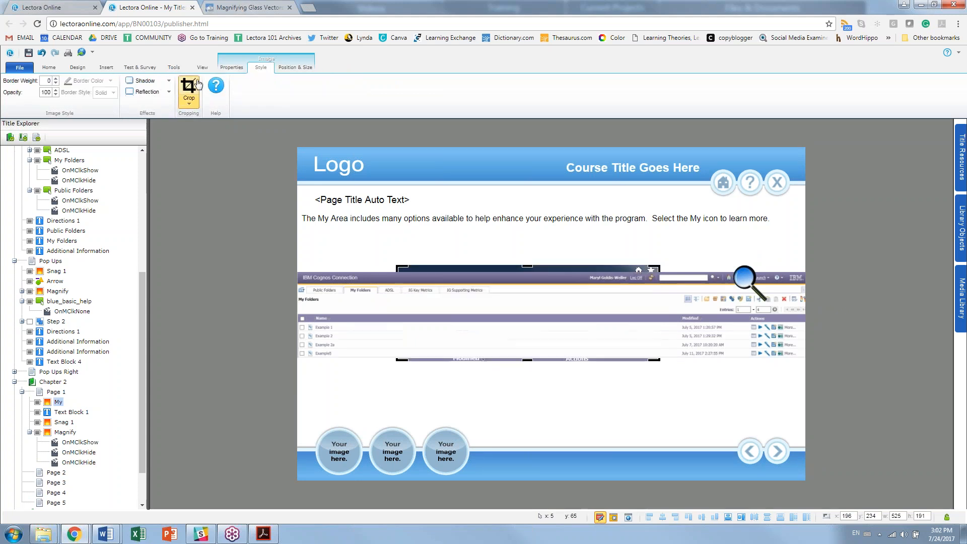
drag(527, 266, 526, 272)
click(681, 252)
click(554, 271)
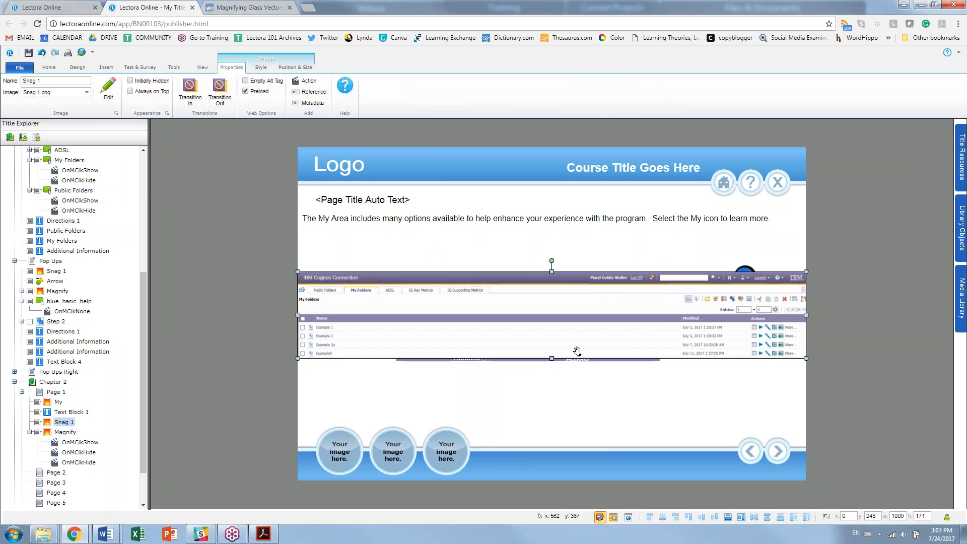
drag(513, 328, 544, 393)
click(261, 67)
click(188, 91)
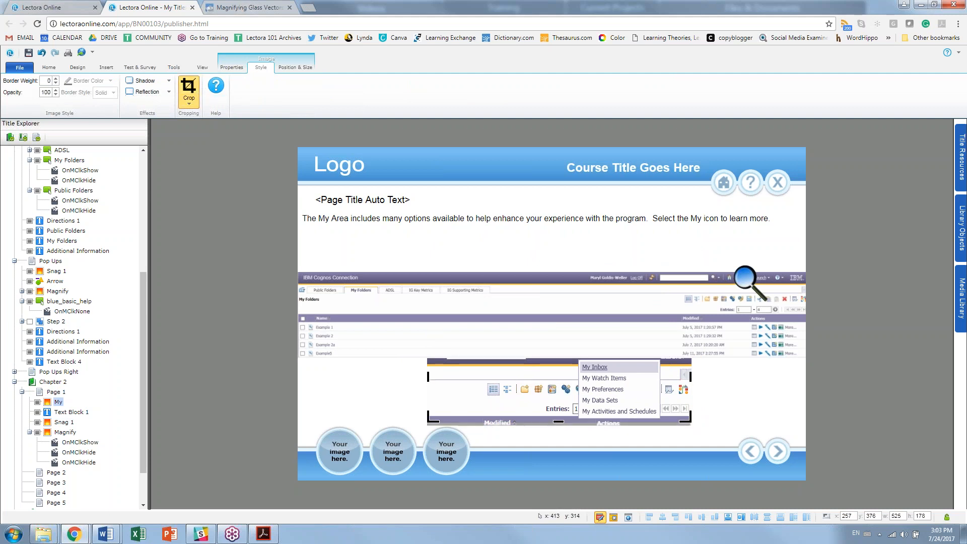
click(443, 248)
drag(562, 390, 662, 383)
click(42, 54)
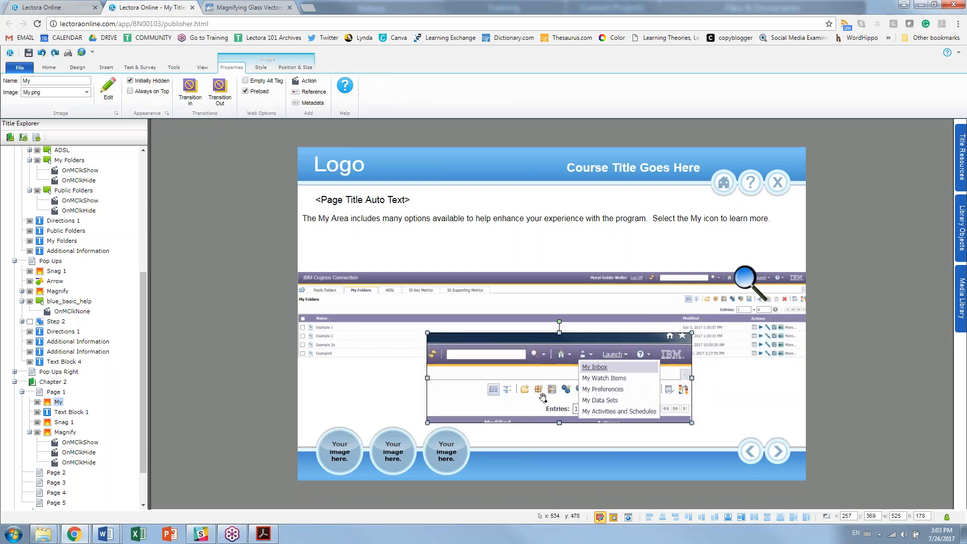
drag(535, 394, 257, 181)
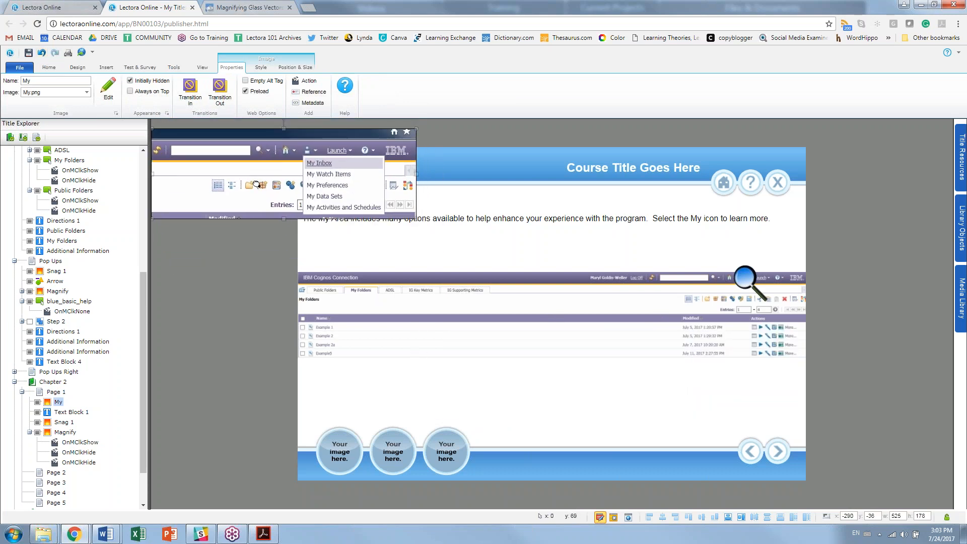
Step: Recrop the My image's top edge and place it over the IBM screenshot
click(261, 68)
click(189, 90)
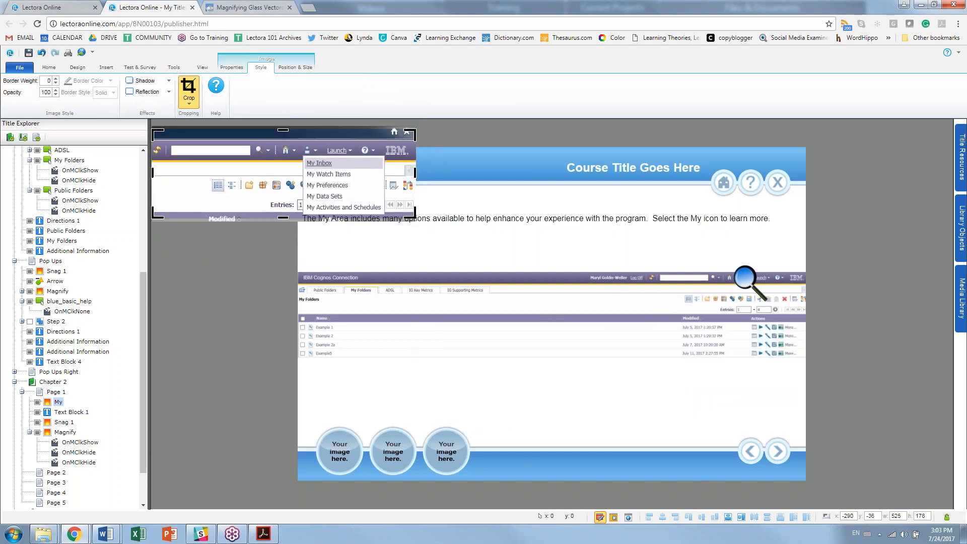
drag(287, 132, 283, 138)
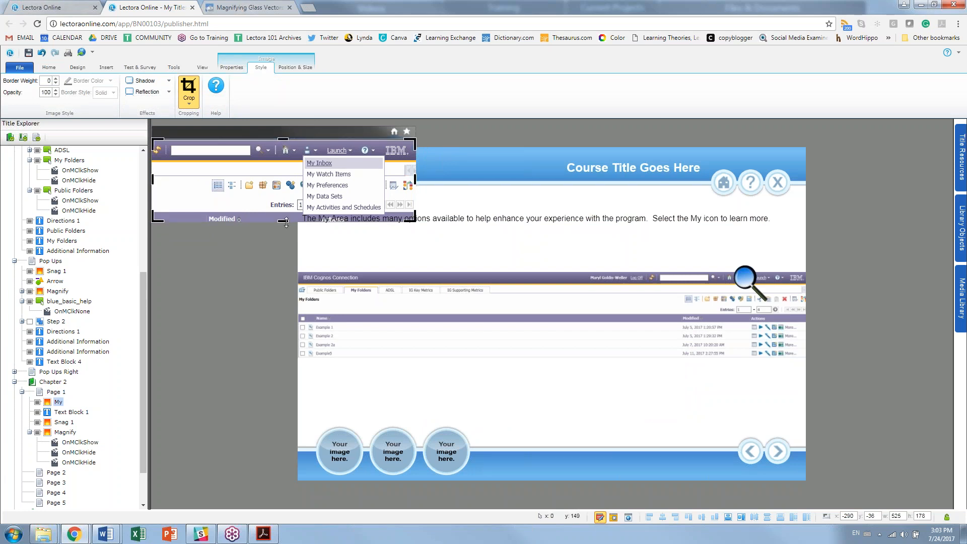
click(42, 53)
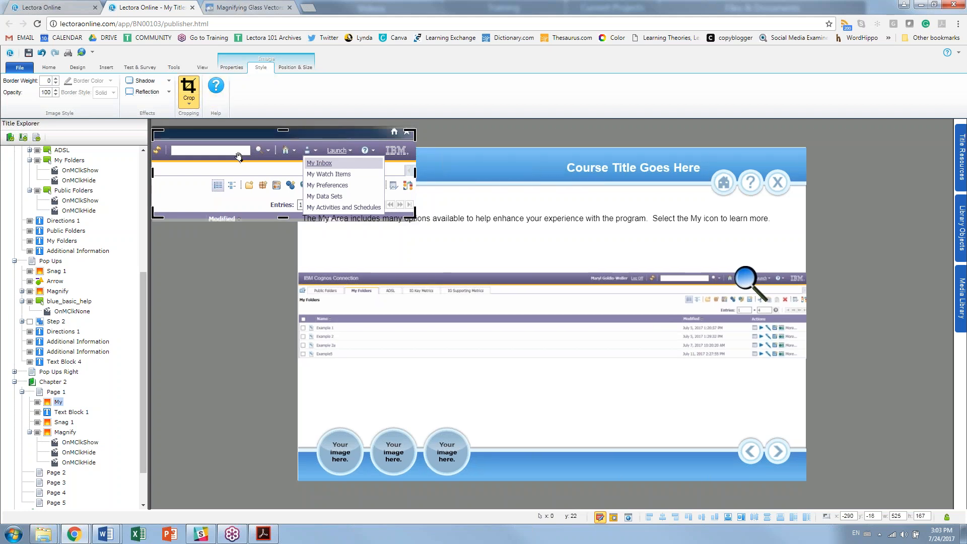
click(286, 239)
click(237, 169)
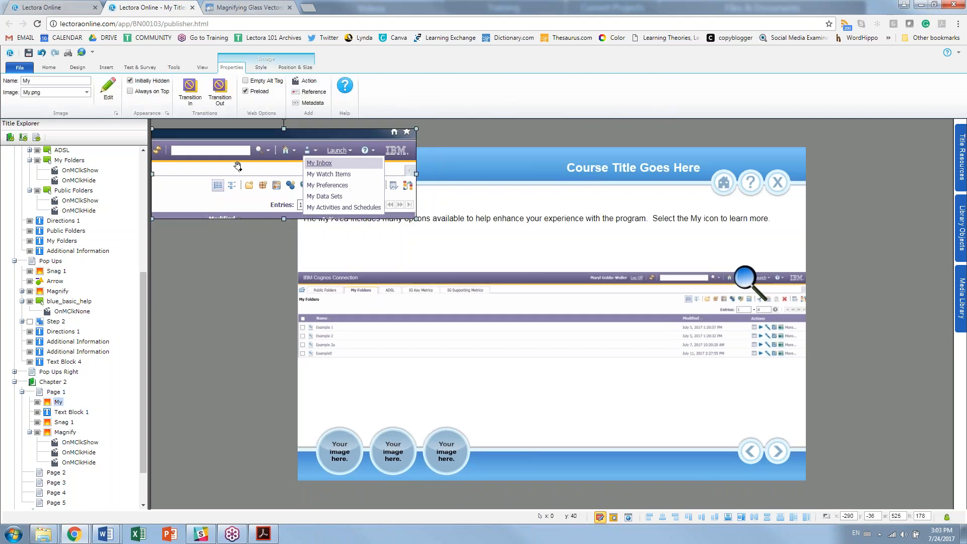
click(261, 67)
click(189, 91)
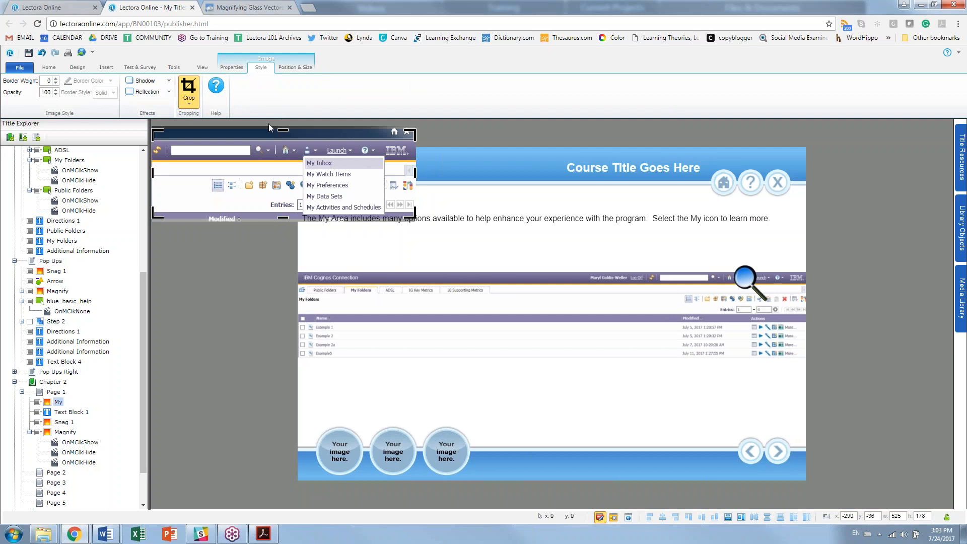
drag(282, 133, 282, 141)
click(234, 322)
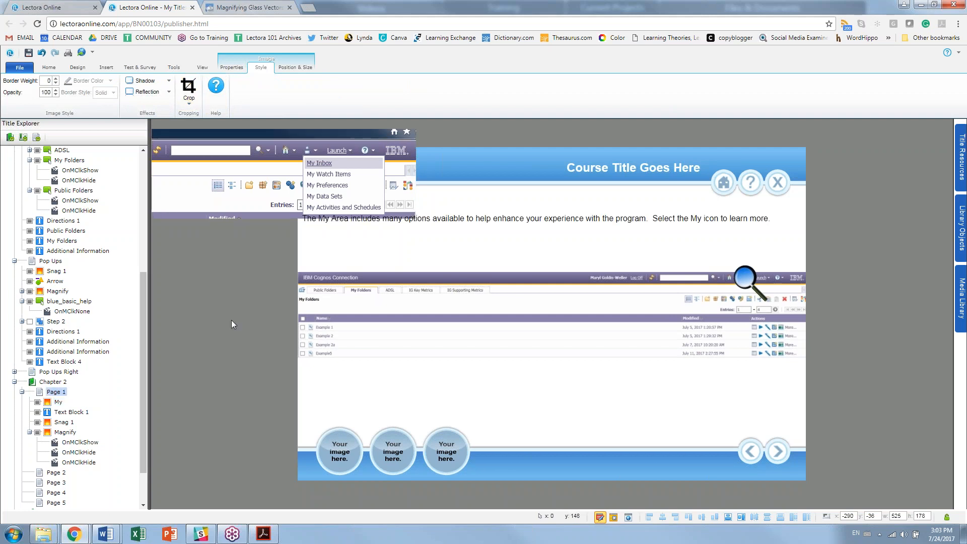
click(233, 172)
drag(232, 172, 478, 307)
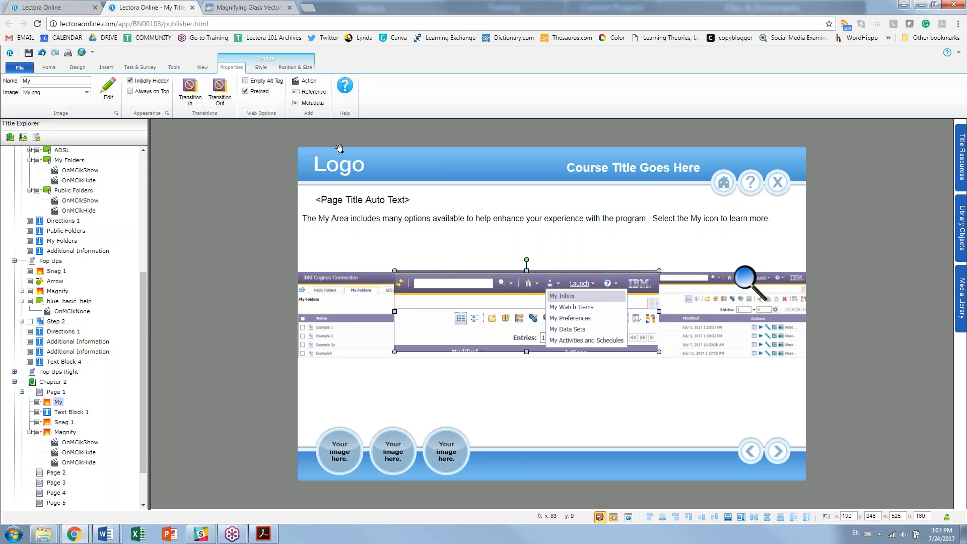
Step: Rename Chapter 2 to 'My Preferences'
click(48, 384)
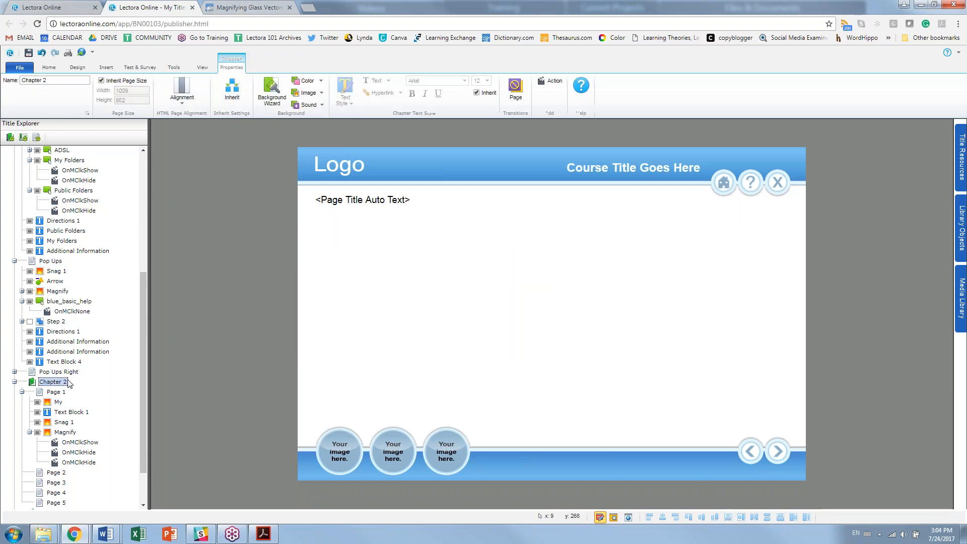
click(62, 383)
text(My Pres)
text(erences)
key(Return)
Step: On Page 1, replace the opening sentence with one saying My Preferences offers options to enhance the program experience
click(57, 391)
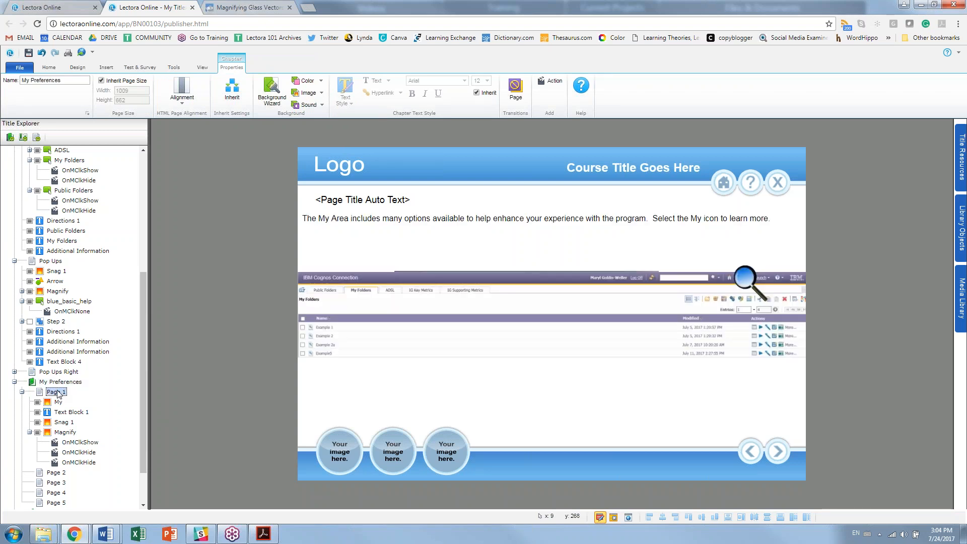
click(391, 218)
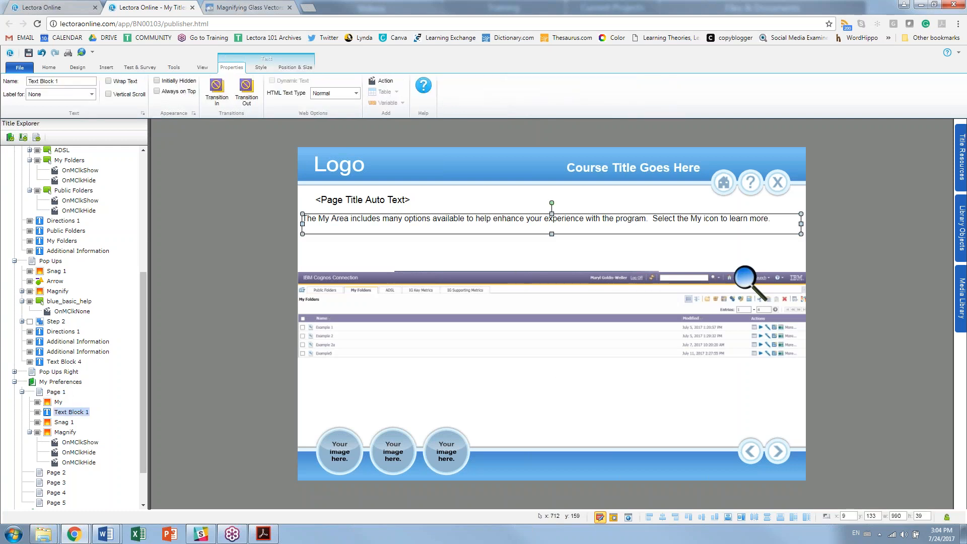
double_click(656, 228)
drag(649, 219, 307, 219)
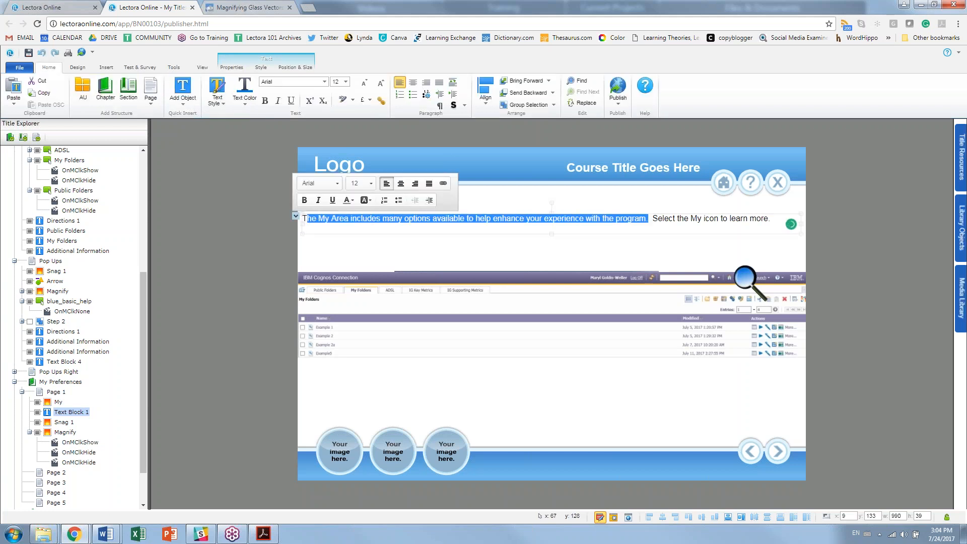
key(BackSpace)
key(BackSpace)
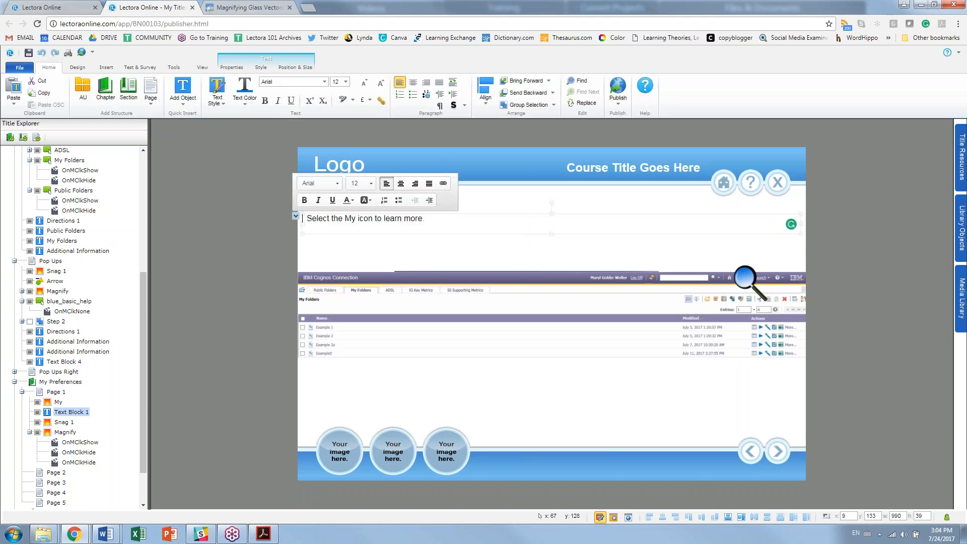
text(The MY)
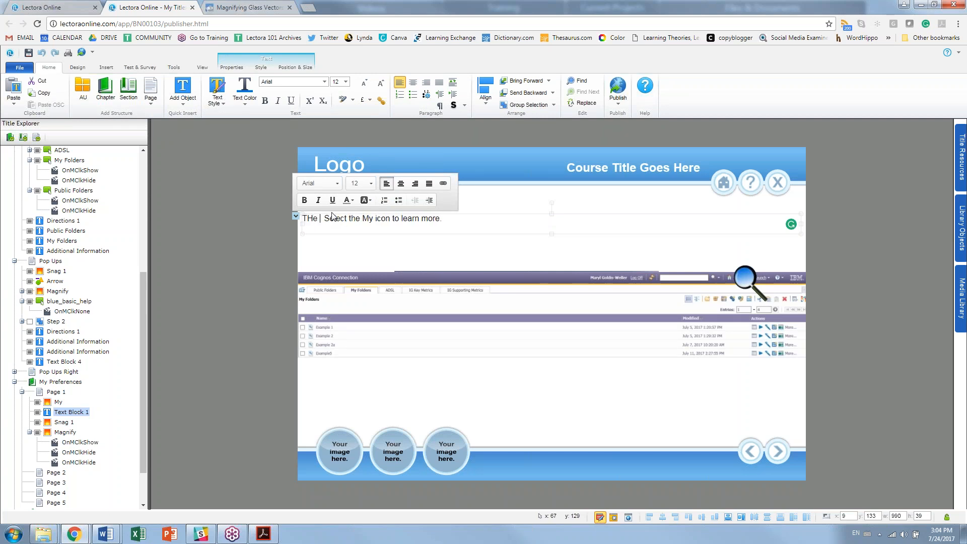
key(BackSpace)
text(y Are)
text(ferences sec)
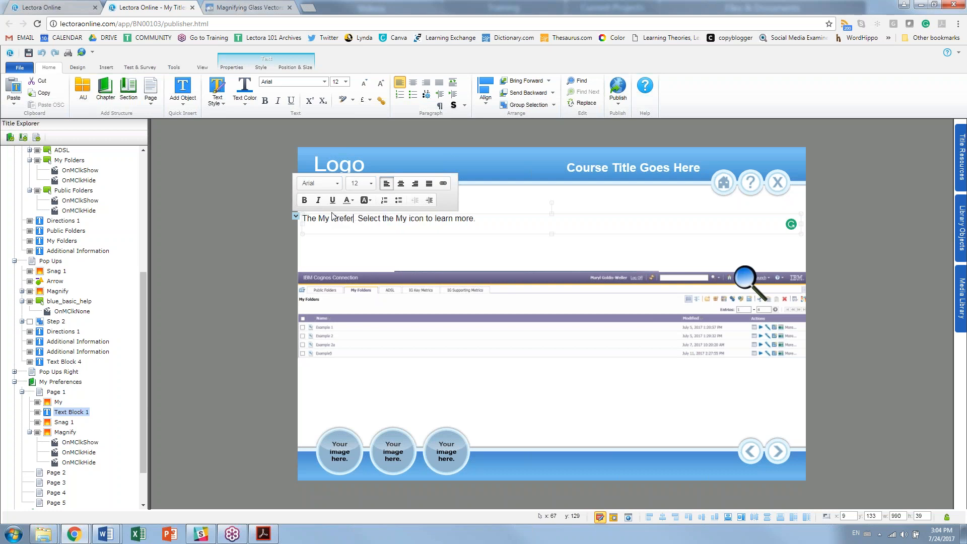
text(tion is hwere)
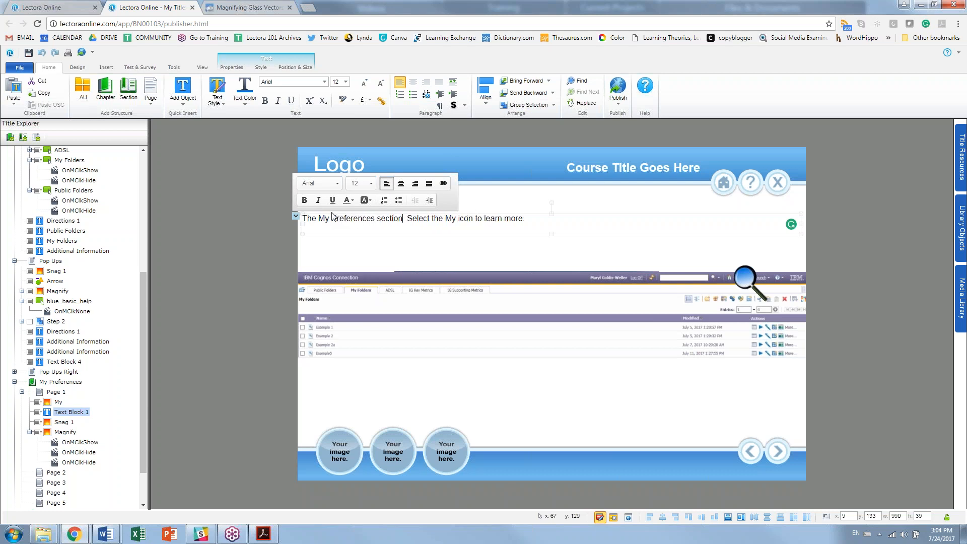
key(BackSpace)
key(BackSpace)
key(BackSpace)
key(BackSpace)
key(BackSpace)
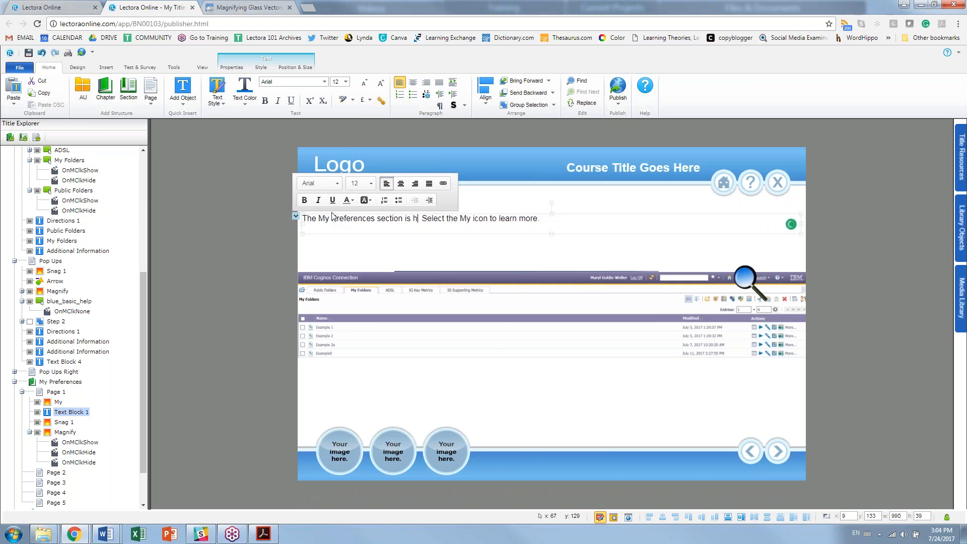
text(where yo)
text(u can choose)
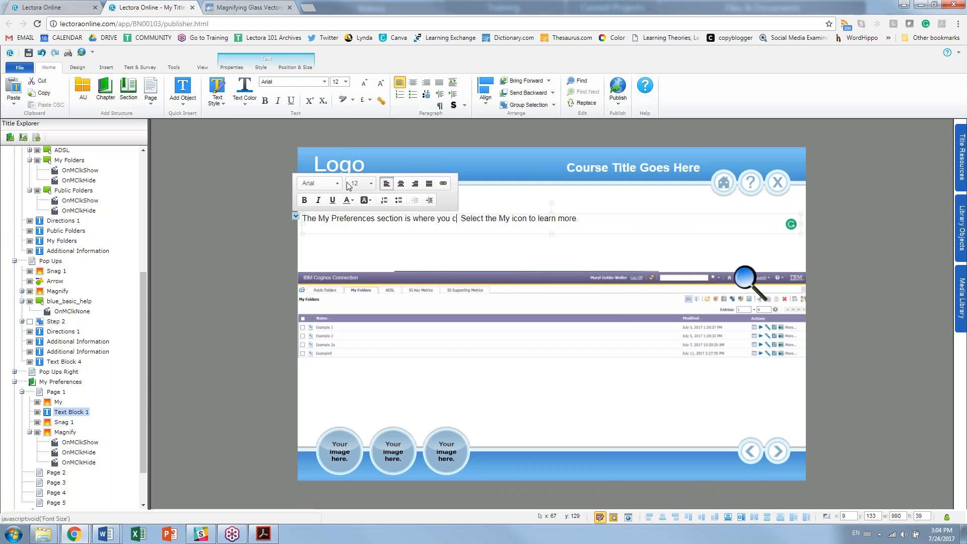
text( different)
text( options to)
text( e)
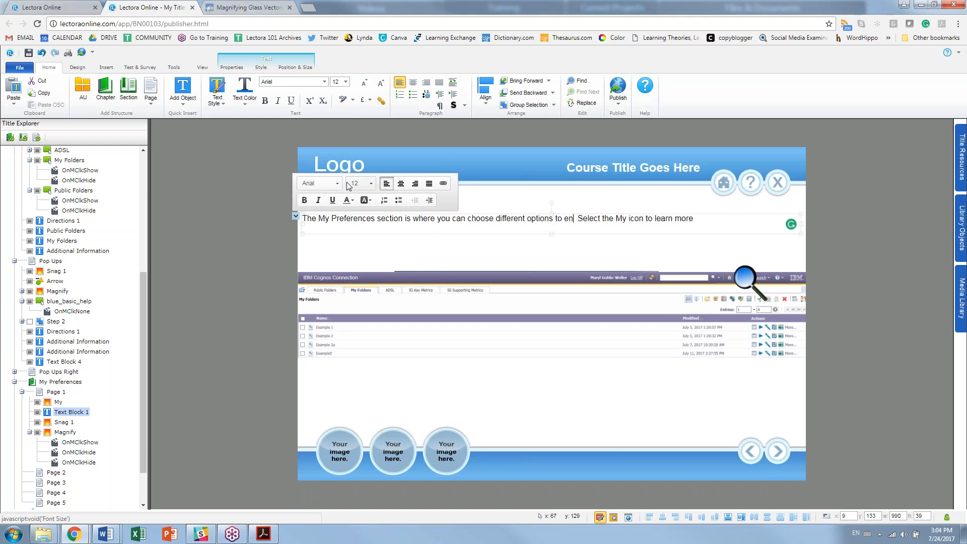
text(nhance your expe)
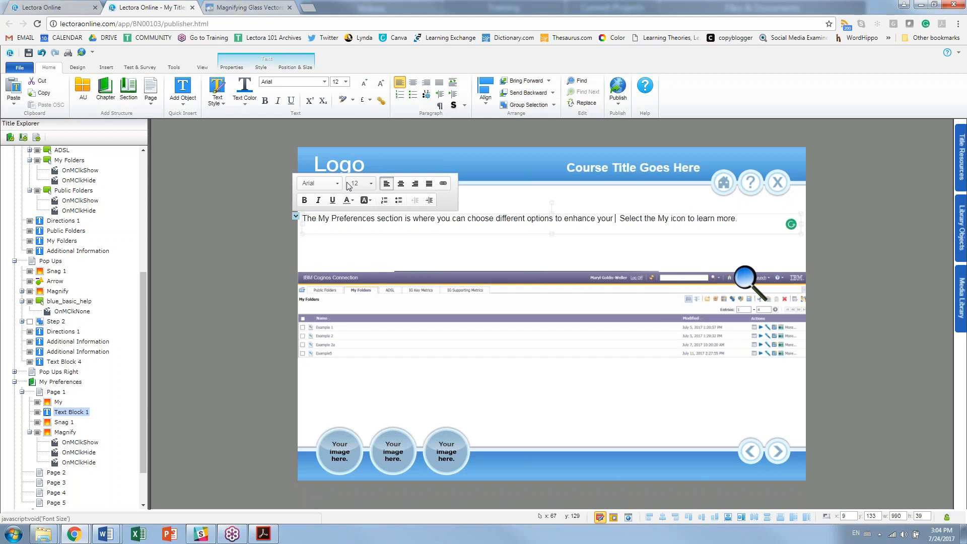
text(rience w)
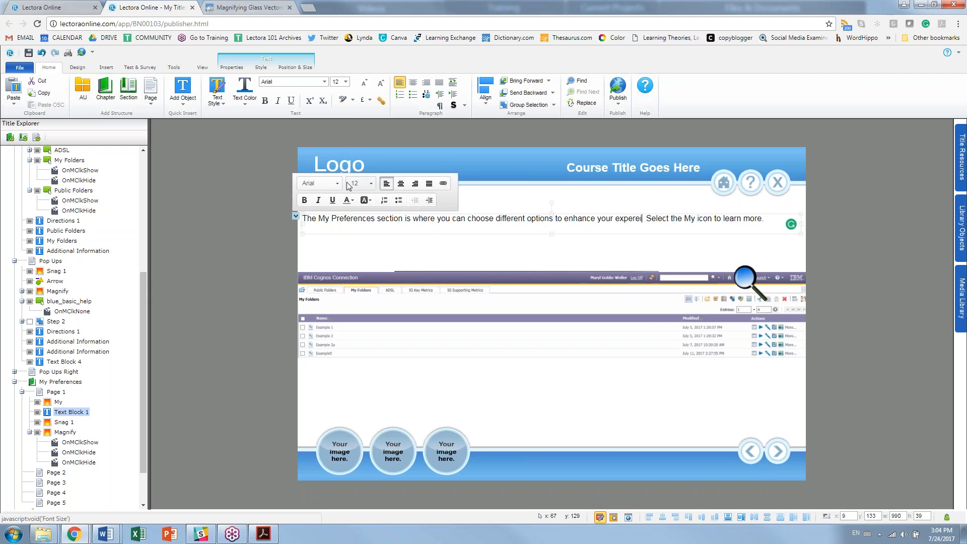
text(ith the progr)
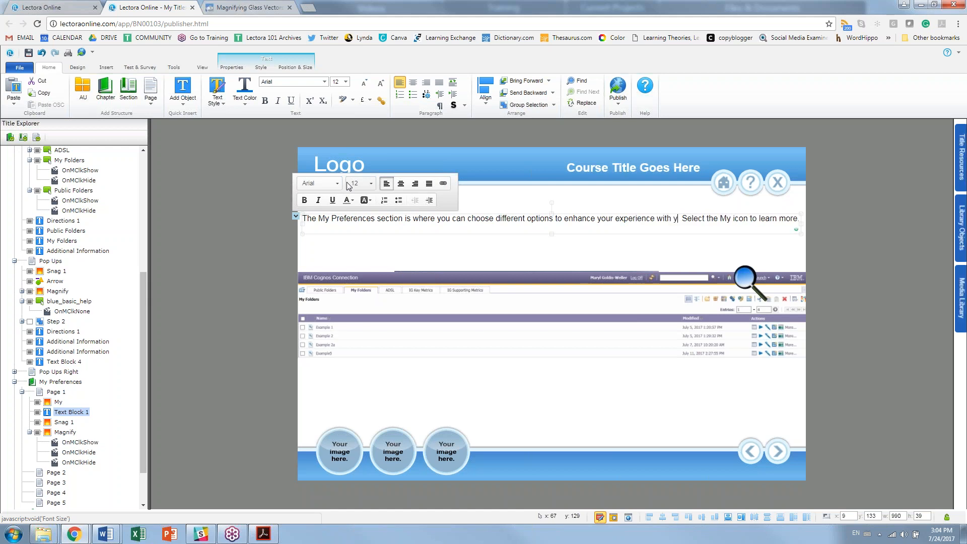
text(am.)
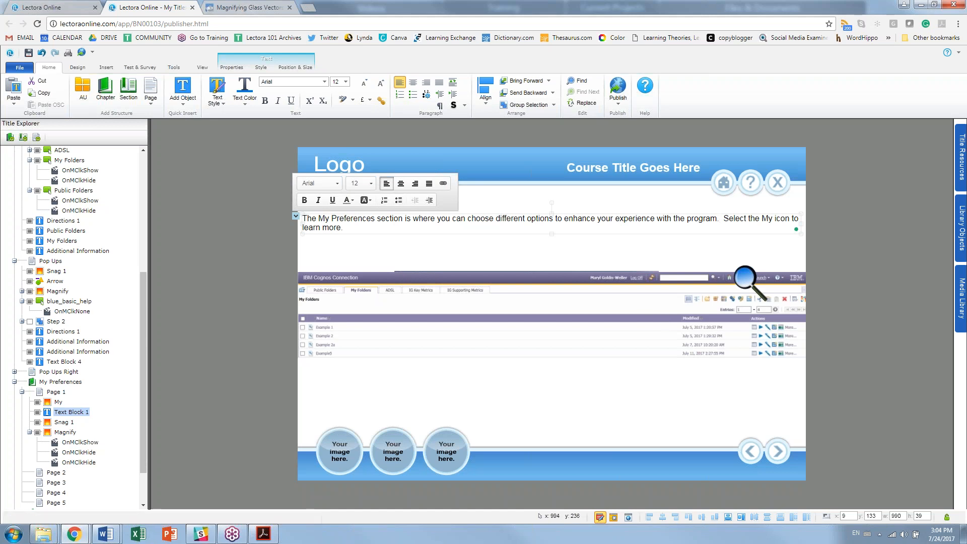
click(842, 285)
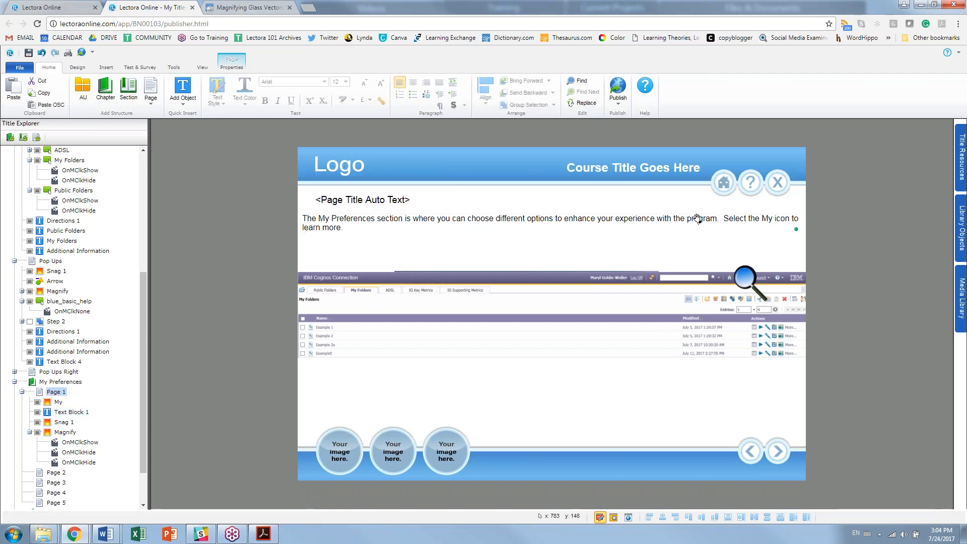
Step: Rewrite the second sentence as 'To begin, navigate to the My are drop down by select… on the screen below.'
double_click(718, 219)
key(BackSpace)
text(To begin, n)
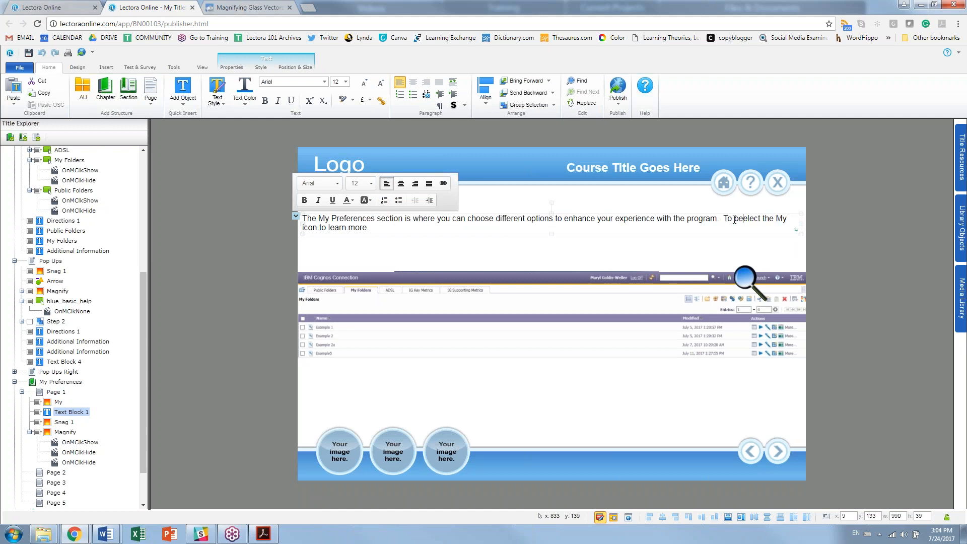
text(avigate to the MY are)
key(BackSpace)
key(BackSpace)
key(BackSpace)
key(BackSpace)
key(BackSpace)
key(BackSpace)
text(r)
key(BackSpace)
text(y are doelect the My icon to learn more.)
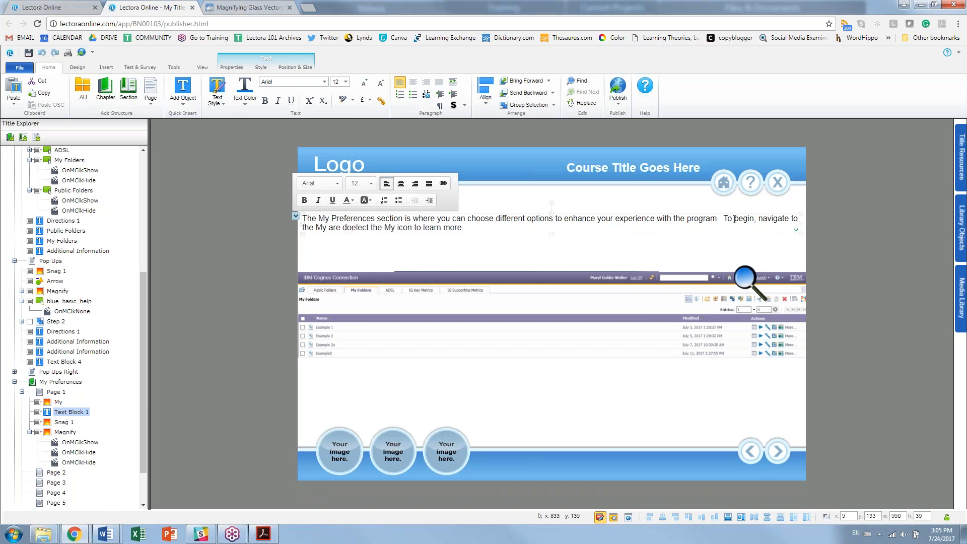
key(BackSpace)
text(rop down by)
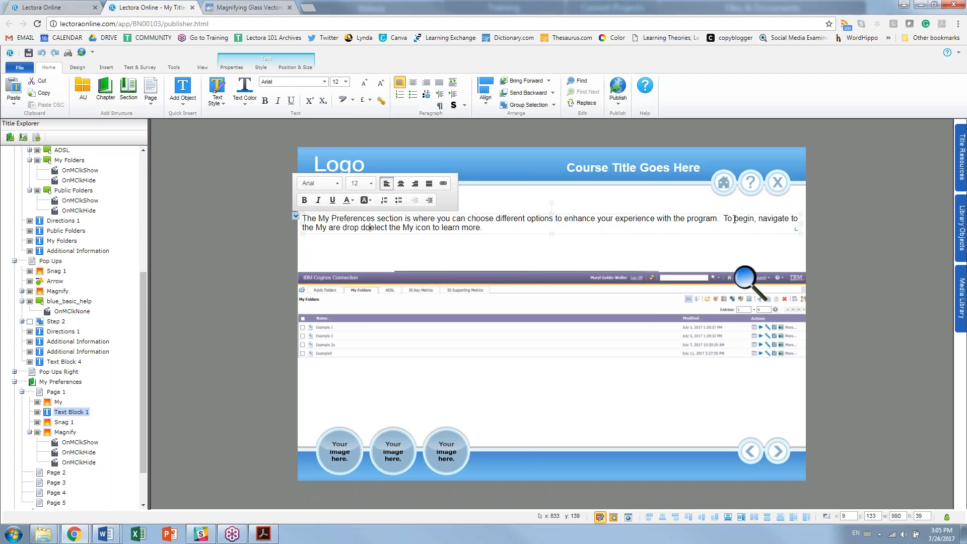
text( s)
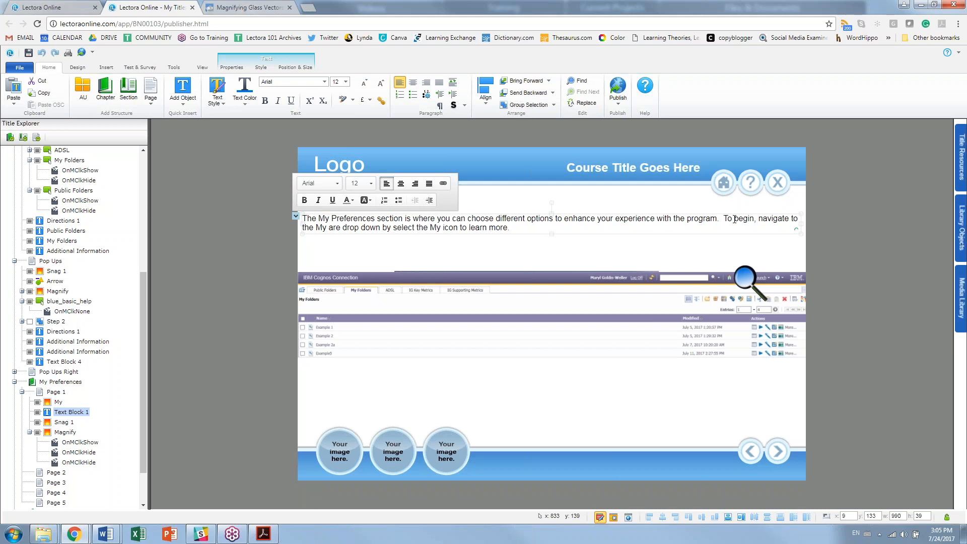
click(441, 233)
drag(461, 228, 572, 228)
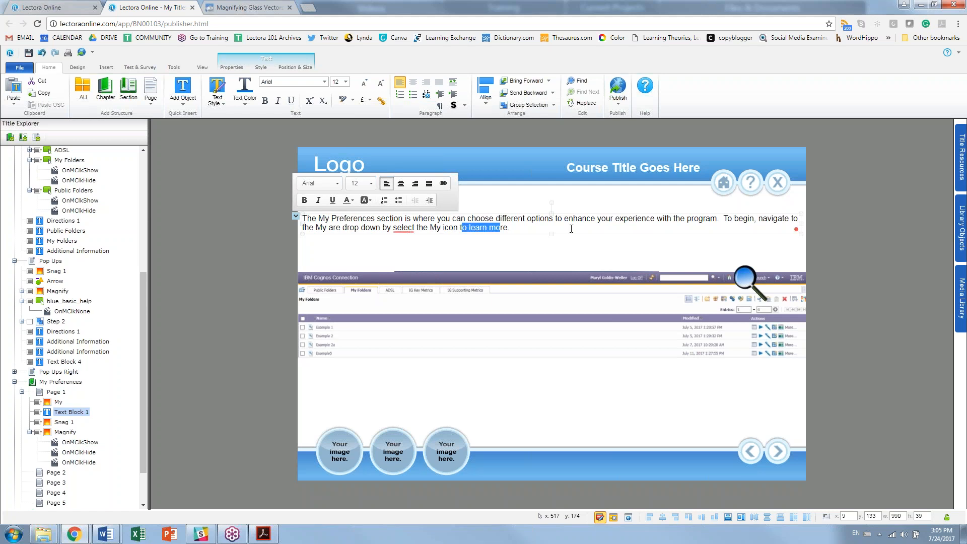
key(BackSpace)
key(Delete)
key(Delete)
key(Delete)
text(on the screen below.)
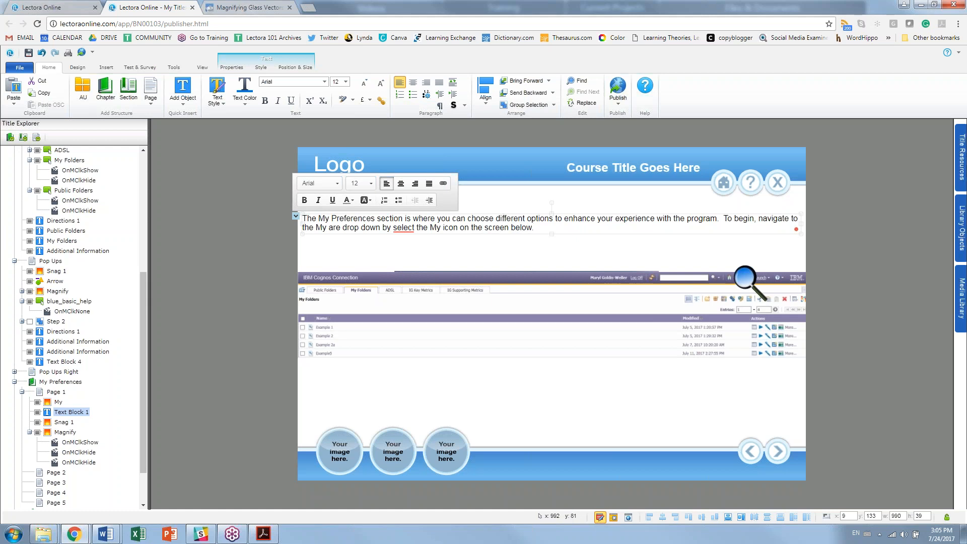
key(Escape)
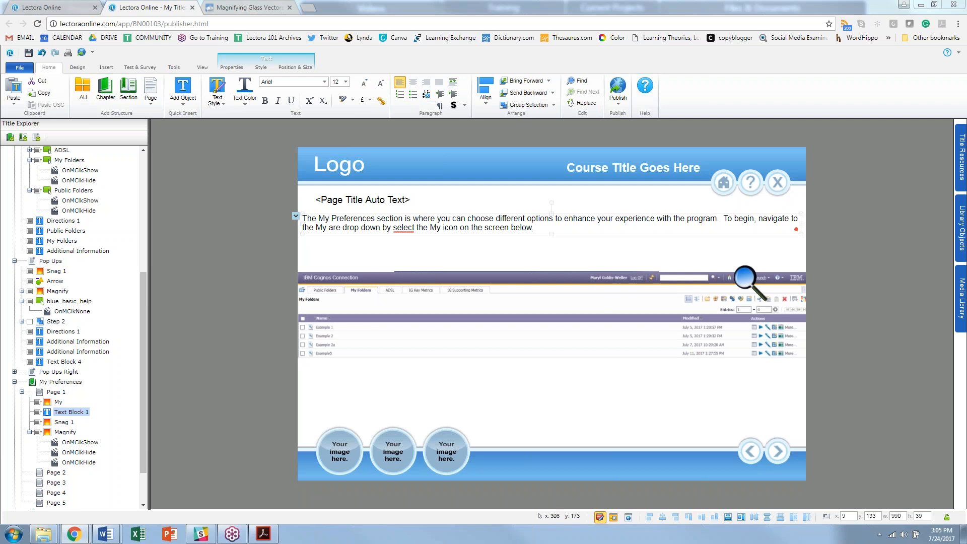
Step: Review the word 'select' in the text and dismiss the grammar suggestion card
double_click(404, 227)
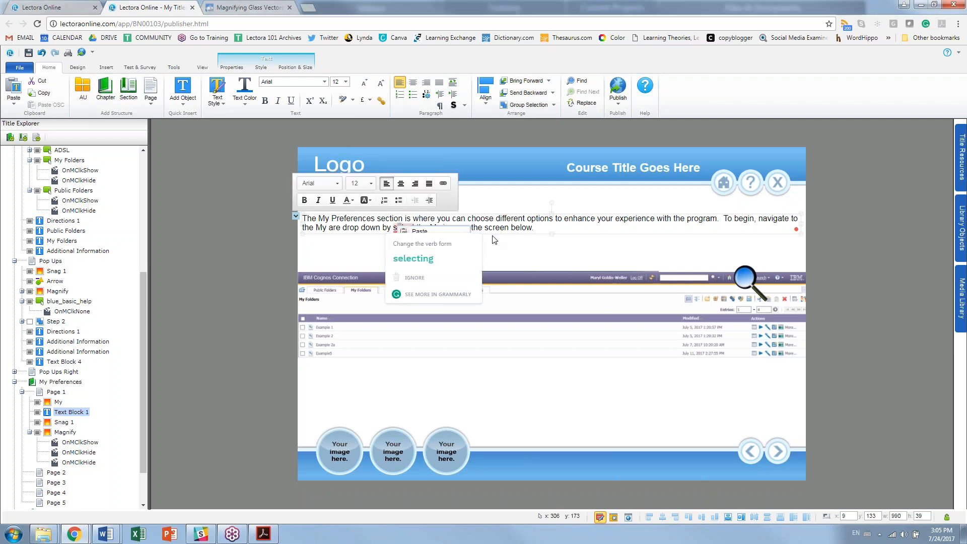
click(870, 241)
click(408, 230)
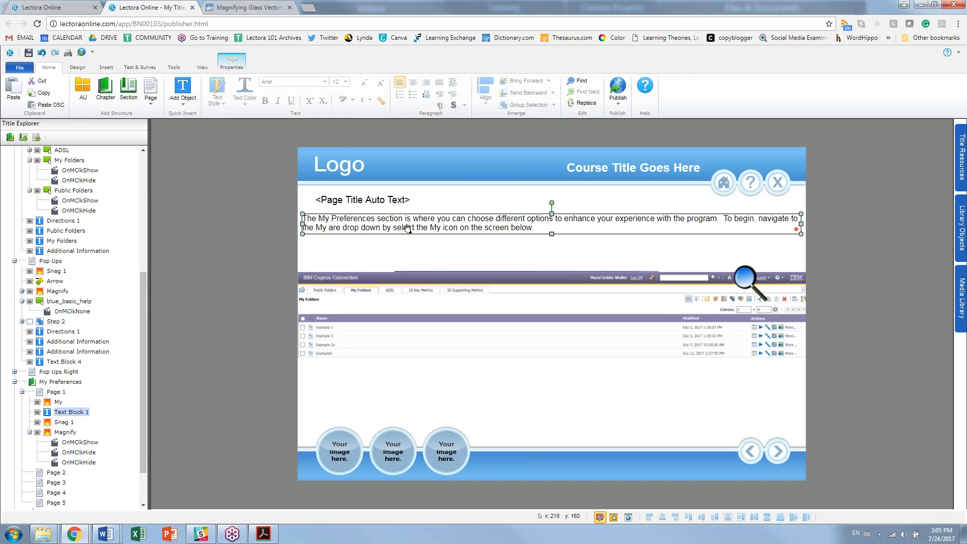
right_click(408, 230)
click(410, 234)
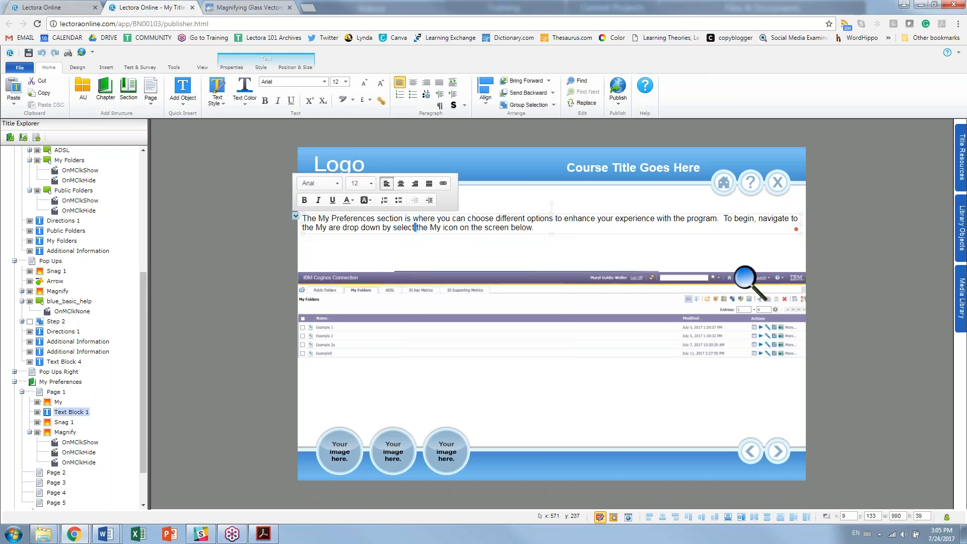
click(832, 275)
click(480, 219)
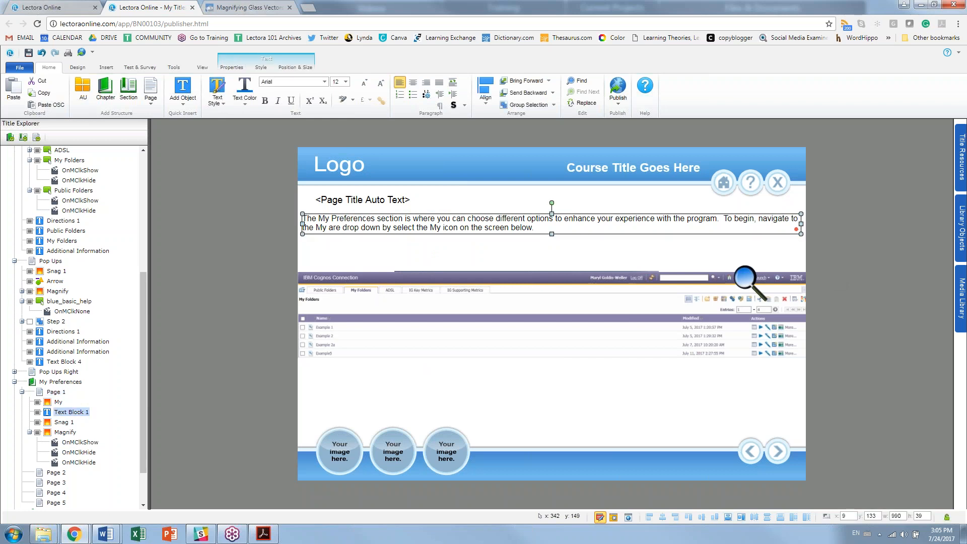